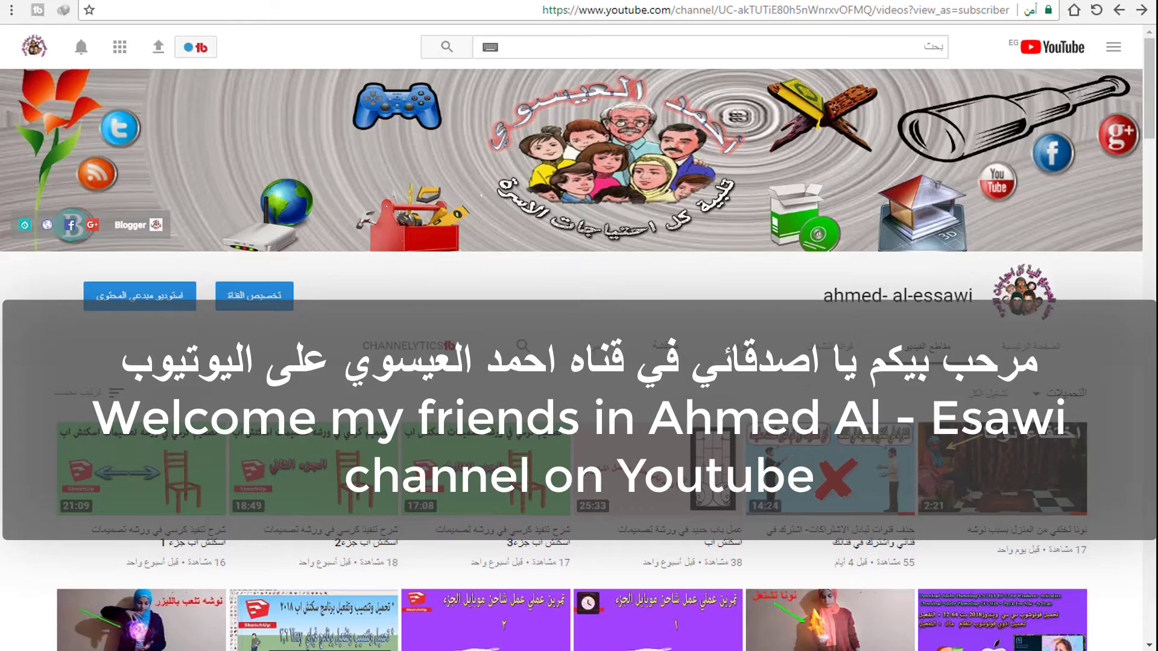
- Draw a 5 by 6 rectangle with its corner at the origin
scroll(480, 195, "down", 5)
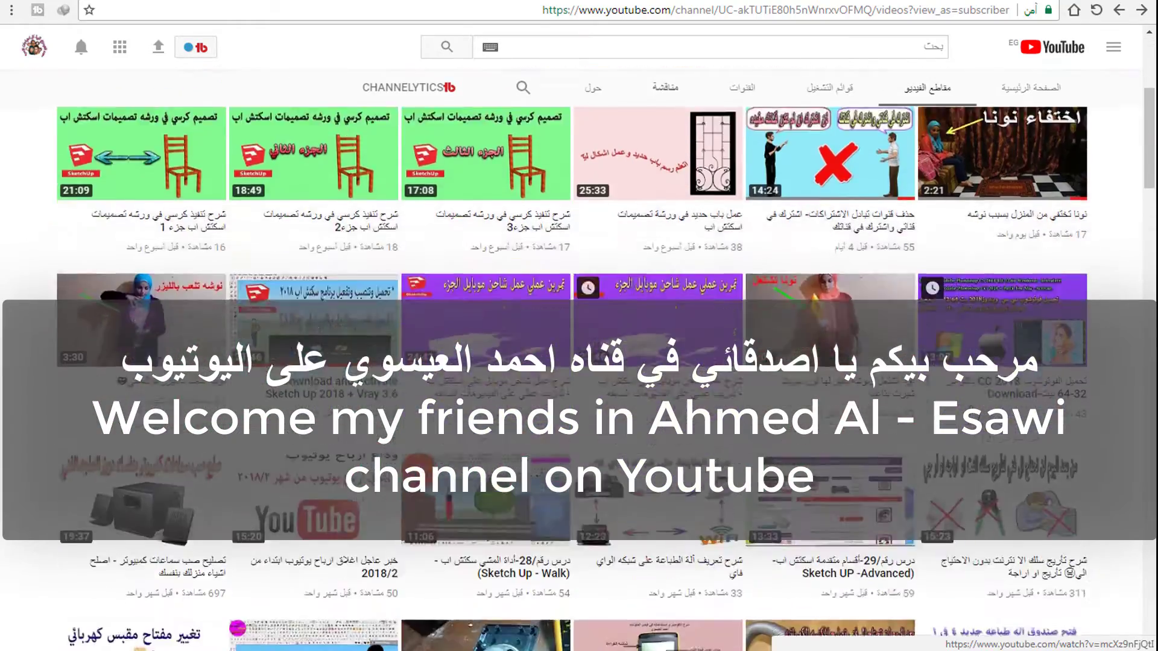
scroll(480, 194, "down", 3)
scroll(481, 195, "down", 3)
scroll(480, 195, "down", 2)
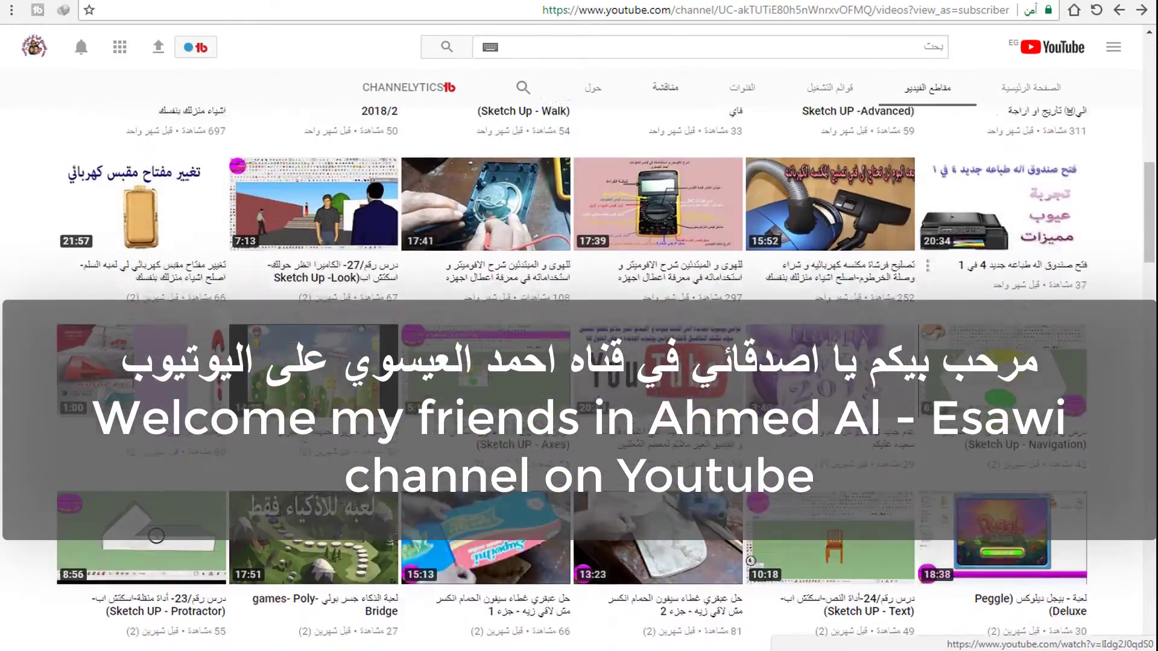
scroll(480, 195, "down", 3)
scroll(481, 194, "down", 3)
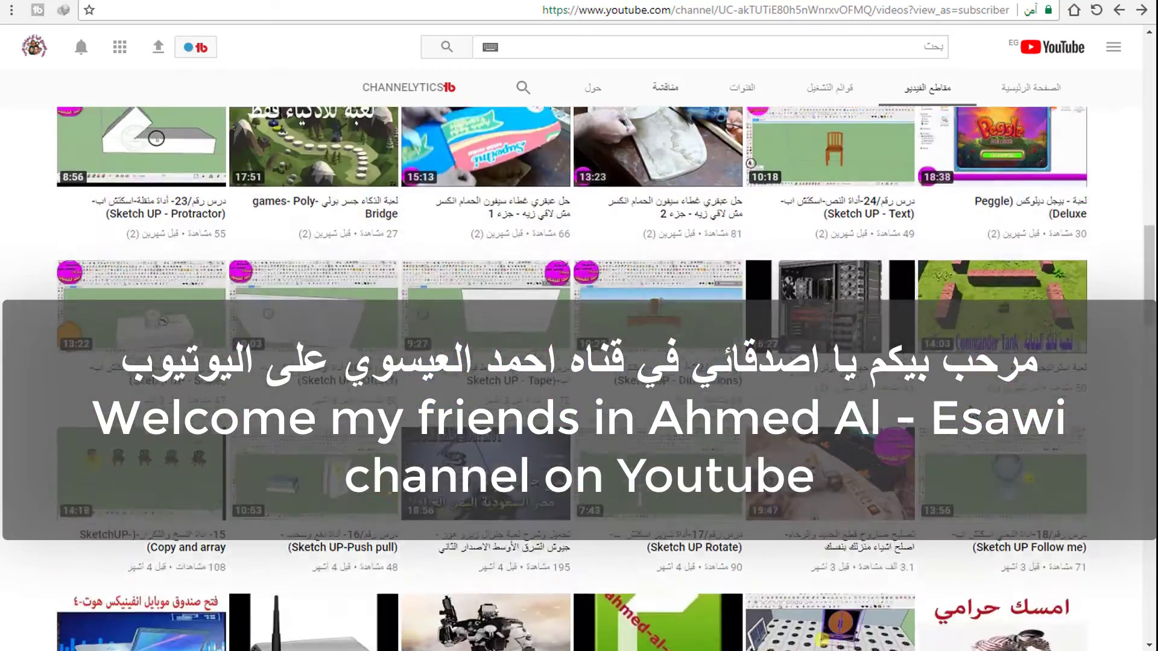
scroll(480, 194, "down", 2)
scroll(972, 413, "down", 5)
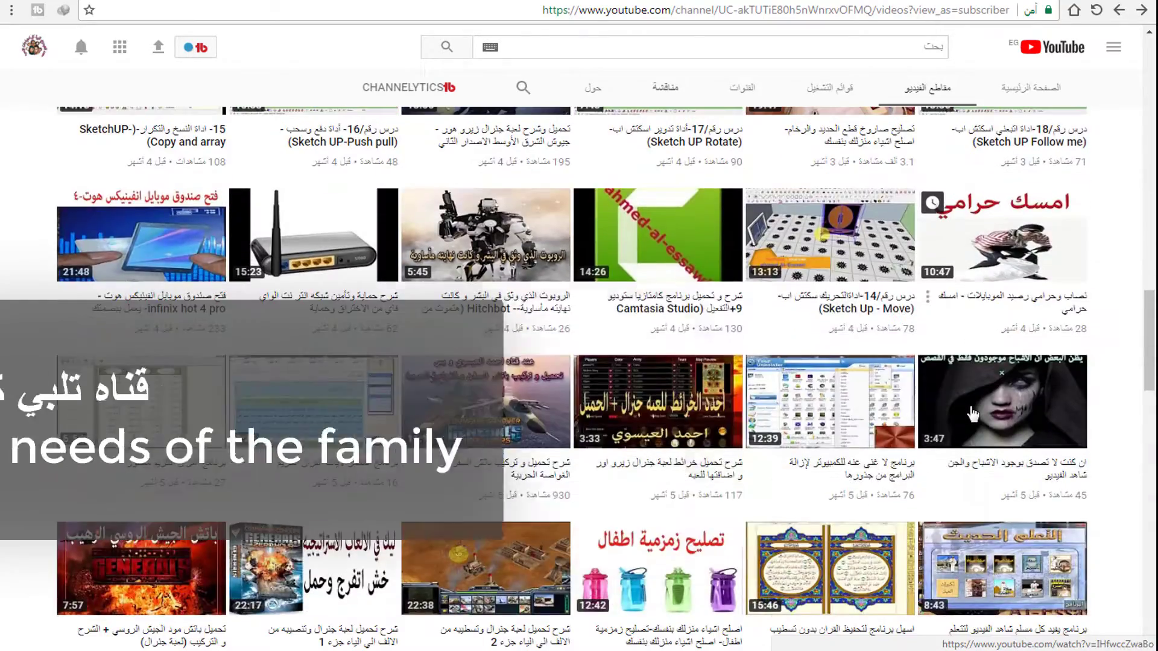
scroll(972, 413, "down", 1)
scroll(973, 414, "down", 3)
scroll(973, 413, "down", 3)
scroll(973, 414, "down", 1)
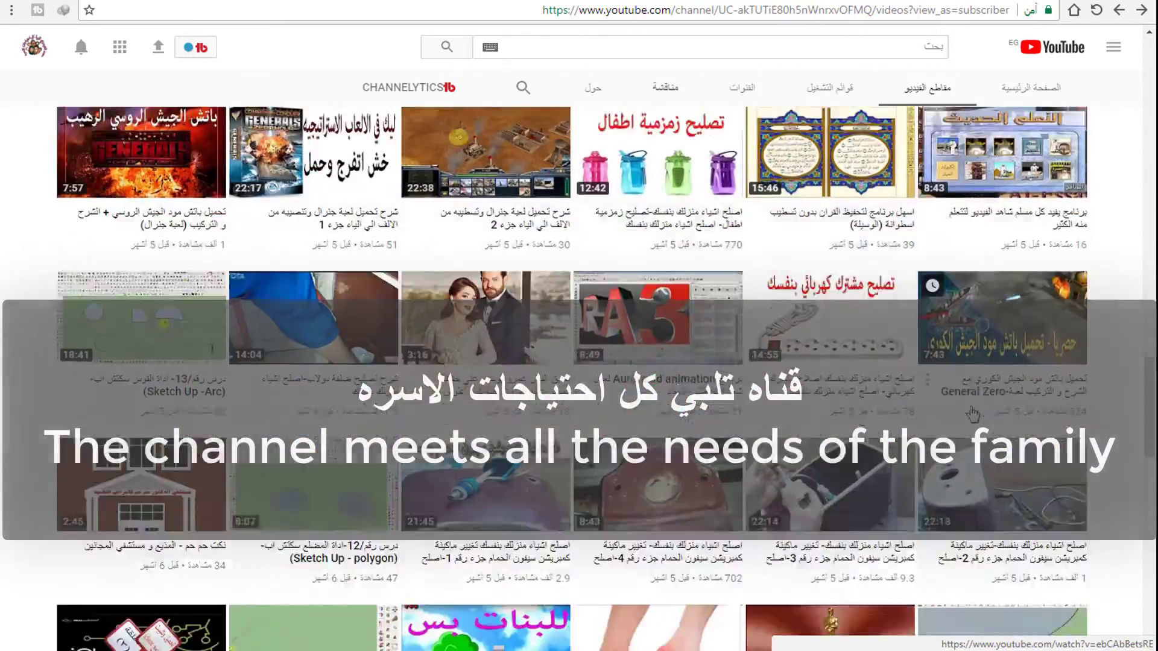
scroll(972, 414, "down", 2)
scroll(973, 413, "down", 2)
scroll(970, 414, "down", 2)
scroll(971, 414, "down", 1)
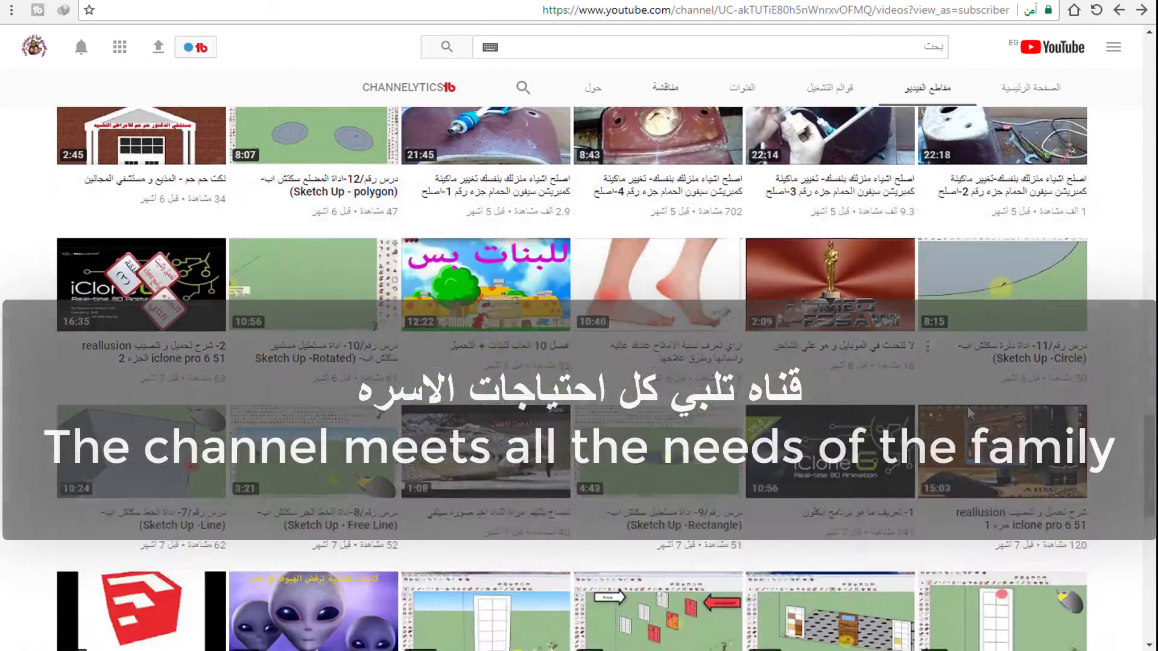
scroll(970, 413, "down", 3)
scroll(971, 413, "down", 3)
scroll(970, 414, "down", 3)
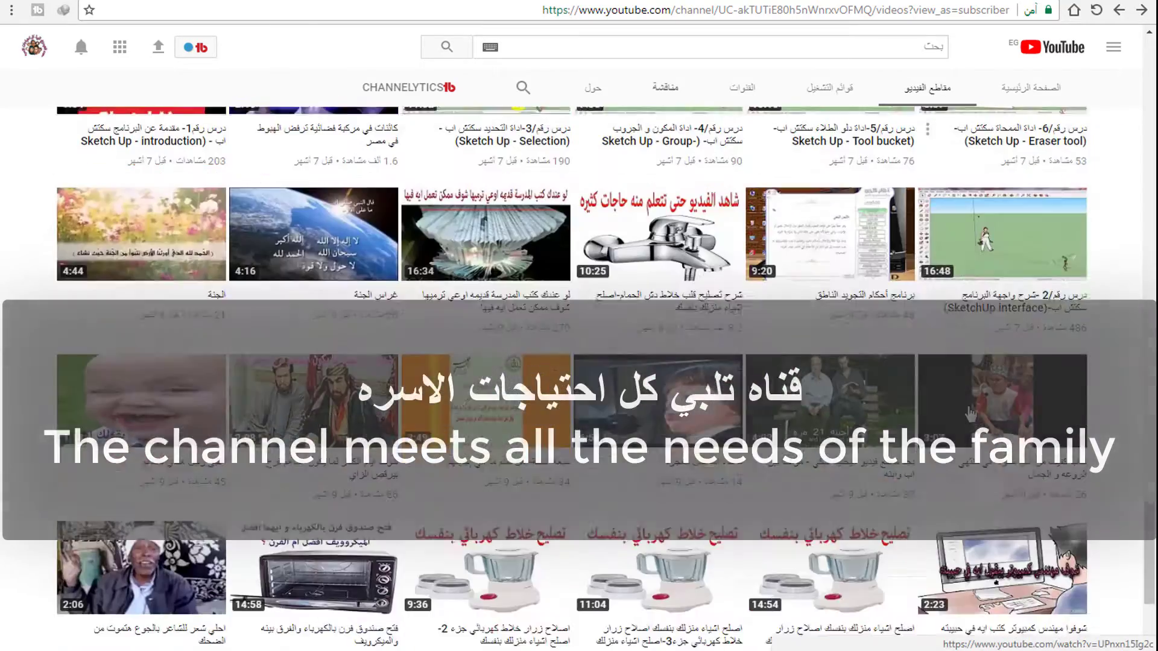
scroll(971, 413, "down", 1)
scroll(970, 413, "down", 3)
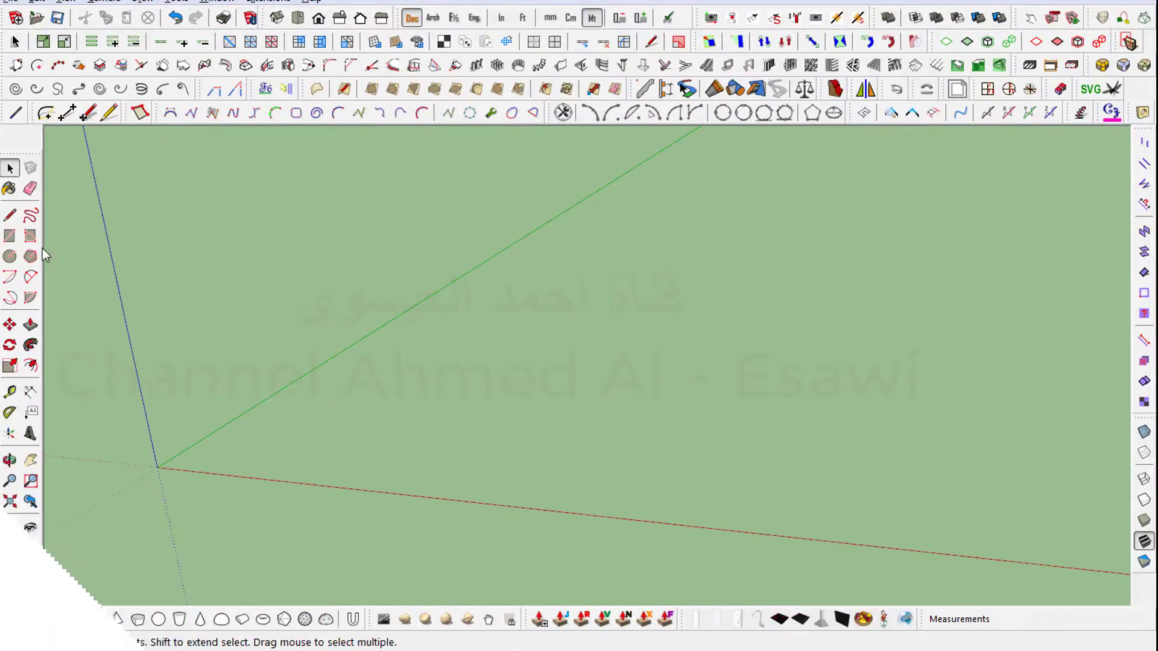
left_click(10, 235)
left_click(158, 467)
type("5")
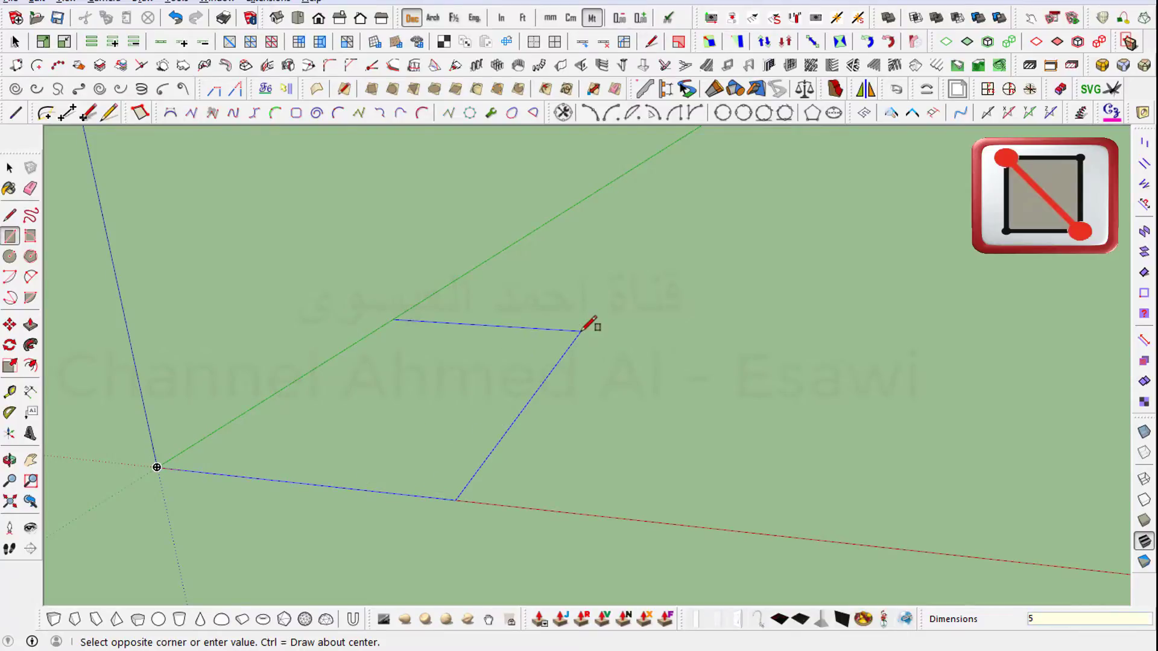
type(".00;6.00")
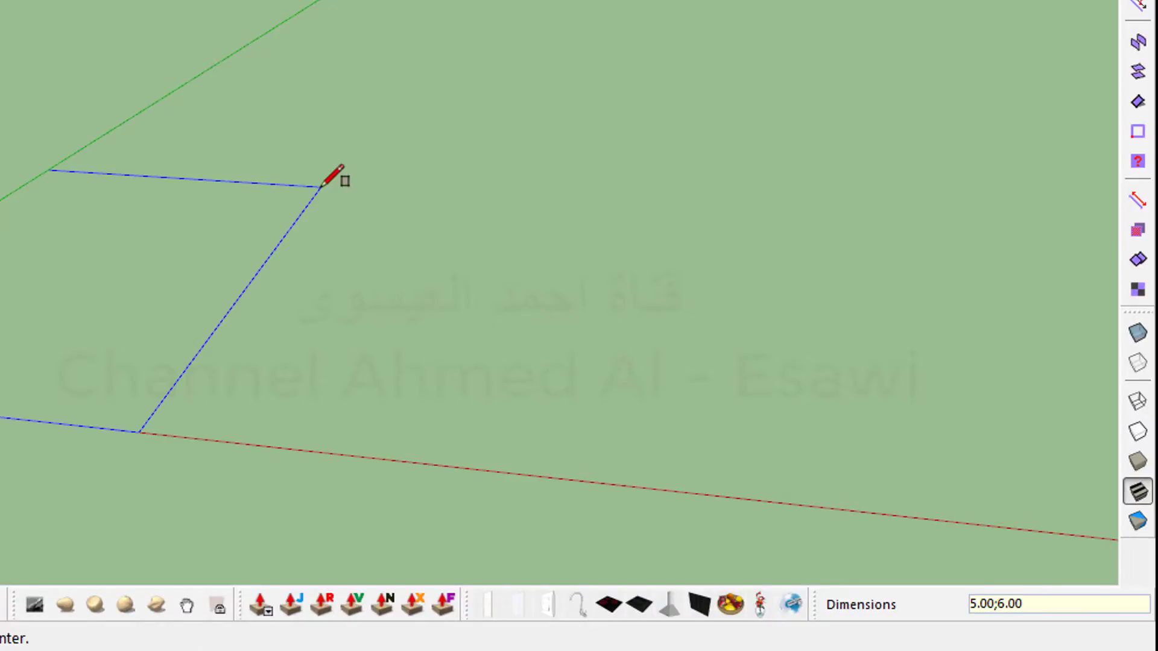
key("Return")
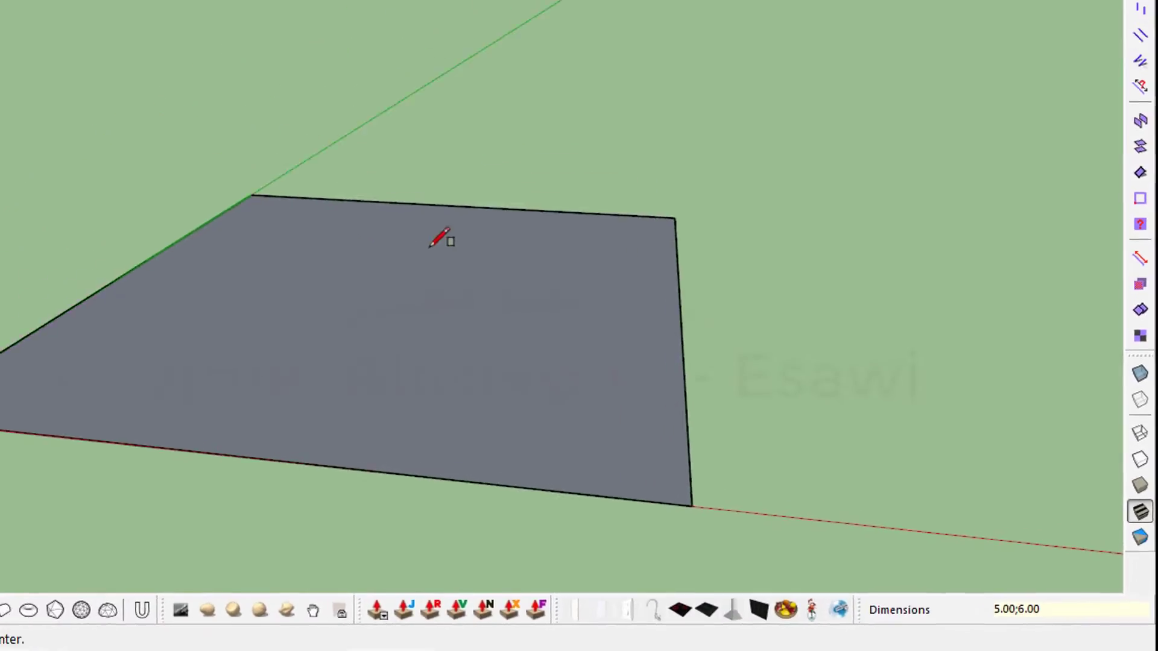
key("space")
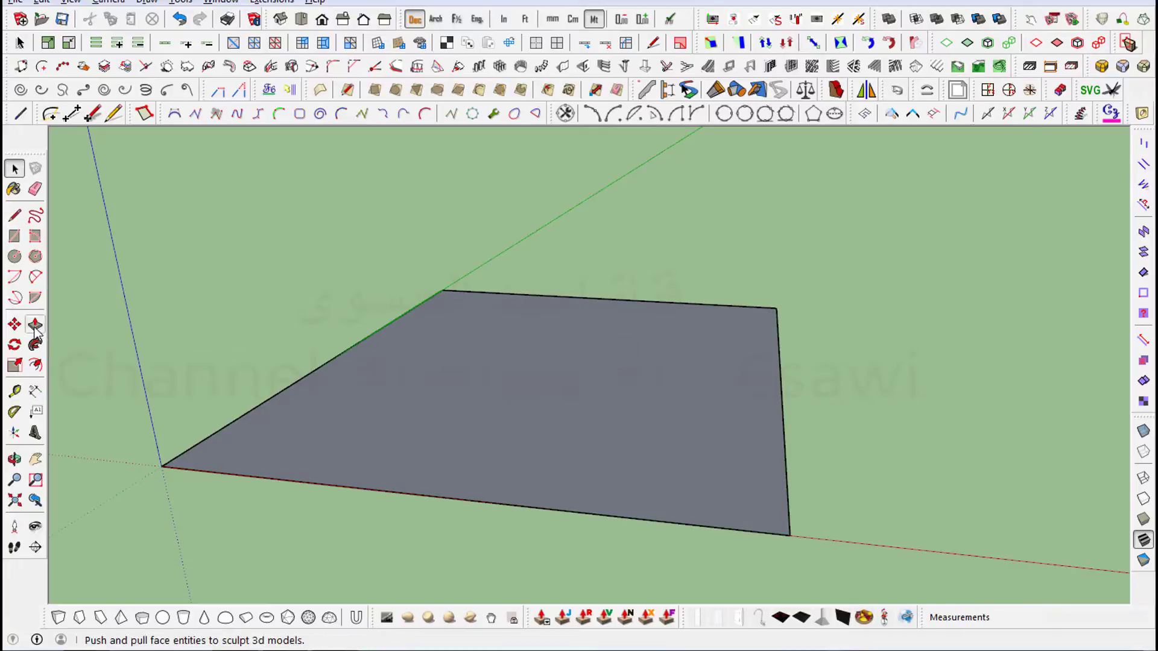
- Push/Pull the rectangle up 0.15 into a thin floor slab
left_click(35, 324)
middle_click_drag(465, 548, 492, 370)
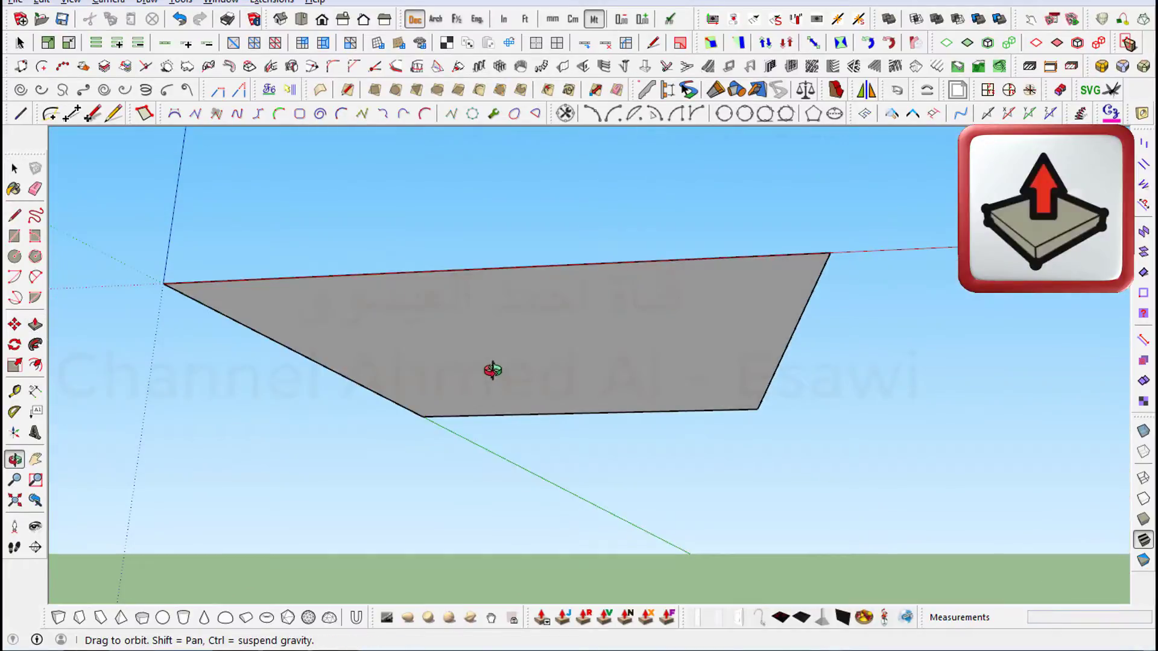
left_click(517, 312)
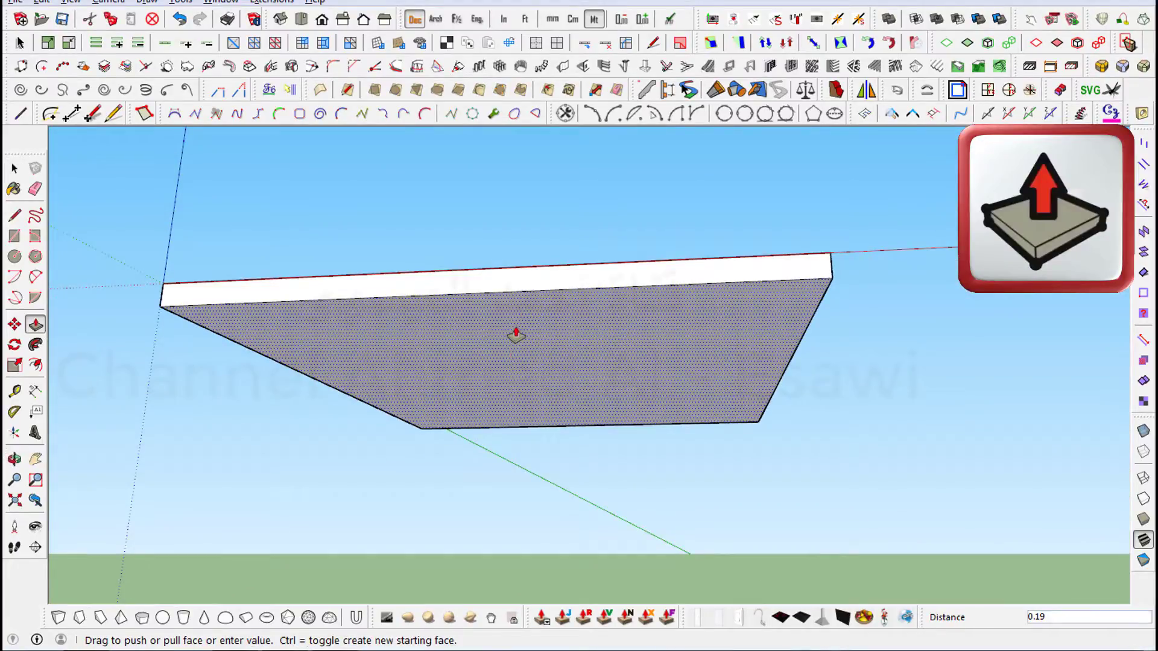
type("0.")
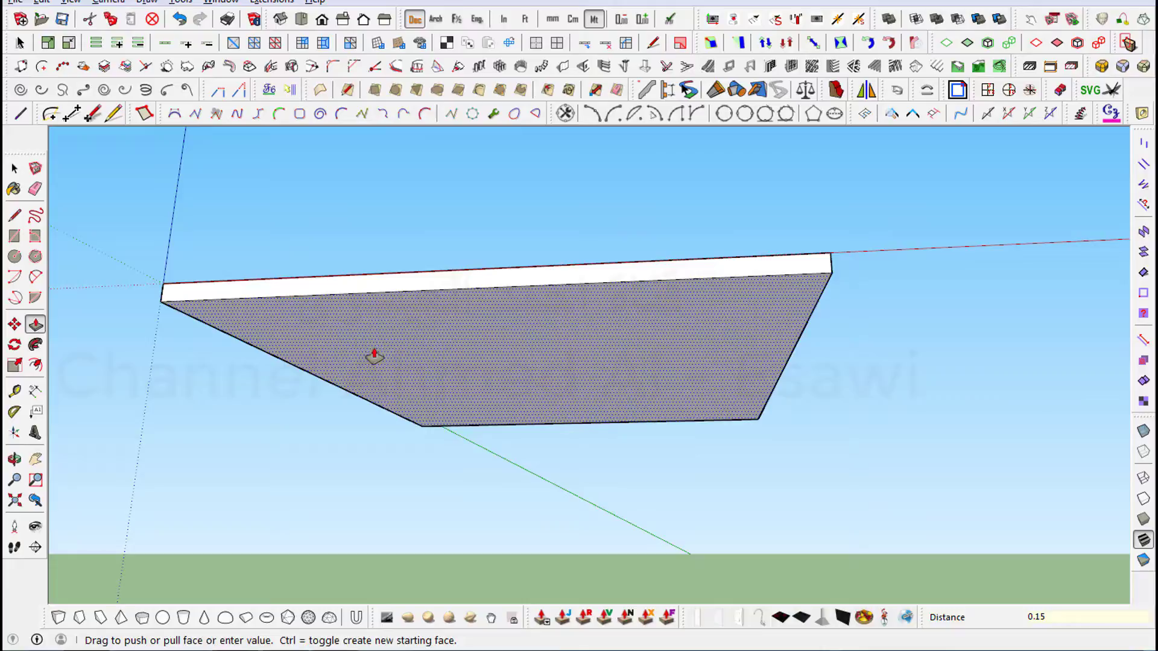
key("Return")
middle_click_drag(369, 354, 391, 566)
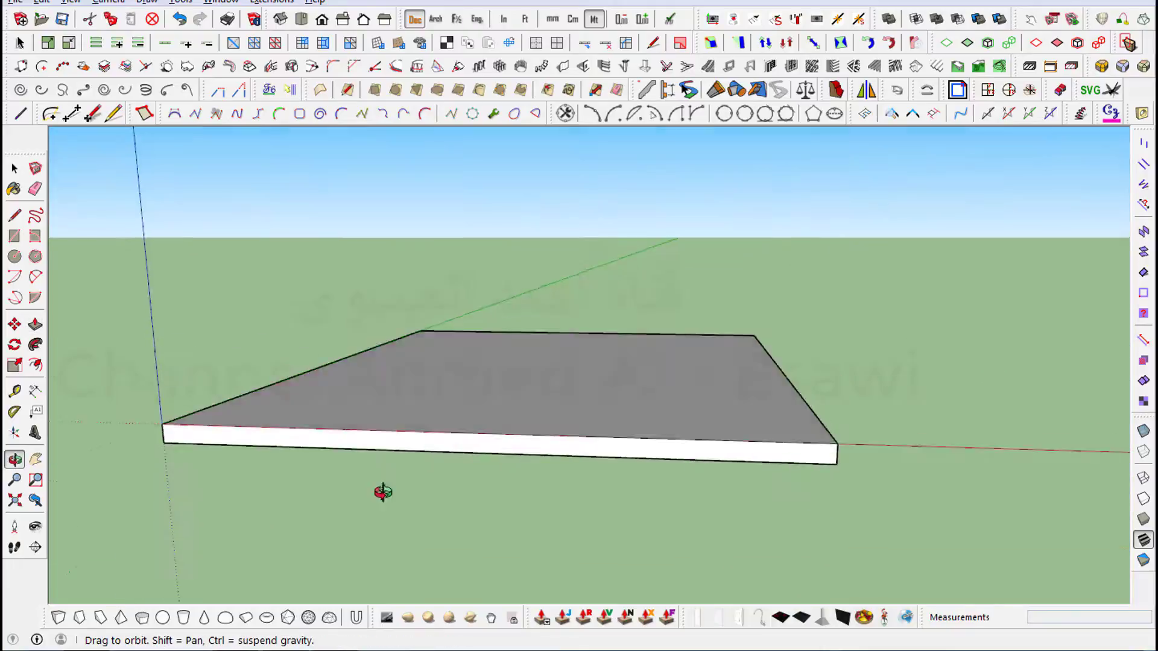
key("space")
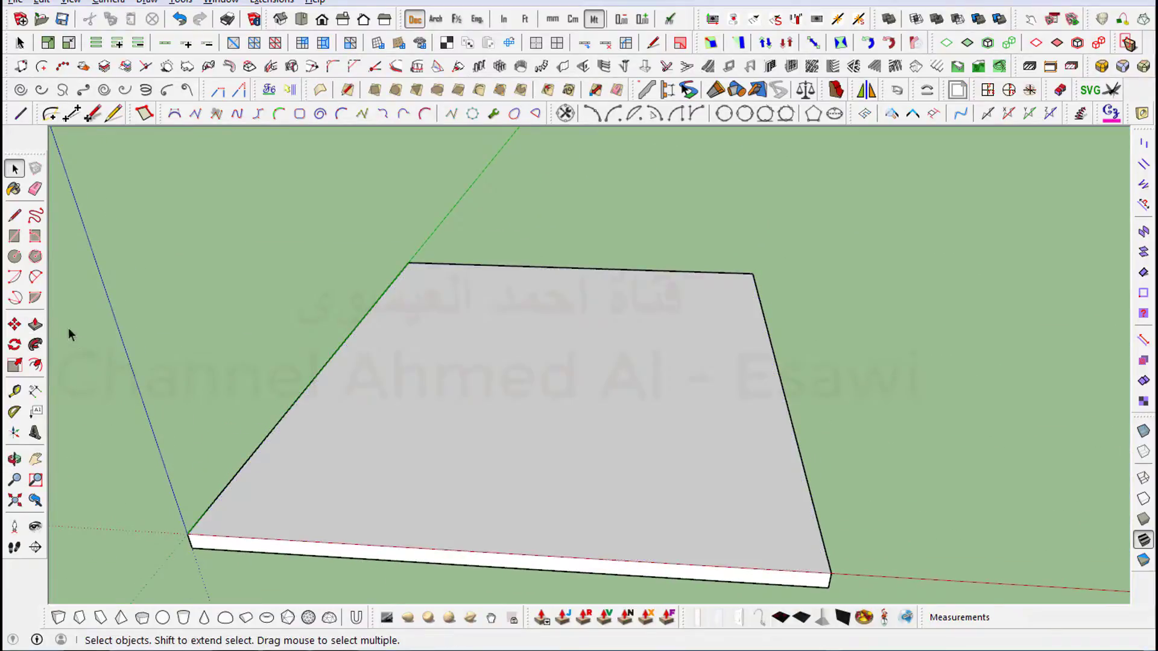
- Offset the slab's top-face outline 0.1 inward, cancelling a trial Push/Pull on the rim
left_click(35, 365)
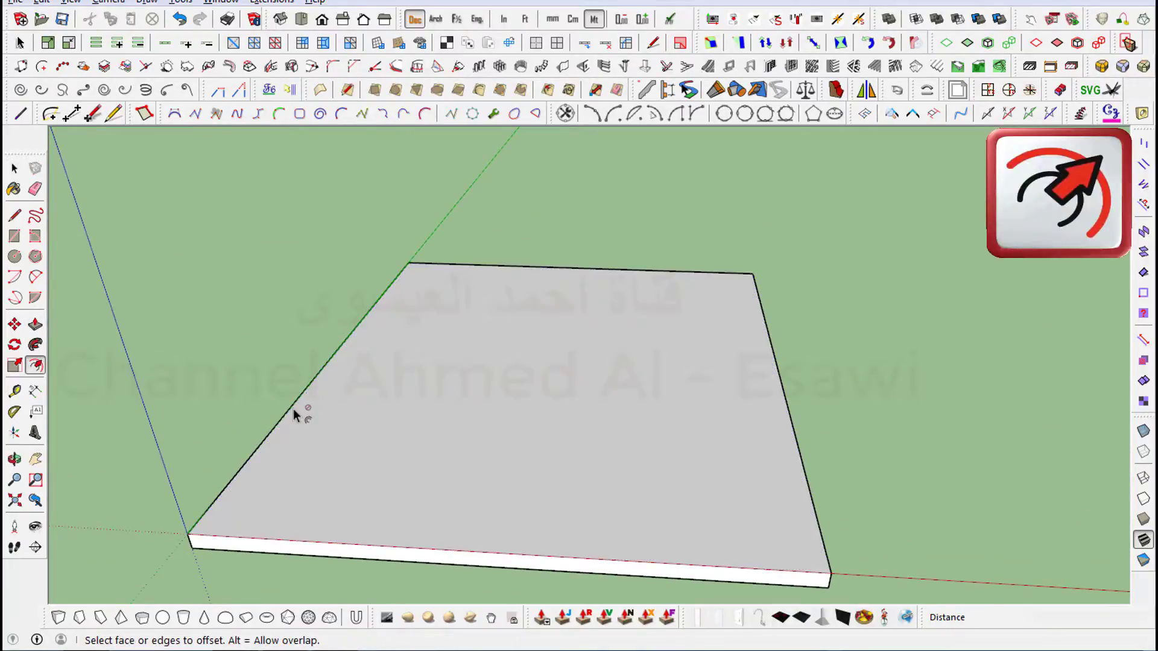
left_click(293, 415)
left_click(295, 415)
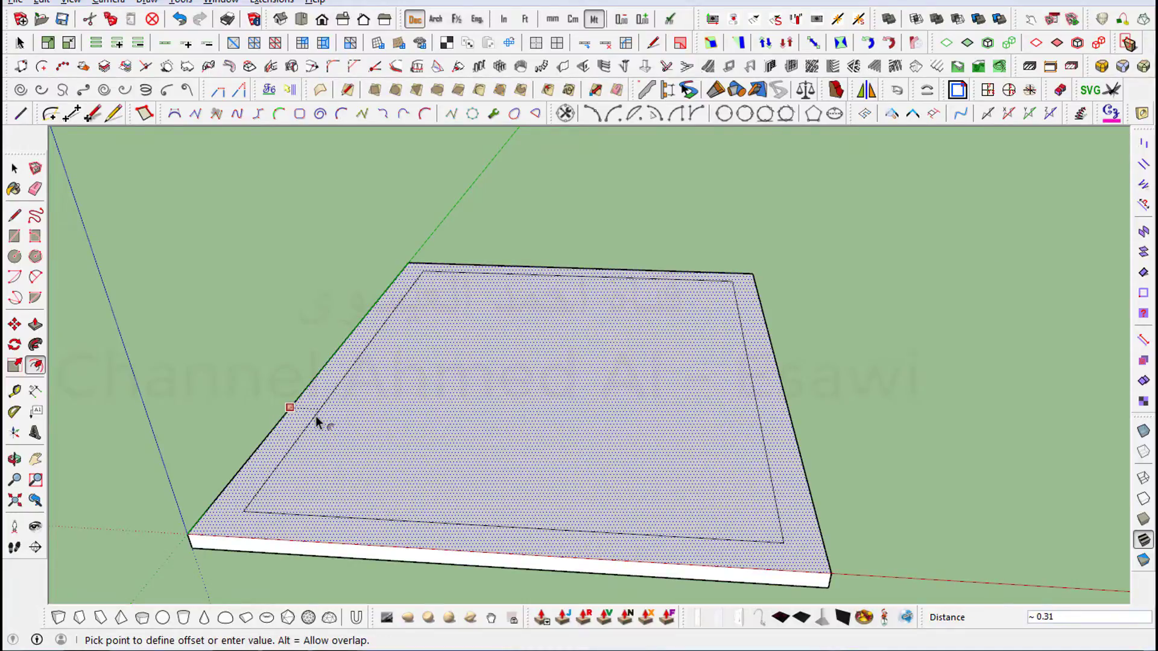
type("0.1")
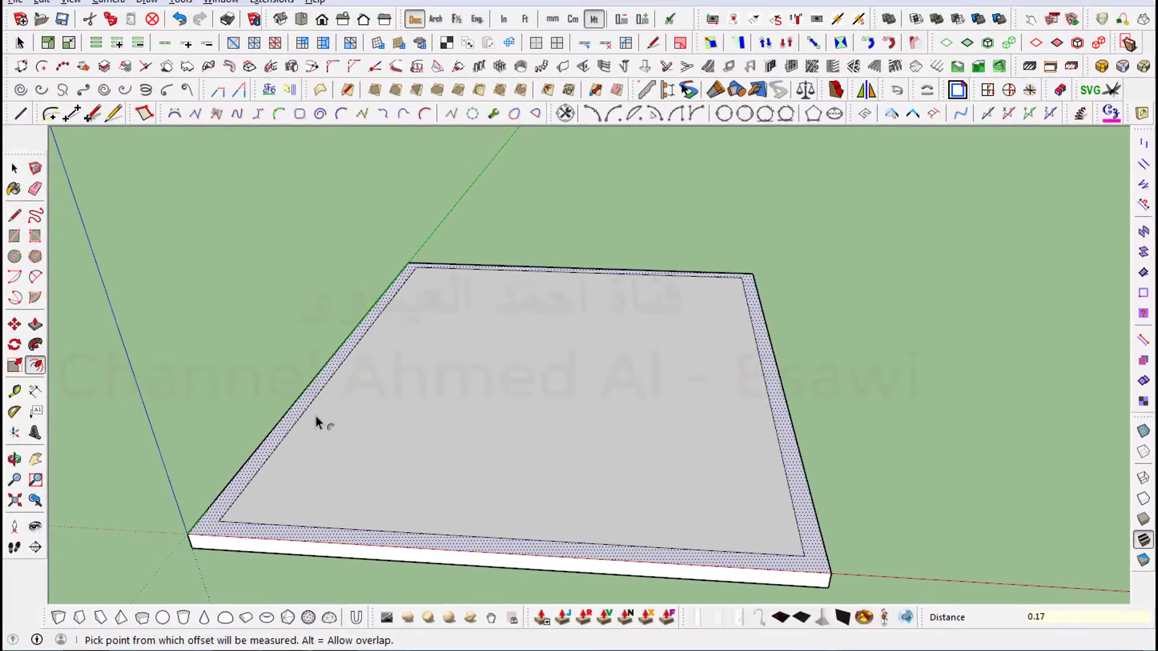
key("Return")
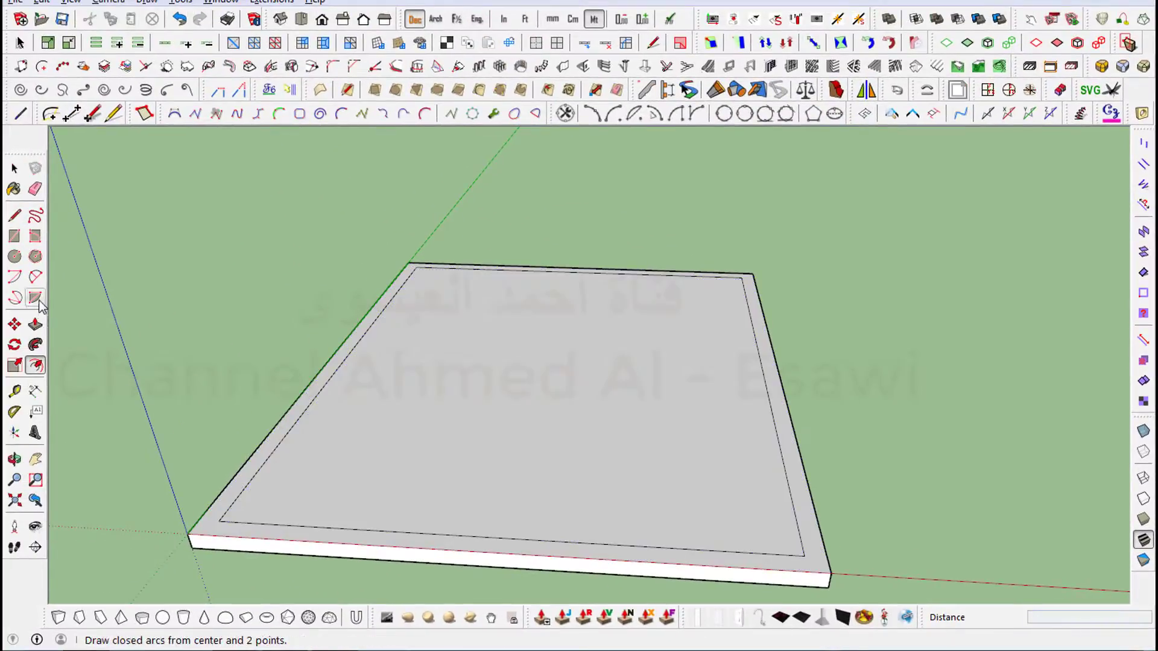
left_click(35, 324)
left_click(275, 440)
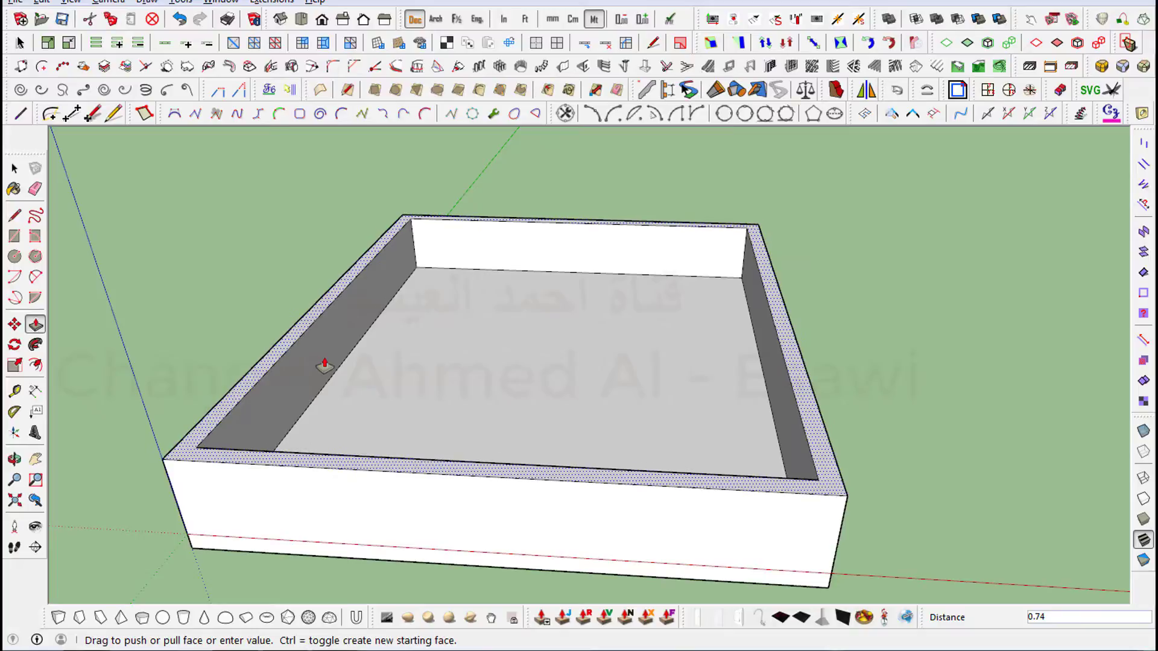
key("Escape")
key("space")
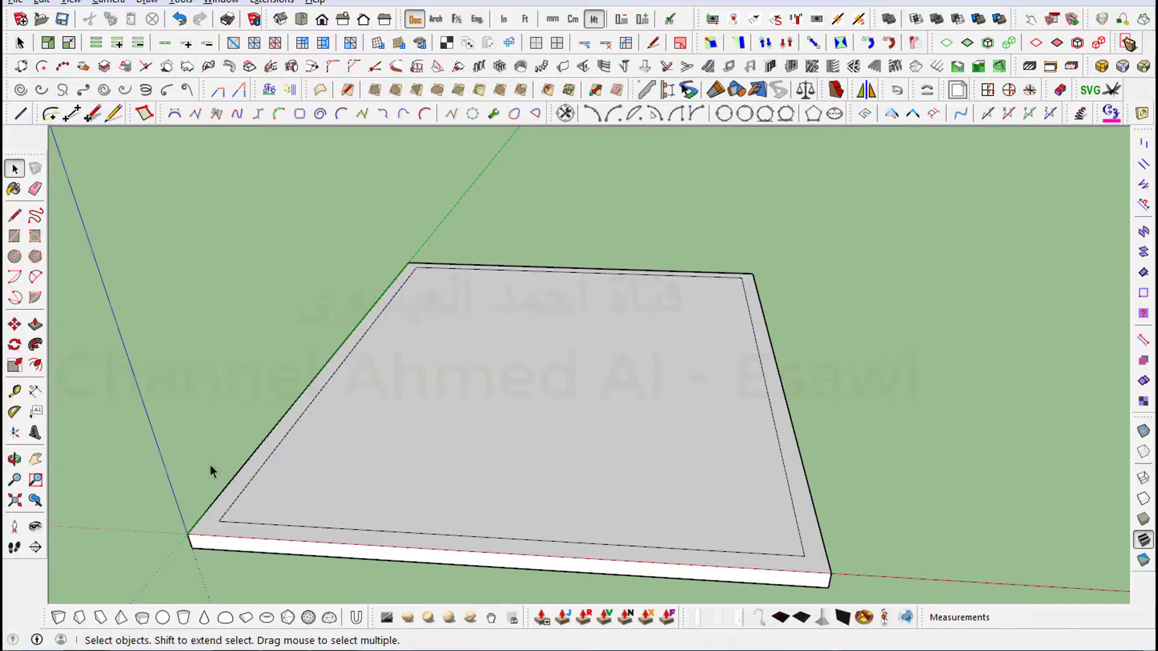
- Draw a line splitting the rim strip at the front-left inner corner, undoing a stray line
left_click(15, 216)
scroll(211, 537, "up", 3)
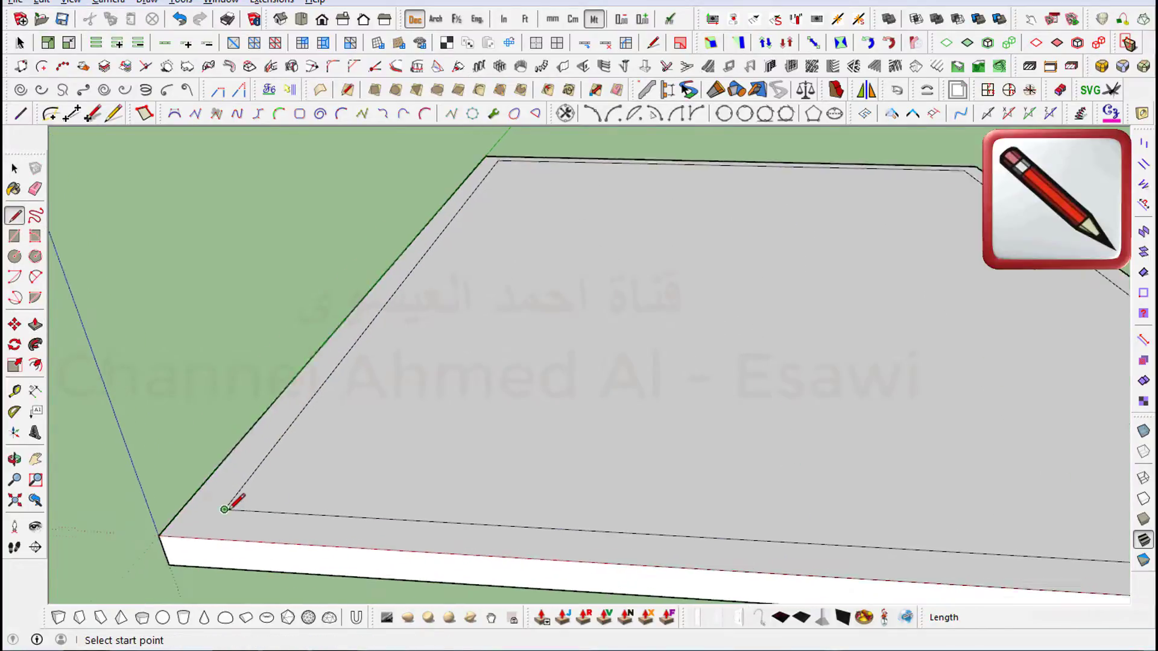
scroll(227, 503, "up", 2)
left_click(223, 508)
left_click(196, 544)
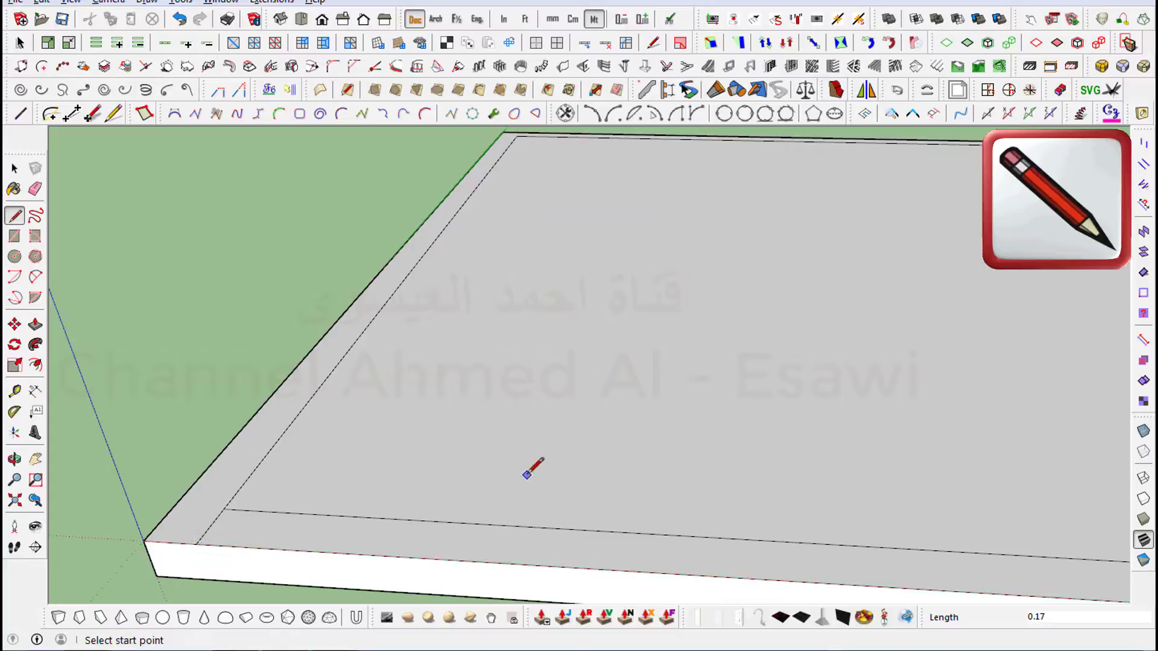
mouse_move(776, 382)
middle_mouse_down()
mouse_move(912, 269)
mouse_move(842, 439)
middle_mouse_up()
scroll(814, 434, "up", 2)
scroll(795, 428, "up", 2)
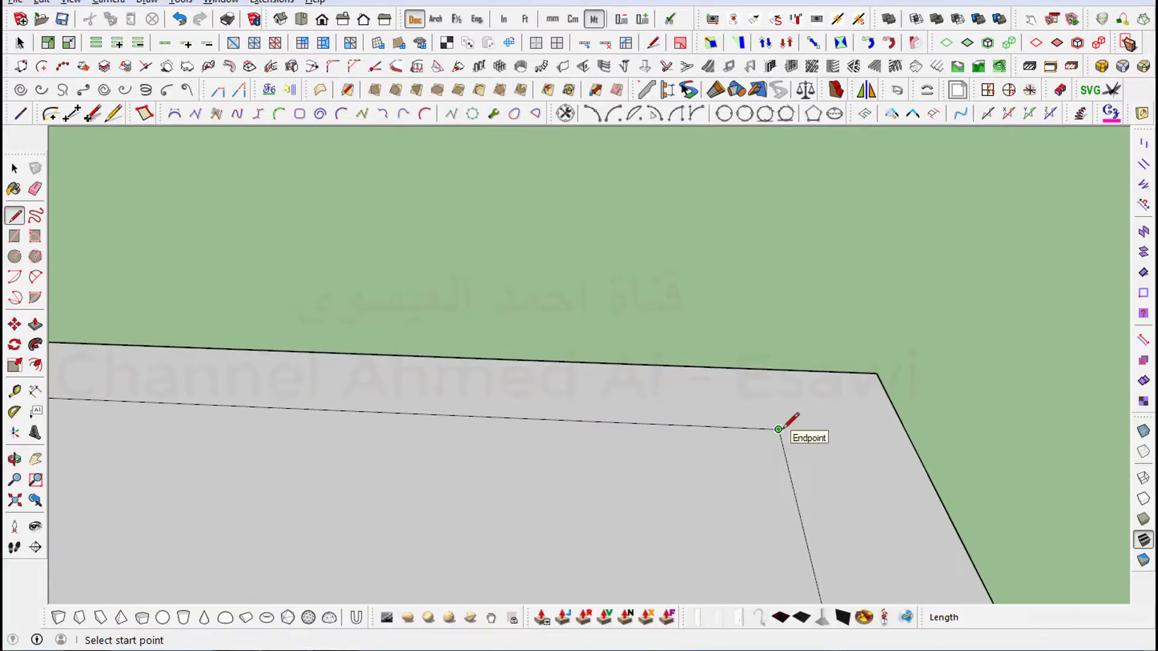
left_click(778, 429)
key("space")
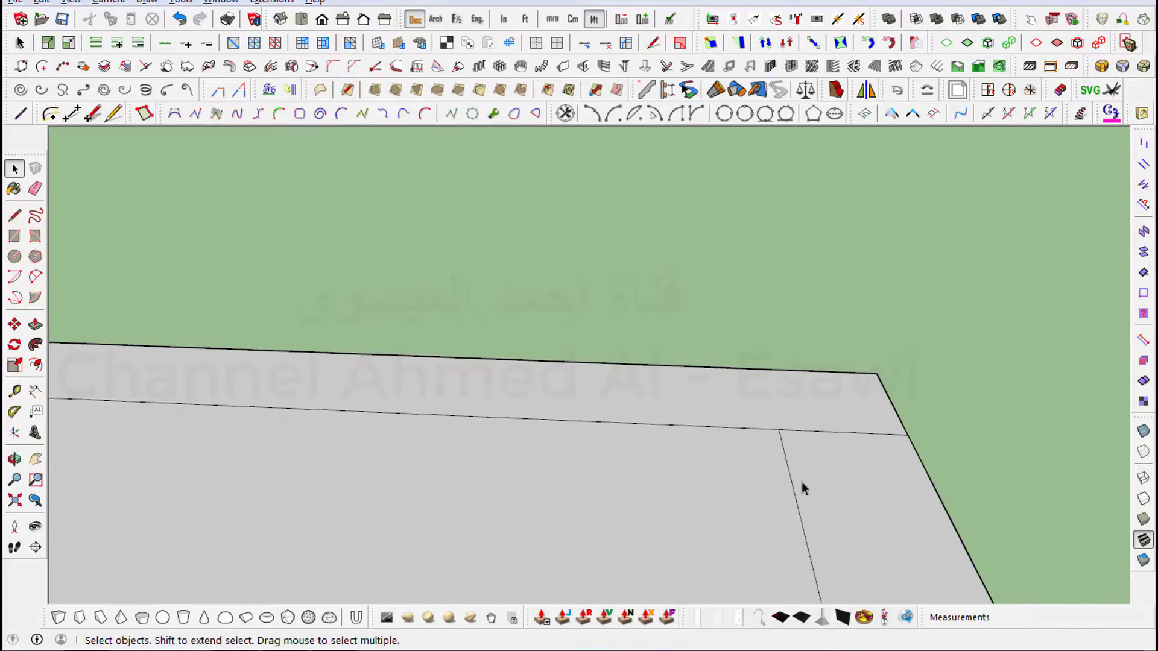
key("ctrl+z")
- Push/Pull the rim strip up 3 into walls and orbit to look inside the room
mouse_move(203, 478)
middle_mouse_down()
mouse_move(534, 479)
mouse_move(499, 458)
middle_mouse_up()
scroll(344, 428, "down", 2)
scroll(386, 442, "up", 3)
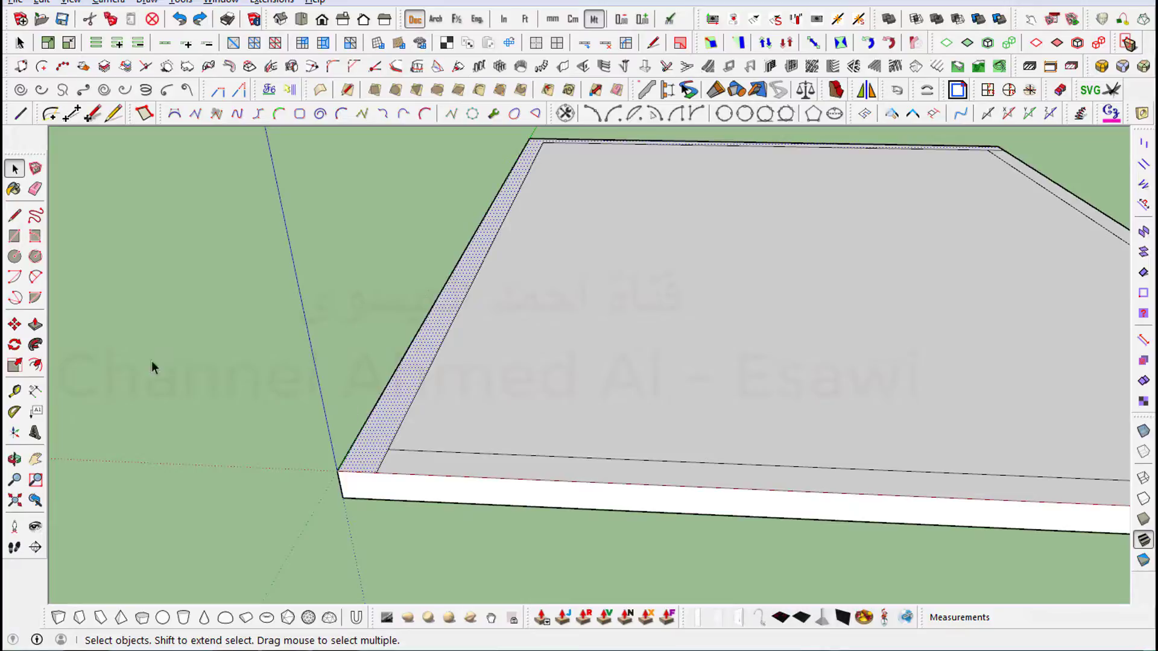
left_click(35, 324)
left_click_drag(389, 405, 354, 193)
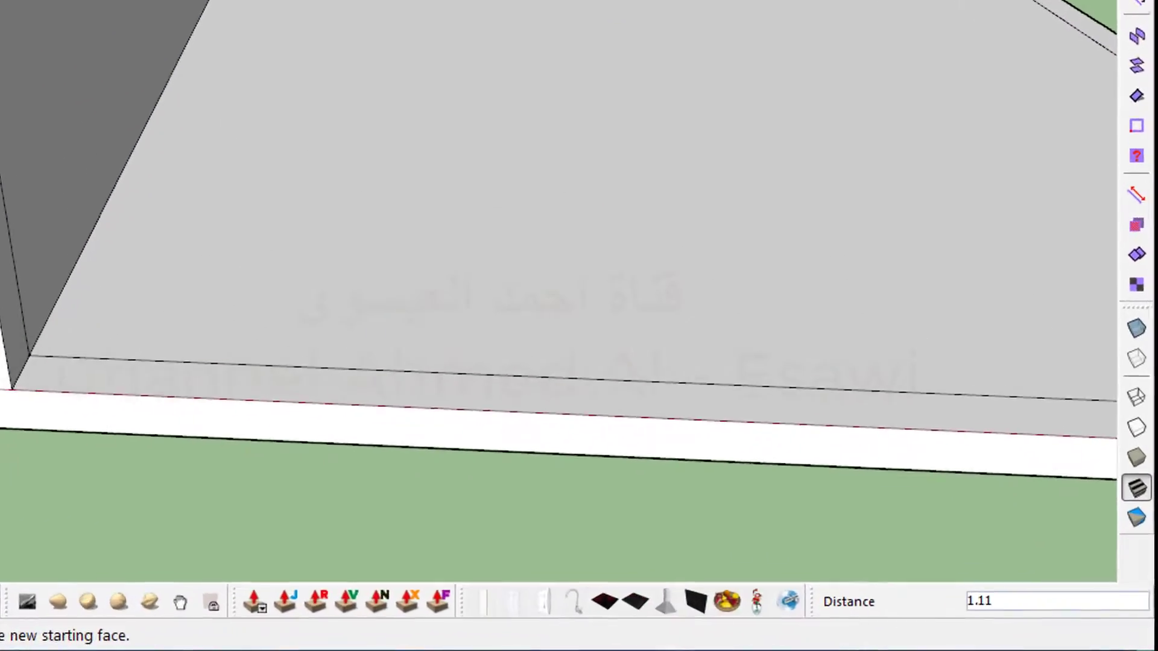
type("3.")
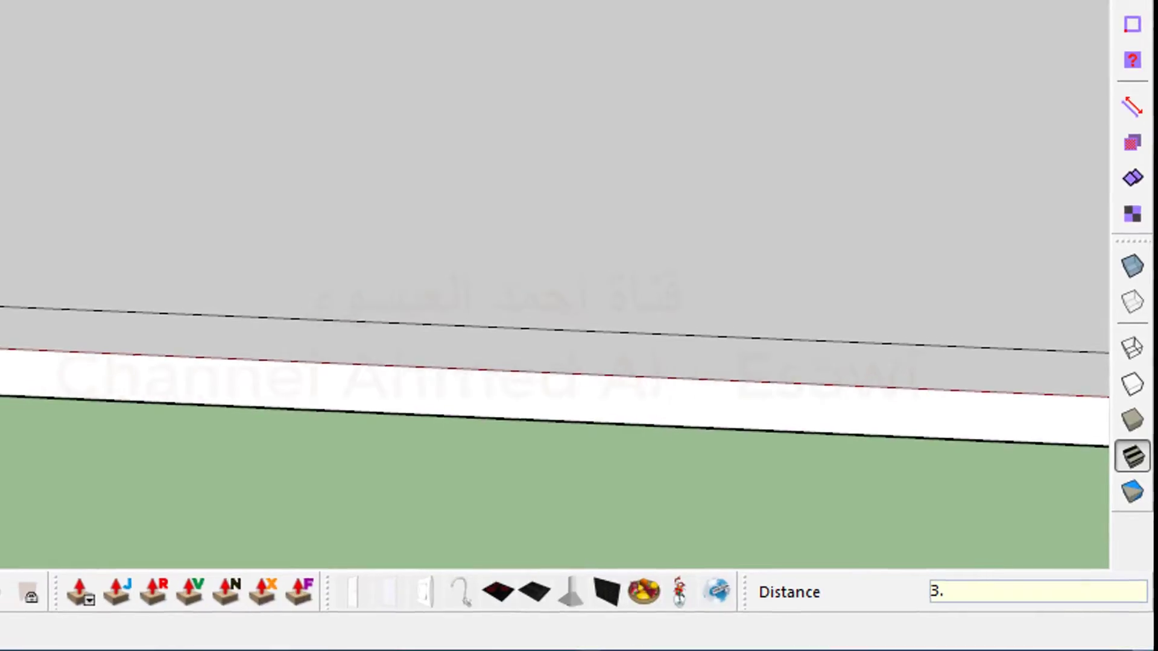
key("Return")
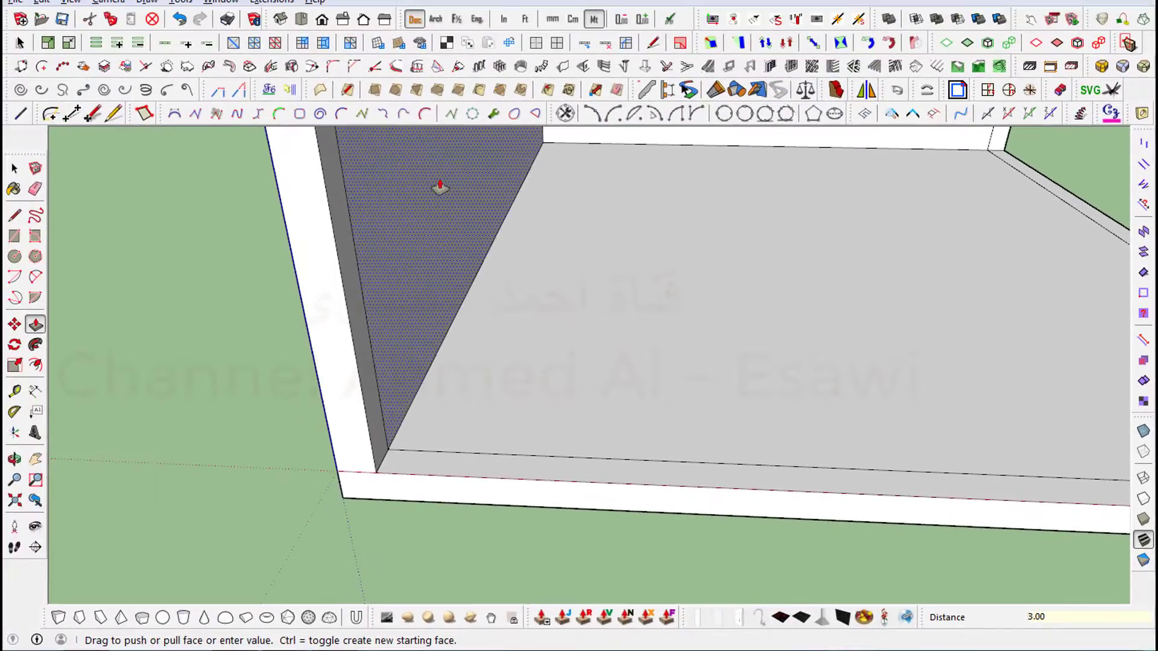
middle_click_drag(530, 271, 472, 543)
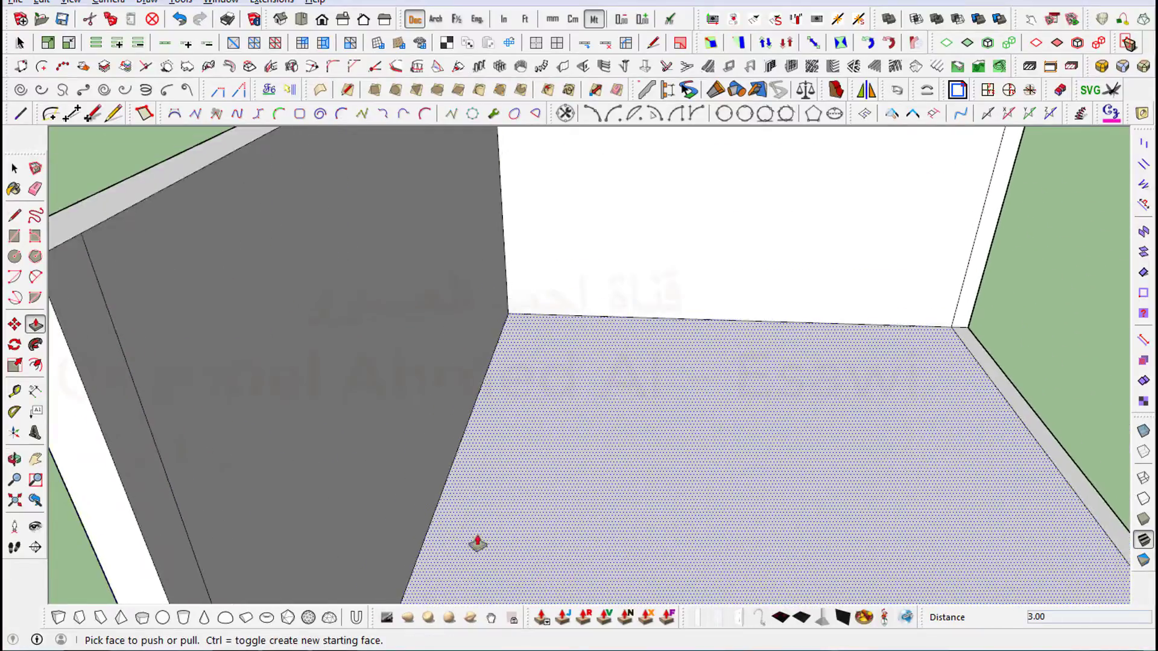
mouse_move(645, 435)
middle_mouse_down()
mouse_move(692, 408)
mouse_move(591, 421)
mouse_move(565, 449)
mouse_move(547, 414)
middle_mouse_up()
mouse_move(559, 363)
middle_mouse_down()
mouse_move(581, 357)
mouse_move(600, 445)
mouse_move(612, 399)
mouse_move(591, 440)
middle_mouse_up()
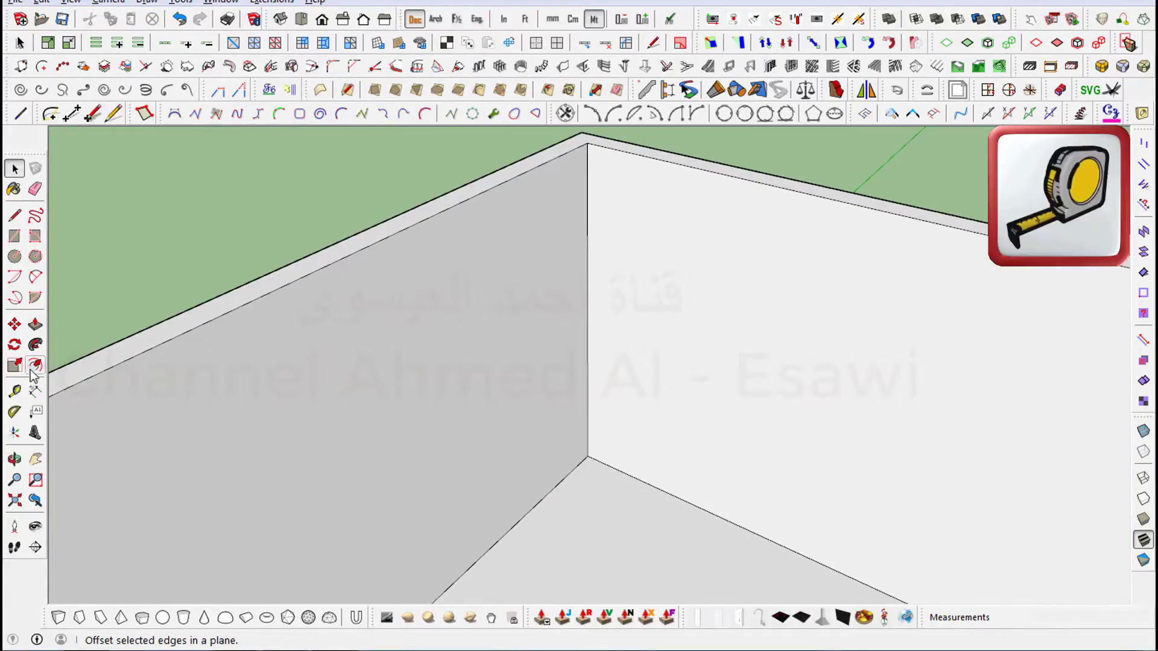
- Place Tape Measure guides 1.00 from the wall corner and 2.10 up the wall
left_click(15, 391)
left_click(594, 252)
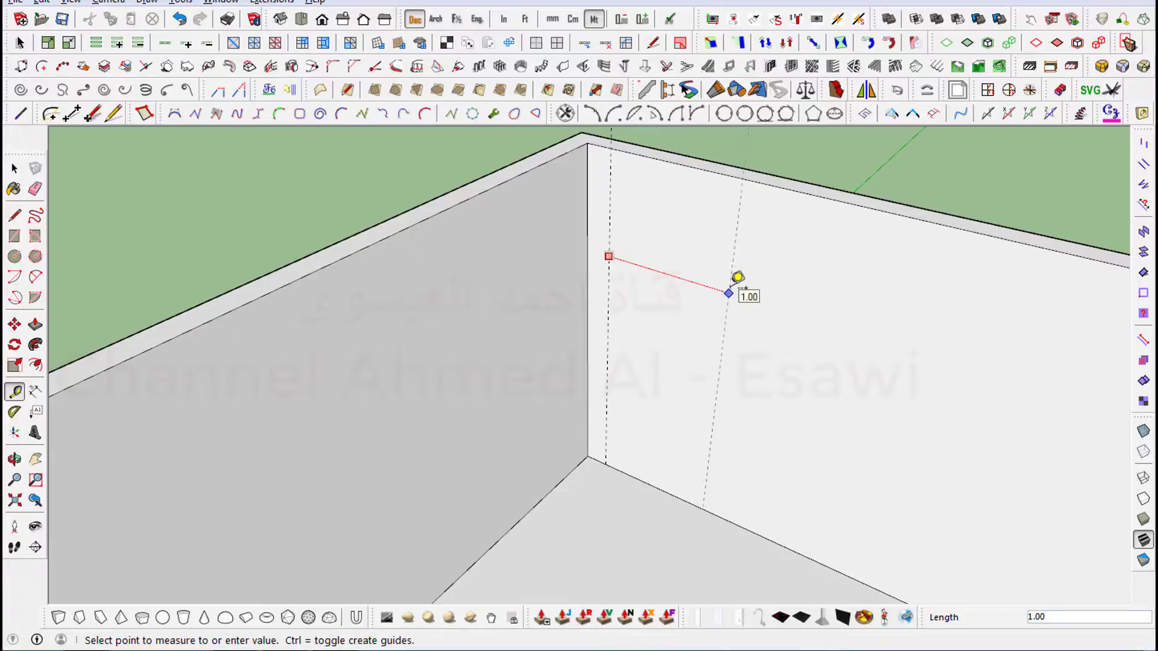
left_click(728, 294)
left_click(630, 475)
type("2.1")
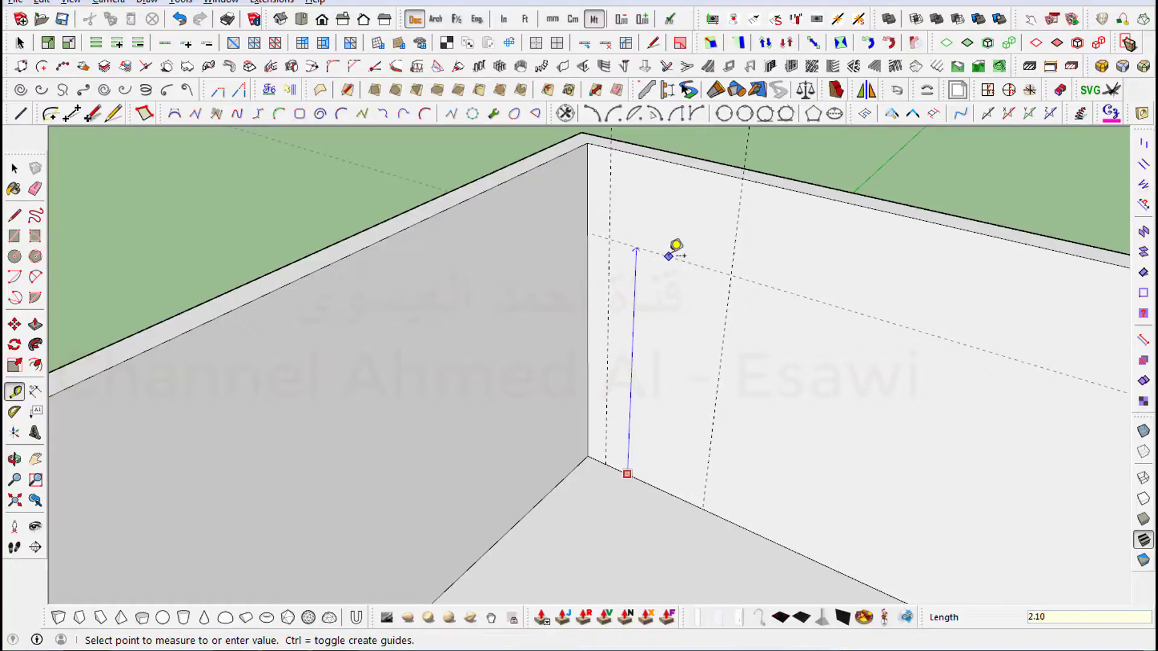
key("Return")
middle_click_drag(632, 463, 565, 468)
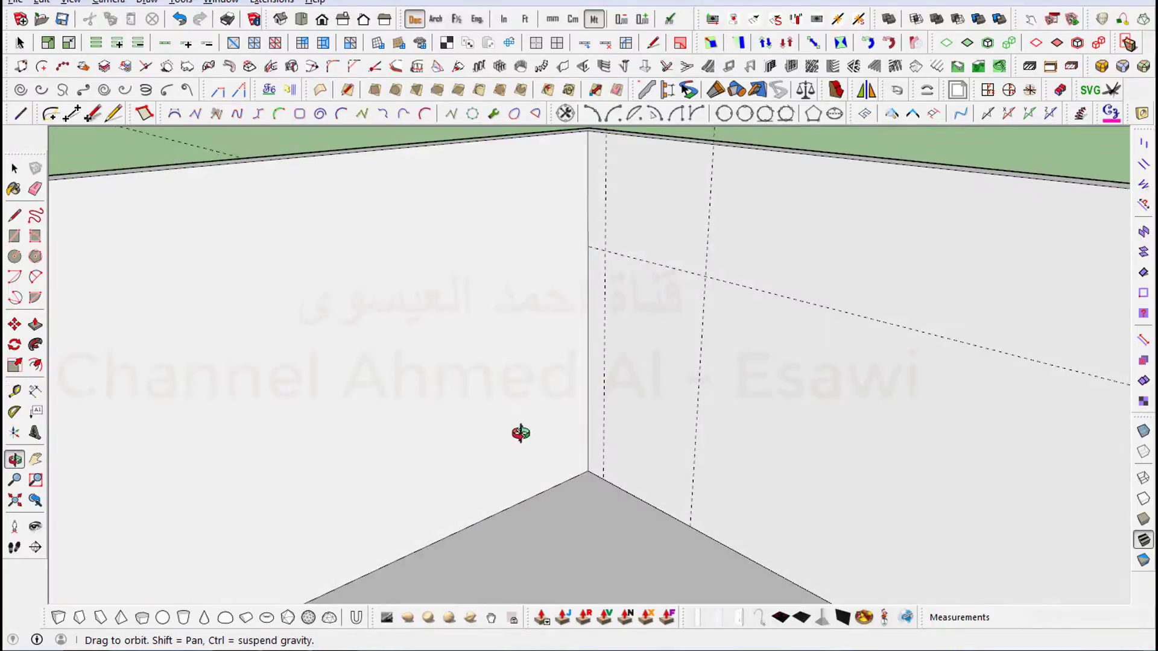
left_click(564, 476)
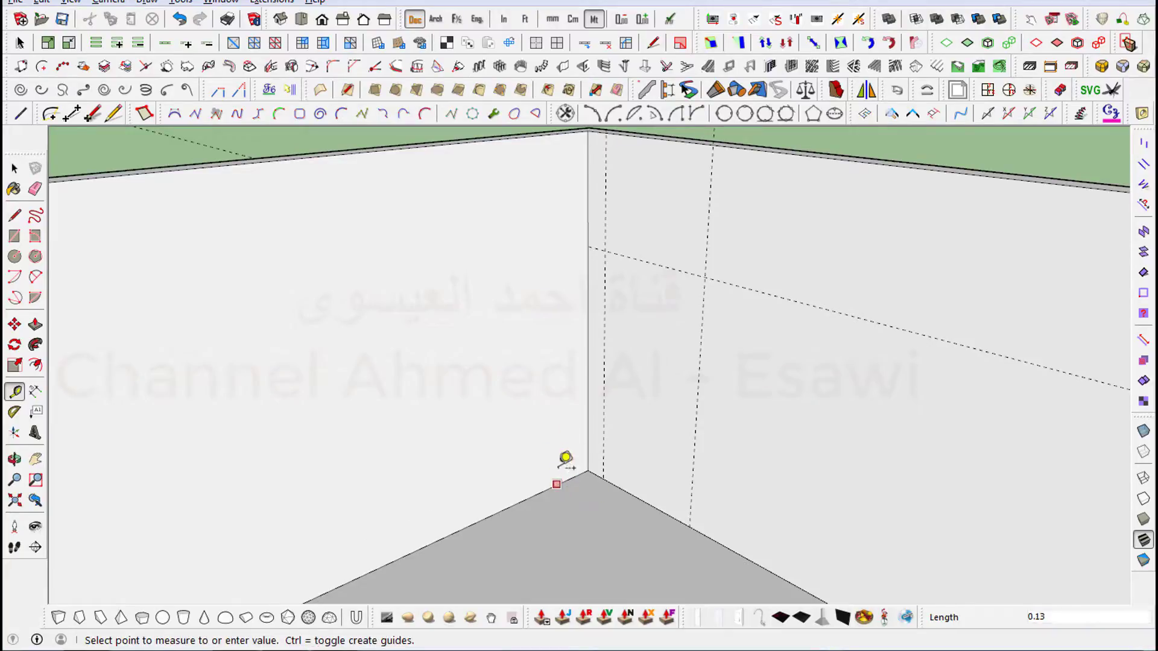
left_click(593, 235)
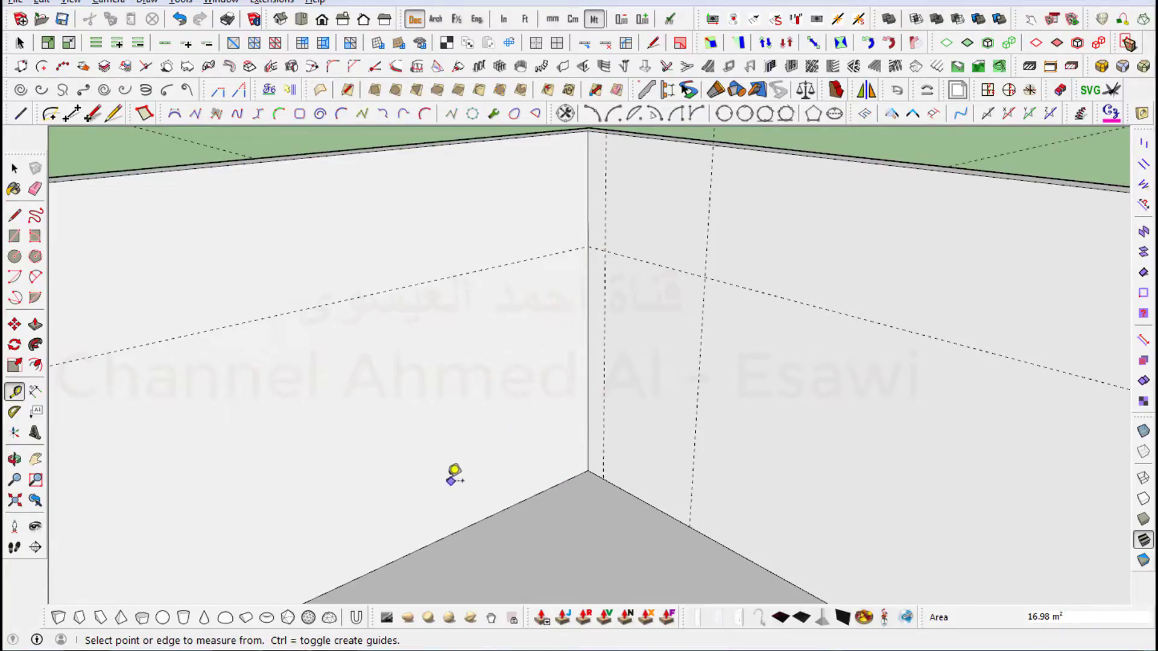
- Add a guide along the long wall plus vertical guides 0.60 apart beside it
scroll(454, 474, "down", 3)
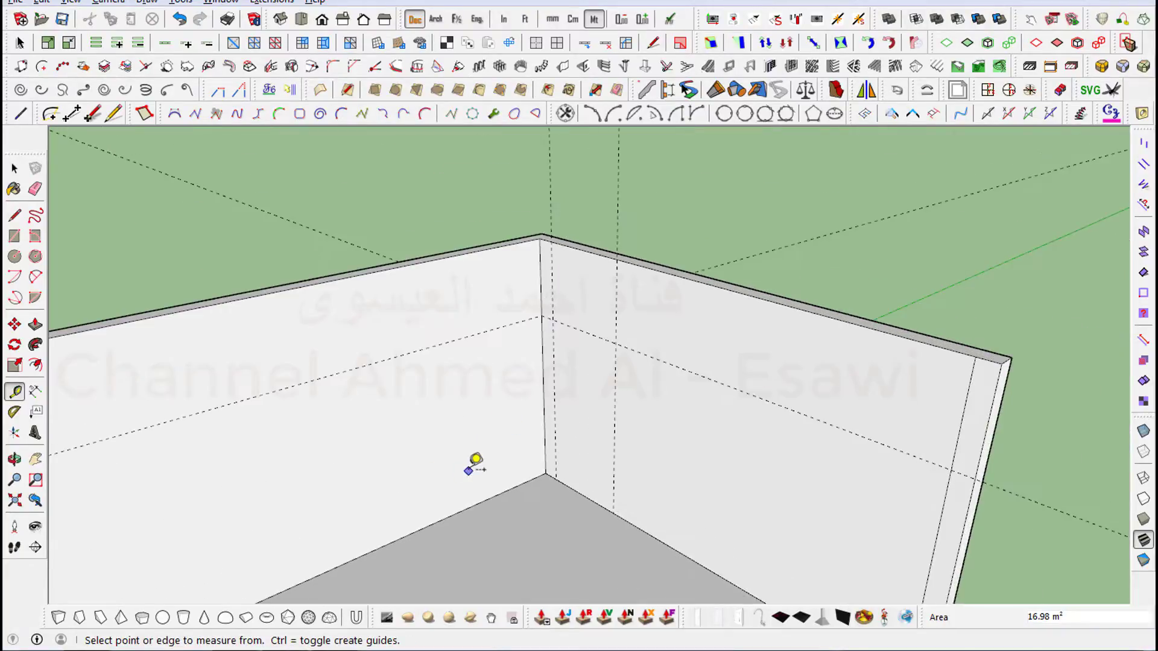
left_click(547, 262)
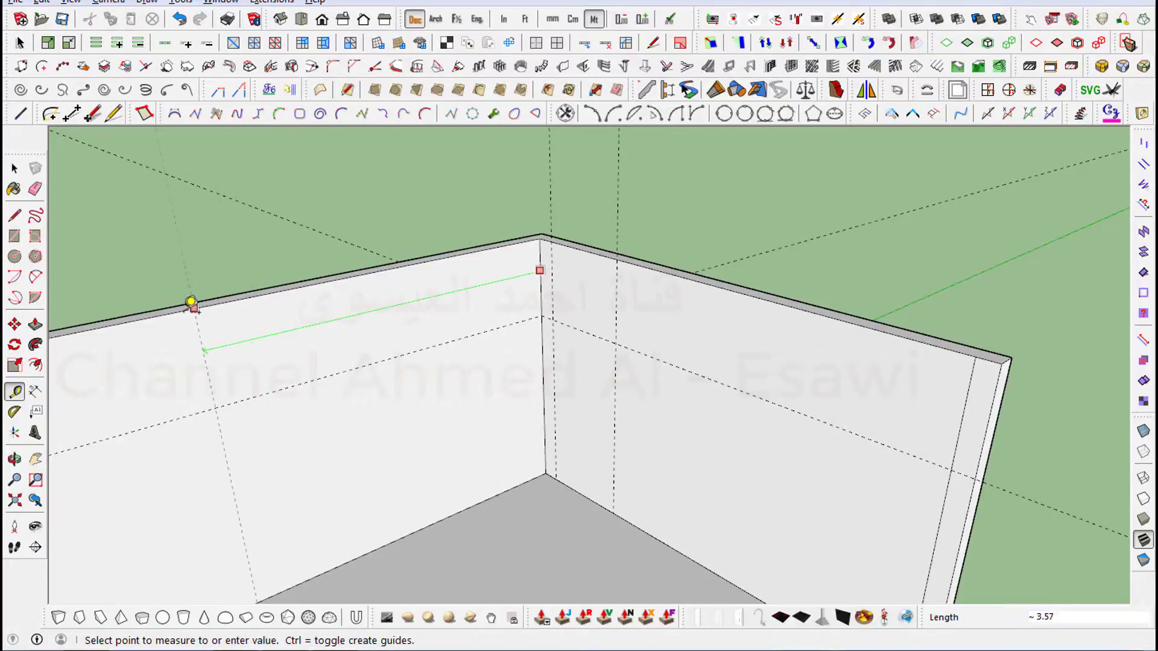
scroll(114, 321, "down", 2)
middle_click_drag(103, 323, 335, 288)
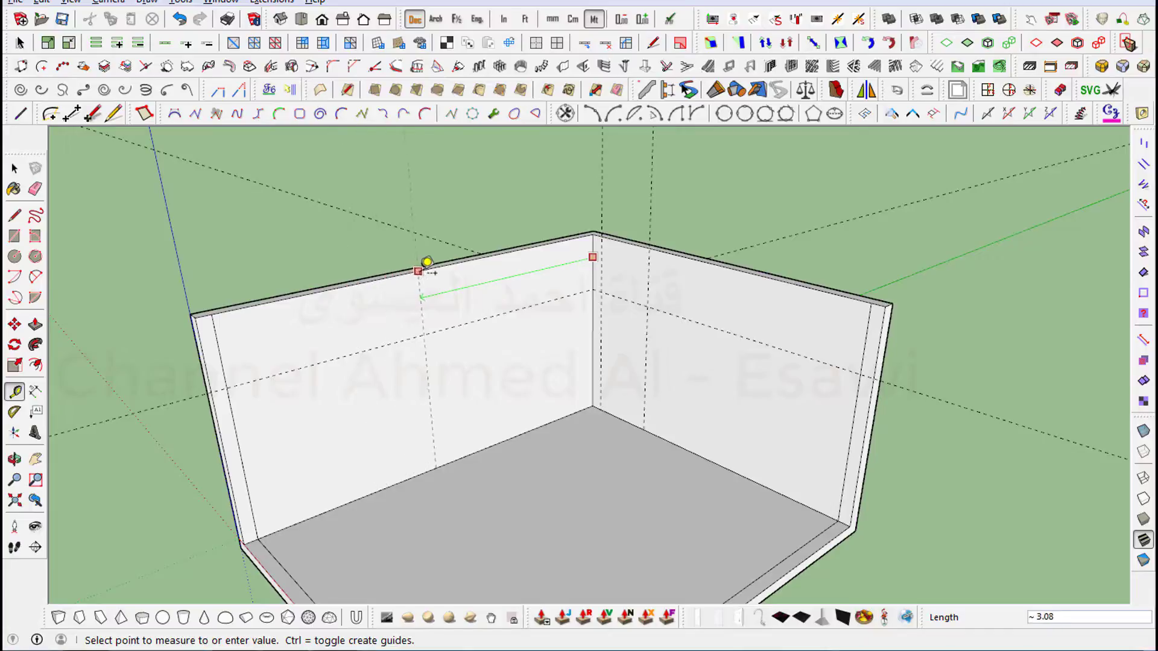
left_click(448, 259)
scroll(458, 272, "up", 2)
scroll(453, 286, "up", 1)
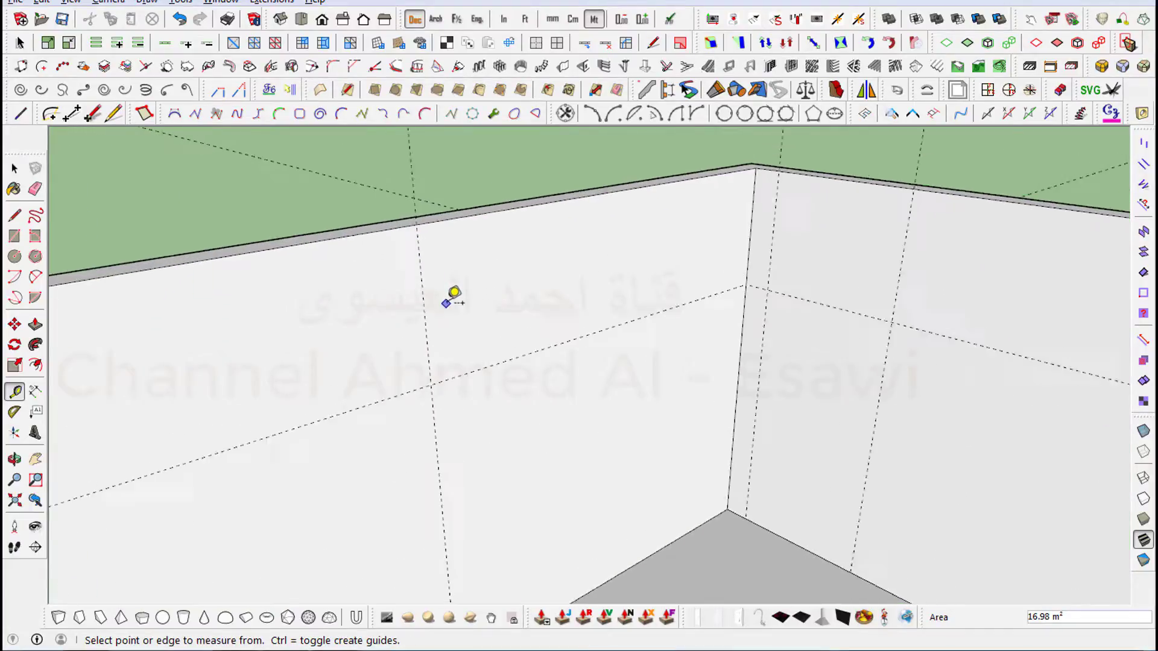
scroll(449, 295, "up", 1)
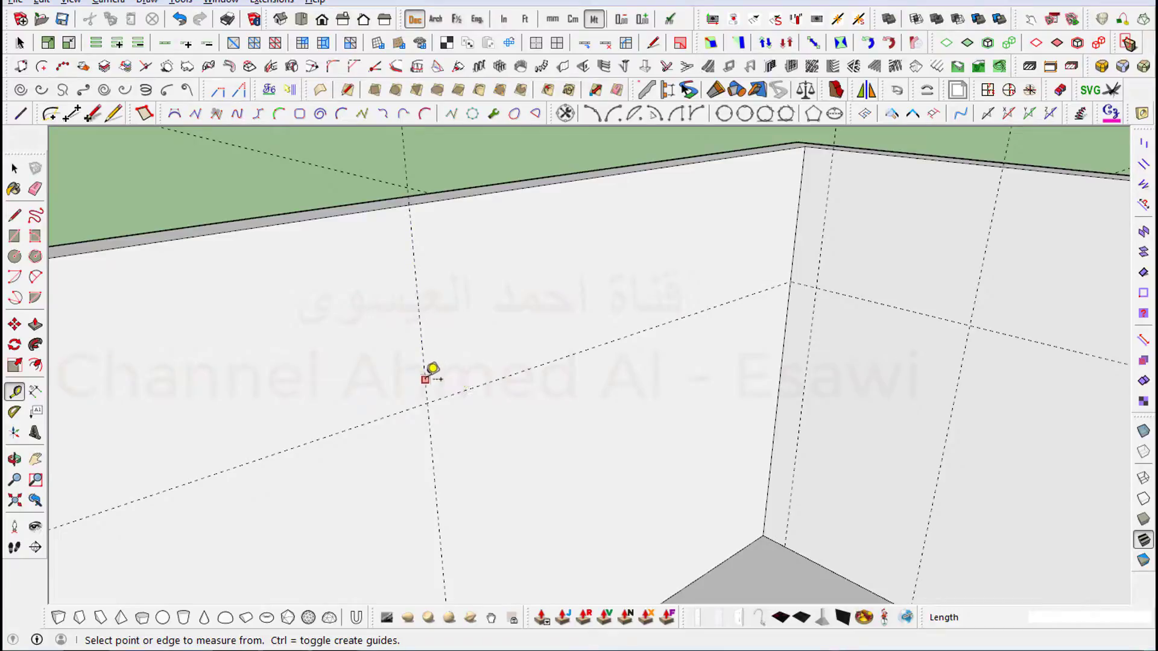
left_click(425, 385)
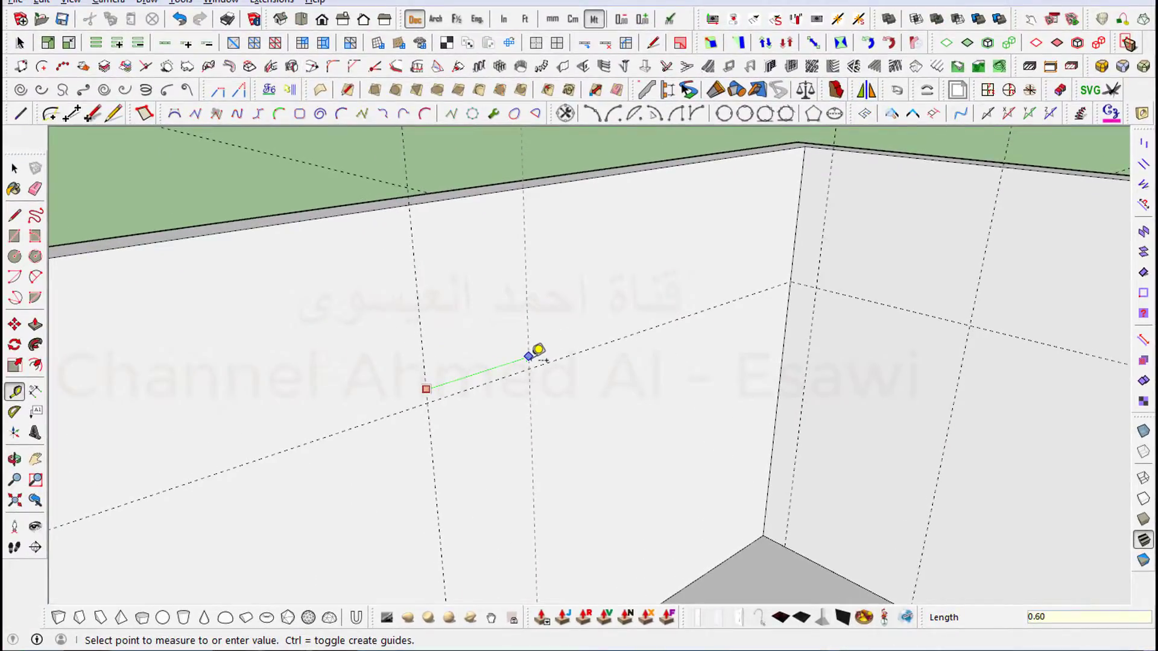
left_click(529, 355)
left_click(425, 369)
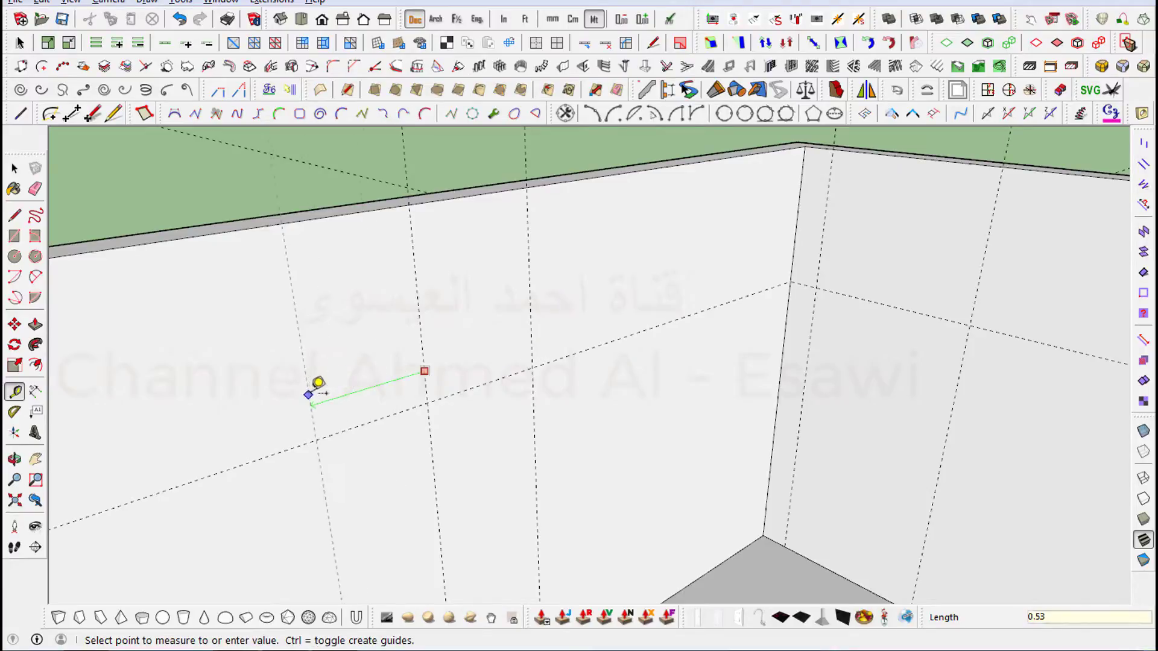
left_click(290, 397)
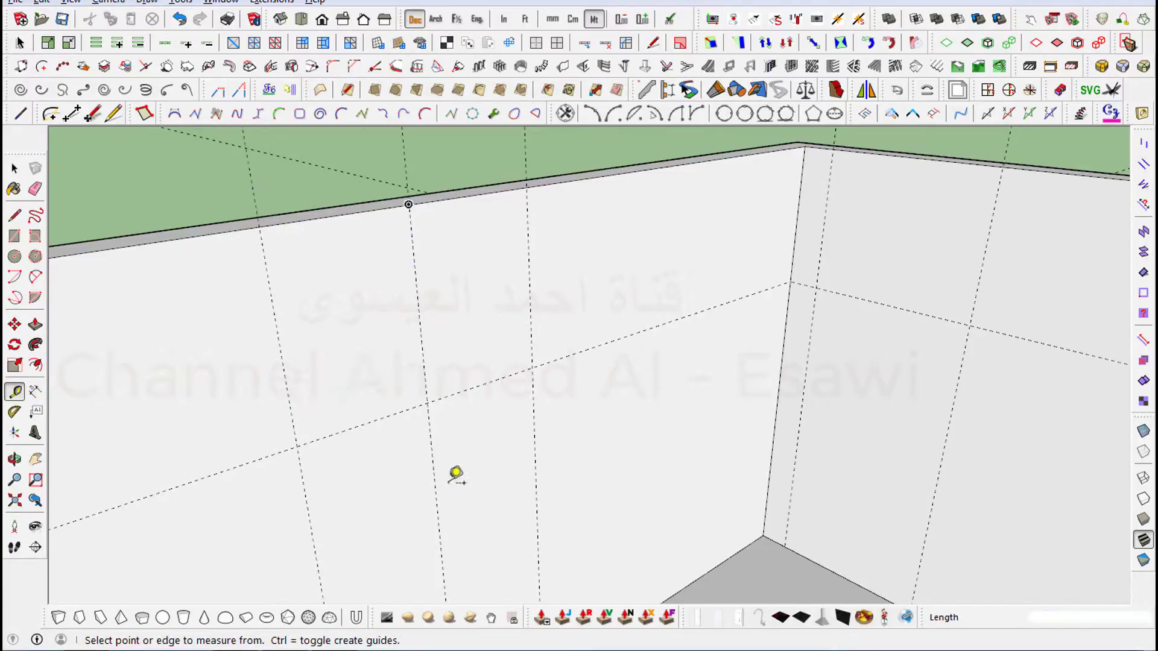
- Place a guide above the floor for the window and orbit toward the wall
middle_click_drag(509, 491, 476, 355)
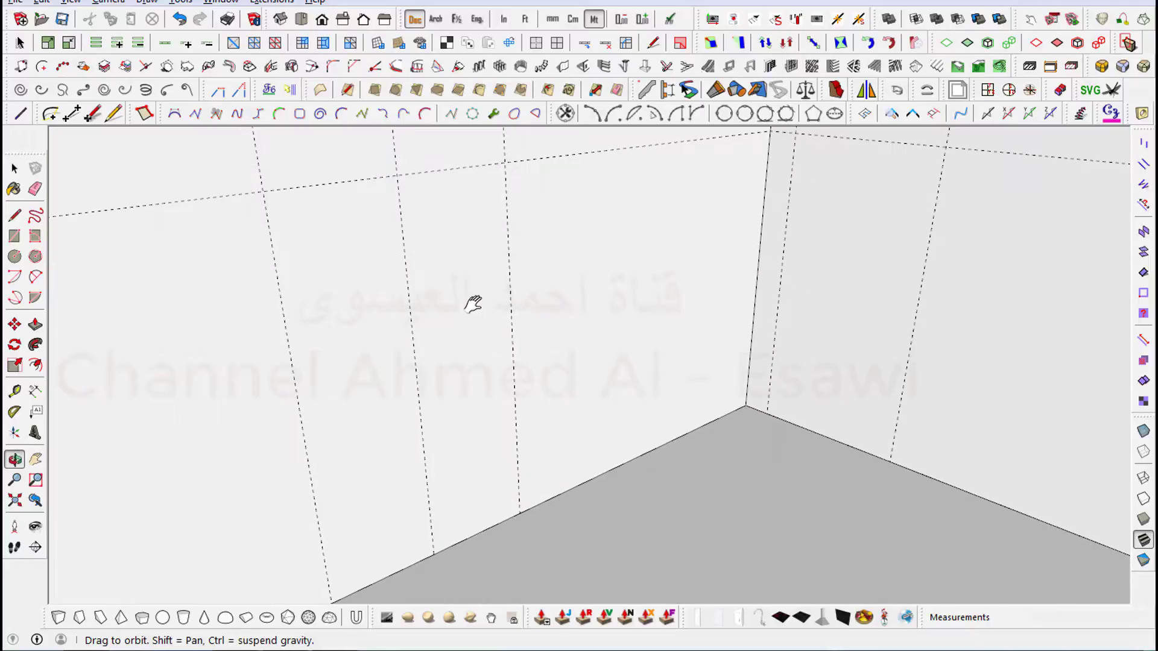
left_click(548, 499)
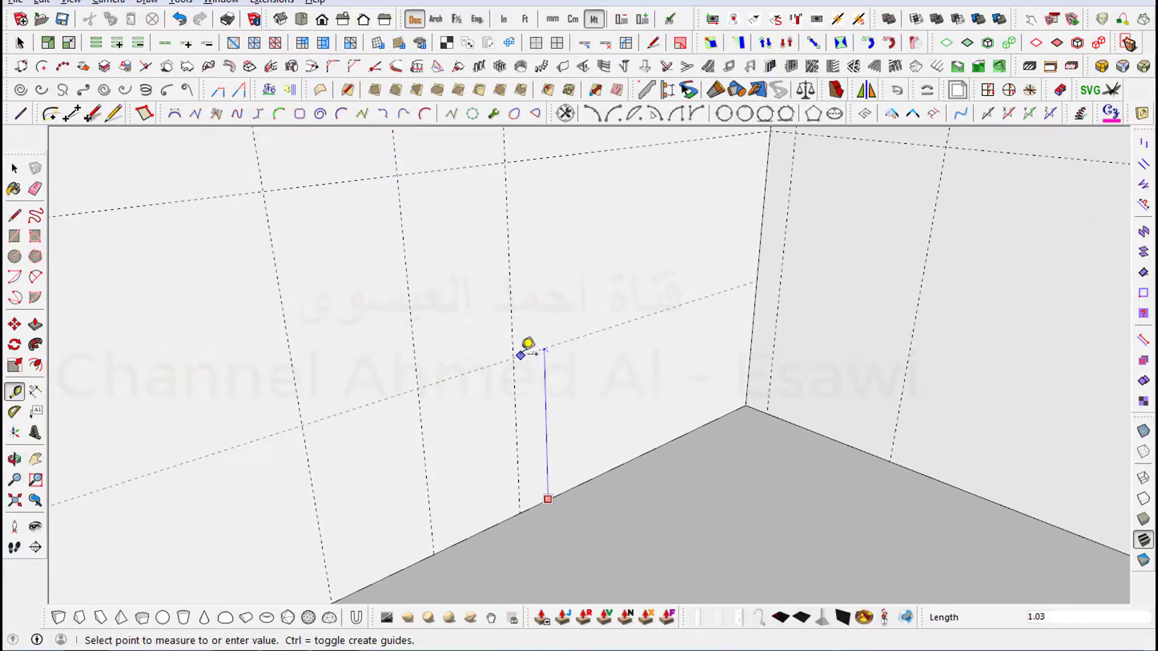
left_click(528, 350)
key("space")
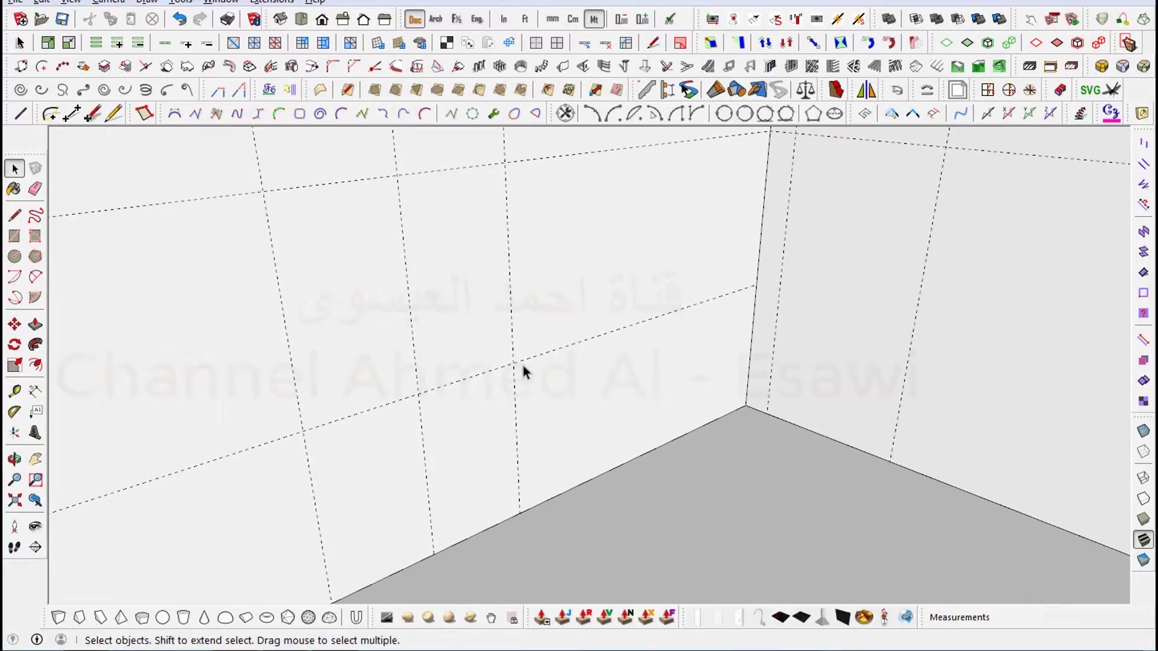
key("o")
left_click_drag(530, 382, 458, 407)
key("space")
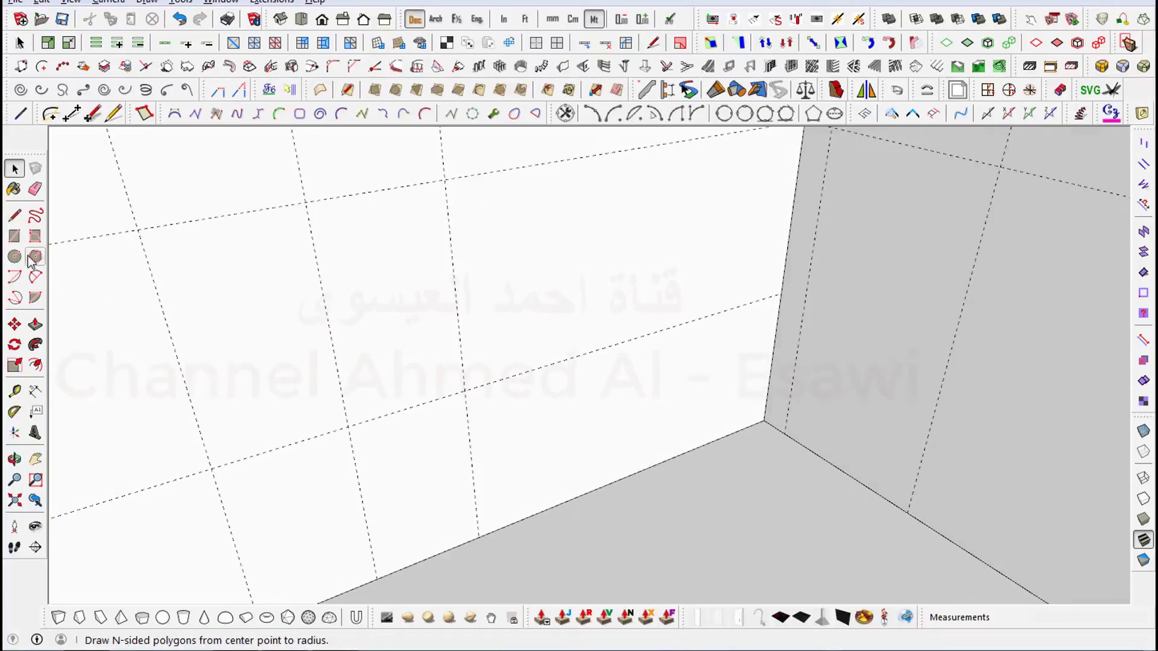
- Draw the window rectangle on the long wall and the door rectangle on the side wall
left_click(14, 236)
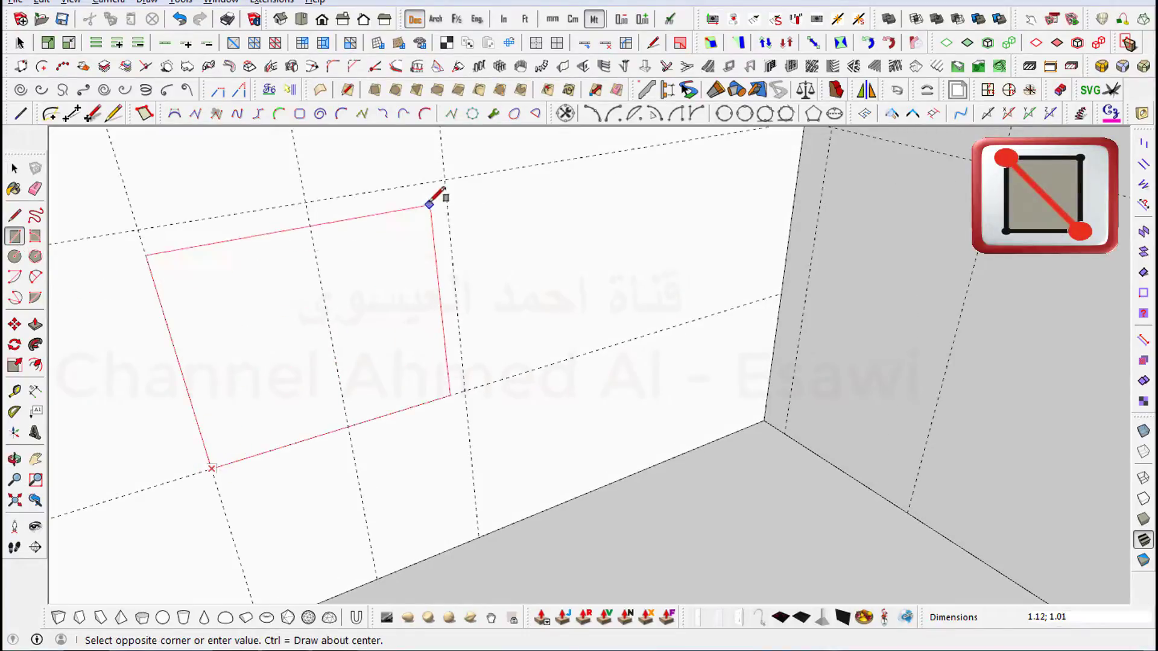
left_click(445, 180)
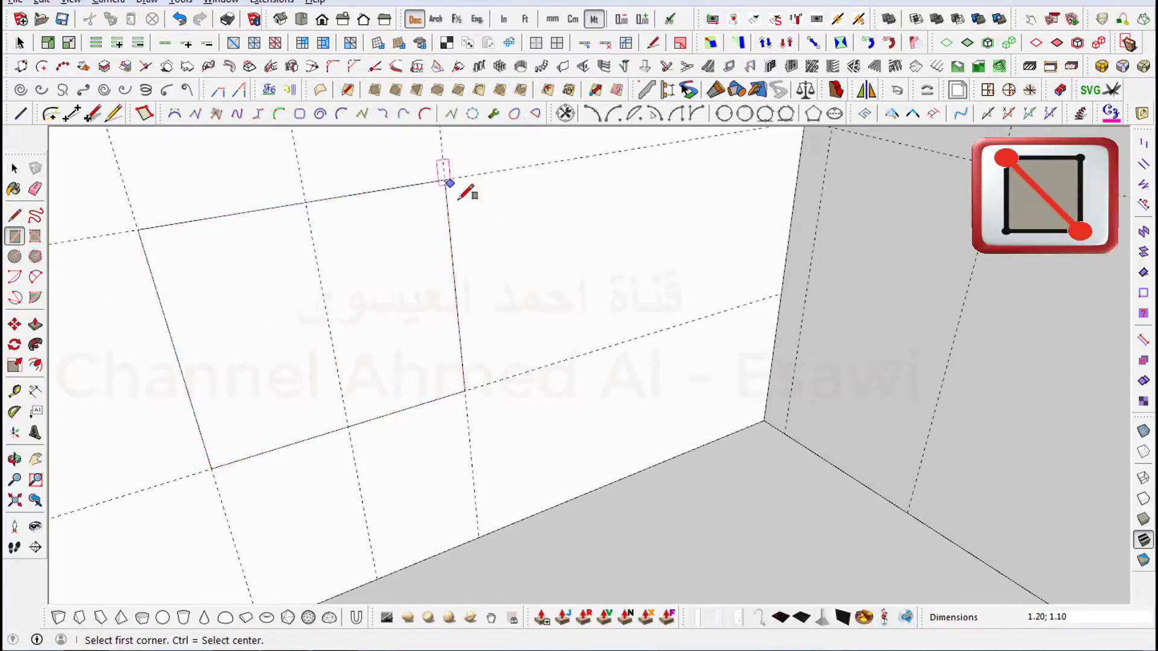
left_click(783, 433)
left_click(1001, 164)
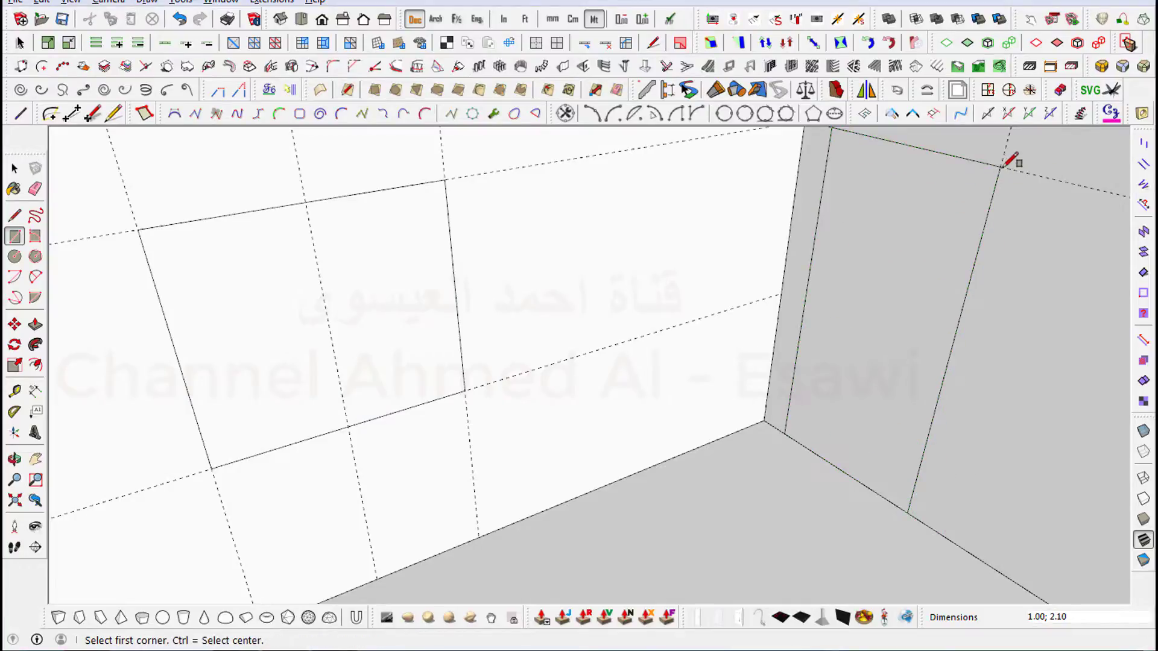
key("space")
mouse_move(597, 476)
middle_mouse_down()
mouse_move(677, 421)
mouse_move(661, 451)
mouse_move(629, 455)
middle_mouse_up()
- Push the door rectangle through the side wall to open the doorway
left_click(410, 372)
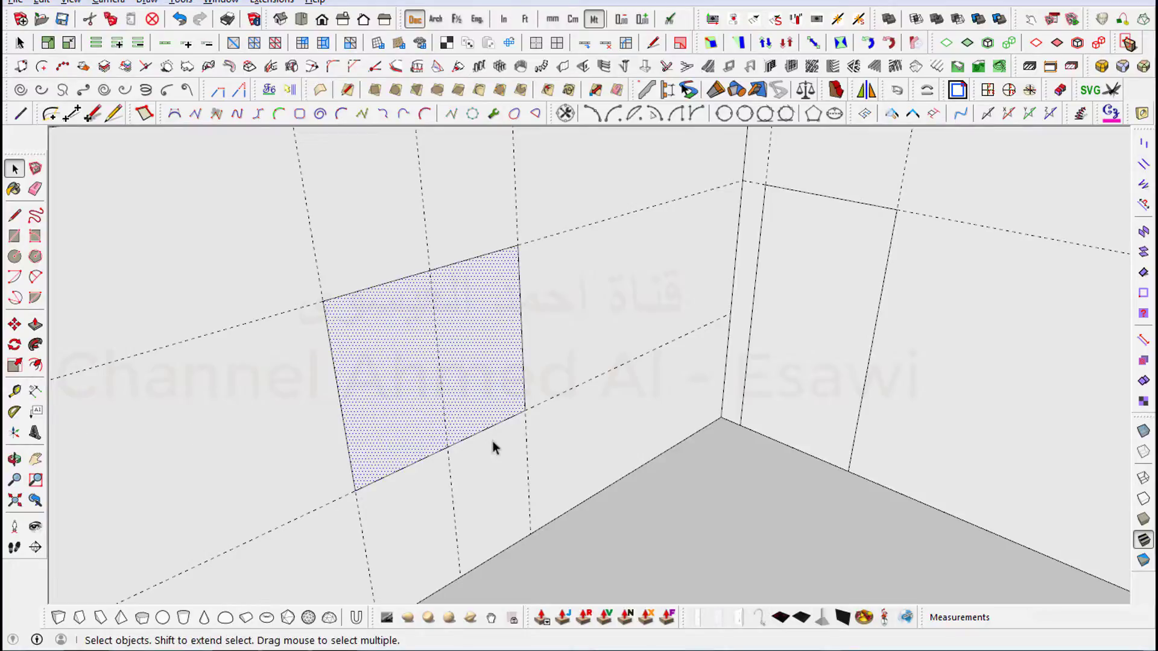
mouse_move(520, 442)
middle_mouse_down()
mouse_move(573, 445)
mouse_move(625, 499)
middle_mouse_up()
left_click(625, 499)
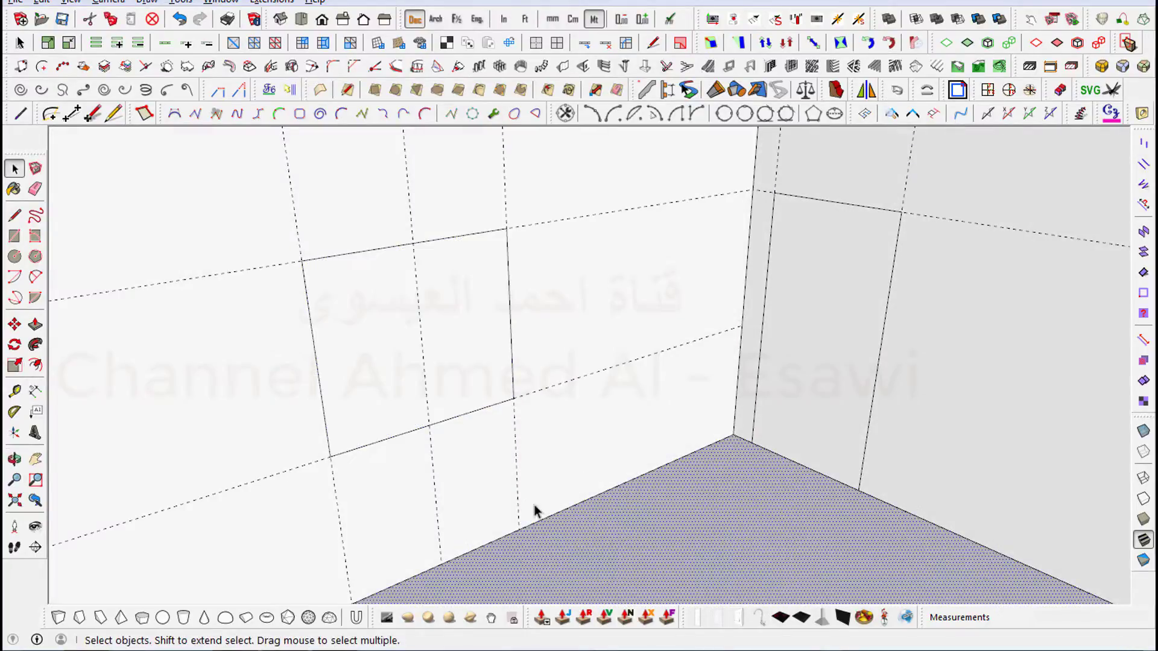
left_click(831, 319)
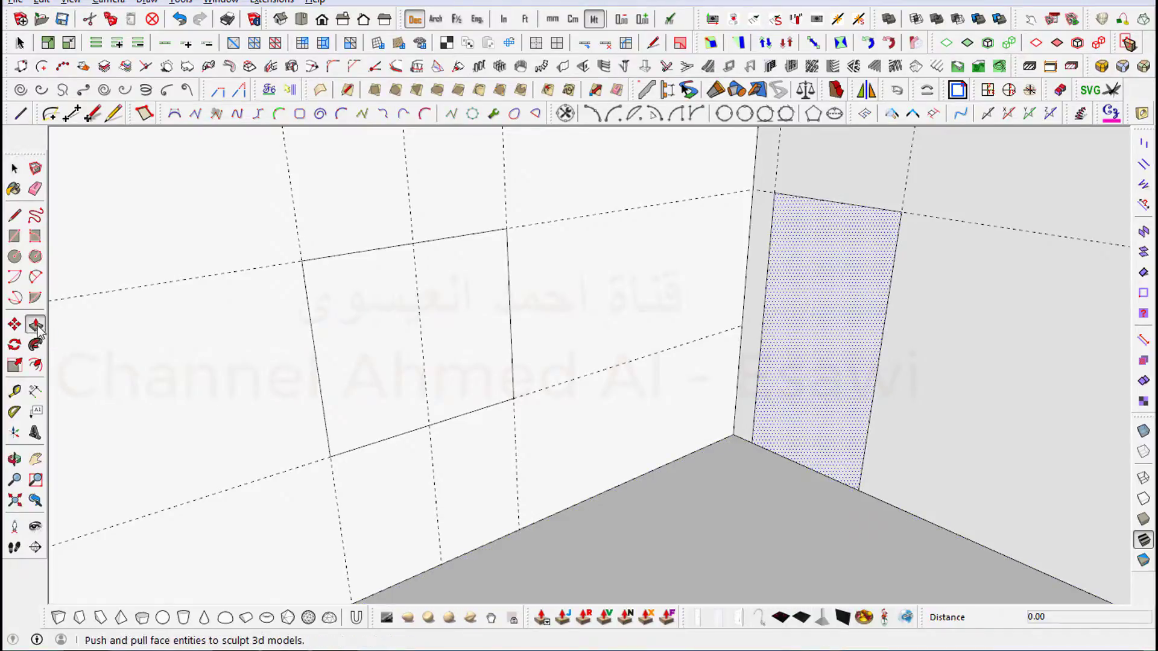
left_click(35, 324)
left_click_drag(823, 356, 841, 297)
left_click(841, 297)
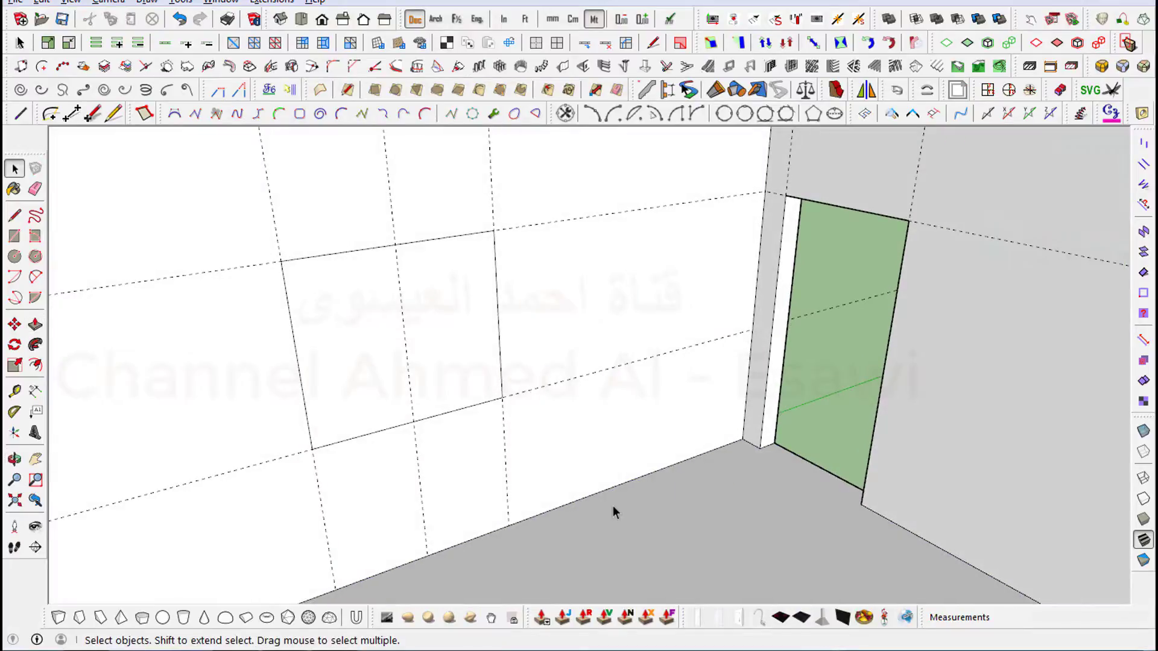
mouse_move(612, 505)
middle_mouse_down("shift")
mouse_move(764, 502)
mouse_move(603, 493)
middle_mouse_up("shift")
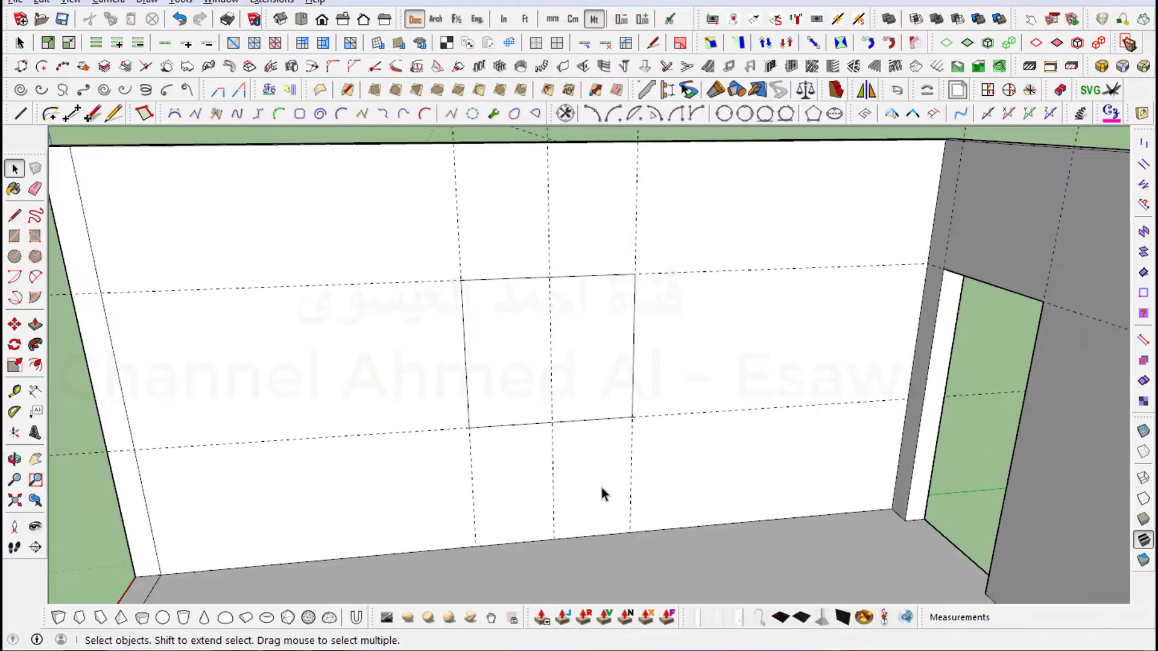
- Draw a Classic Bezier curve from the wall's lower-left corner to the window's lower corner
middle_click_drag(420, 573, 462, 474)
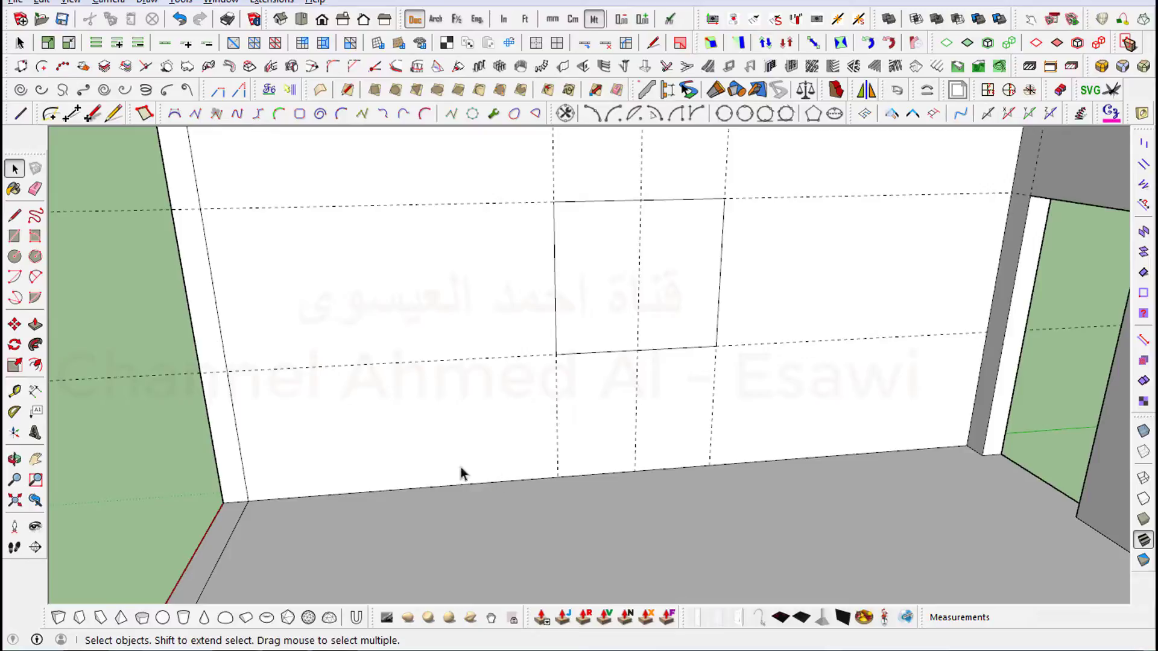
left_click(174, 113)
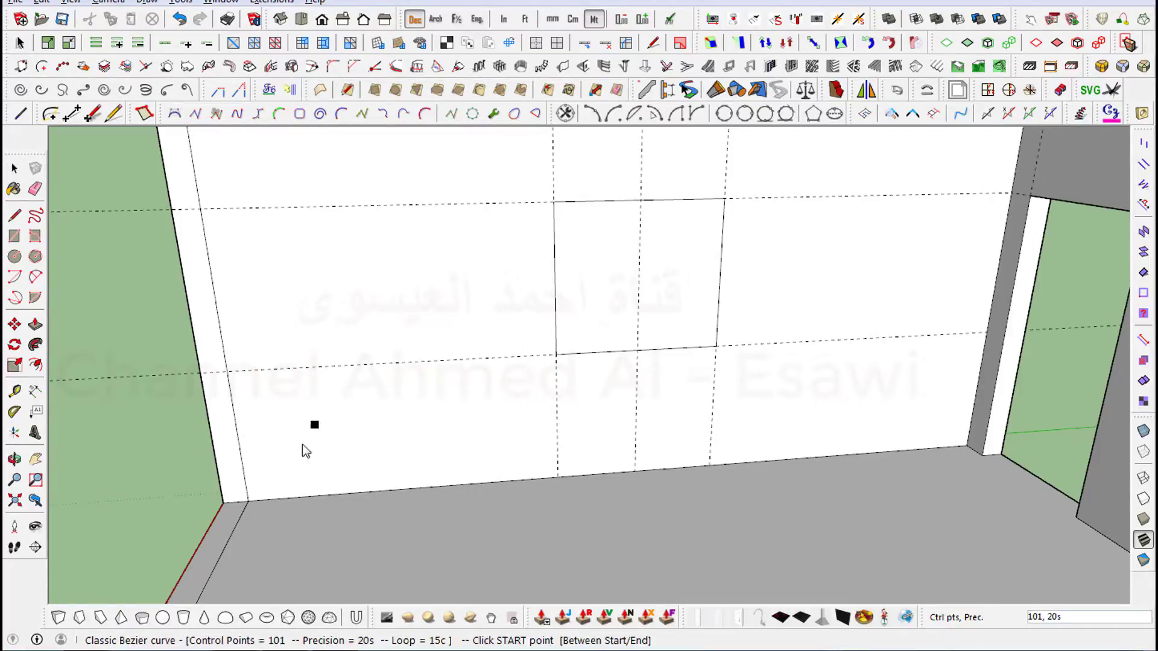
left_click(248, 501)
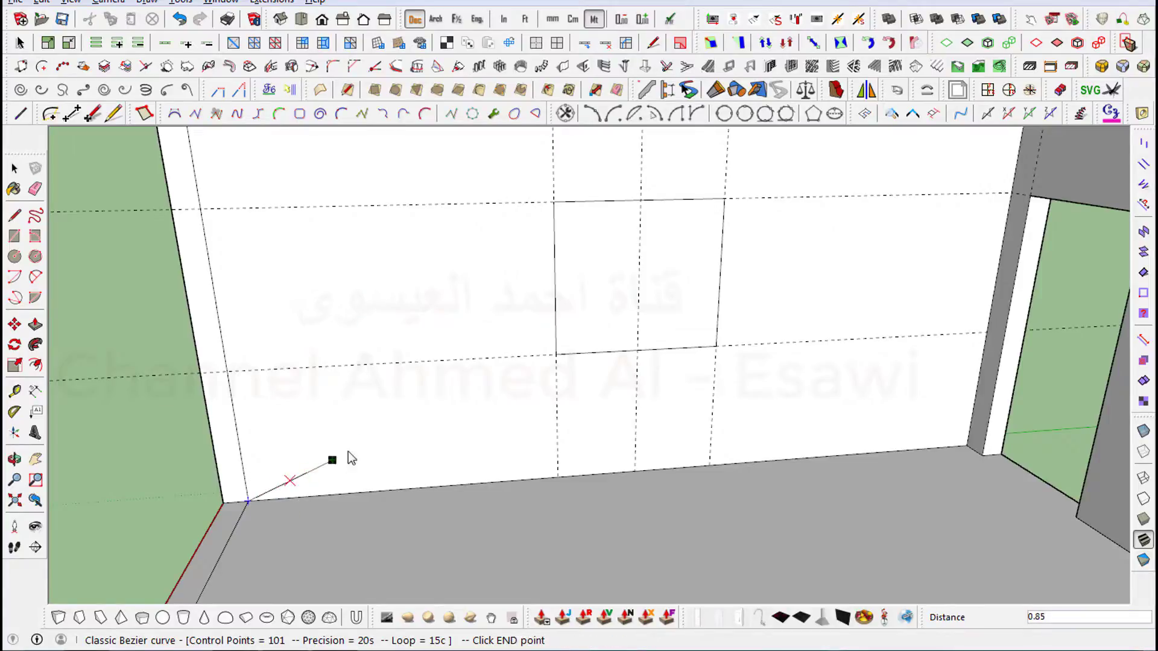
left_click(555, 354)
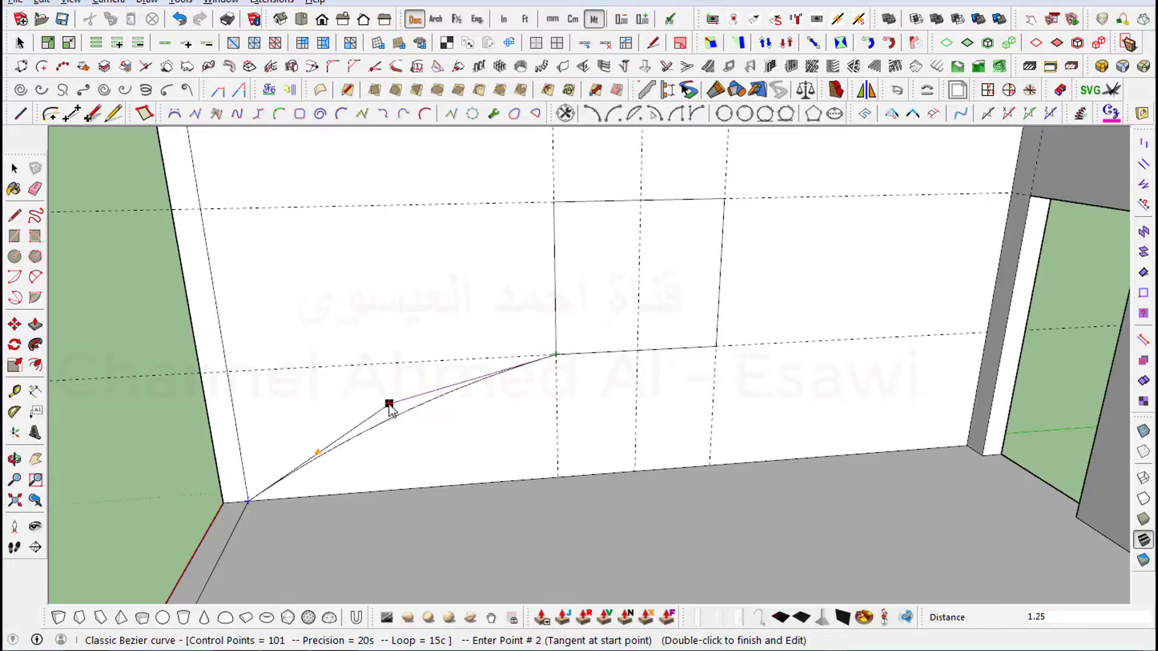
left_click(379, 397)
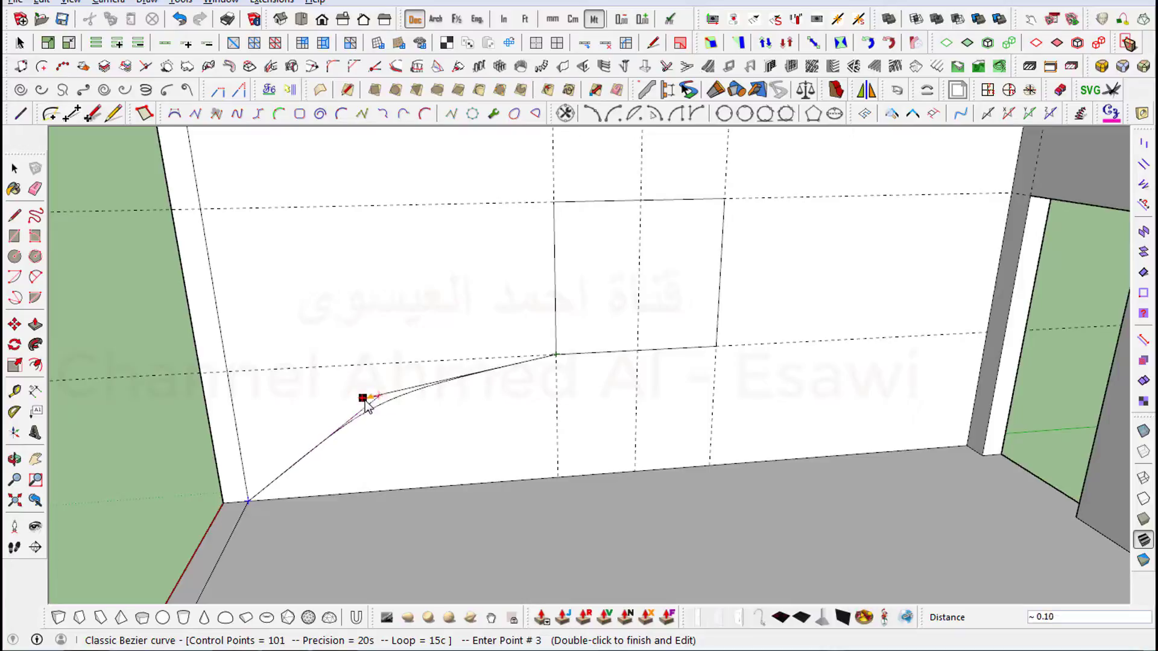
double_click(374, 401)
scroll(335, 548, "down", 3)
- Draw a second Bezier curve from the wall's top-right corner to the square's lower-right corner
key("space")
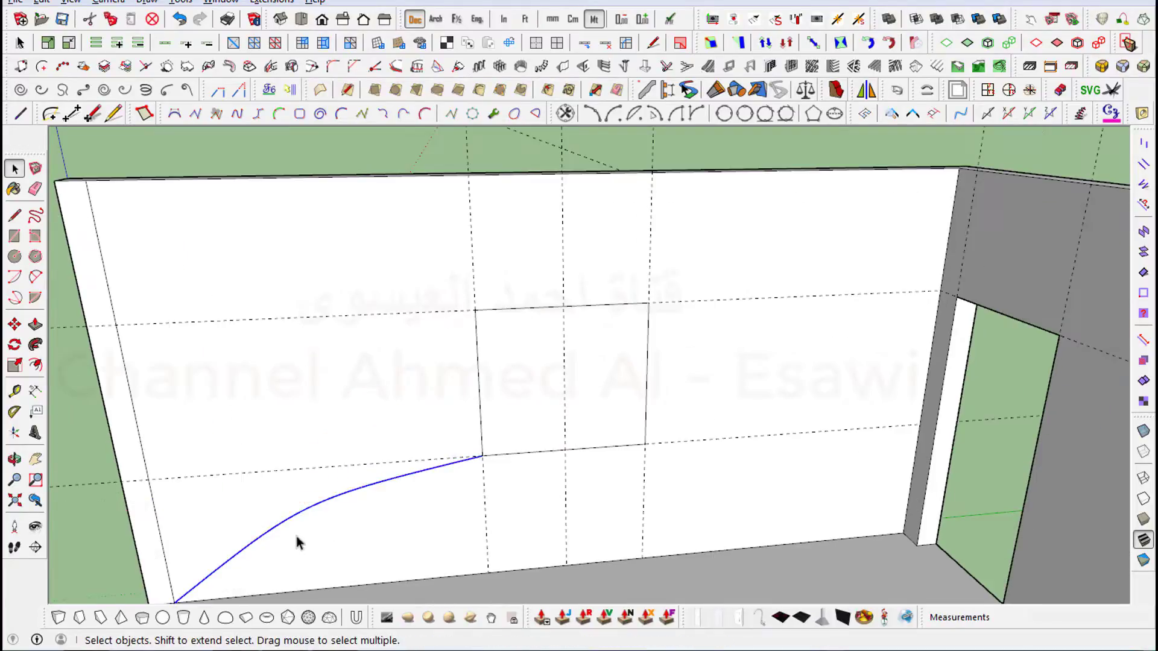
middle_click_drag(297, 543, 640, 467)
mouse_move(640, 467)
left_mouse_down()
mouse_move(732, 465)
mouse_move(395, 444)
left_mouse_up()
key("space")
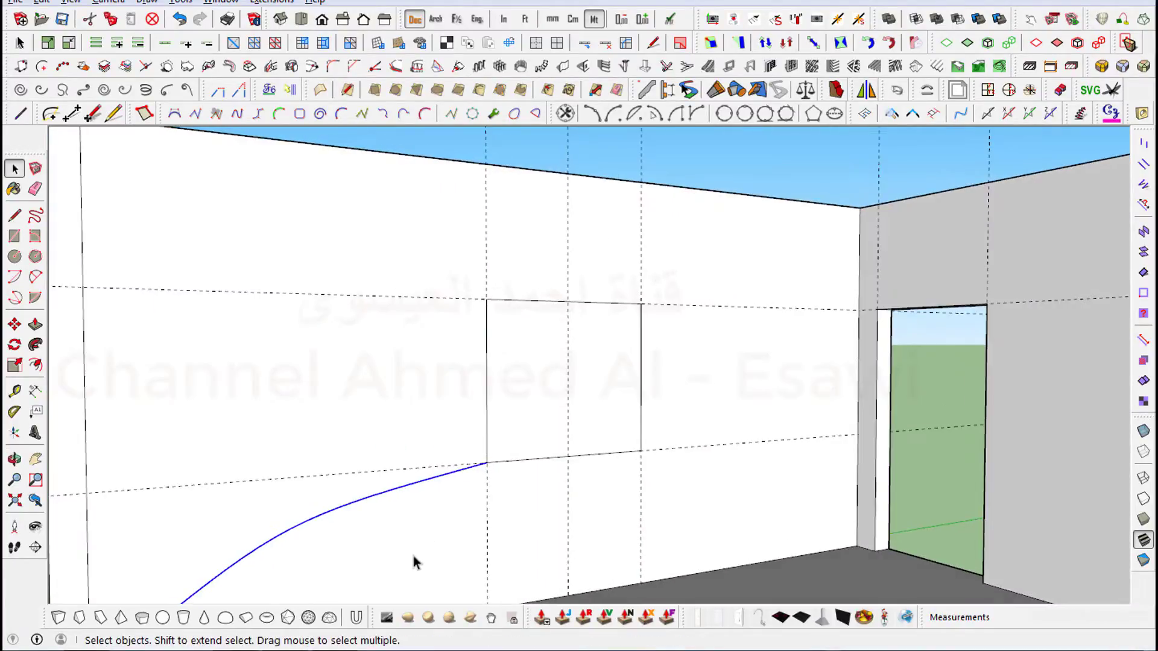
left_click(415, 556)
mouse_move(682, 523)
middle_mouse_down()
mouse_move(652, 524)
mouse_move(603, 570)
middle_mouse_up()
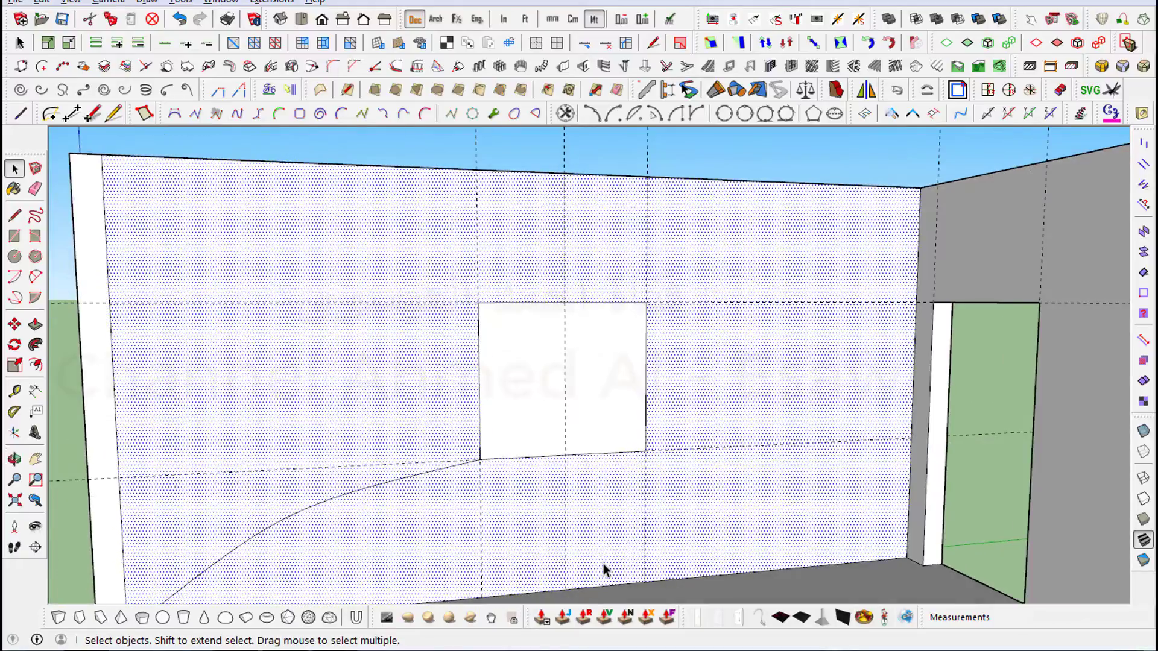
left_click(360, 155)
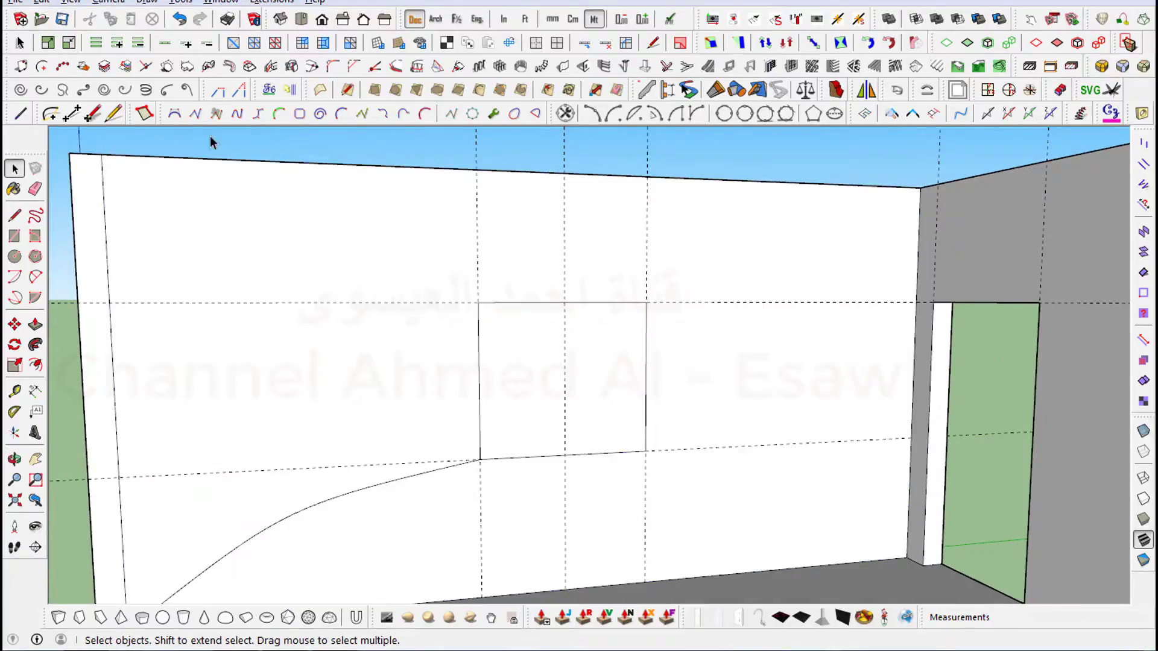
left_click(174, 114)
left_click(918, 189)
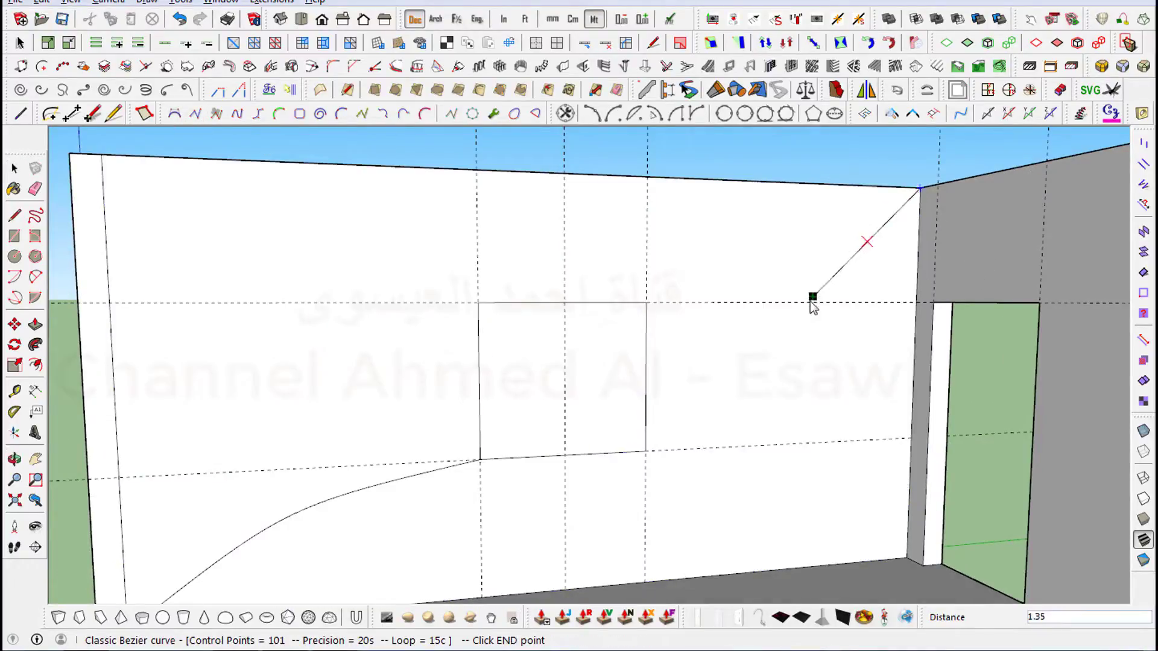
left_click(646, 451)
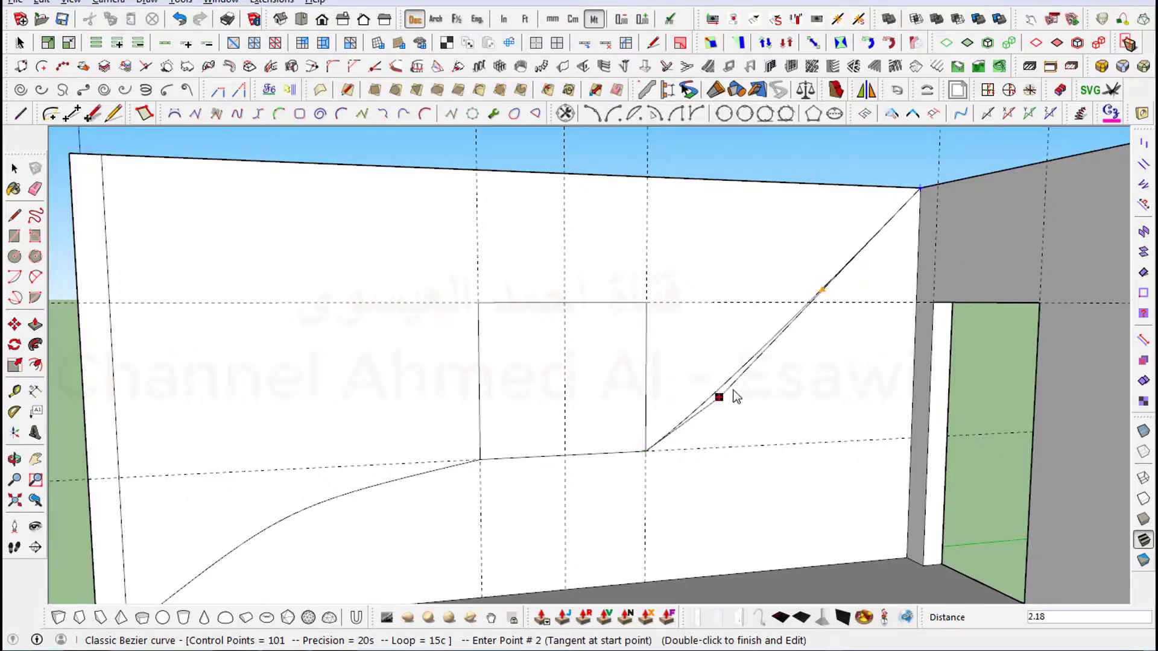
double_click(842, 386)
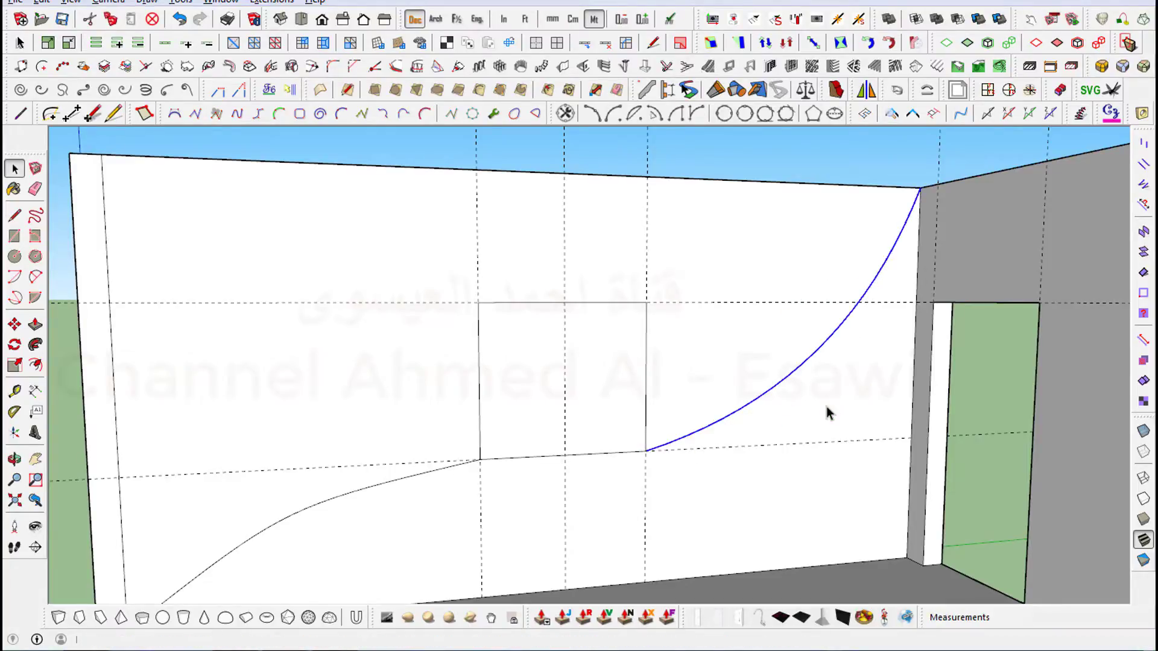
left_click(741, 368)
left_click(704, 480)
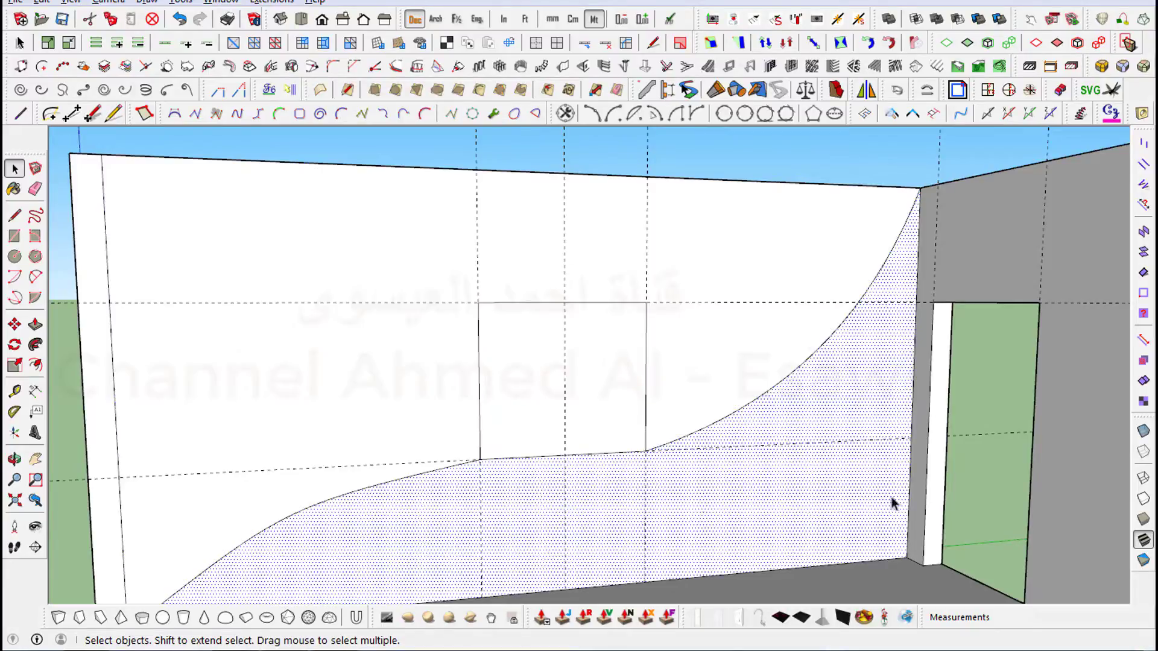
- Push the central square through the long wall into a window, then view the floor
left_click(558, 389)
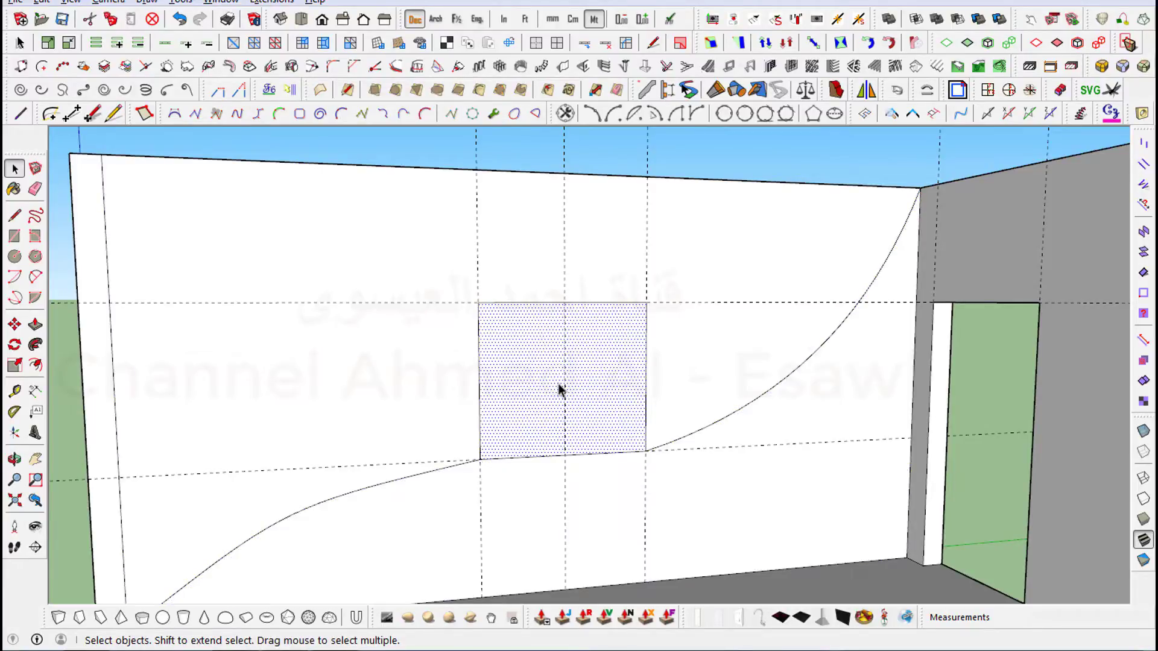
middle_click_drag(534, 457, 555, 496)
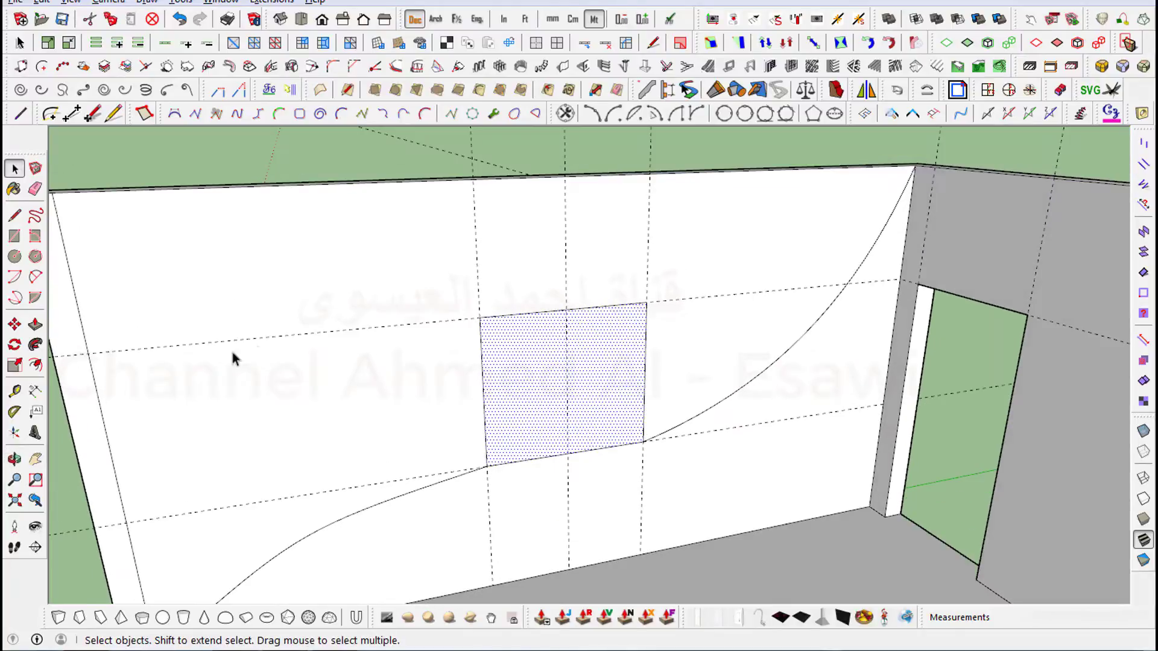
left_click(36, 325)
left_click_drag(516, 411, 515, 377)
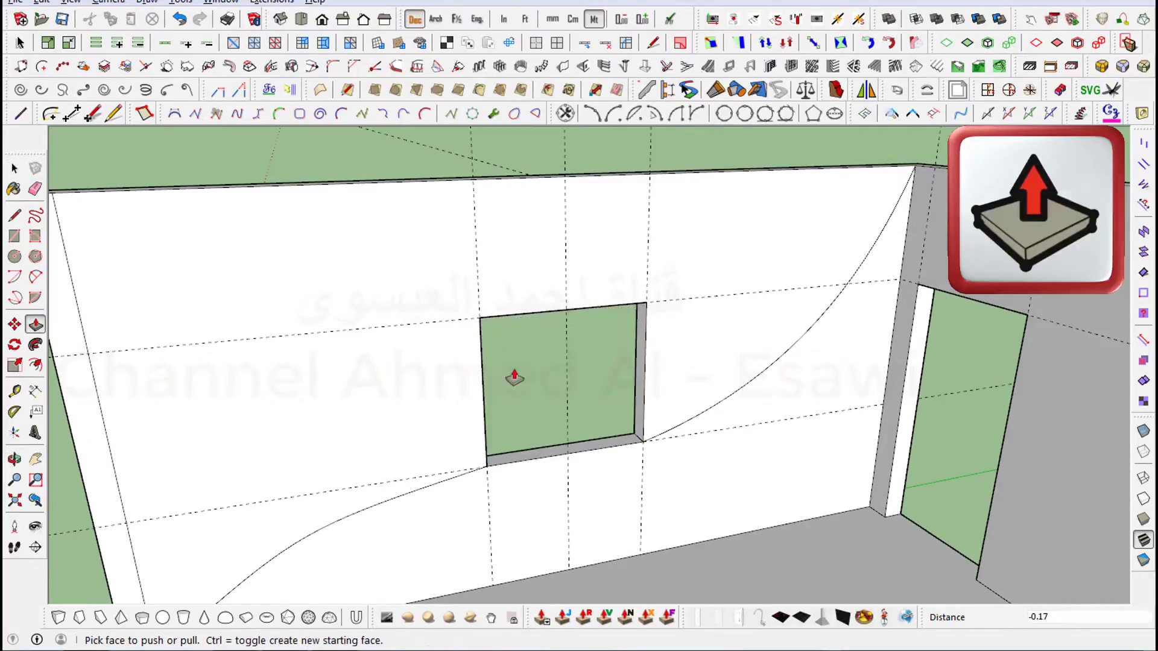
key("space")
mouse_move(687, 504)
middle_mouse_down()
mouse_move(866, 530)
mouse_move(555, 418)
middle_mouse_up()
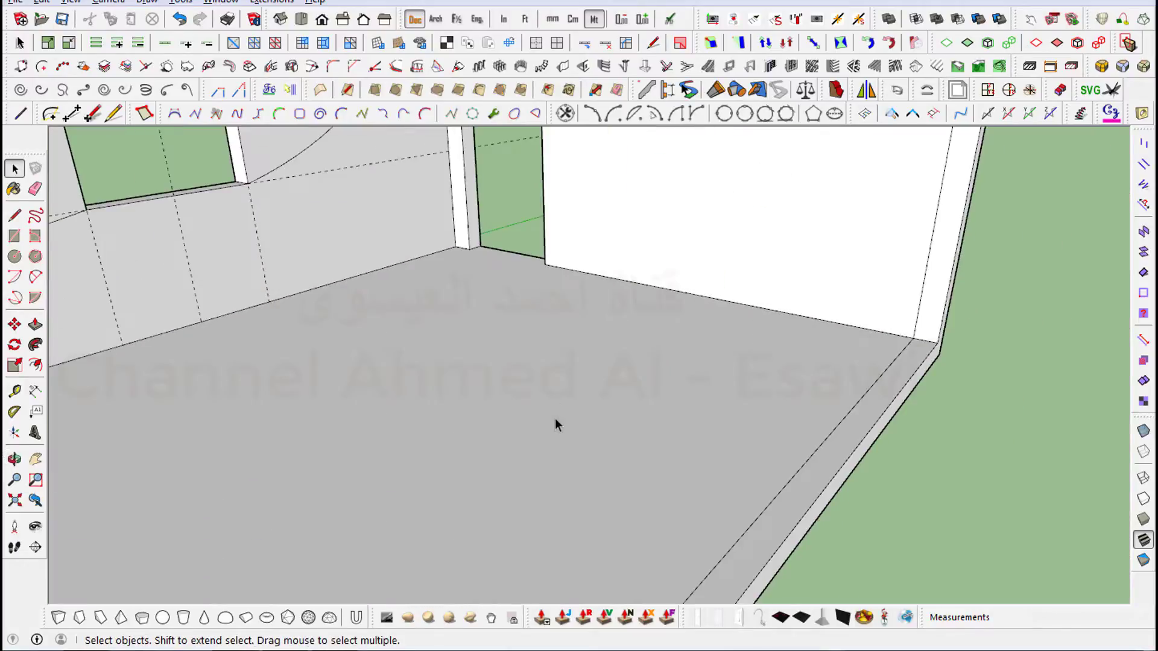
left_click(469, 454)
mouse_move(470, 454)
middle_mouse_down()
mouse_move(672, 498)
mouse_move(615, 490)
middle_mouse_up()
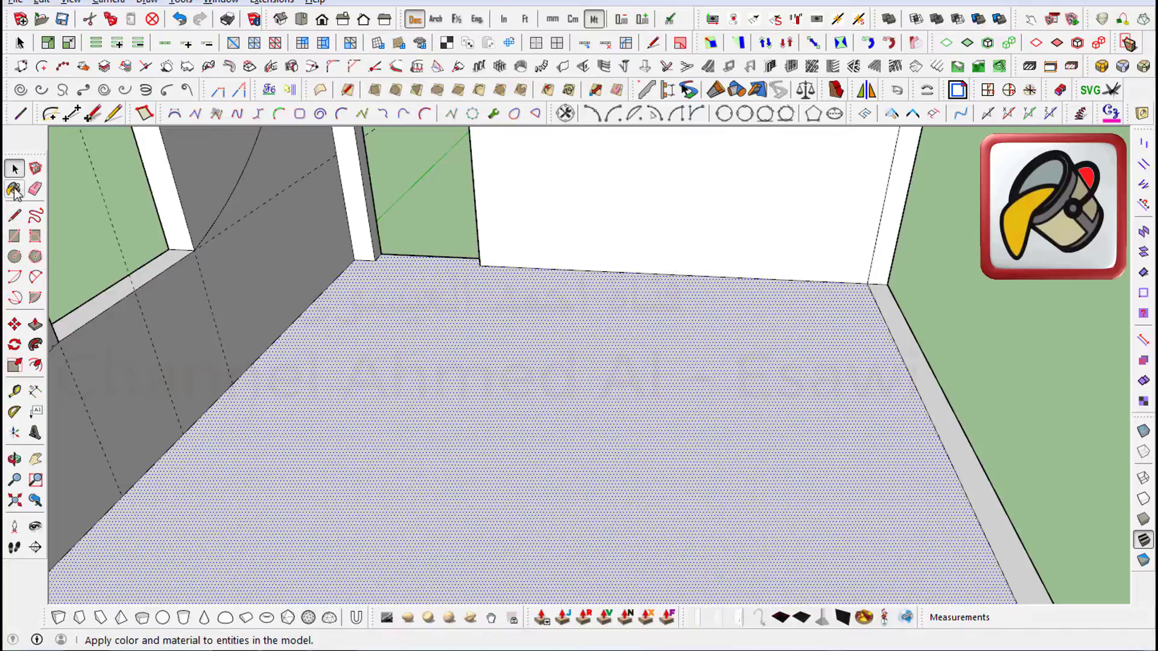
- Paint the floor with Terrazzo Tile Accent from the Tile collection
left_click(14, 189)
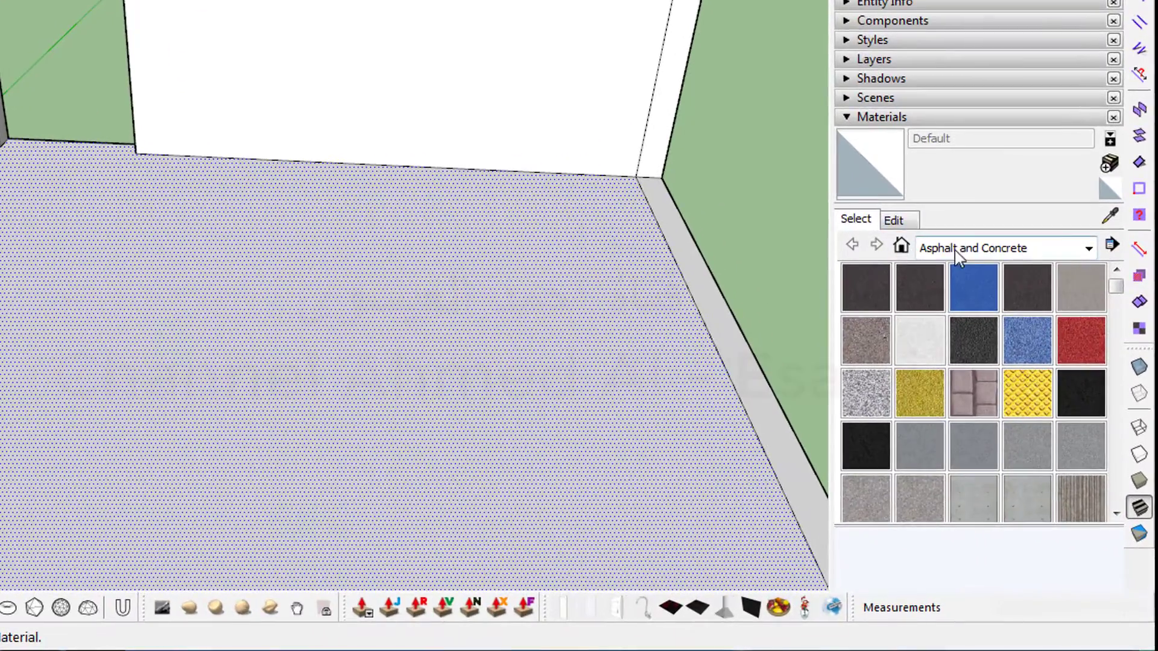
left_click(1007, 340)
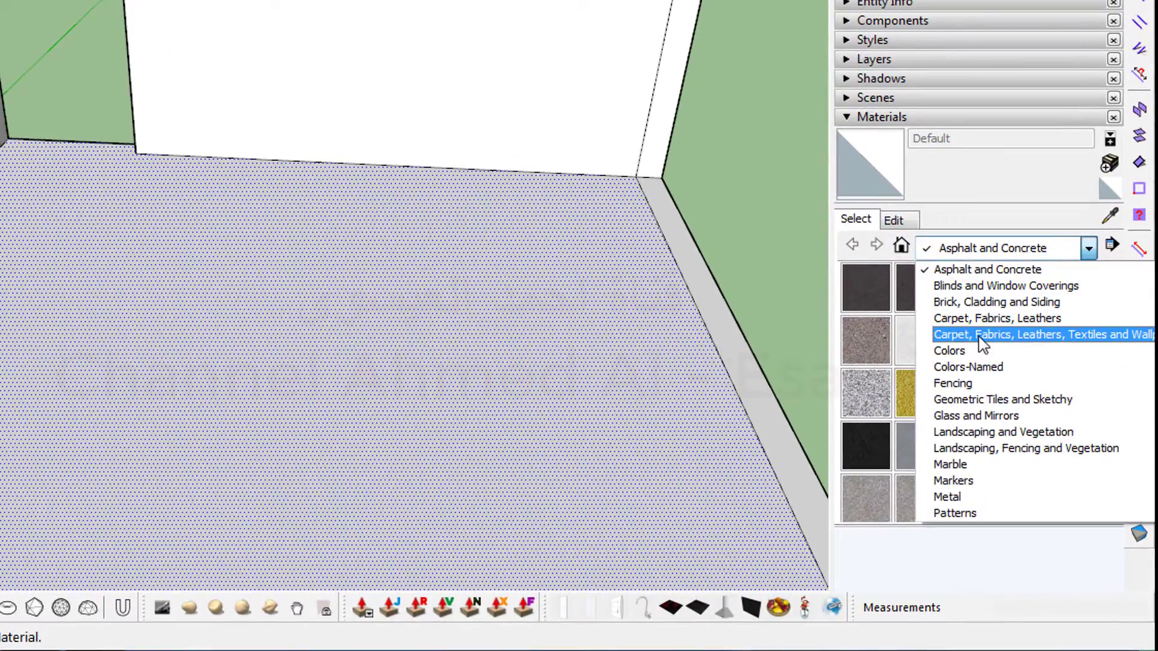
scroll(989, 373, "down", 1)
scroll(1001, 386, "down", 1)
scroll(1012, 389, "down", 1)
scroll(1012, 391, "down", 1)
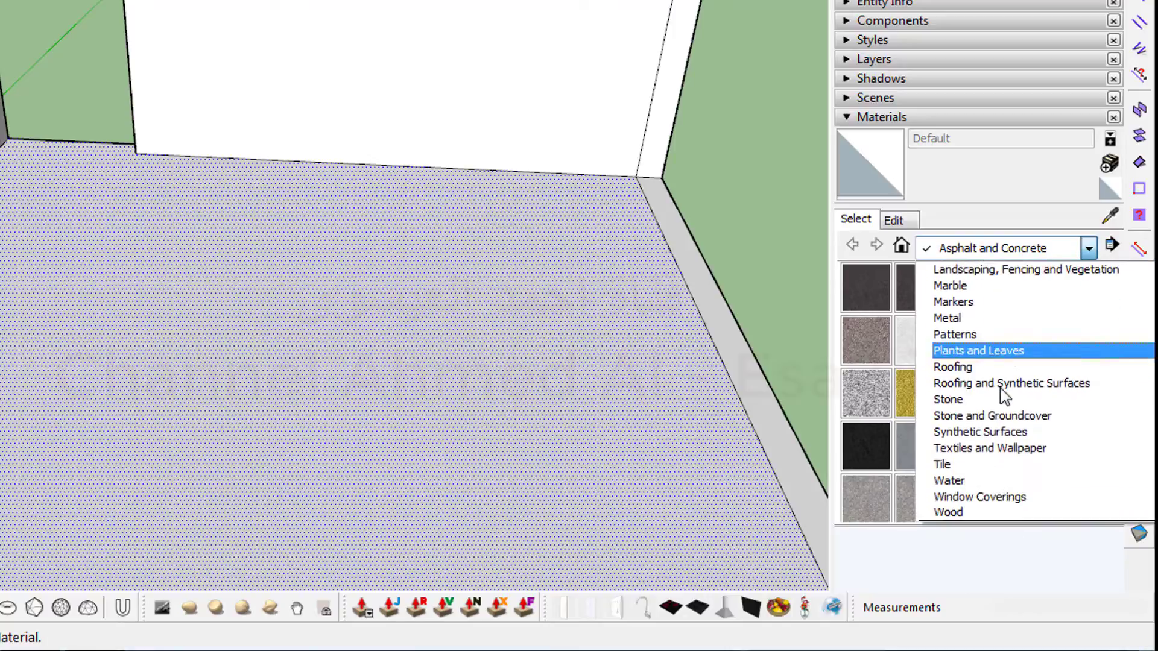
left_click(955, 466)
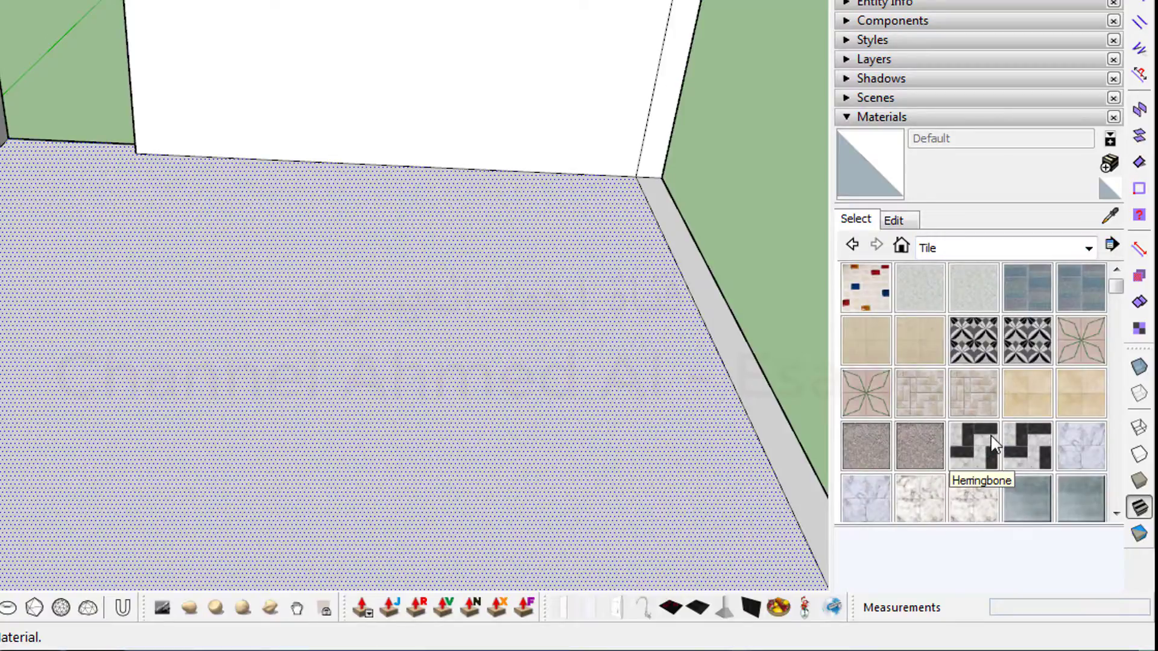
scroll(1006, 348, "down", 2)
scroll(1019, 380, "down", 3)
scroll(1026, 415, "down", 3)
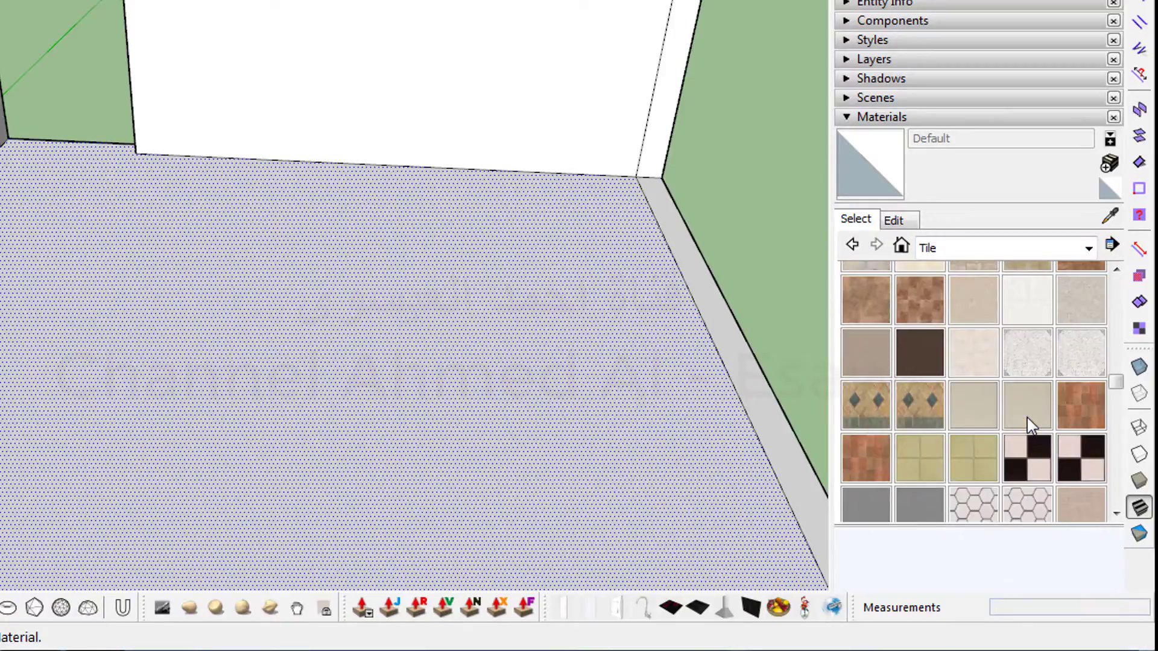
left_click(1027, 352)
left_click(486, 389)
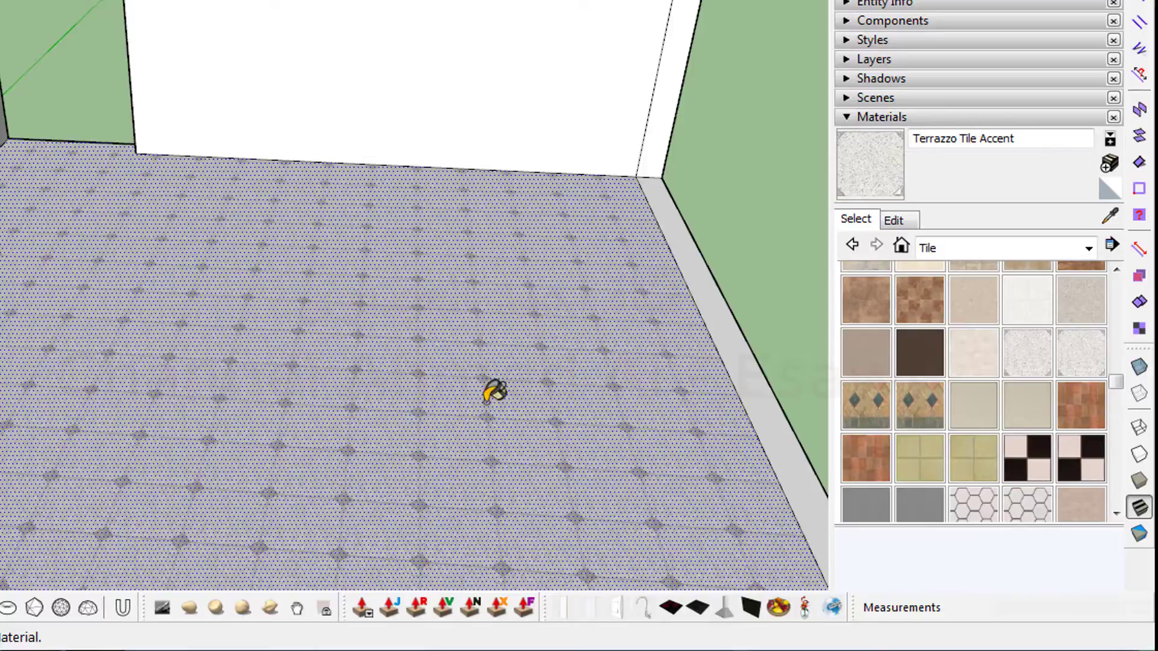
- Show the terrazzo material's edit settings and orbit to inspect the tiled floor and walls
left_click(894, 219)
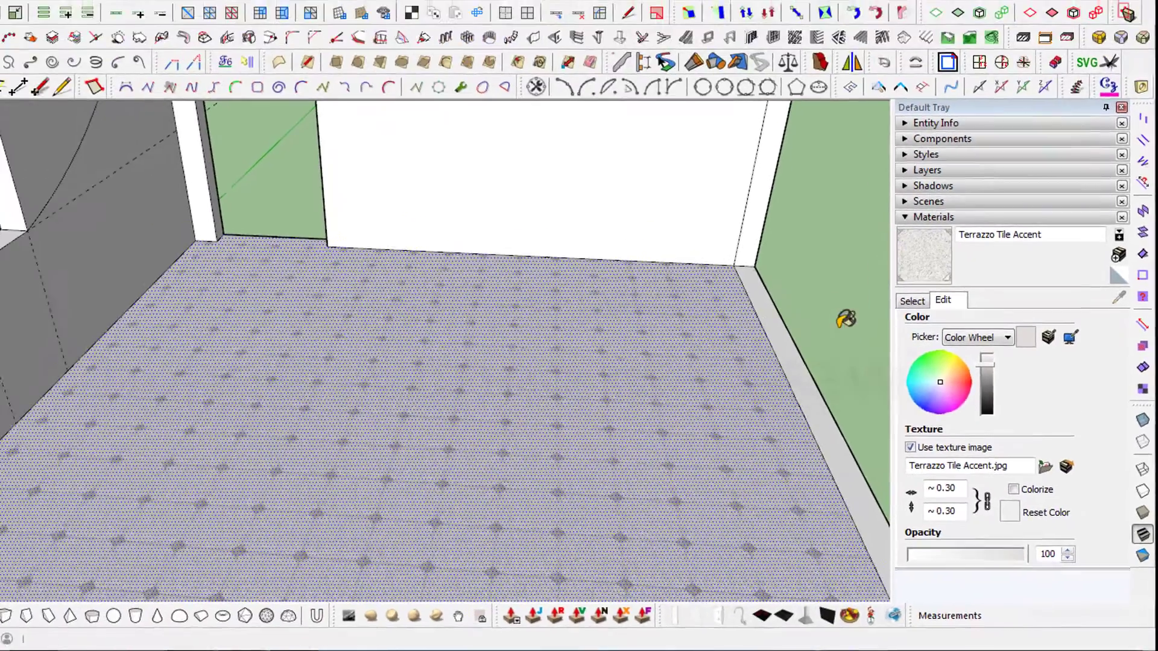
key("space")
key("o")
middle_click_drag(639, 569, 543, 512)
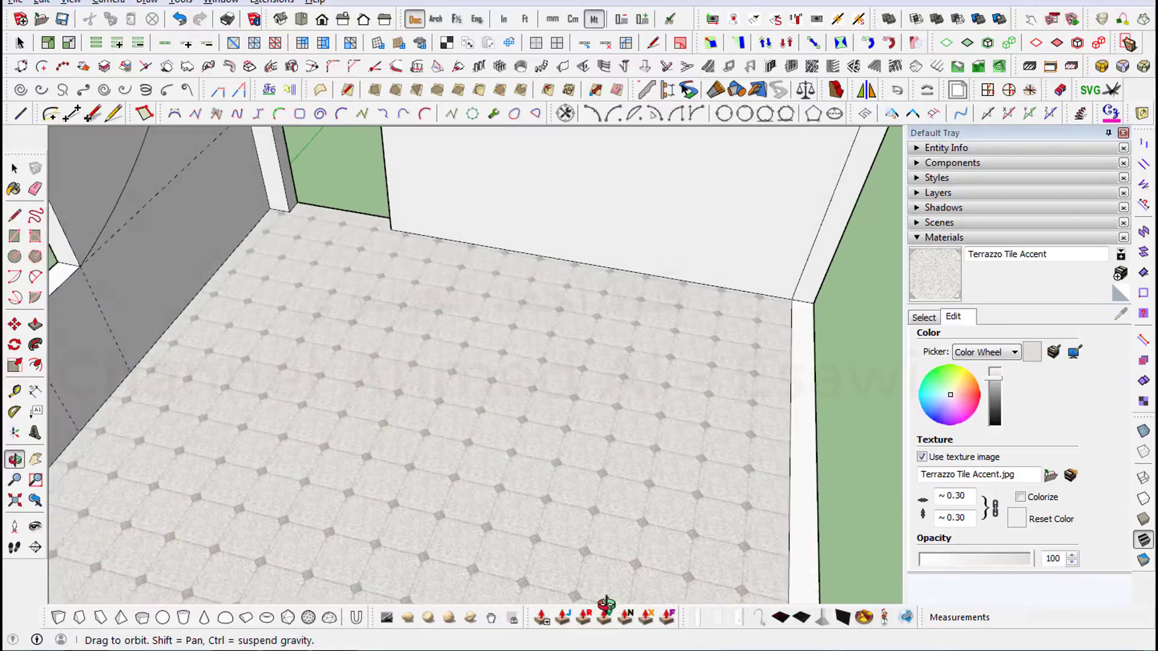
scroll(498, 476, "up", 3)
scroll(500, 492, "up", 5)
scroll(540, 474, "down", 3)
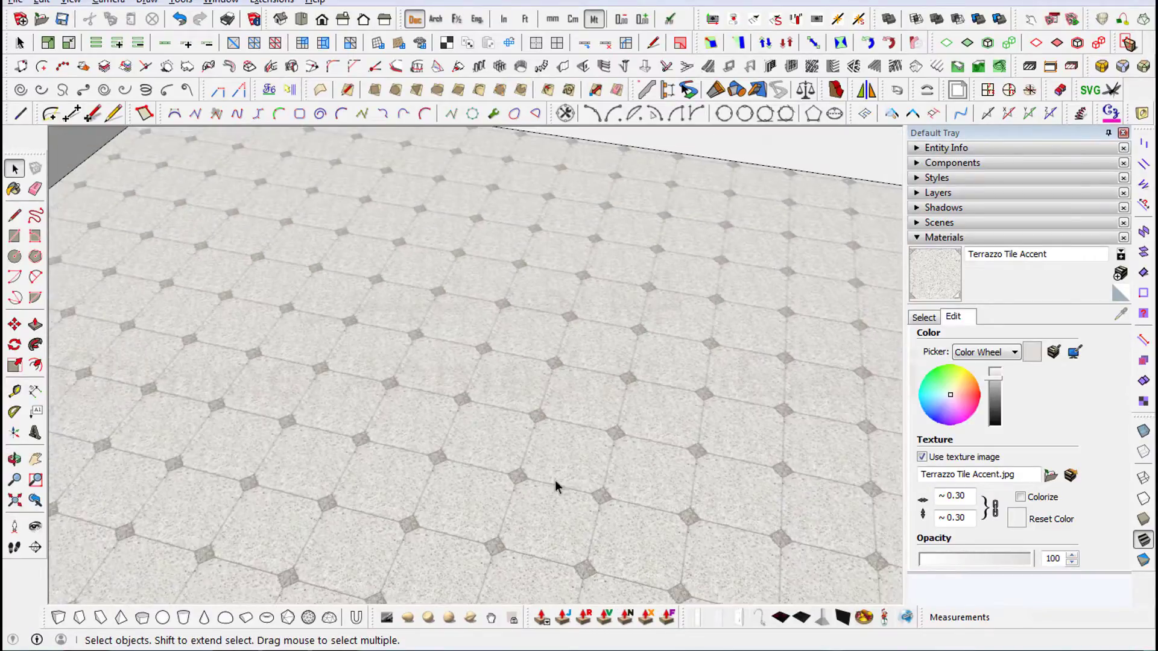
middle_click_drag(371, 465, 530, 353)
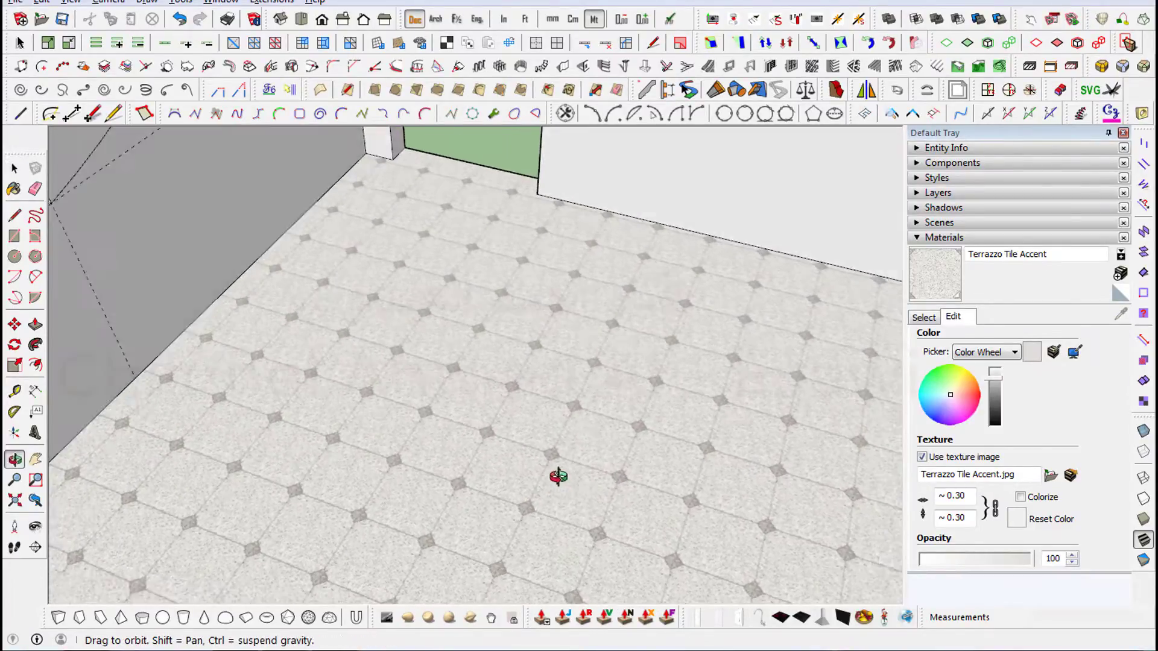
scroll(423, 410, "up", 2)
scroll(423, 410, "down", 3)
middle_click_drag(406, 362, 414, 420)
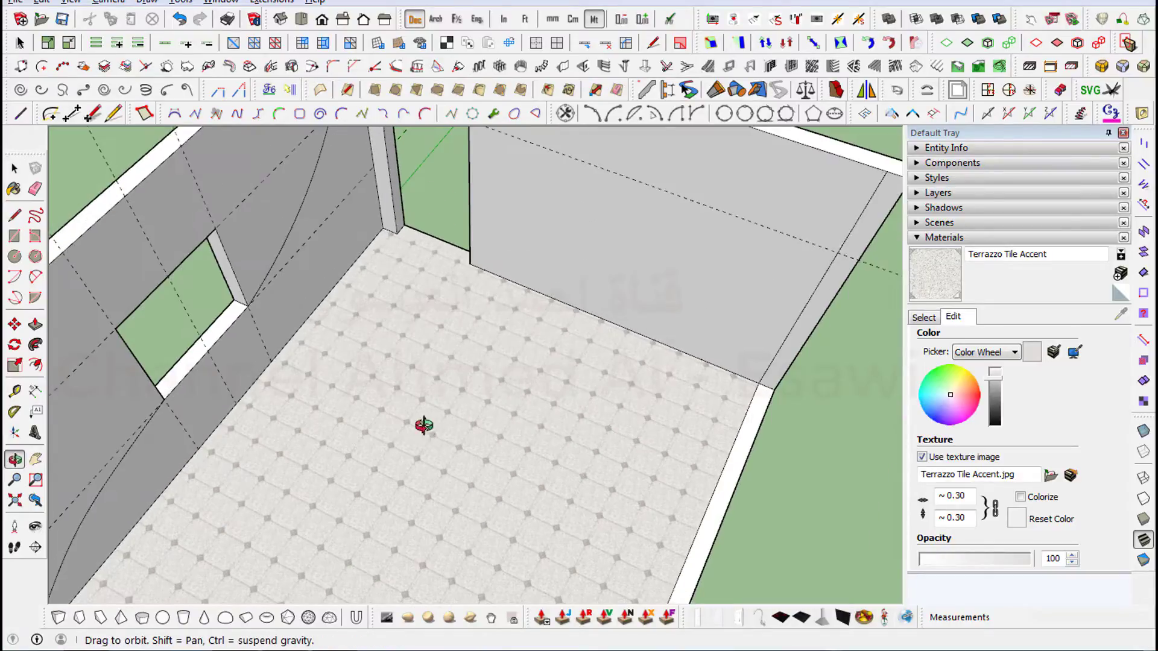
scroll(302, 325, "up", 3)
scroll(313, 347, "up", 2)
middle_click_drag(314, 347, 562, 421)
- Switch the material browser to the Markers collection and scroll to the Walnut Stain swatch
left_click(923, 317)
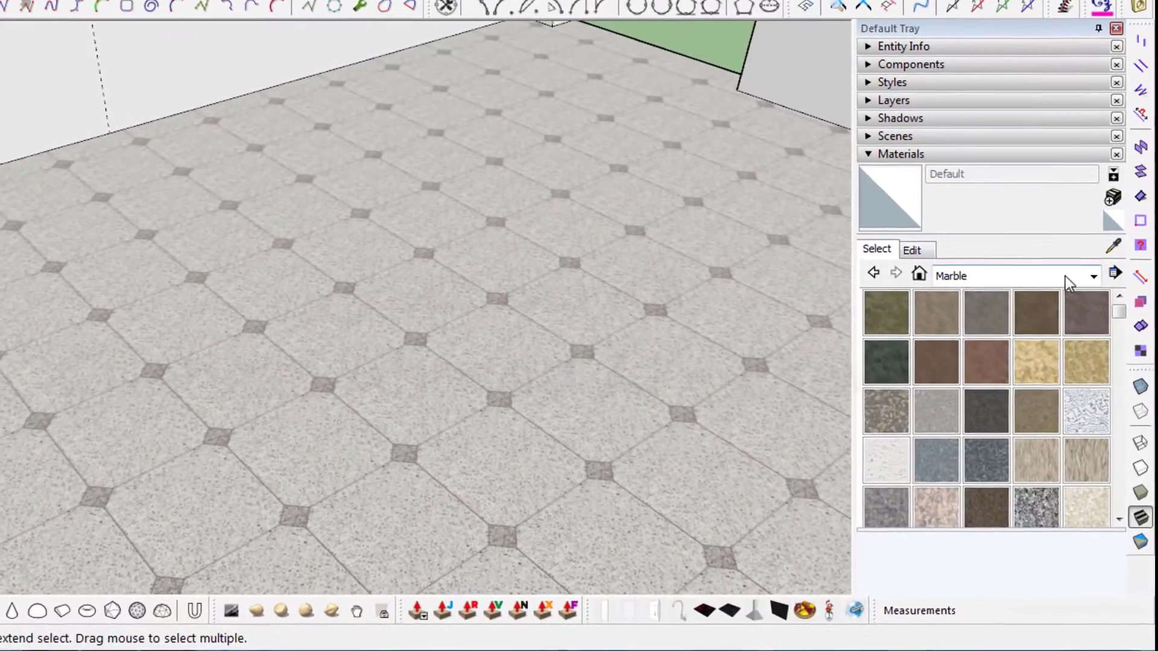
left_click(1065, 276)
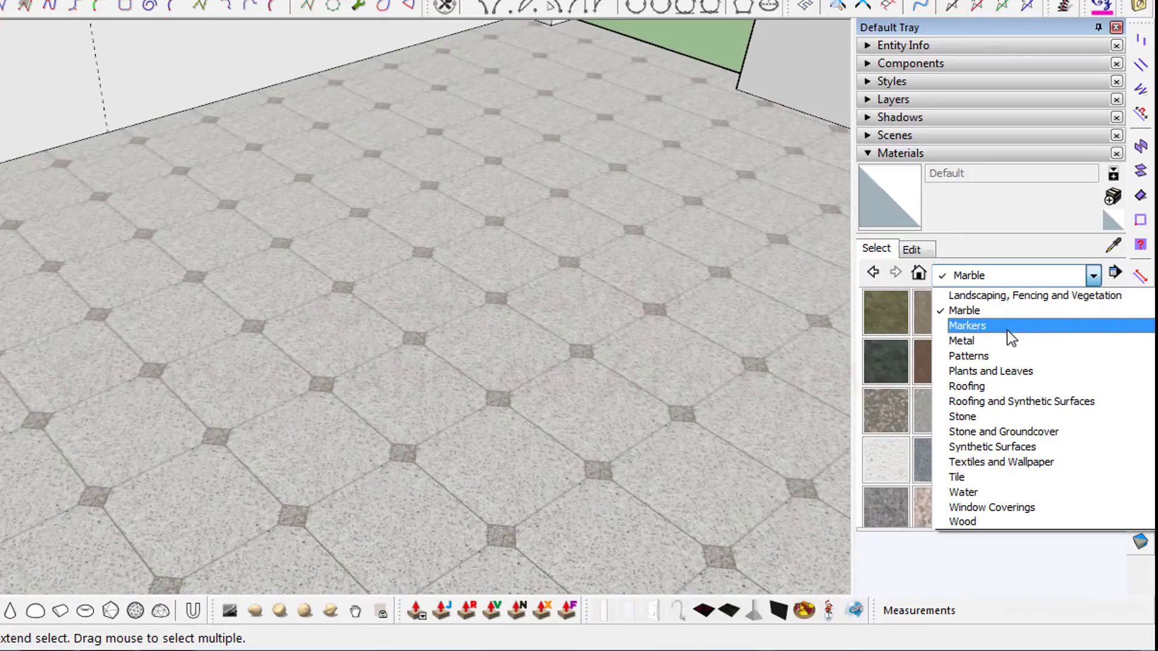
left_click(985, 327)
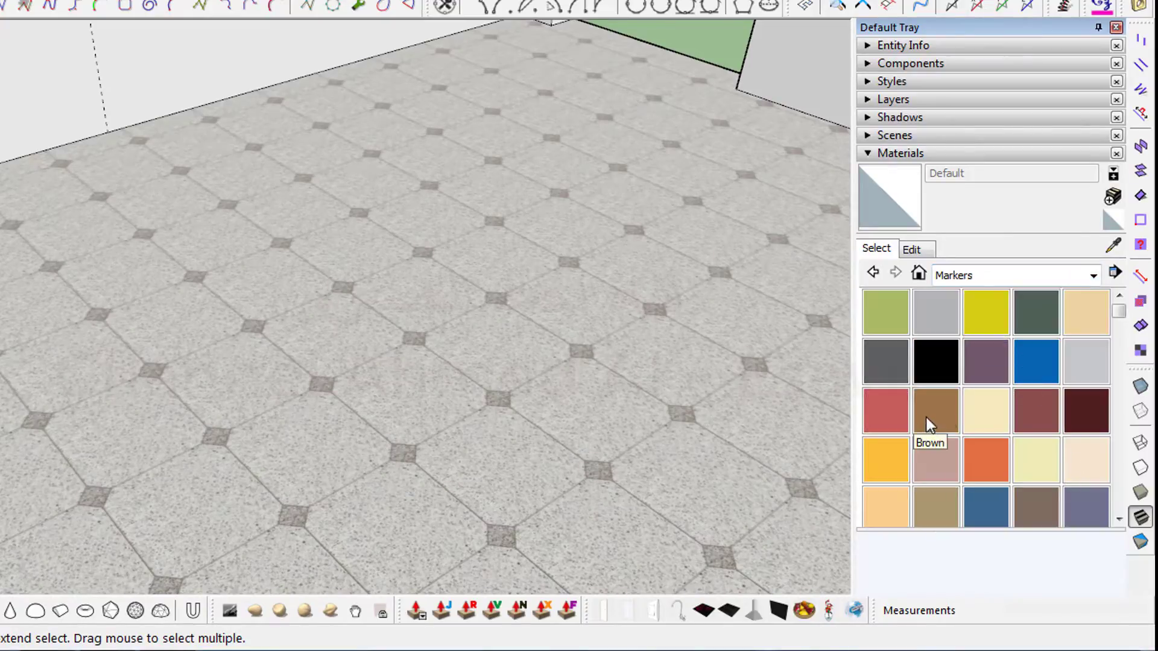
scroll(953, 417, "down", 3)
scroll(952, 416, "down", 3)
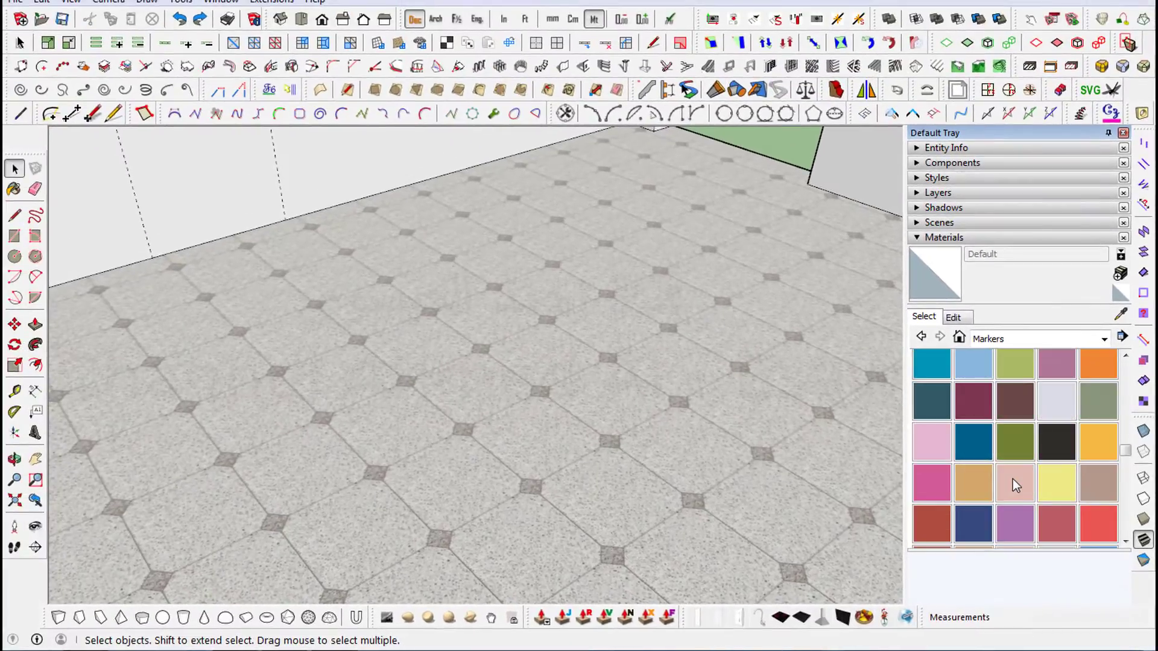
scroll(1012, 479, "down", 3)
scroll(1011, 481, "down", 3)
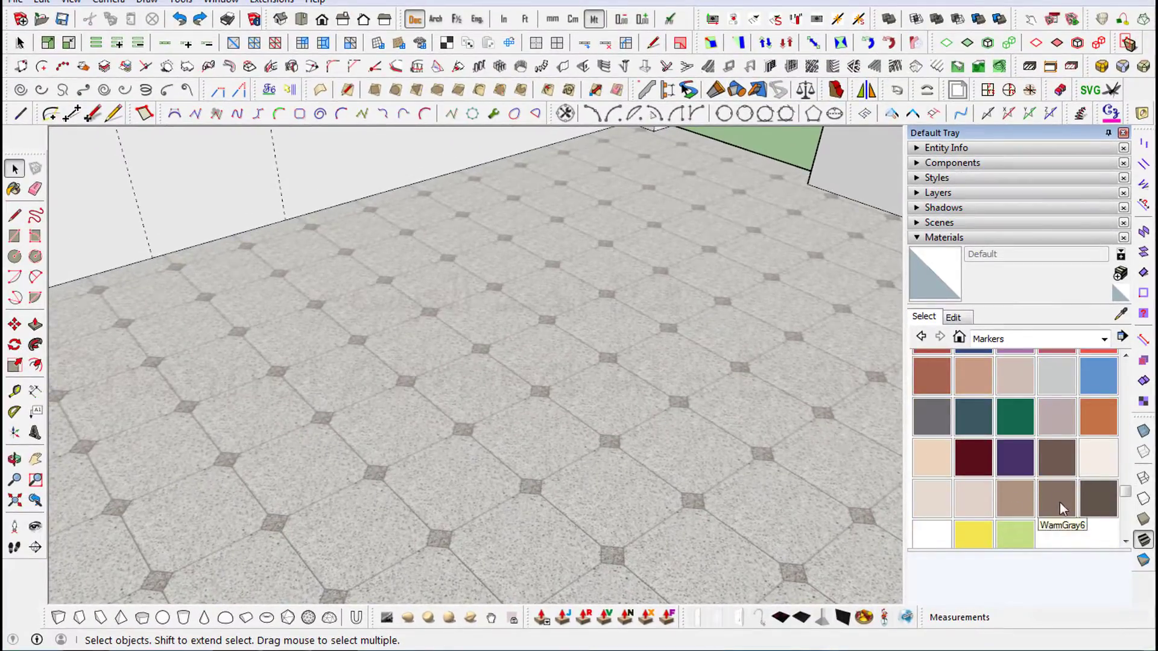
- Paint the lower wall band Walnut Stain, then scroll the Markers swatches
left_click(1052, 461)
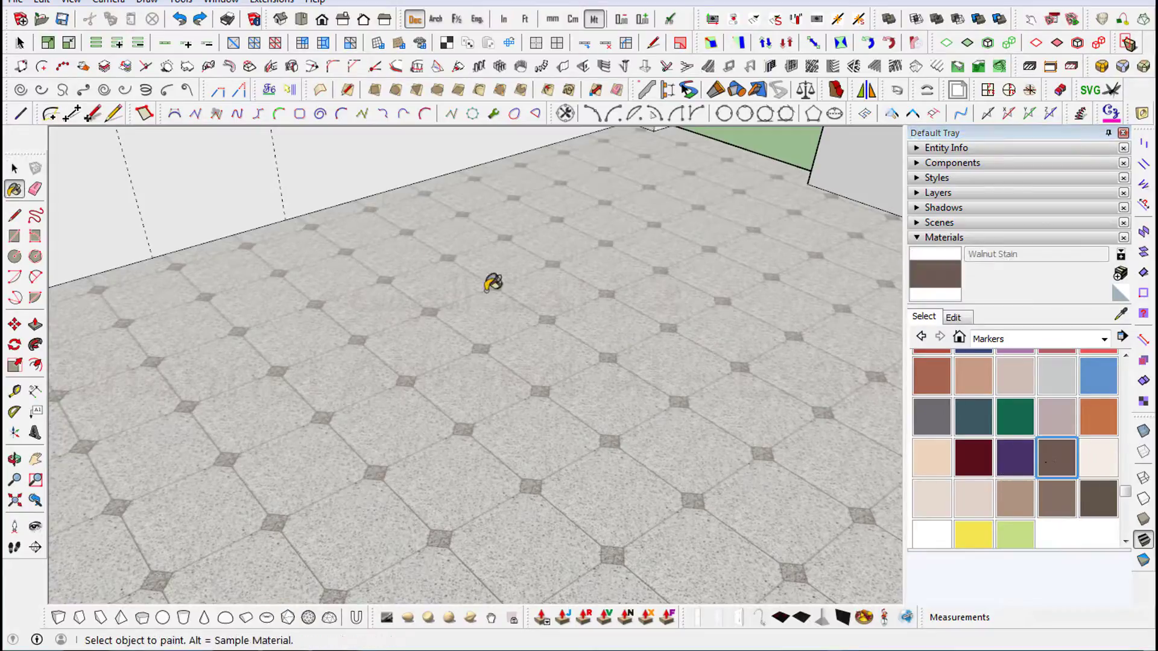
left_click(368, 160)
scroll(372, 162, "down", 2)
scroll(328, 181, "up", 1)
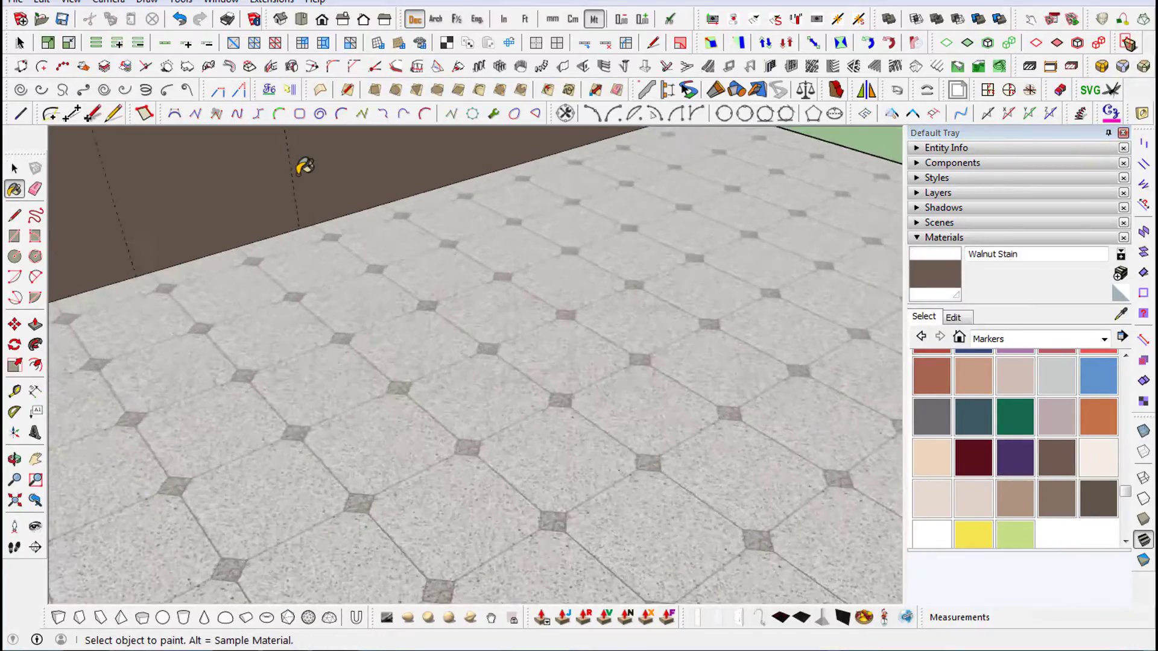
scroll(328, 184, "up", 2)
scroll(331, 198, "up", 2)
scroll(399, 316, "up", 1)
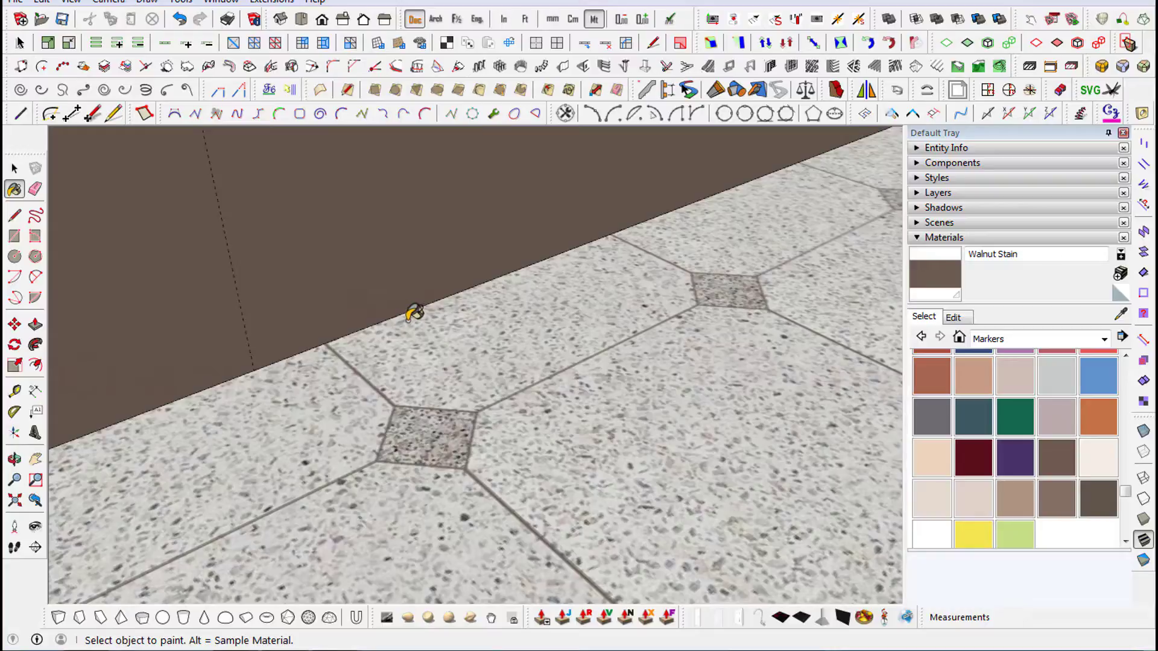
scroll(416, 319, "up", 1)
scroll(391, 259, "down", 1)
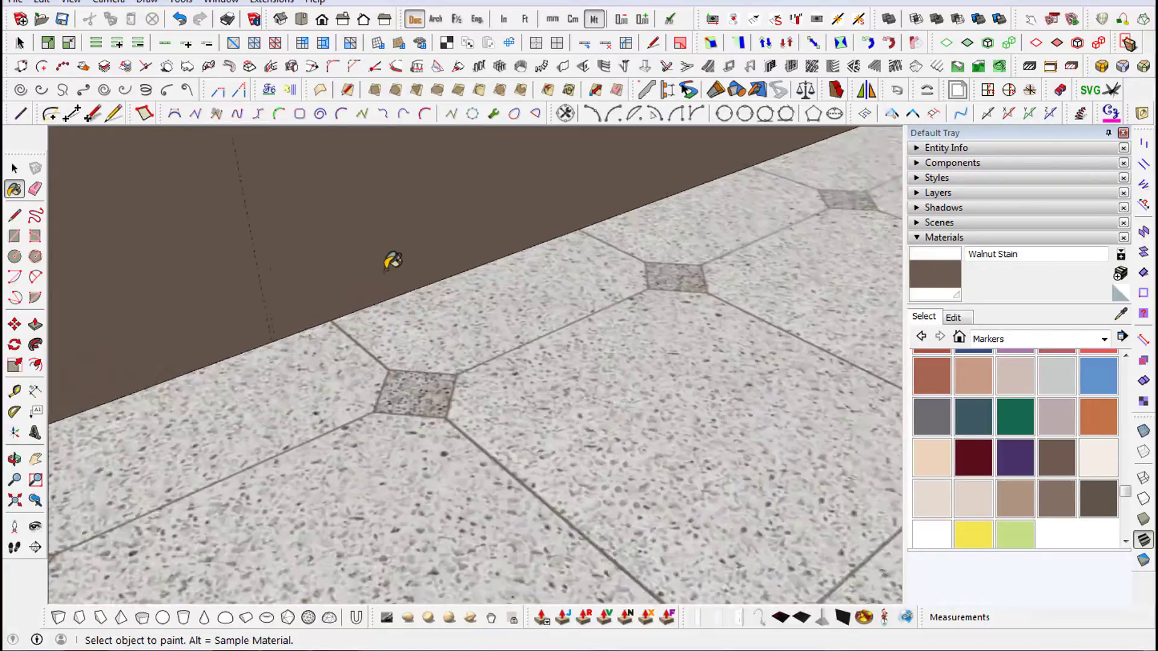
scroll(386, 254, "down", 1)
scroll(423, 259, "down", 2)
scroll(456, 280, "down", 4)
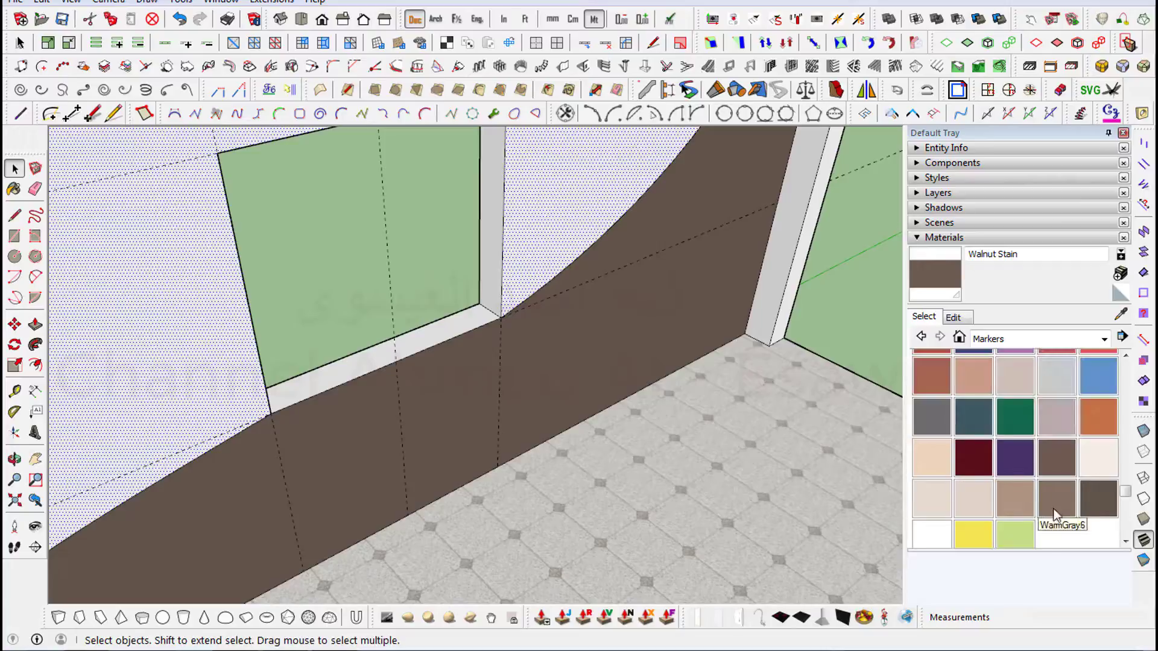
- Paint the upper wall face with the Vanilla marker colour
left_click(928, 459)
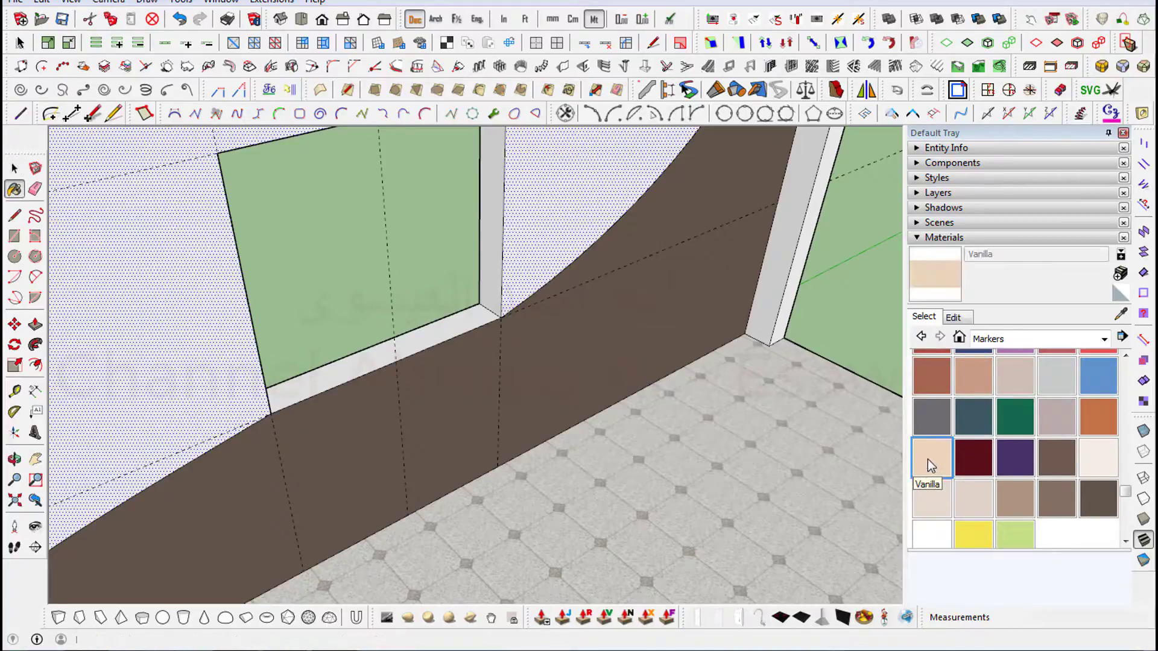
left_click(569, 202)
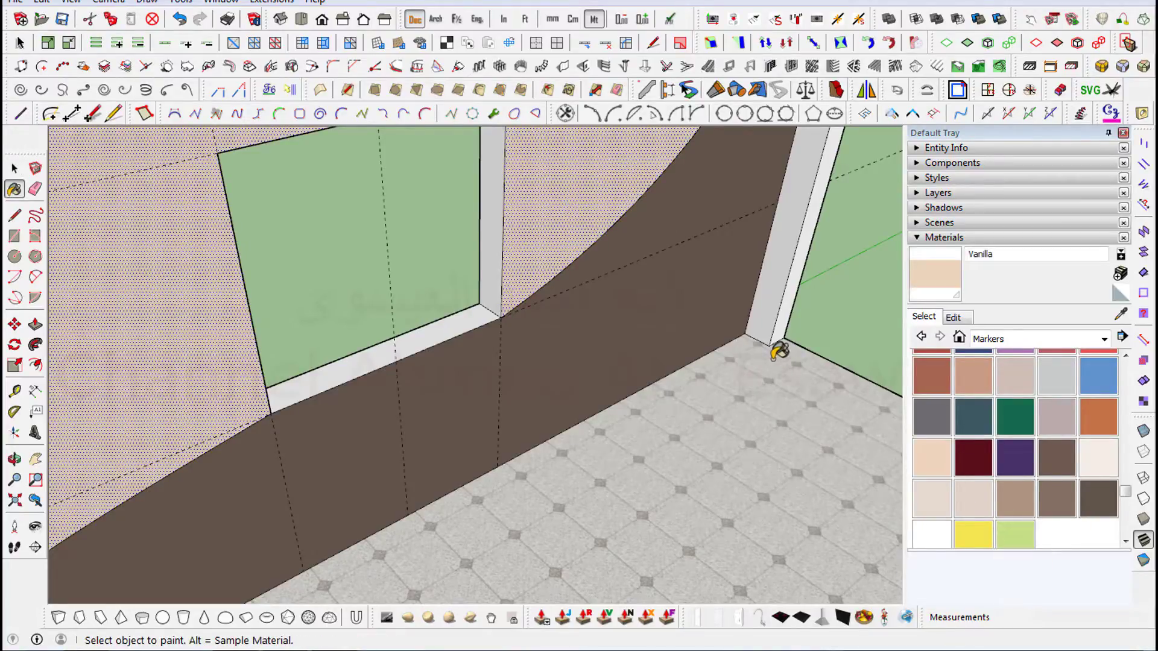
scroll(775, 353, "down", 3)
scroll(762, 368, "down", 1)
- Orbit to face the window wall and delete the first selected guide lines
key("space")
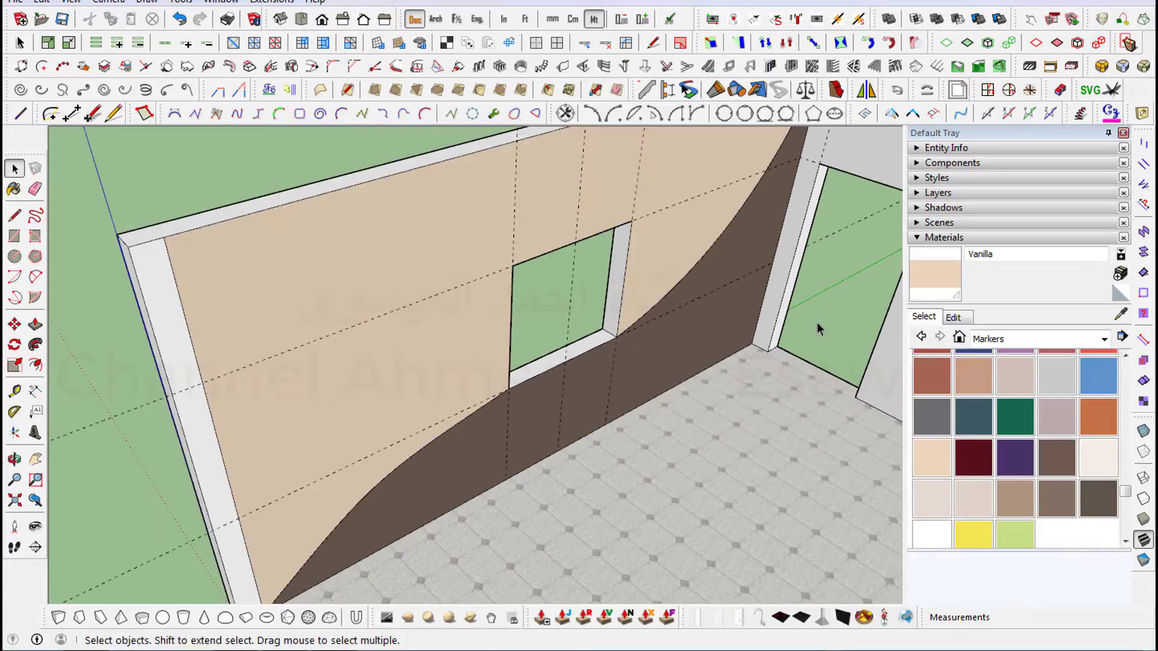
mouse_move(810, 359)
middle_mouse_down()
mouse_move(589, 336)
mouse_move(558, 271)
middle_mouse_up()
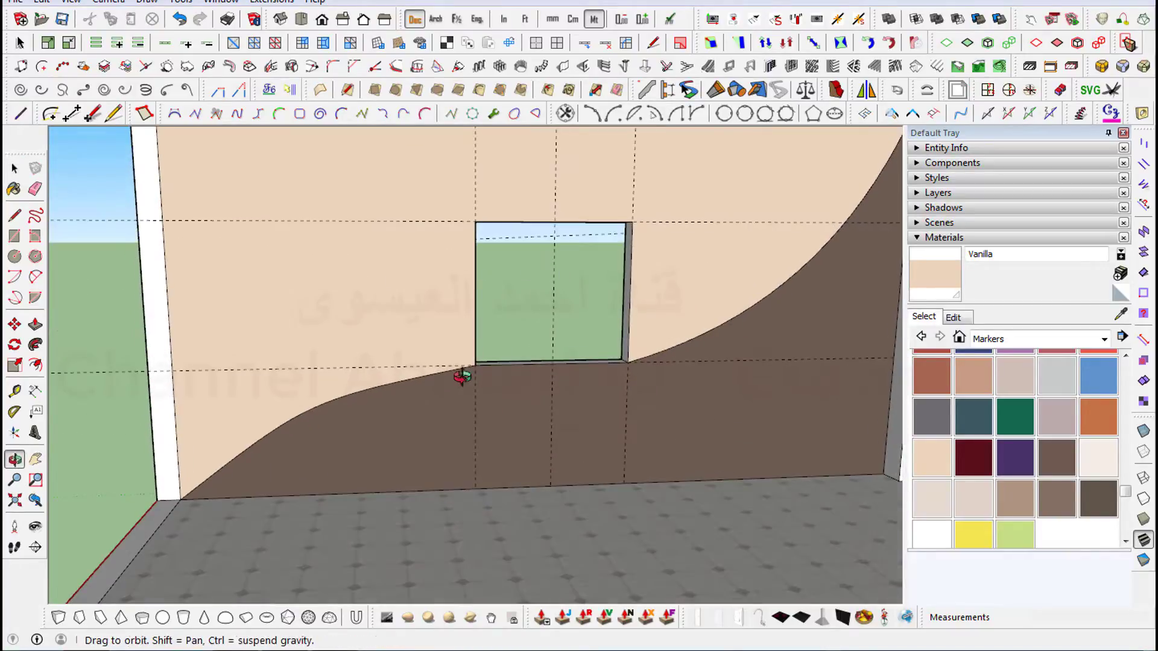
mouse_move(465, 377)
middle_mouse_down()
mouse_move(560, 318)
mouse_move(320, 302)
mouse_move(692, 393)
mouse_move(747, 326)
mouse_move(731, 382)
mouse_move(667, 440)
mouse_move(537, 503)
middle_mouse_up()
left_click_drag(775, 184, 167, 194)
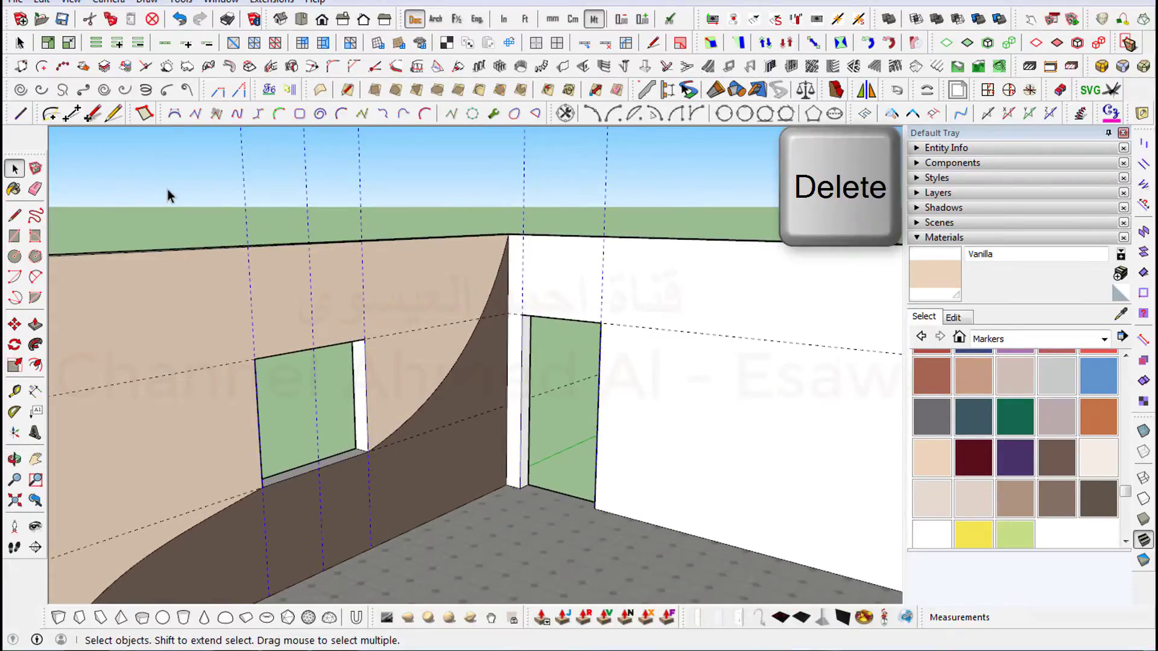
left_click(686, 334)
key("Delete")
- Delete the two remaining dashed guide lines, then select the back wall face
left_click(486, 319)
key("Delete")
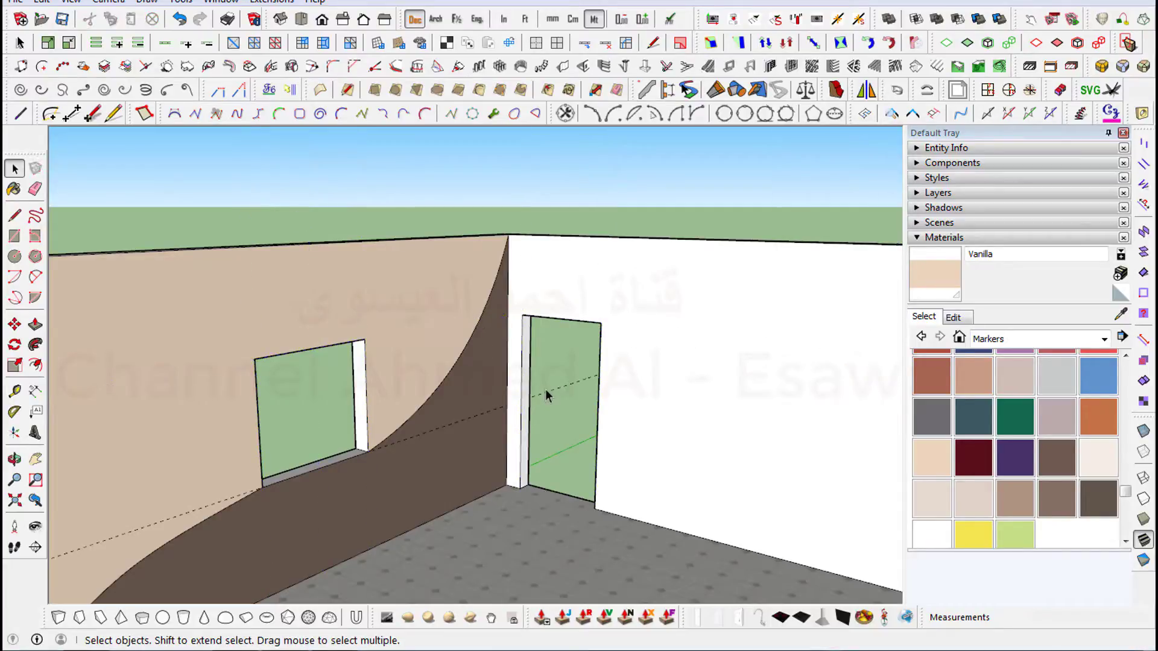
left_click(556, 394)
key("Delete")
mouse_move(496, 482)
middle_mouse_down()
mouse_move(619, 472)
mouse_move(737, 483)
middle_mouse_up()
left_click(701, 368)
scroll(663, 342, "up", 2)
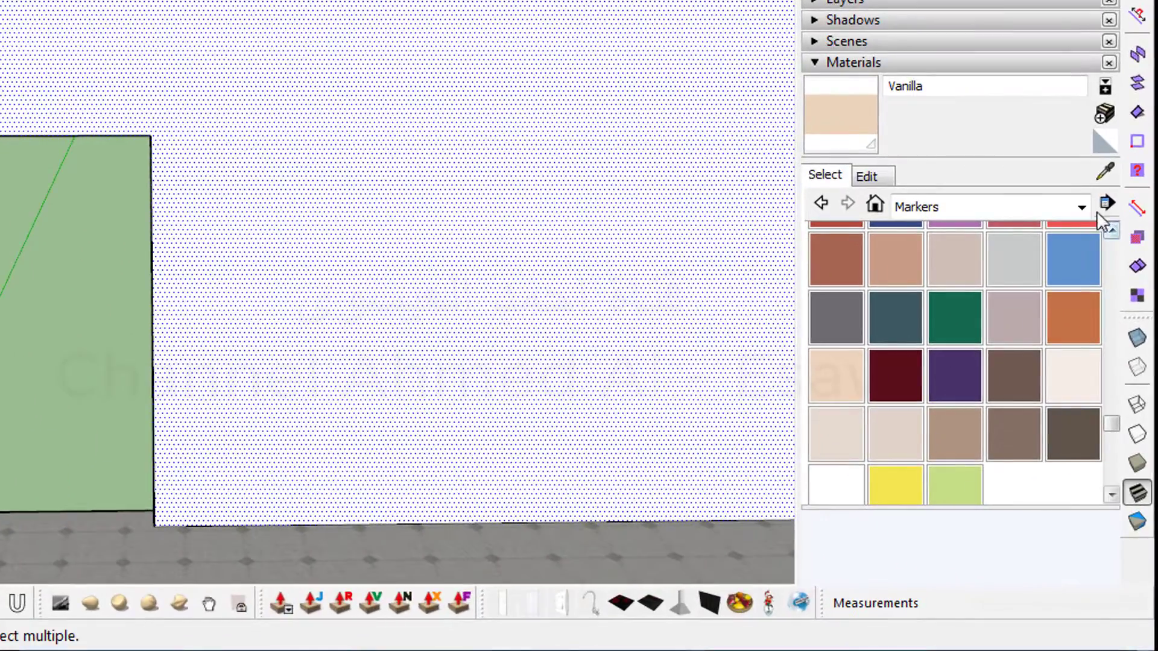
- Paint the back wall with suc-marble-022 from the Marble collection
left_click(1103, 339)
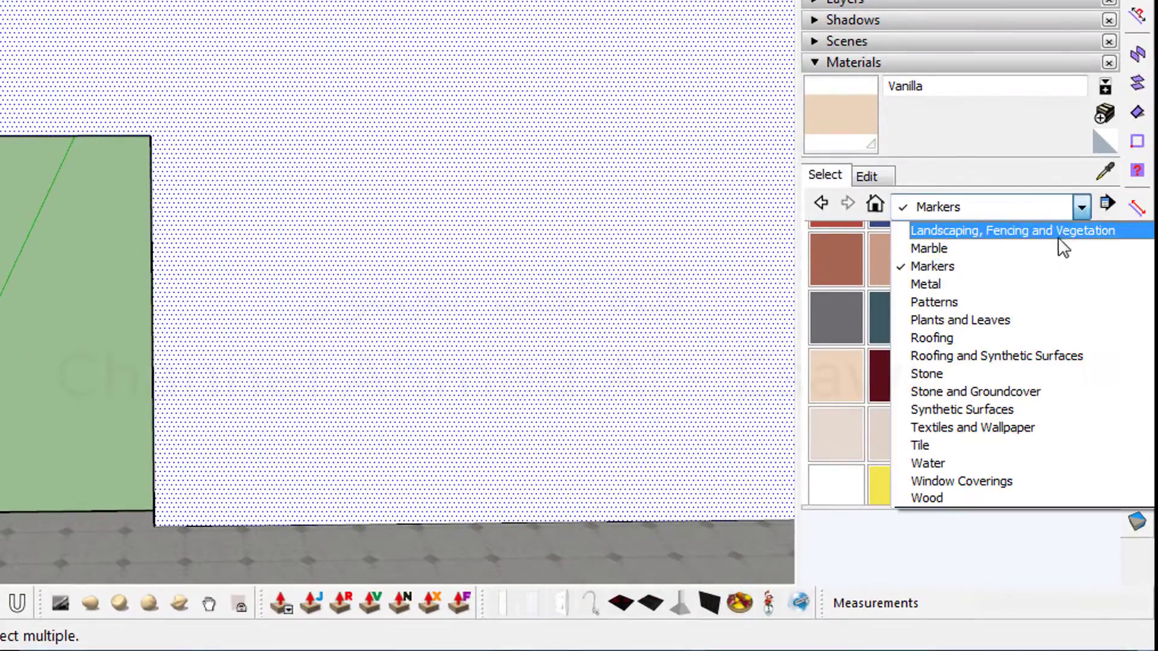
left_click(968, 252)
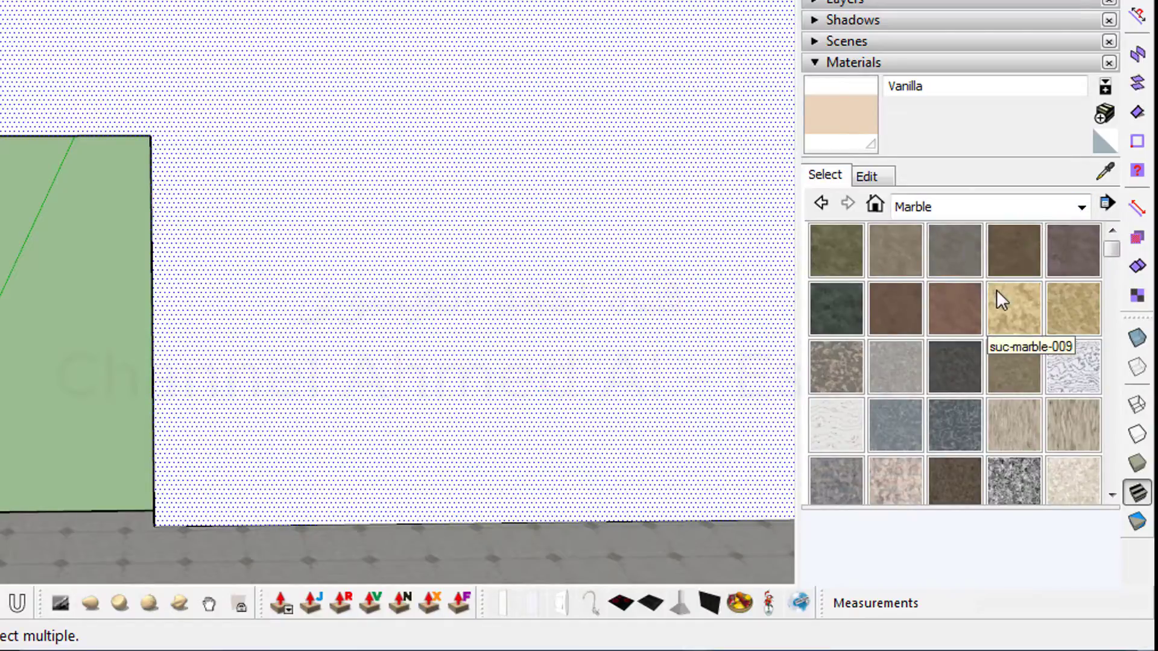
scroll(996, 290, "down", 3)
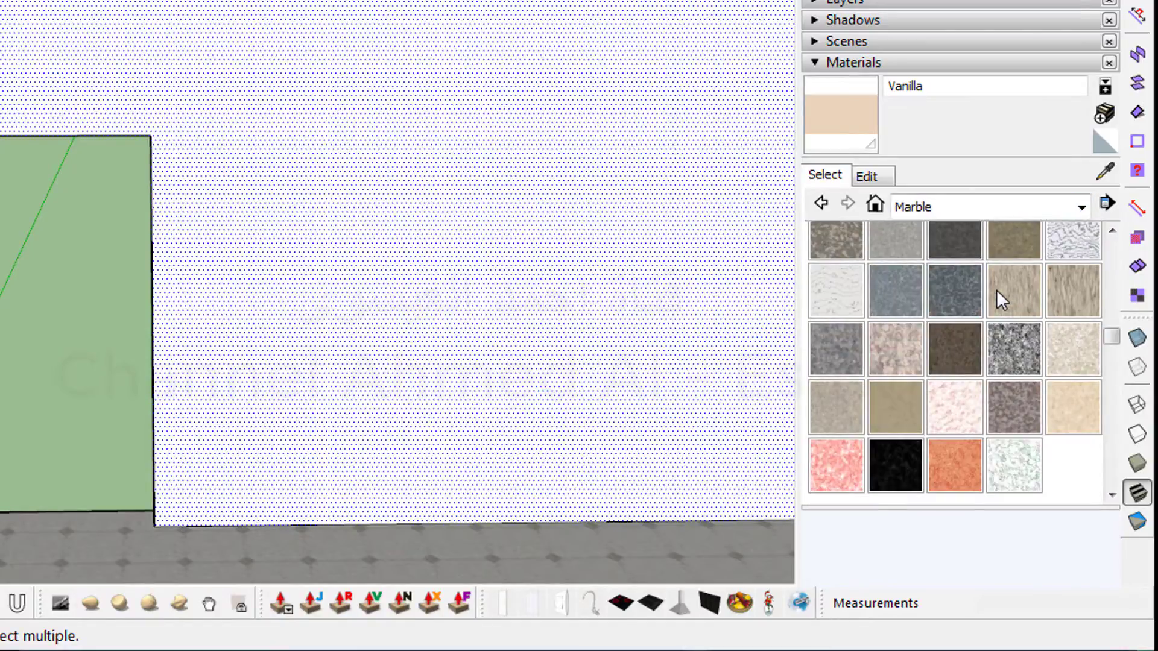
left_click(902, 348)
left_click(543, 253)
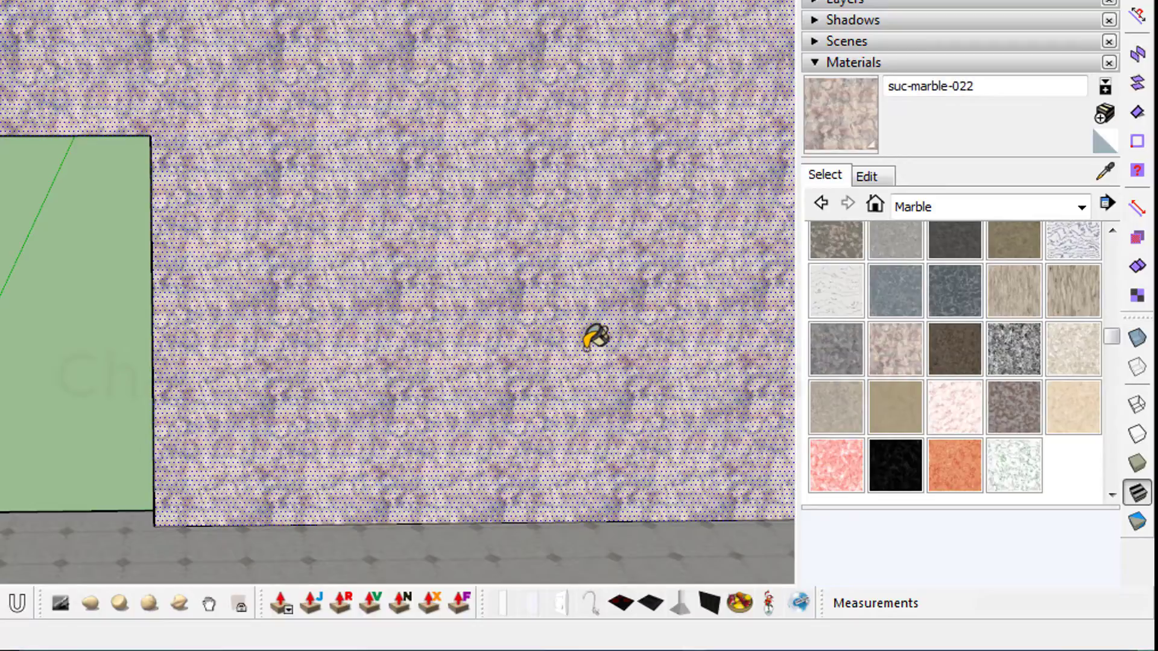
- Enter 1.99 as the marble texture size in its edit settings
key("space")
key("Escape")
middle_click_drag(402, 461, 2, 378)
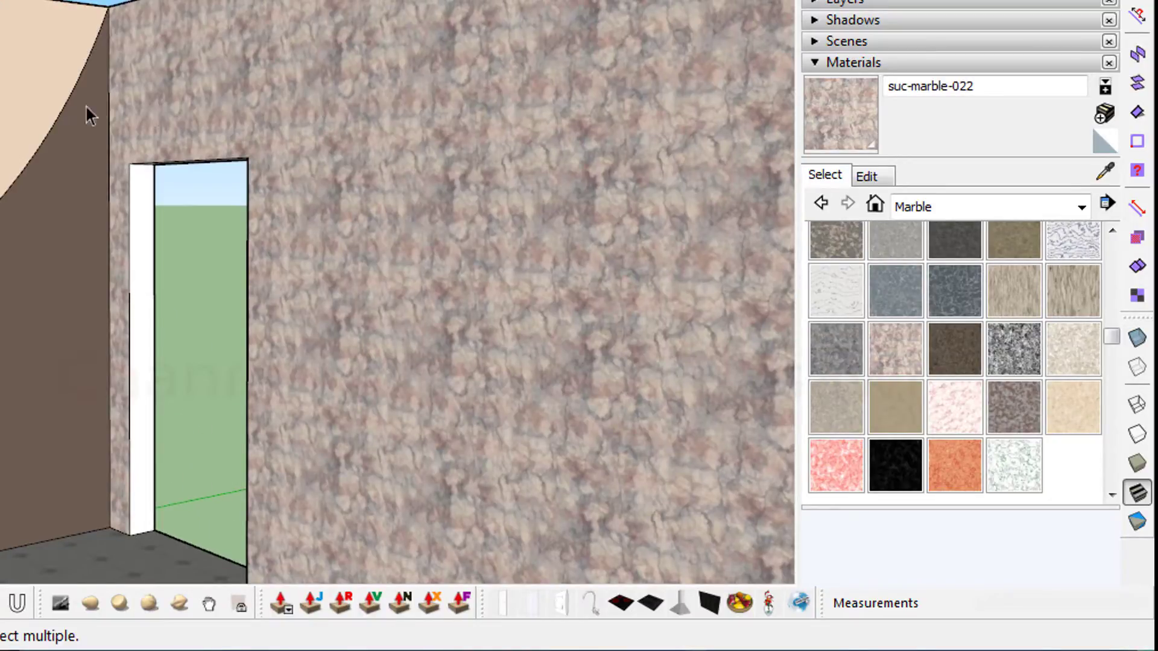
middle_click_drag(374, 339, 576, 362)
left_click(881, 177)
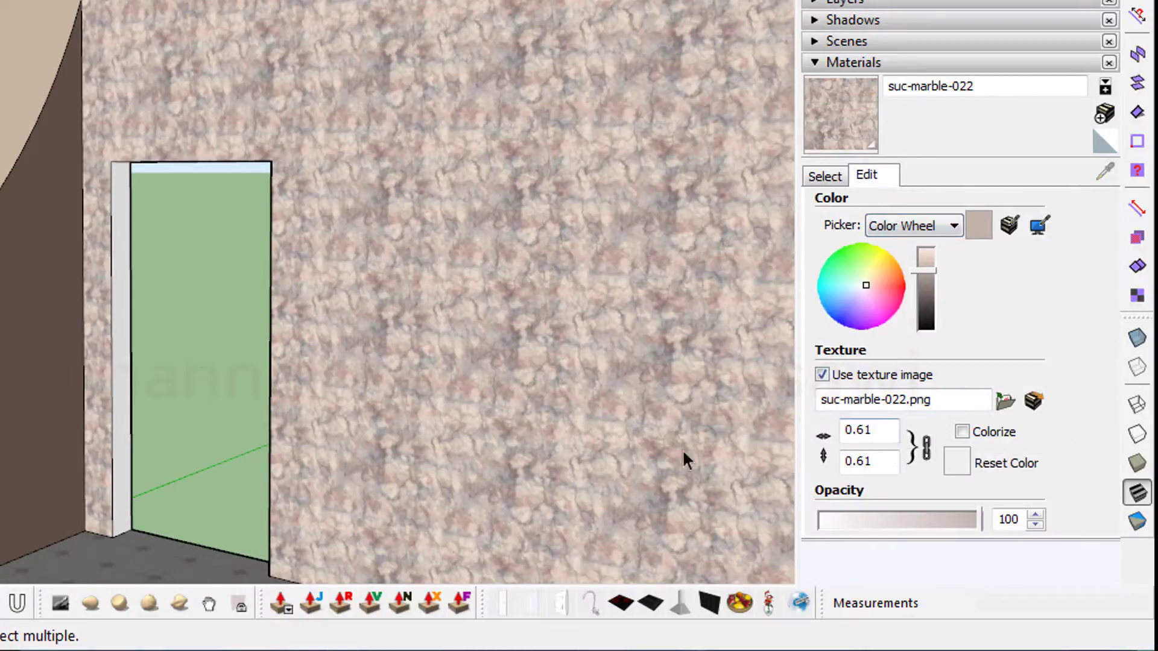
mouse_move(684, 460)
middle_mouse_down()
mouse_move(470, 465)
mouse_move(690, 498)
middle_mouse_up()
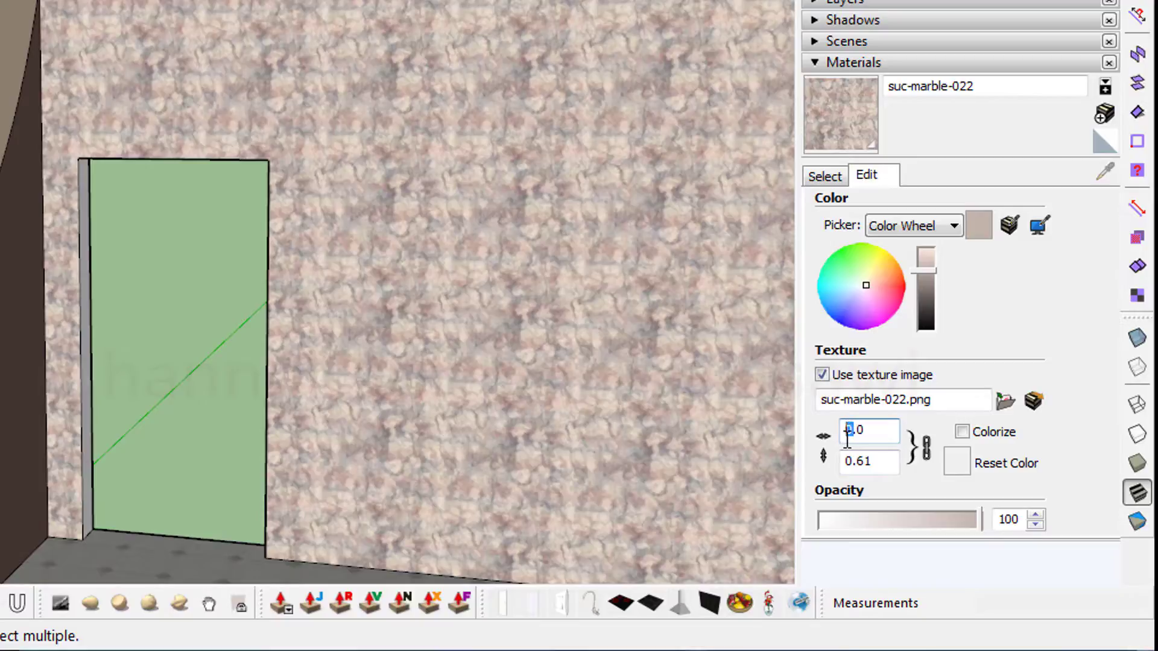
type("1.")
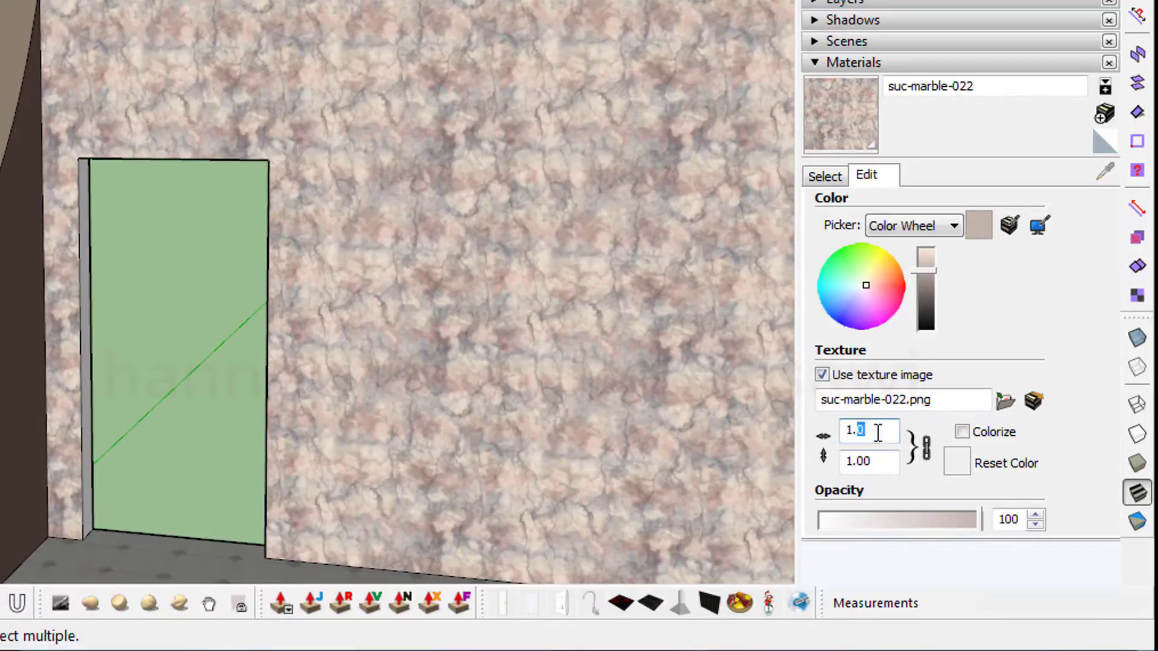
type("9")
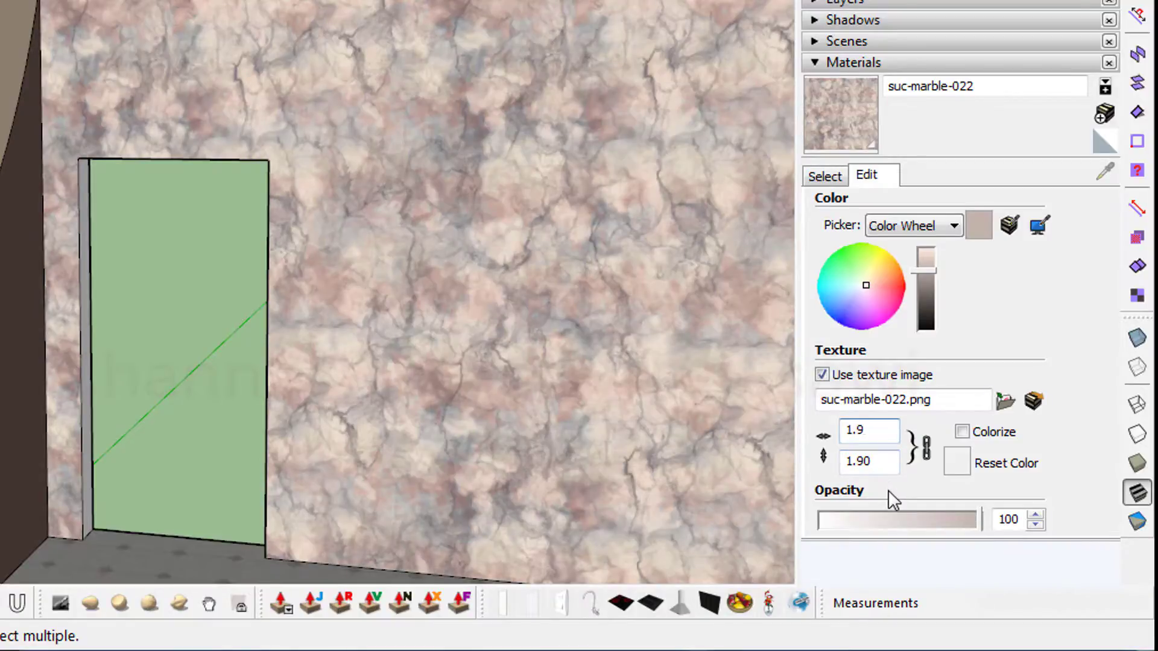
type("9")
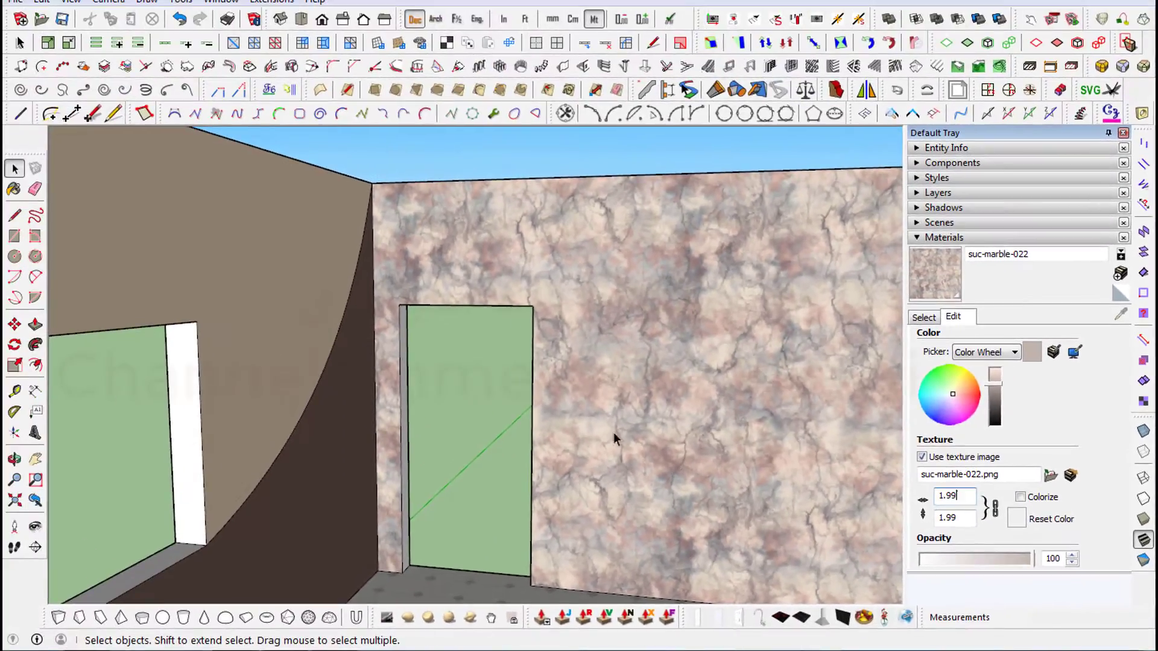
- Close the materials tray and push/pull the low wall tops up 3.00 to full height
left_click(1123, 133)
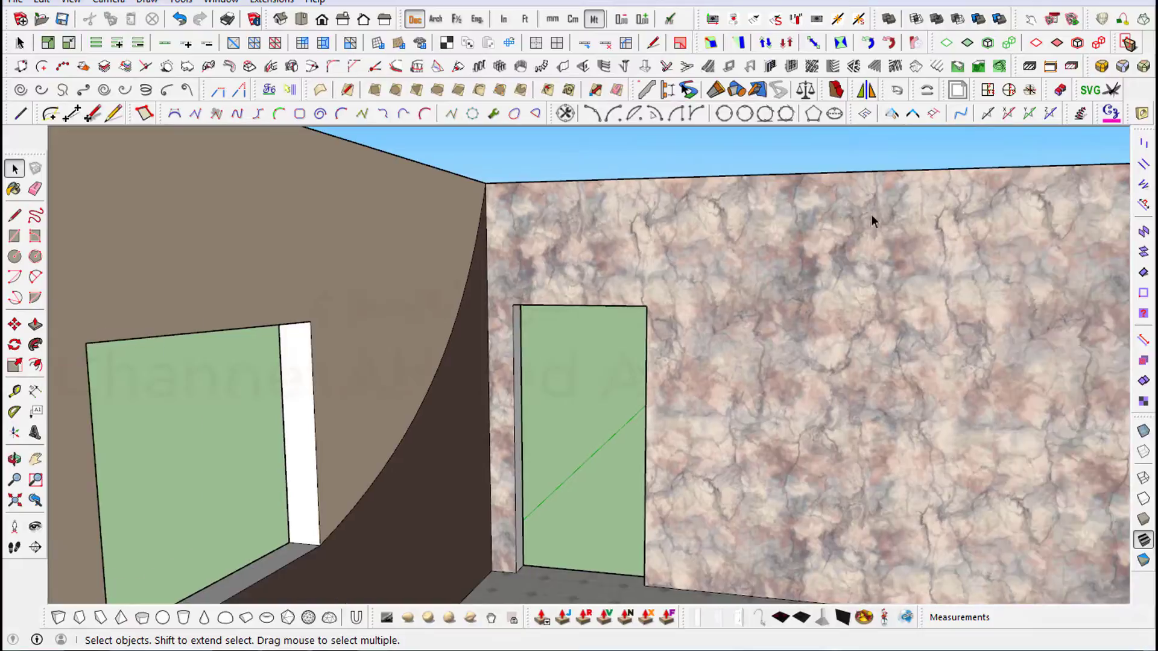
mouse_move(649, 529)
middle_mouse_down()
mouse_move(832, 470)
mouse_move(630, 440)
mouse_move(533, 496)
mouse_move(558, 509)
mouse_move(579, 493)
mouse_move(554, 414)
mouse_move(623, 473)
mouse_move(630, 561)
mouse_move(660, 573)
mouse_move(826, 553)
middle_mouse_up()
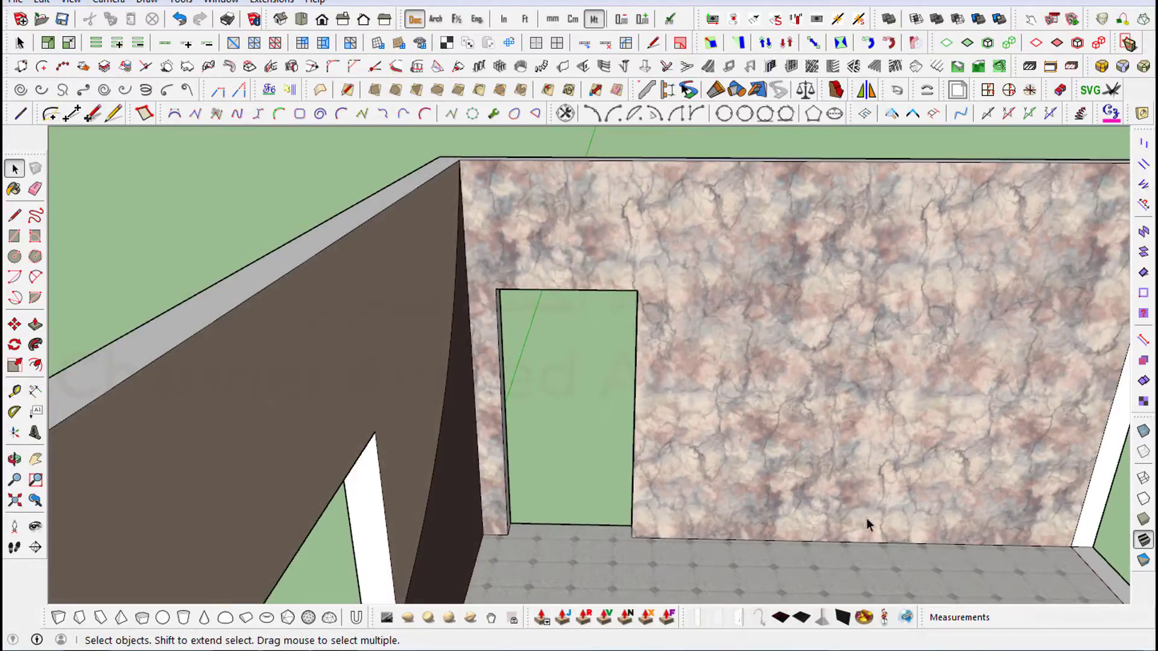
mouse_move(811, 472)
middle_mouse_down()
mouse_move(858, 537)
mouse_move(741, 468)
mouse_move(761, 488)
middle_mouse_up()
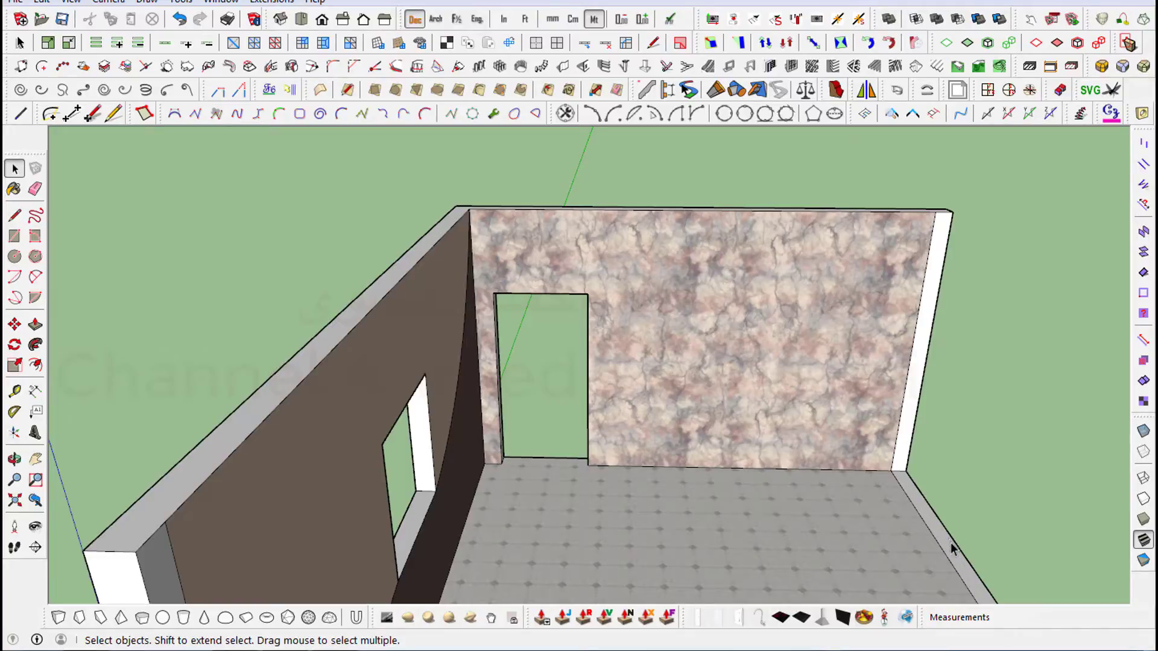
left_click(951, 549)
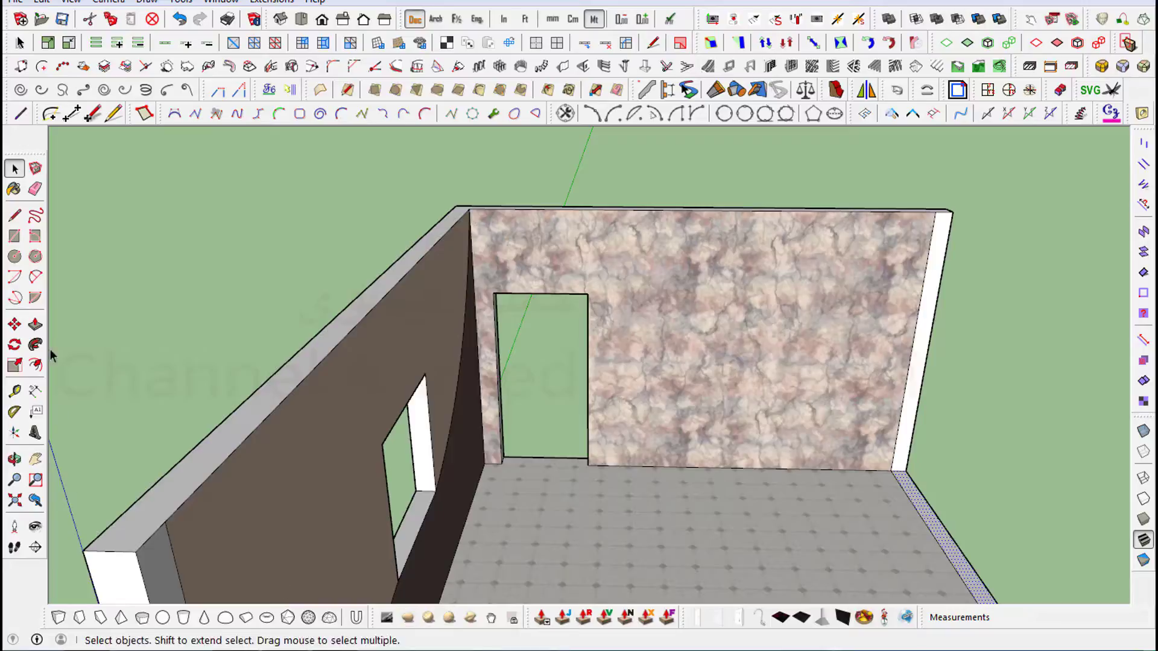
left_click(36, 324)
left_click(920, 500)
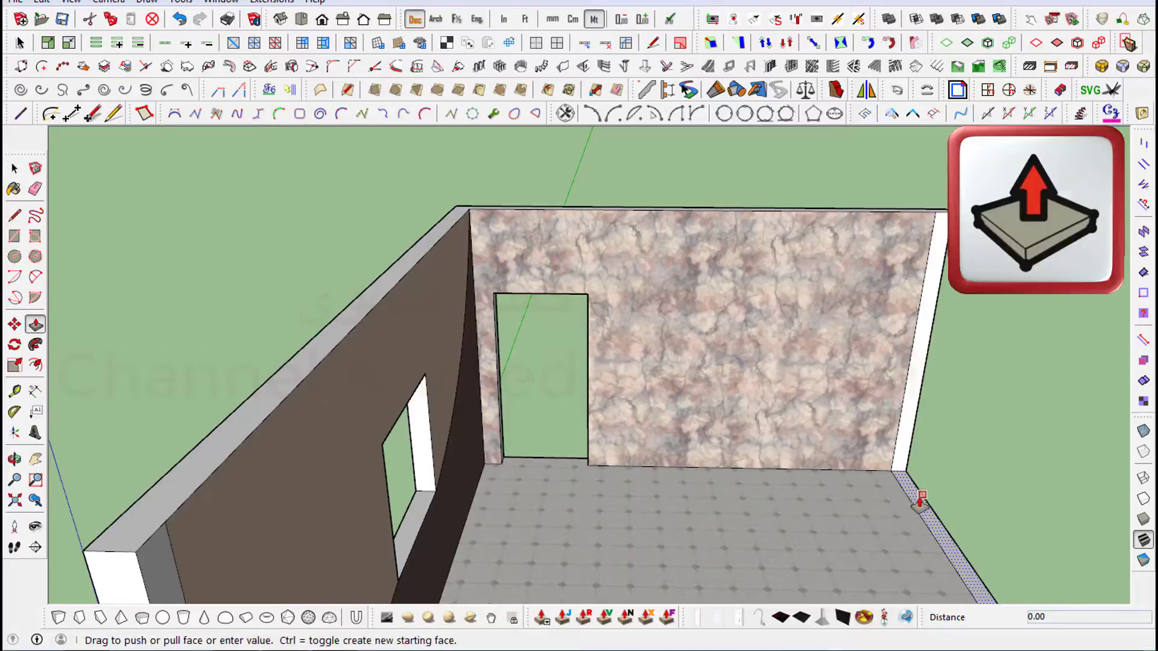
left_click(840, 205)
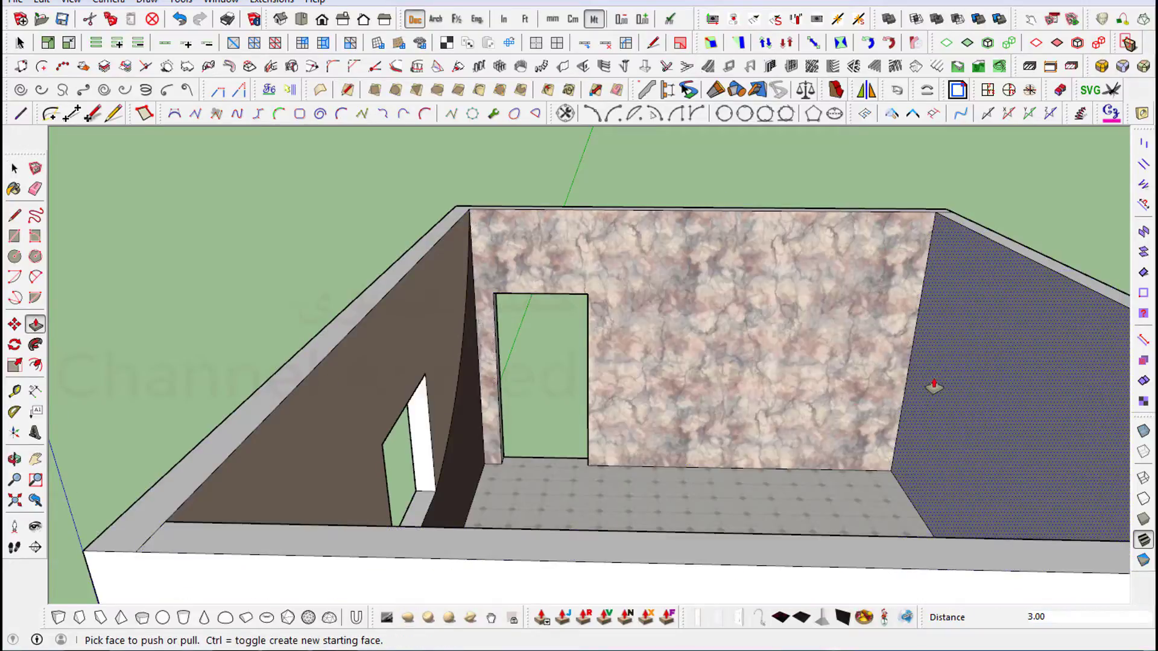
key("space")
- Orbit to the newly raised right wall and select it for painting
middle_click_drag(790, 450, 979, 482)
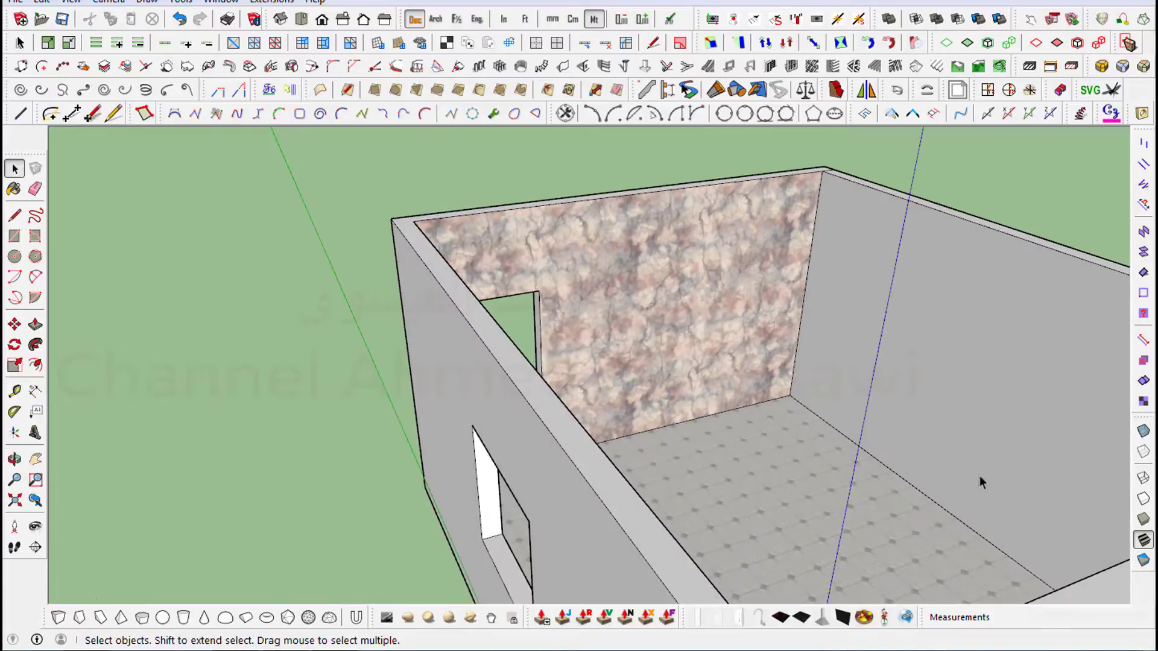
mouse_move(1040, 515)
middle_mouse_down()
mouse_move(858, 419)
mouse_move(910, 524)
mouse_move(993, 584)
mouse_move(1027, 574)
middle_mouse_up()
scroll(882, 266, "up", 3)
mouse_move(884, 271)
middle_mouse_down()
mouse_move(780, 388)
mouse_move(826, 439)
middle_mouse_up()
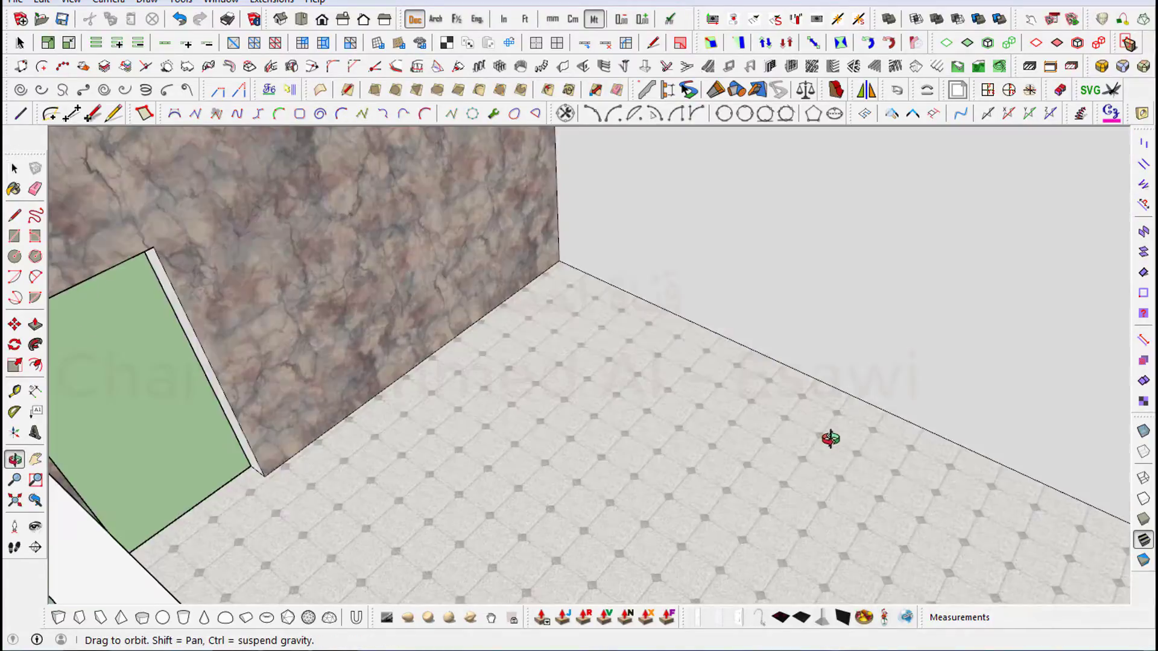
left_click(775, 284)
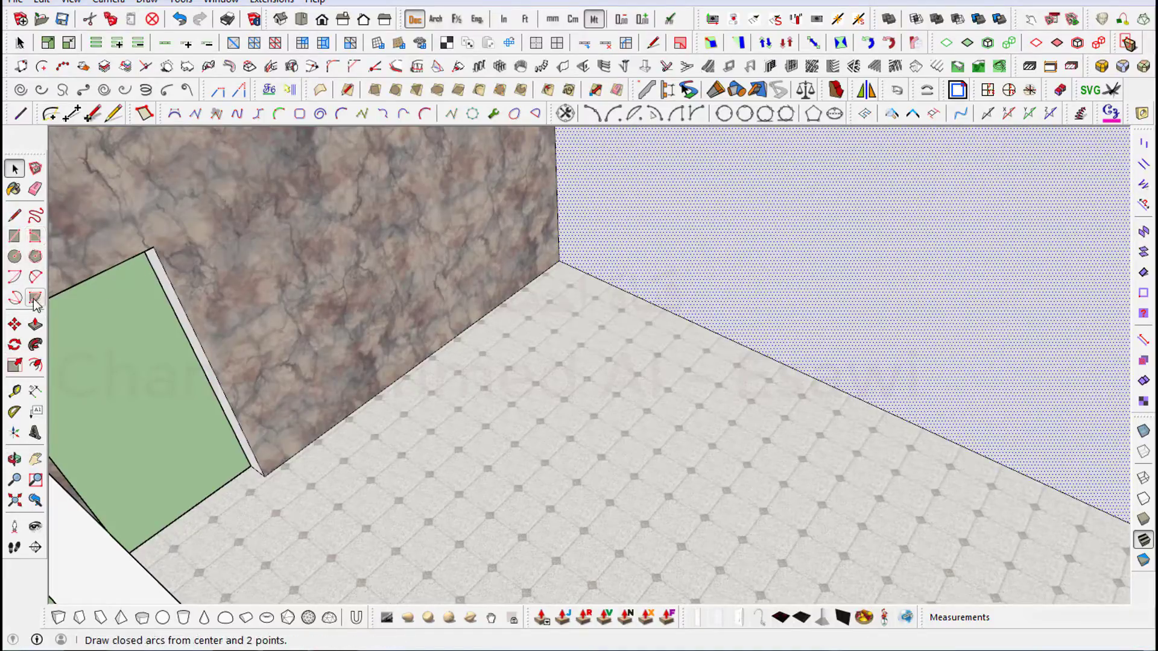
left_click(13, 189)
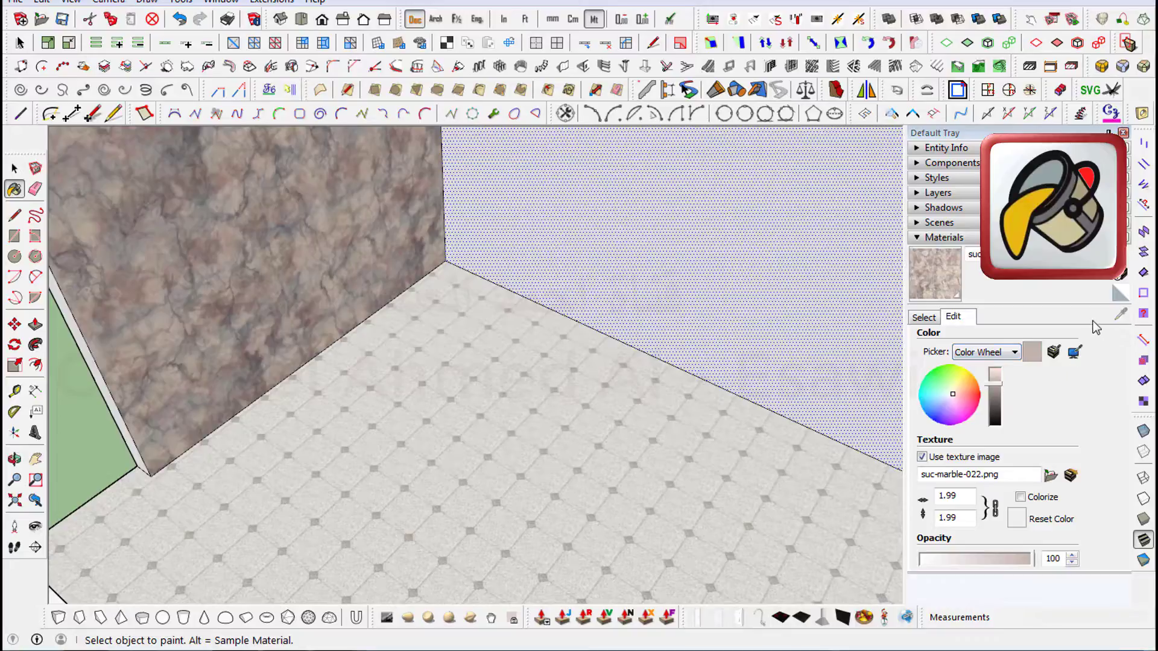
- Paint the back wall with Wax 01 from the 3d Printing collection
left_click(923, 317)
left_click(1029, 339)
scroll(1017, 429, "up", 2)
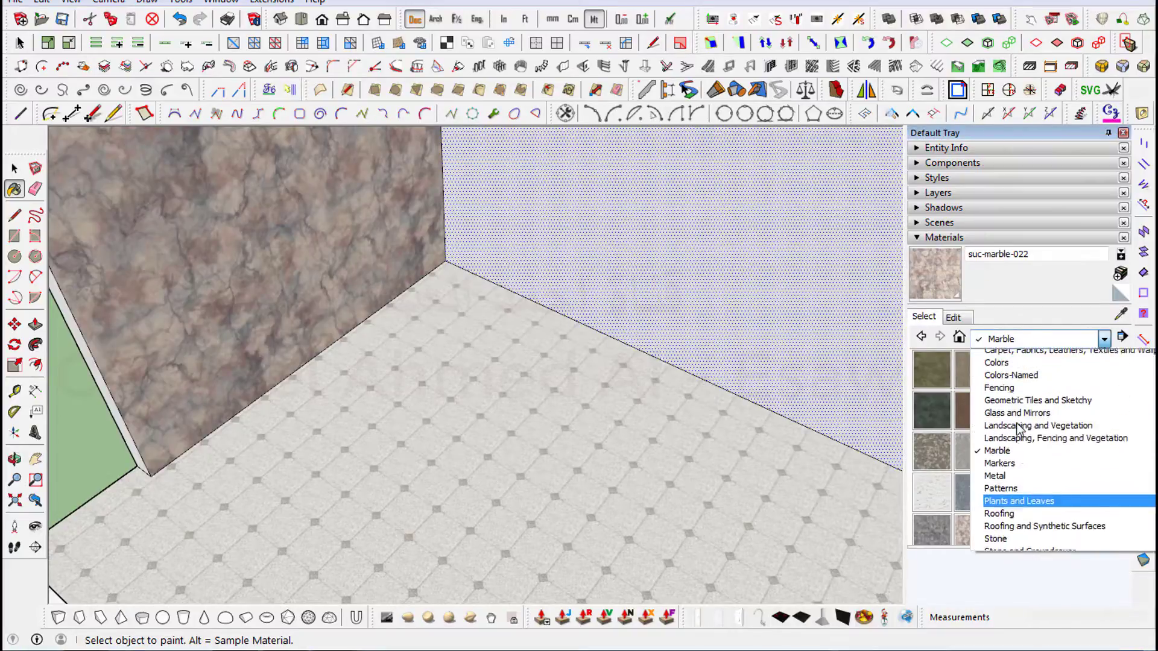
scroll(1017, 429, "up", 2)
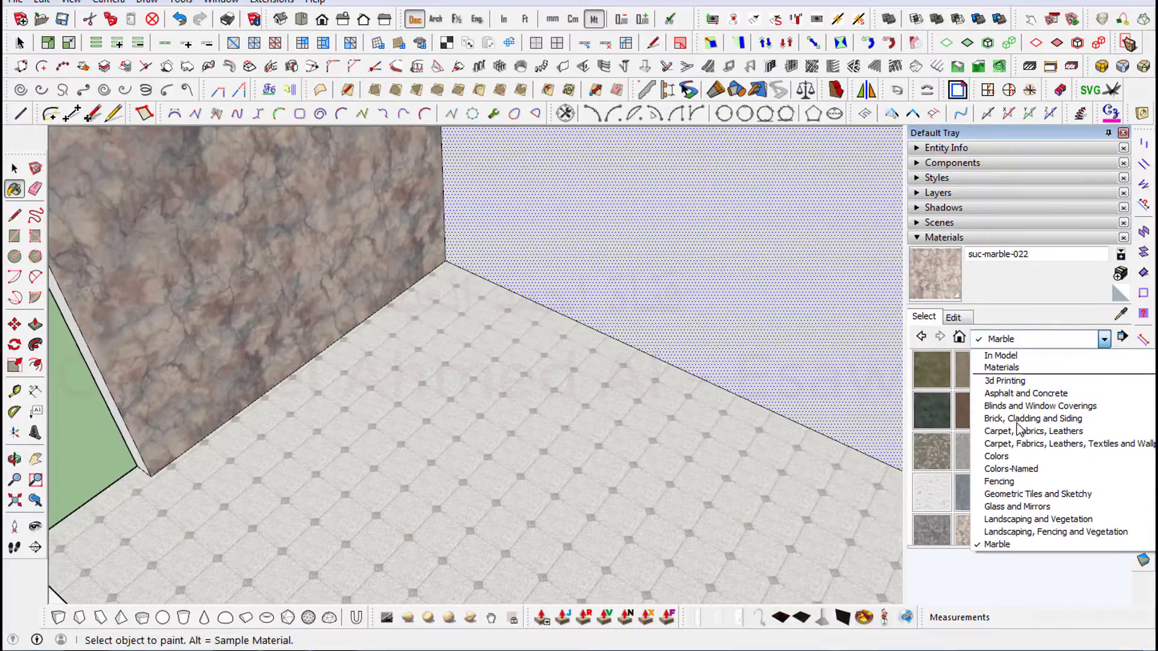
left_click(1018, 381)
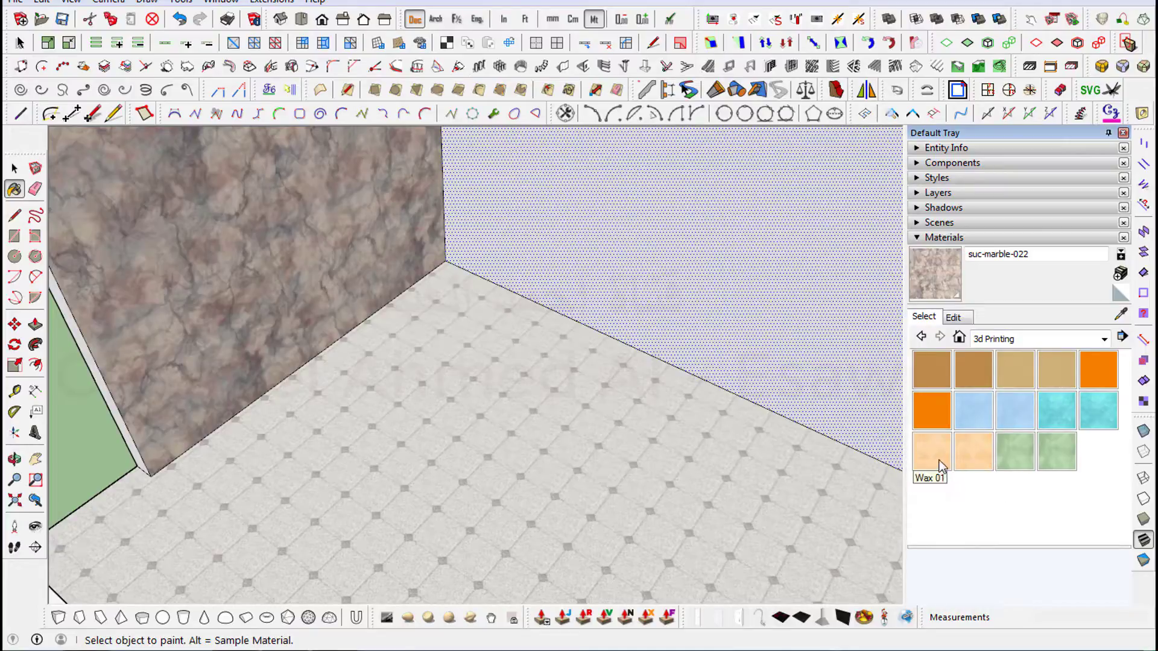
left_click(939, 461)
left_click(809, 295)
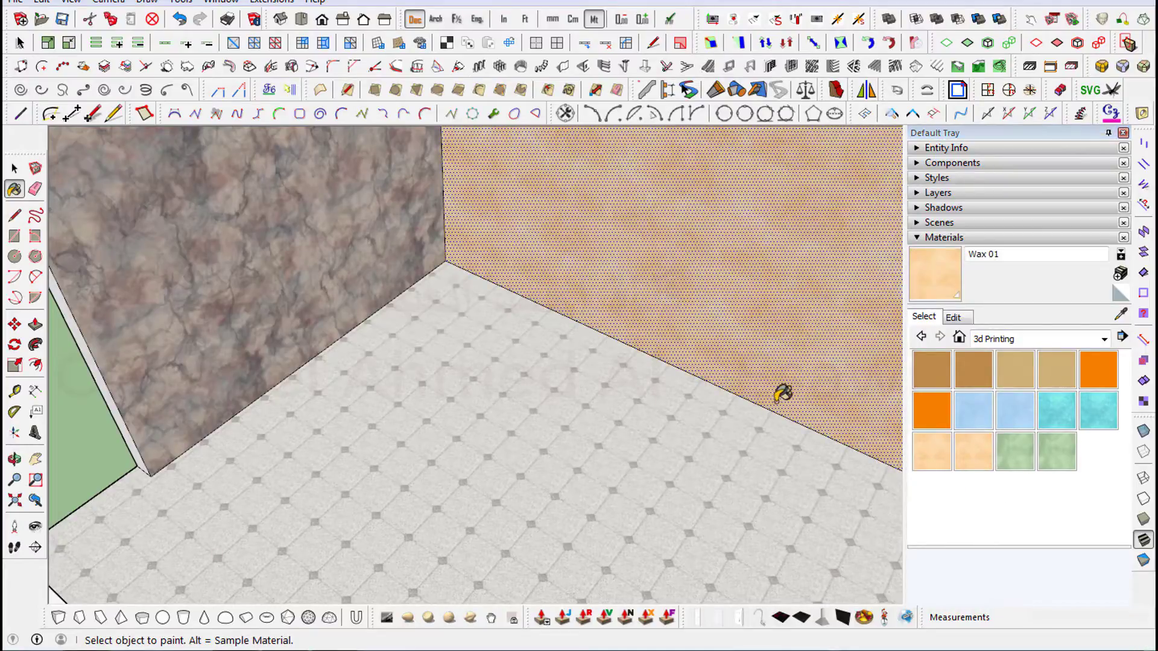
- Select the floor, then zoom and orbit to see more of the room
key("space")
left_click(716, 447)
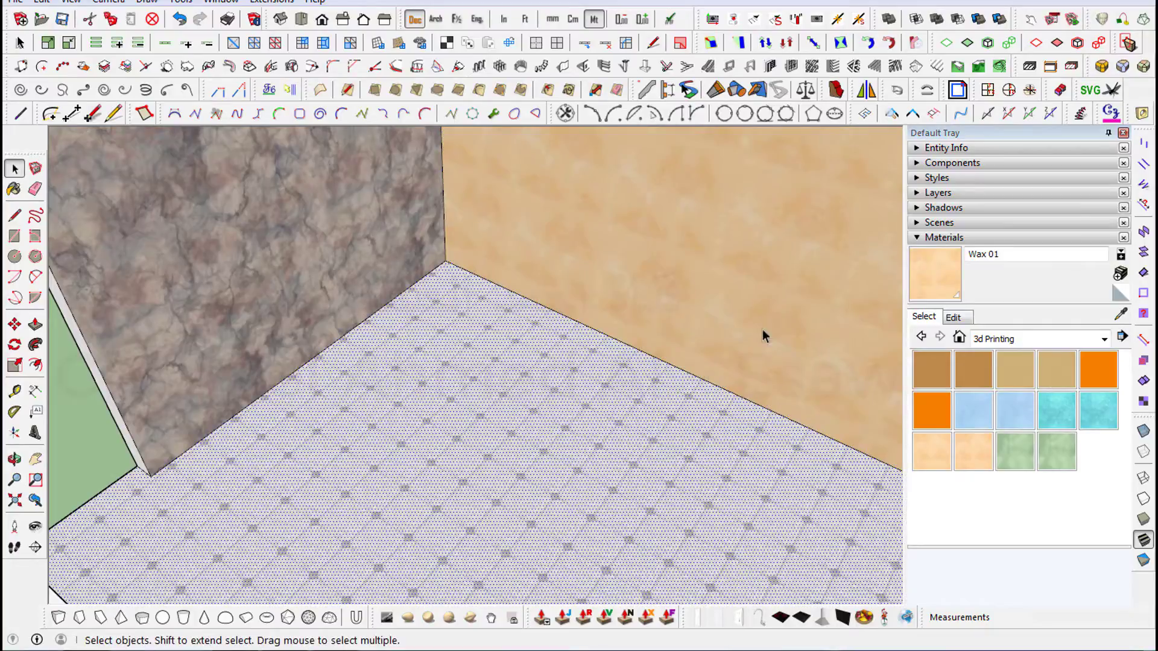
scroll(762, 331, "up", 2)
scroll(740, 287, "up", 2)
scroll(743, 288, "down", 2)
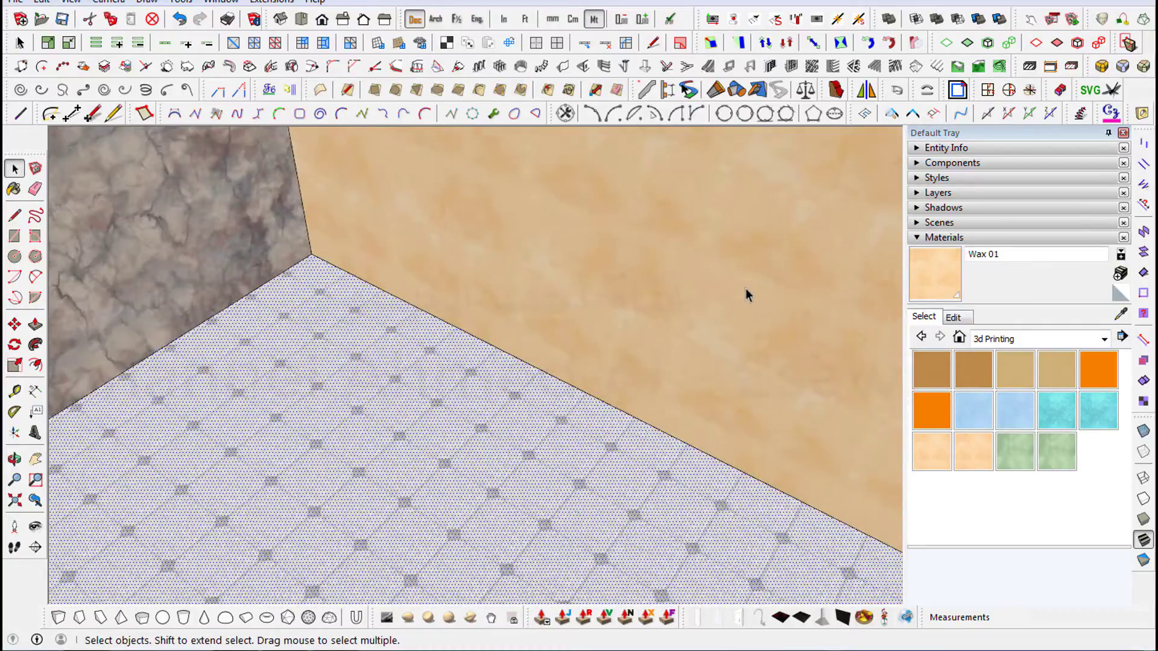
scroll(745, 288, "down", 1)
scroll(745, 288, "down", 2)
scroll(745, 288, "down", 1)
mouse_move(745, 288)
middle_mouse_down()
mouse_move(737, 398)
mouse_move(460, 344)
mouse_move(401, 310)
mouse_move(703, 398)
middle_mouse_up()
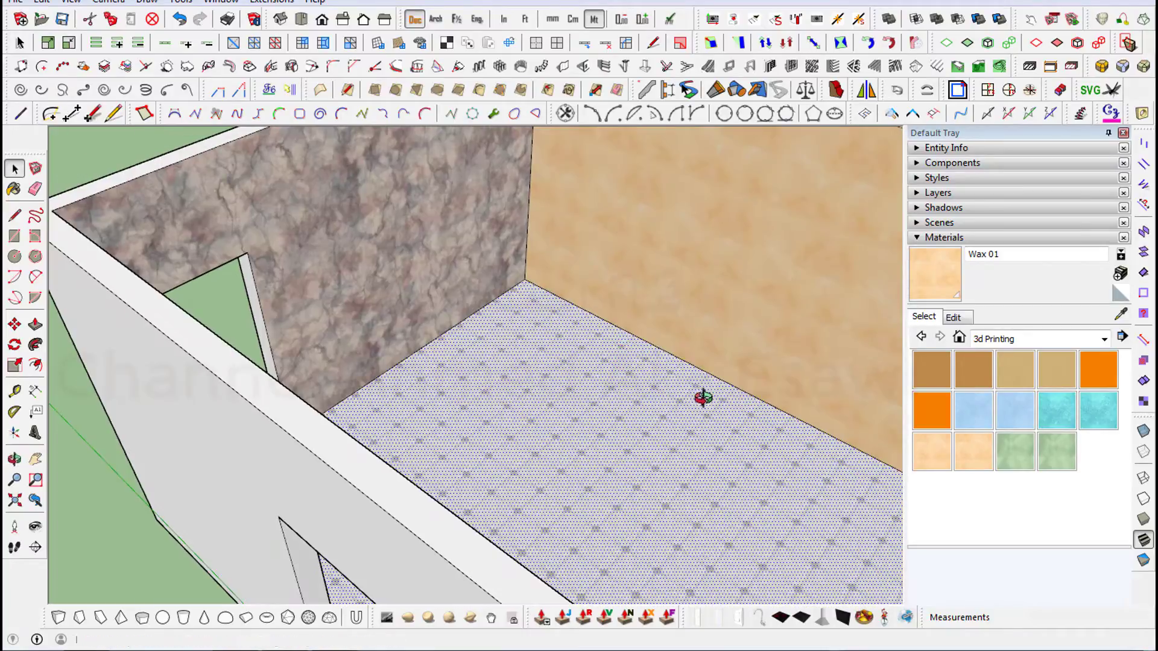
- Set the Wax 01 texture width to 1.91 and orbit to view the room
left_click(956, 318)
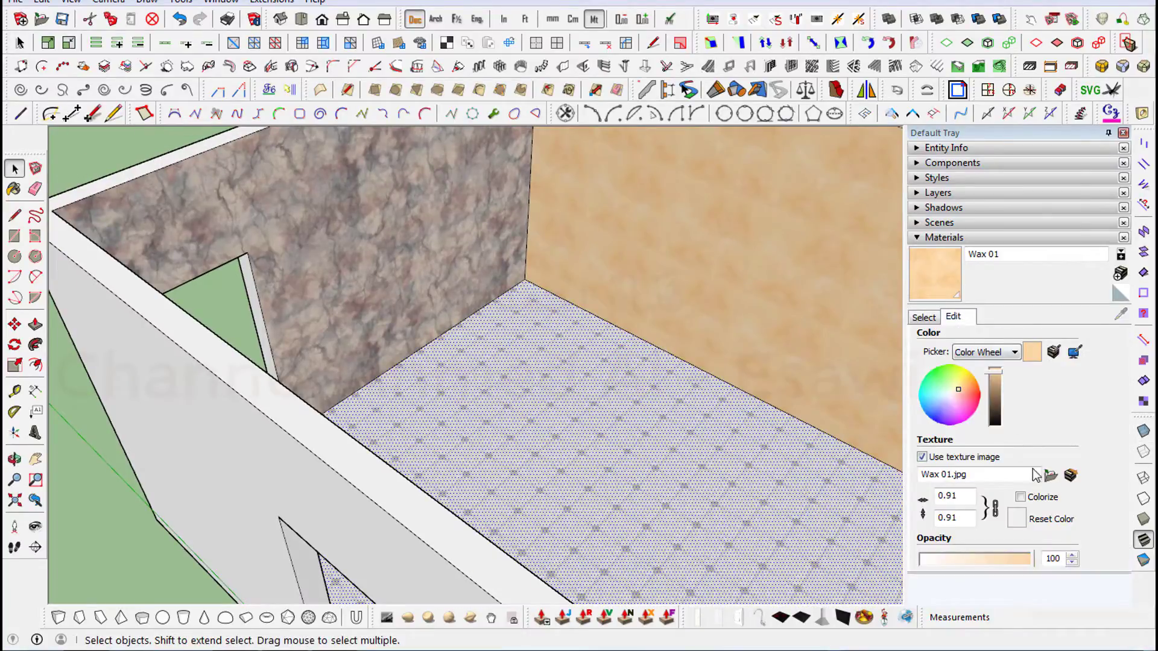
left_click(942, 496)
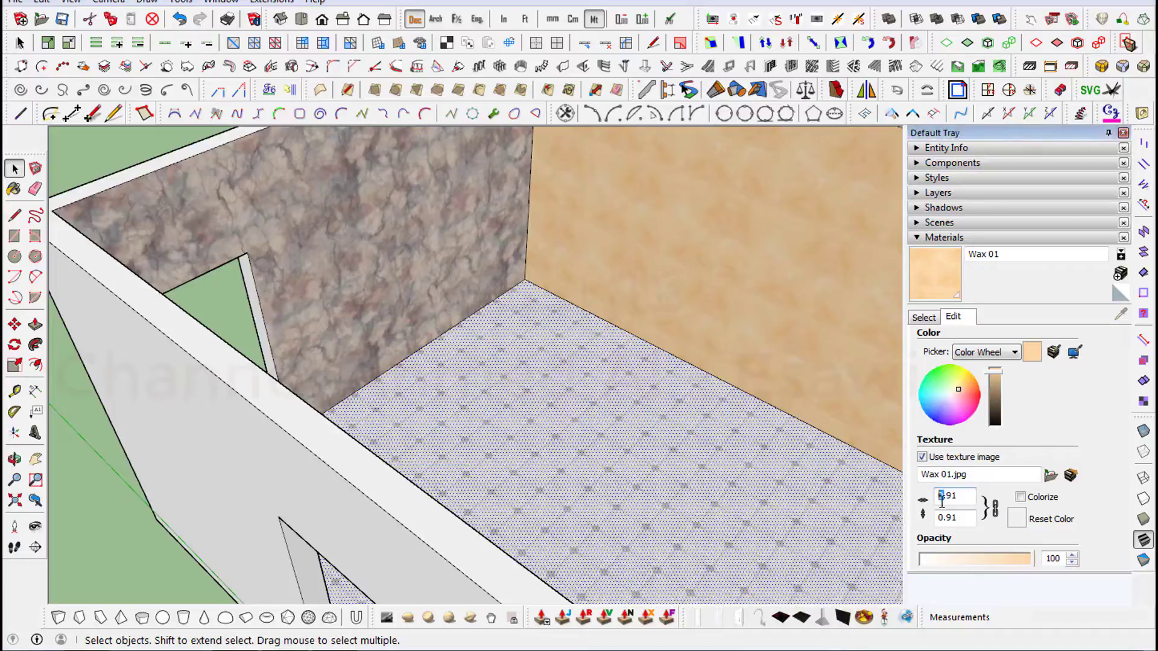
type("1")
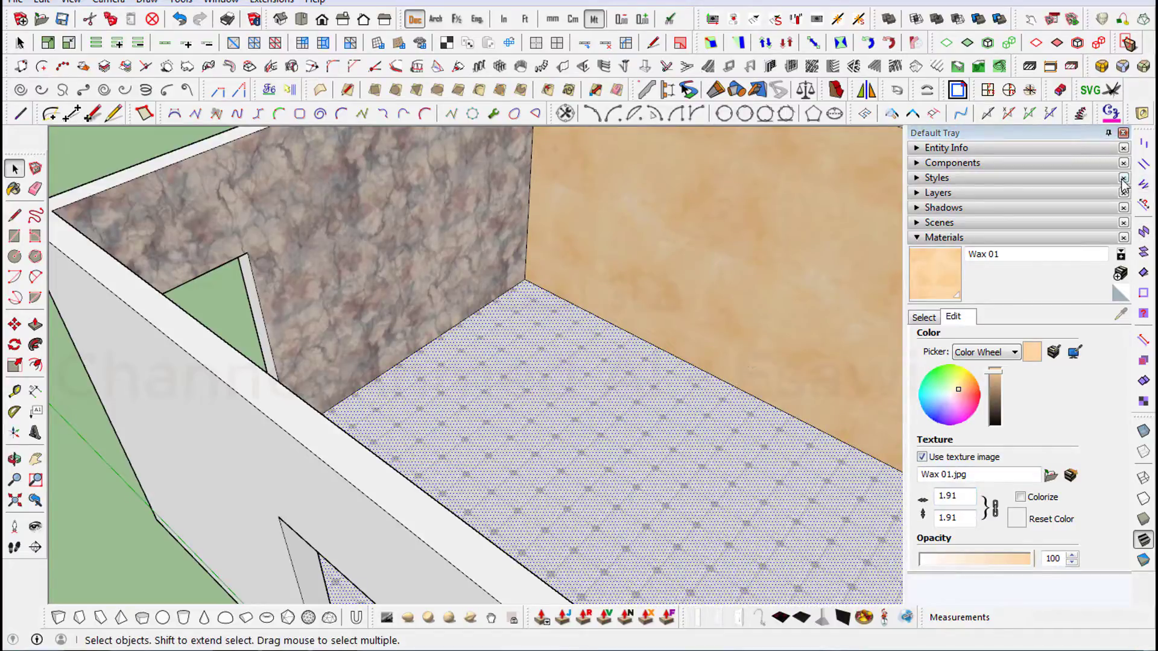
mouse_move(772, 426)
middle_mouse_down()
mouse_move(1039, 372)
mouse_move(899, 377)
mouse_move(1029, 383)
mouse_move(682, 309)
middle_mouse_up()
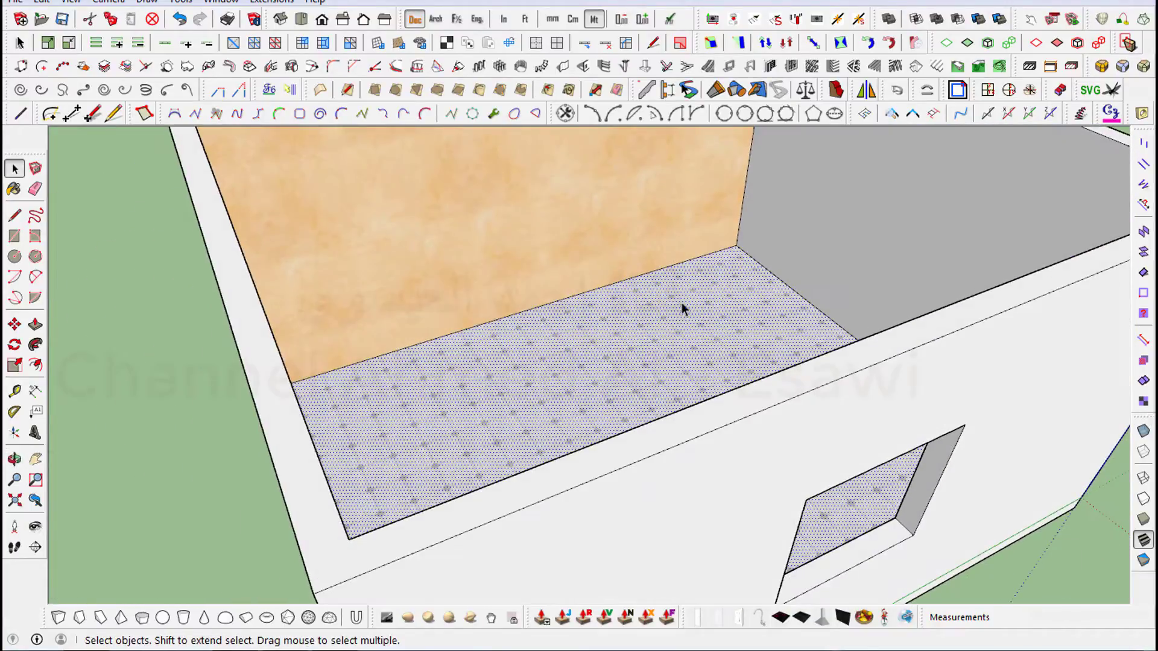
scroll(722, 412, "down", 3)
scroll(776, 357, "down", 2)
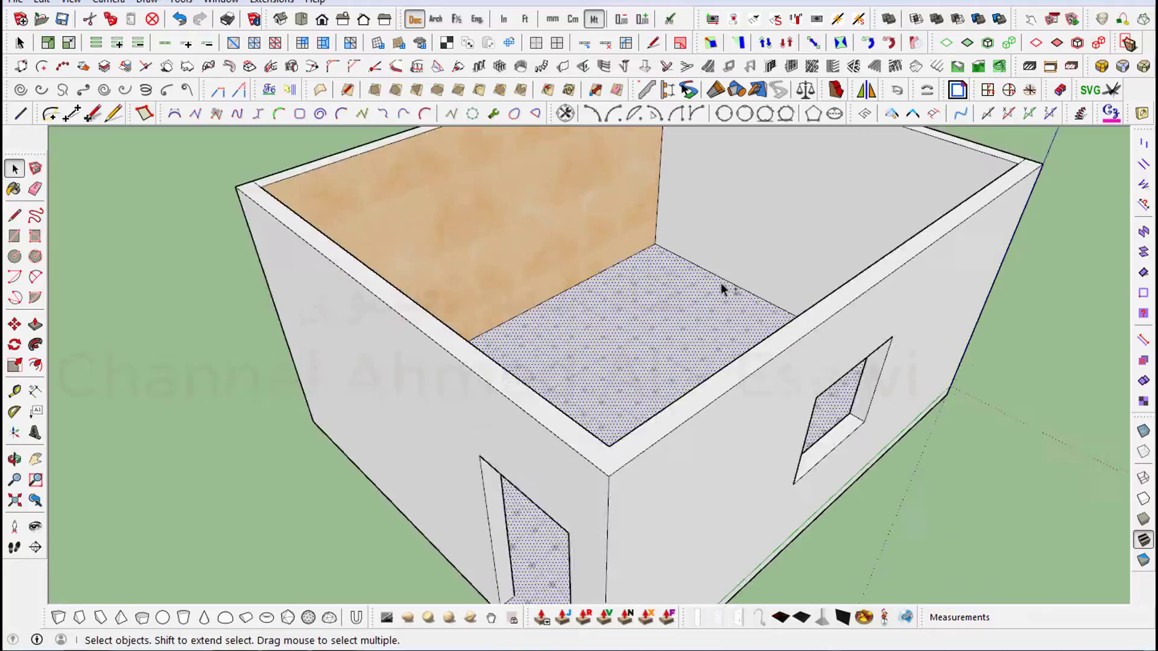
mouse_move(726, 289)
middle_mouse_down()
mouse_move(654, 265)
mouse_move(677, 387)
middle_mouse_up()
scroll(632, 336, "up", 4)
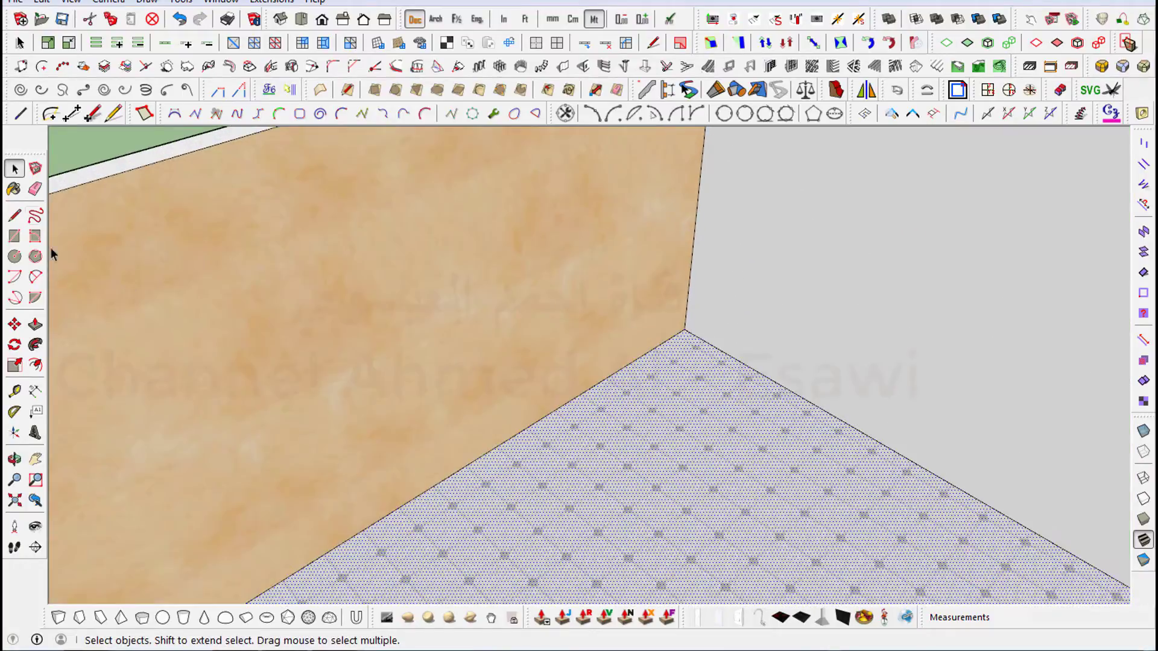
- Paint the grey right wall with Wax 01, close the tray and select the wall
left_click(13, 188)
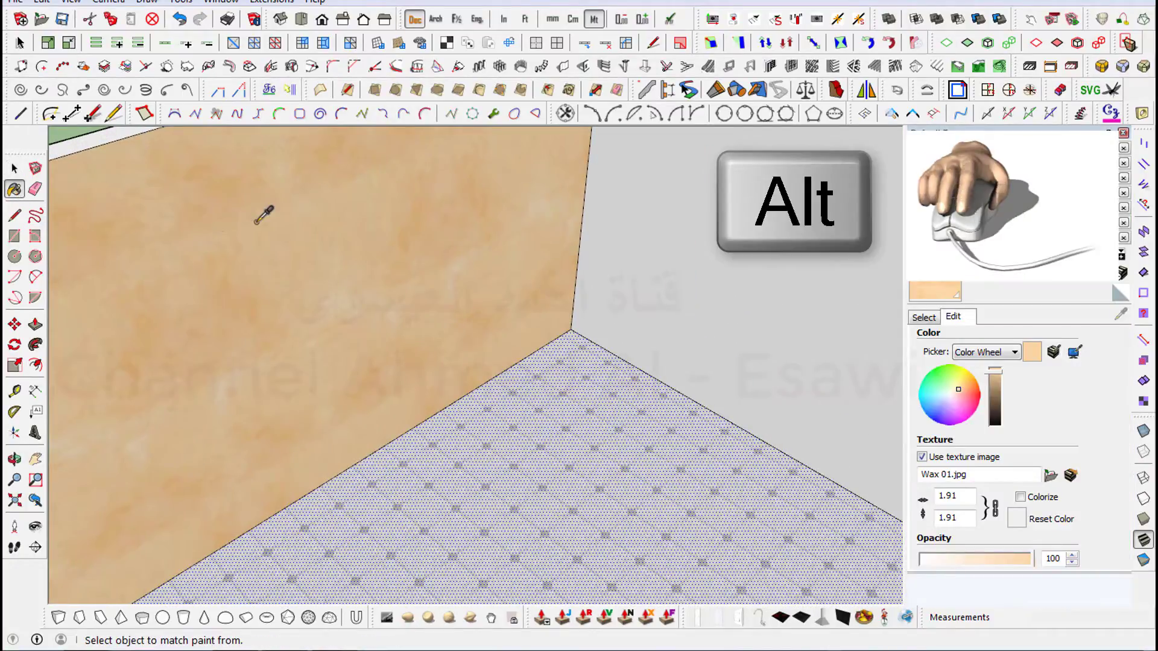
left_click(694, 337)
key("space")
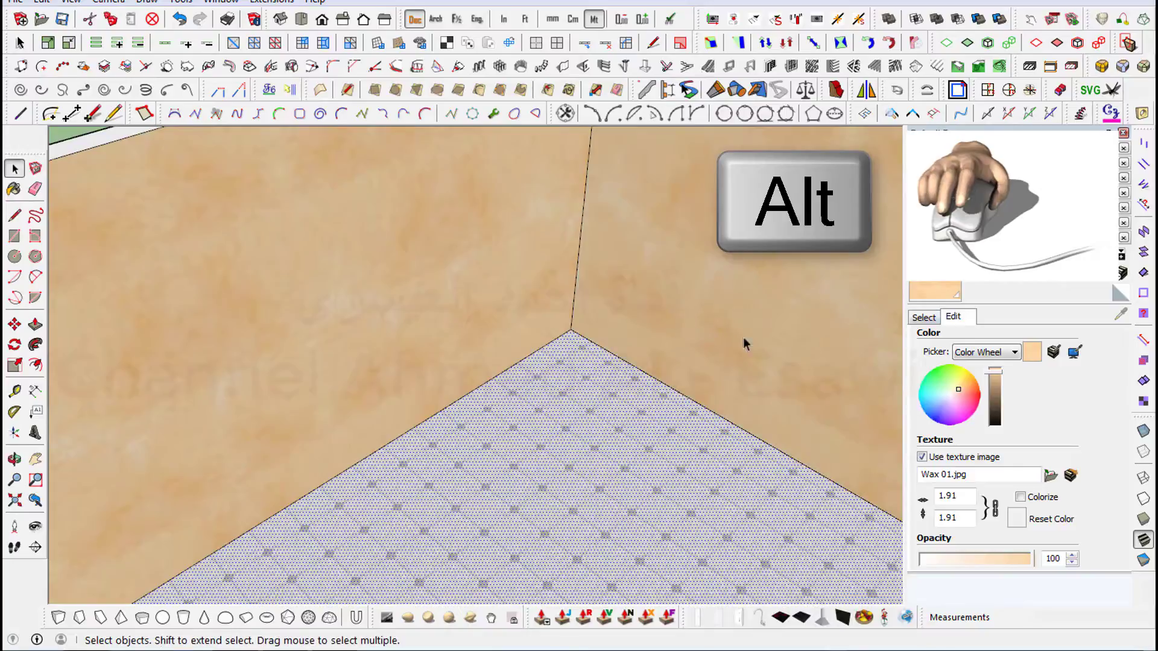
left_click(1122, 133)
mouse_move(1119, 135)
middle_mouse_down()
mouse_move(530, 435)
mouse_move(913, 472)
middle_mouse_up()
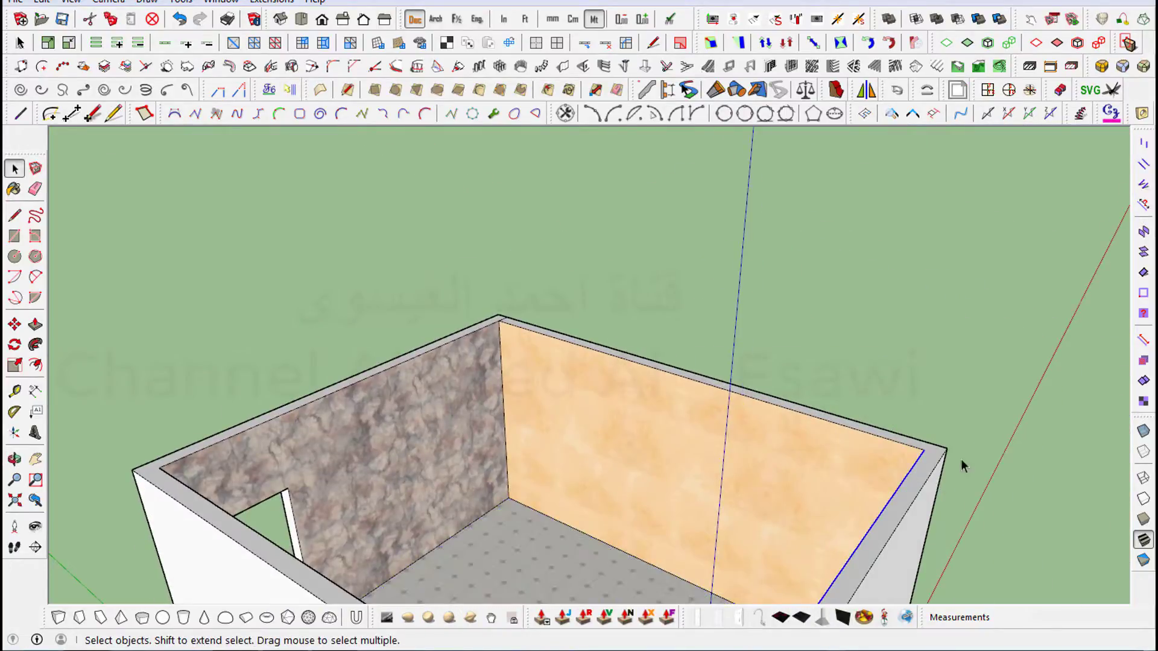
left_click_drag(895, 539, 887, 541)
mouse_move(886, 541)
middle_mouse_down()
mouse_move(1031, 545)
mouse_move(816, 506)
mouse_move(408, 362)
mouse_move(766, 644)
mouse_move(807, 600)
mouse_move(708, 556)
middle_mouse_up()
- Hide the selected wax wall via its context menu, then orbit toward the floor and door wall
scroll(671, 485, "up", 5)
right_click(710, 368)
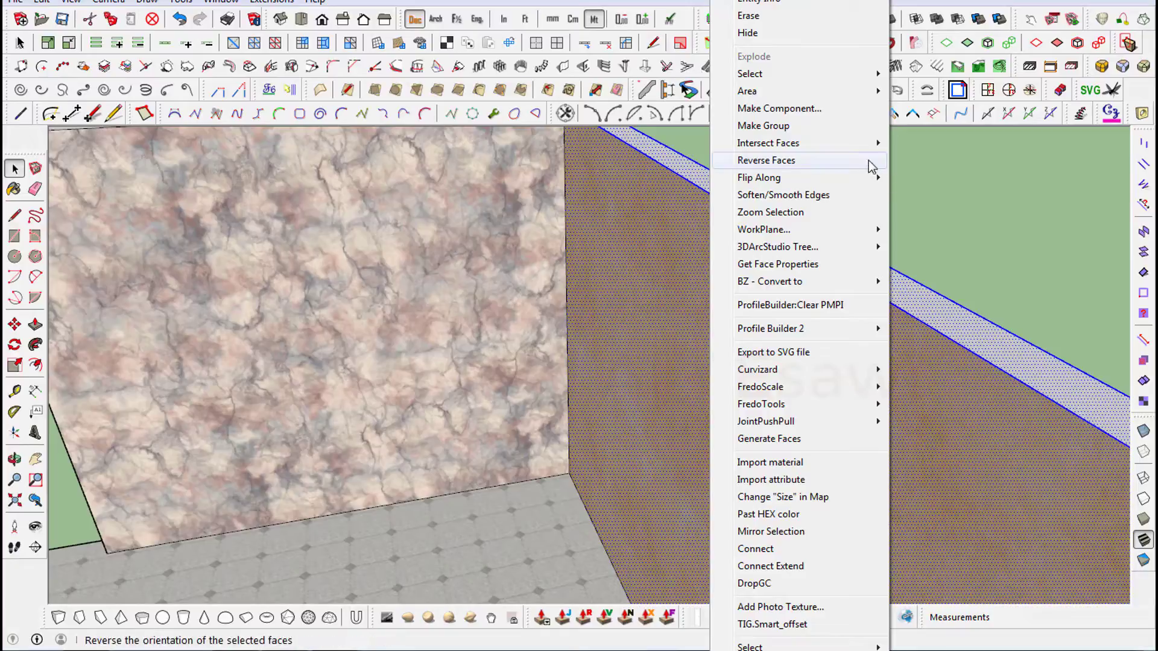
left_click(773, 126)
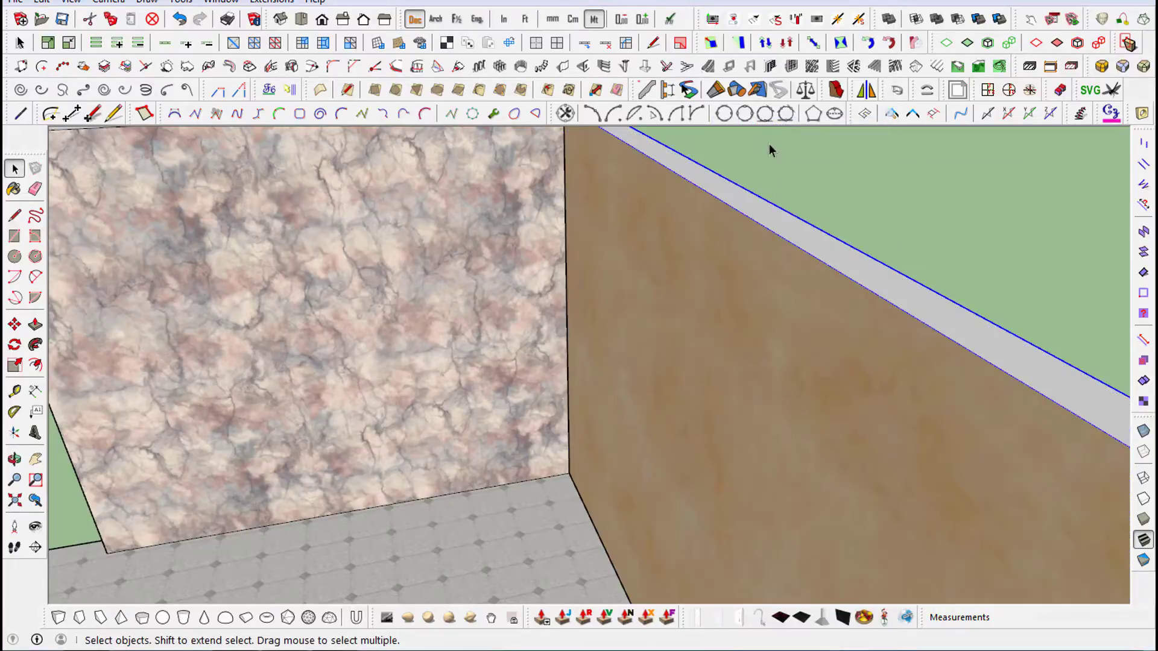
right_click(719, 273)
left_click(783, 48)
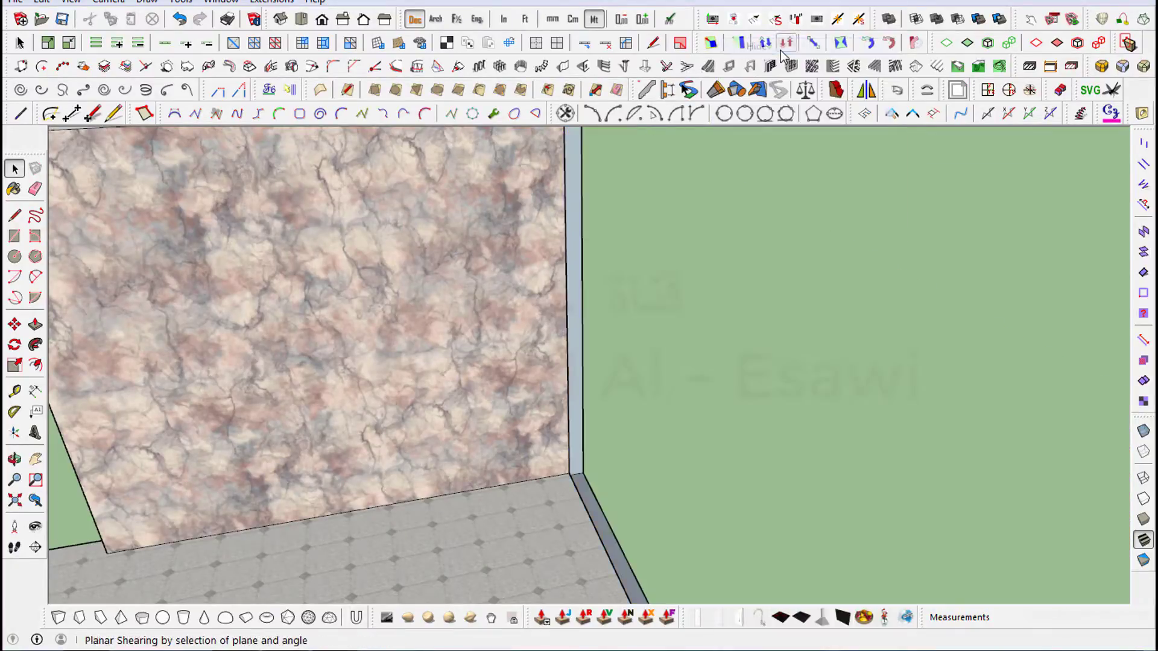
scroll(484, 476, "down", 3)
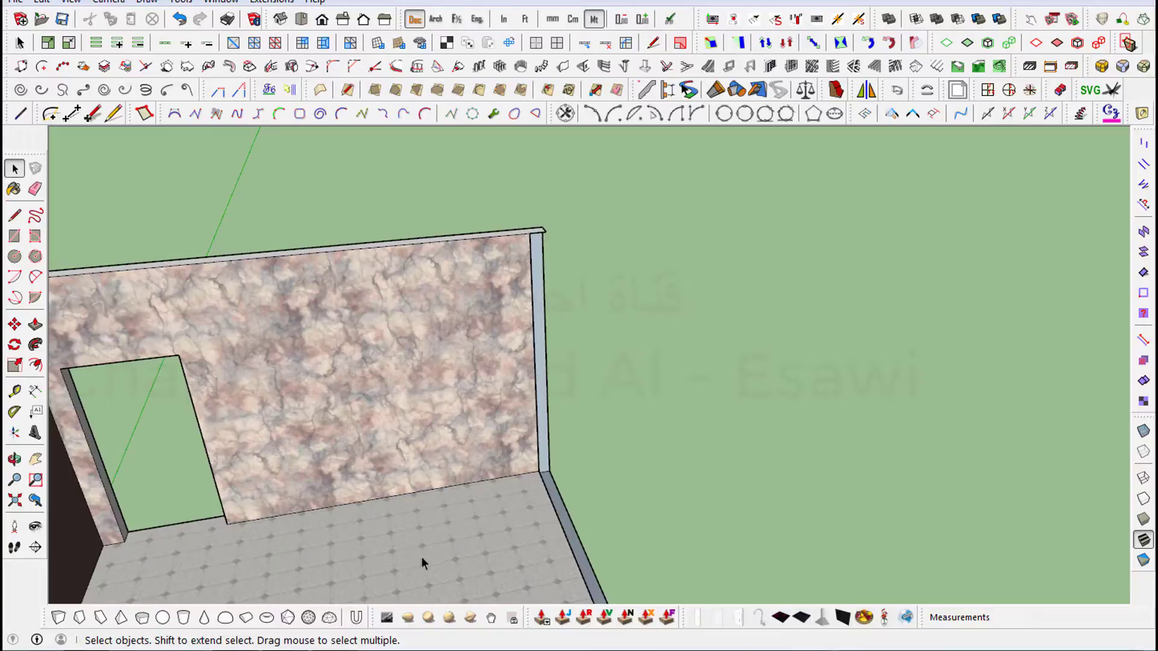
middle_click_drag(421, 556, 573, 314)
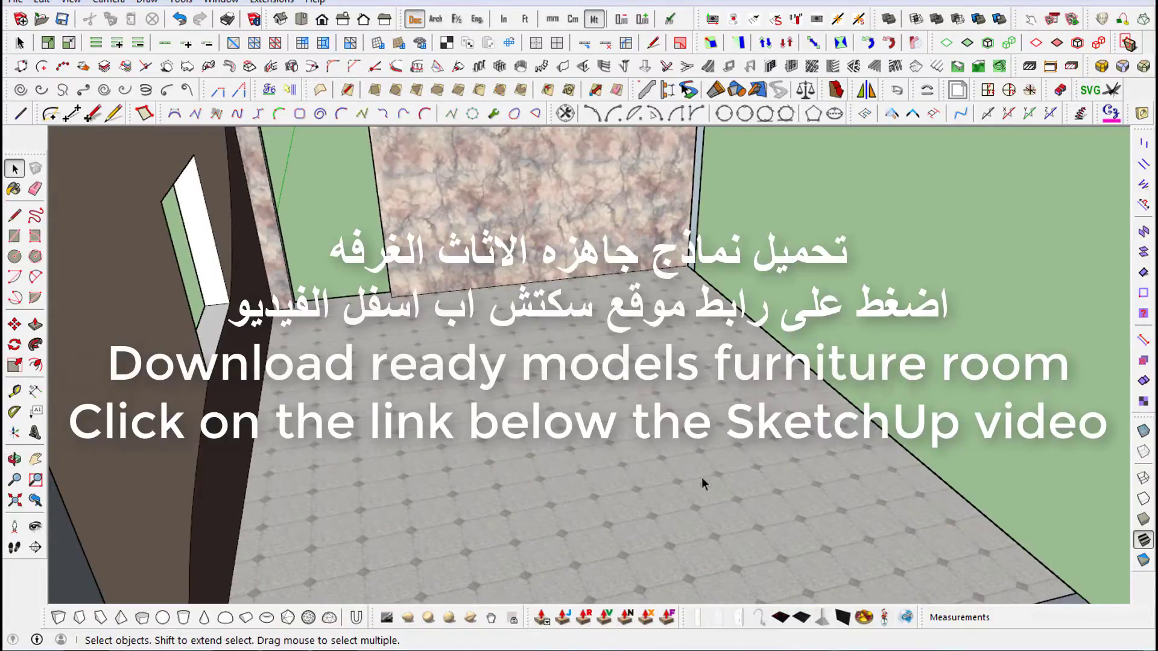
middle_click_drag(703, 482, 488, 529)
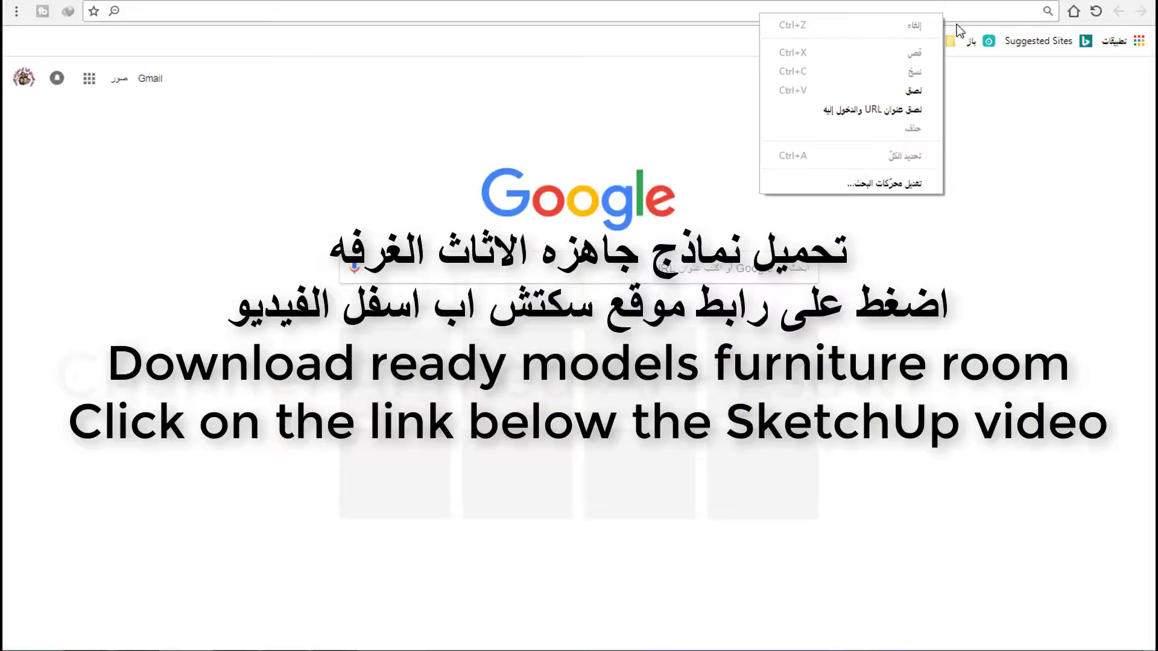
- Open the 3D Warehouse site and show it in its original English
key("Return")
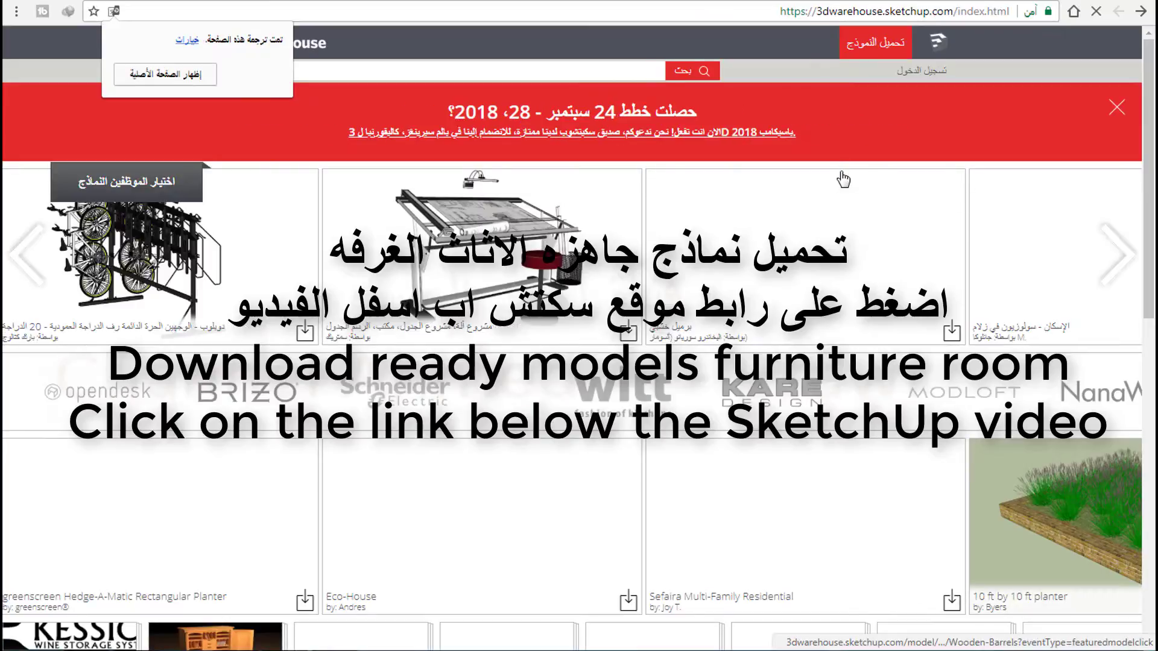
left_click(166, 75)
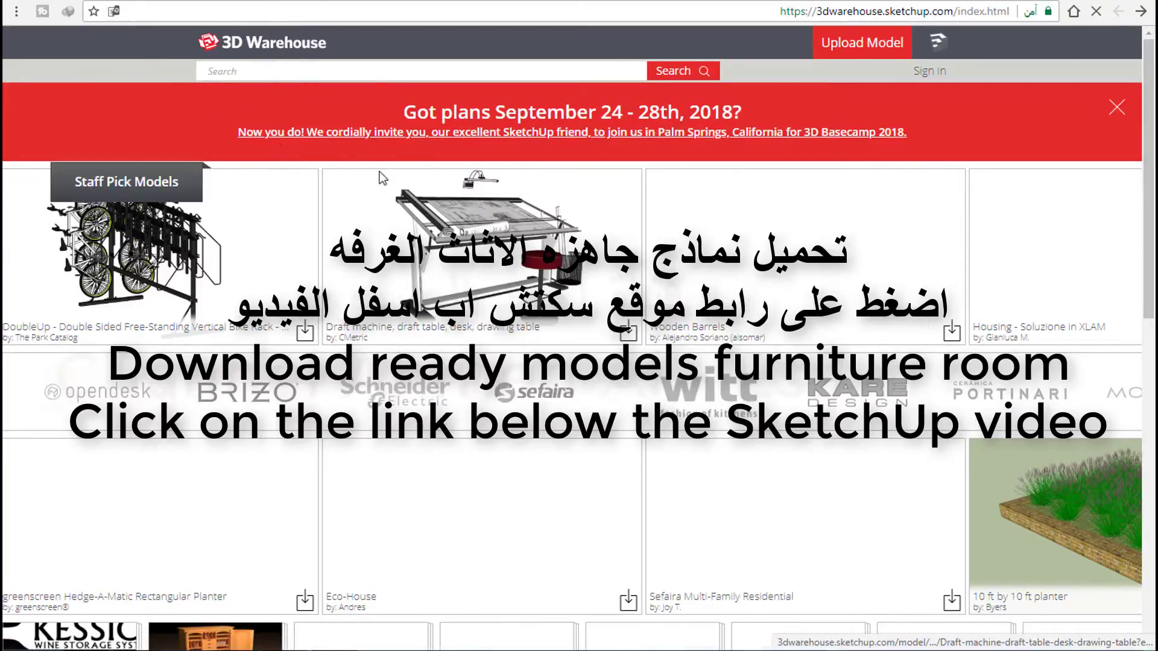
mouse_move(805, 525)
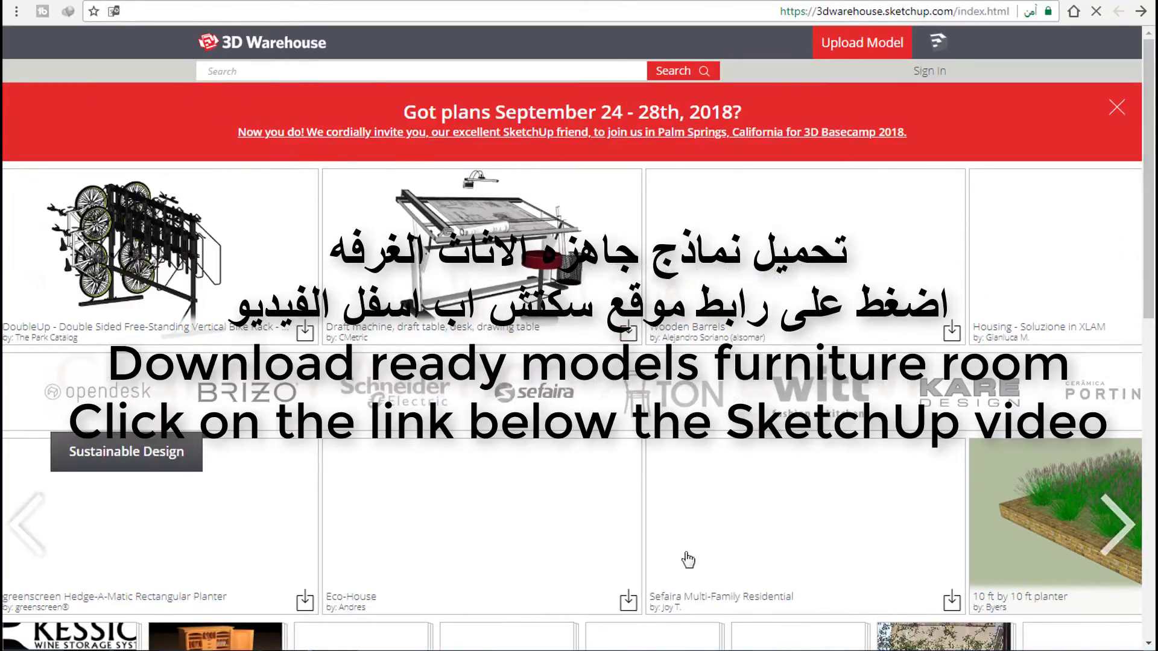
scroll(716, 494, "down", 6)
scroll(747, 492, "down", 2)
type("Win")
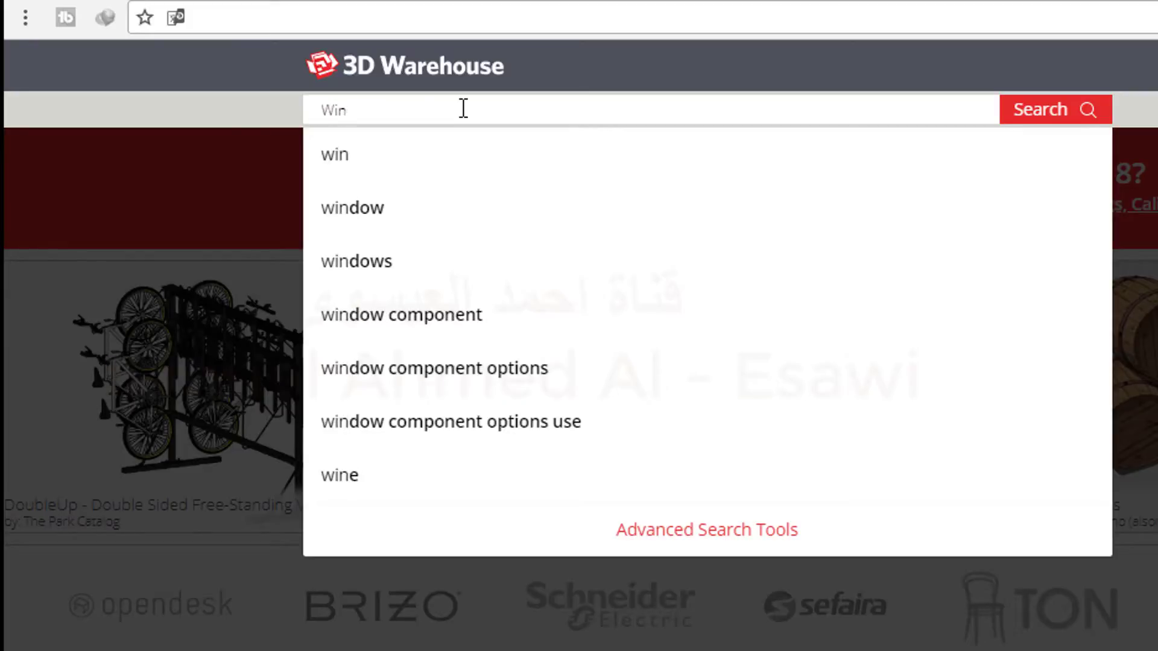
- Search for 'window opens', browse the model results, and show the original English page
type("dow opens")
left_click(491, 155)
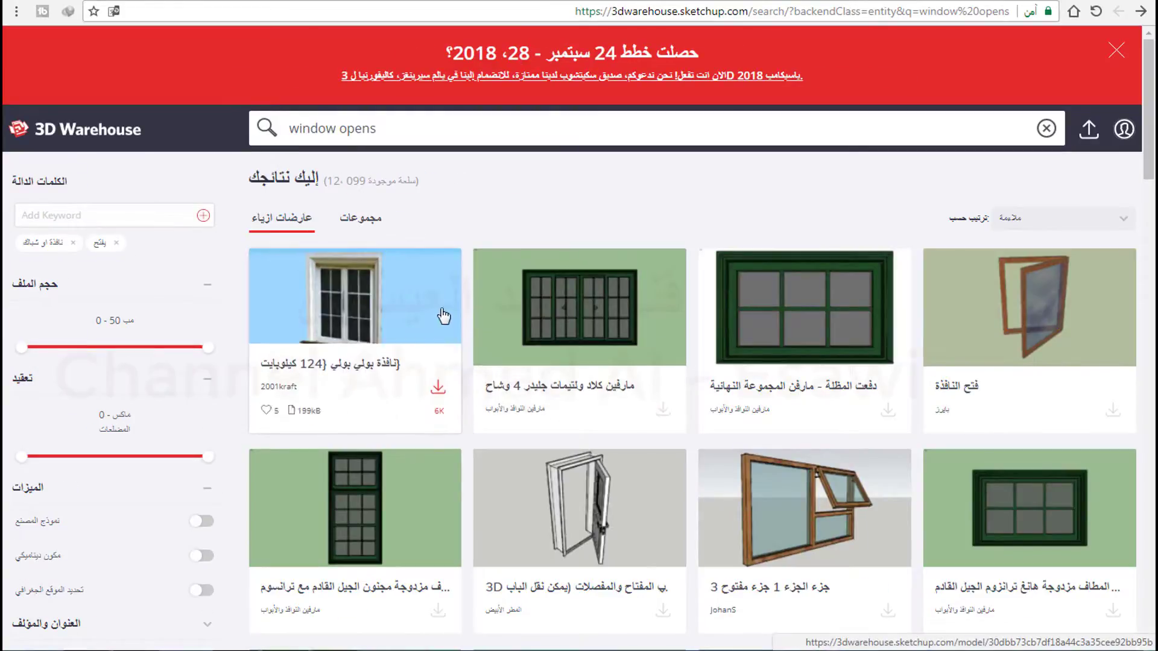
scroll(1027, 440, "down", 5)
scroll(662, 405, "down", 5)
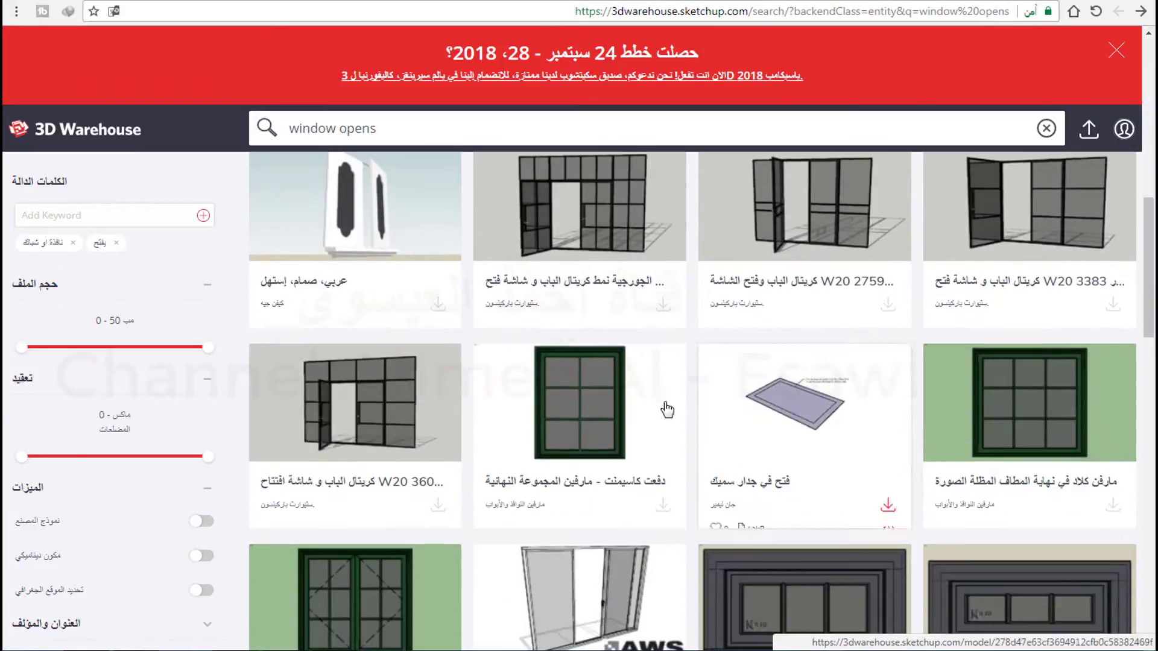
scroll(985, 455, "down", 5)
scroll(843, 381, "down", 3)
scroll(844, 381, "down", 5)
scroll(750, 414, "down", 5)
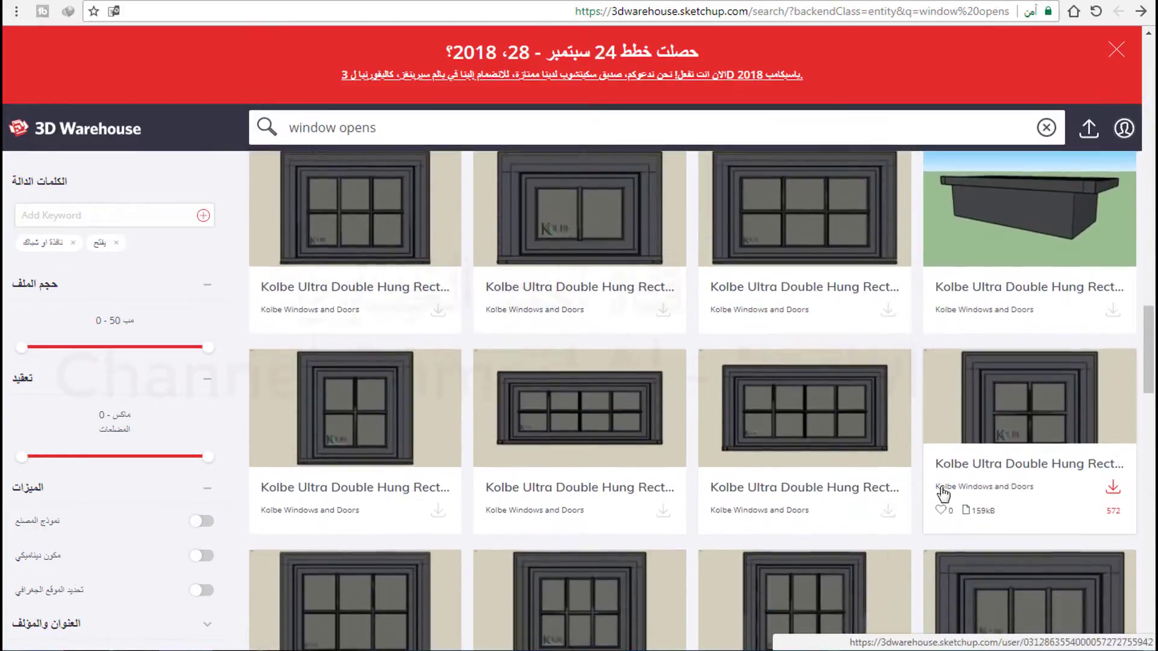
scroll(936, 486, "down", 5)
scroll(1004, 419, "down", 3)
scroll(1146, 428, "down", 5)
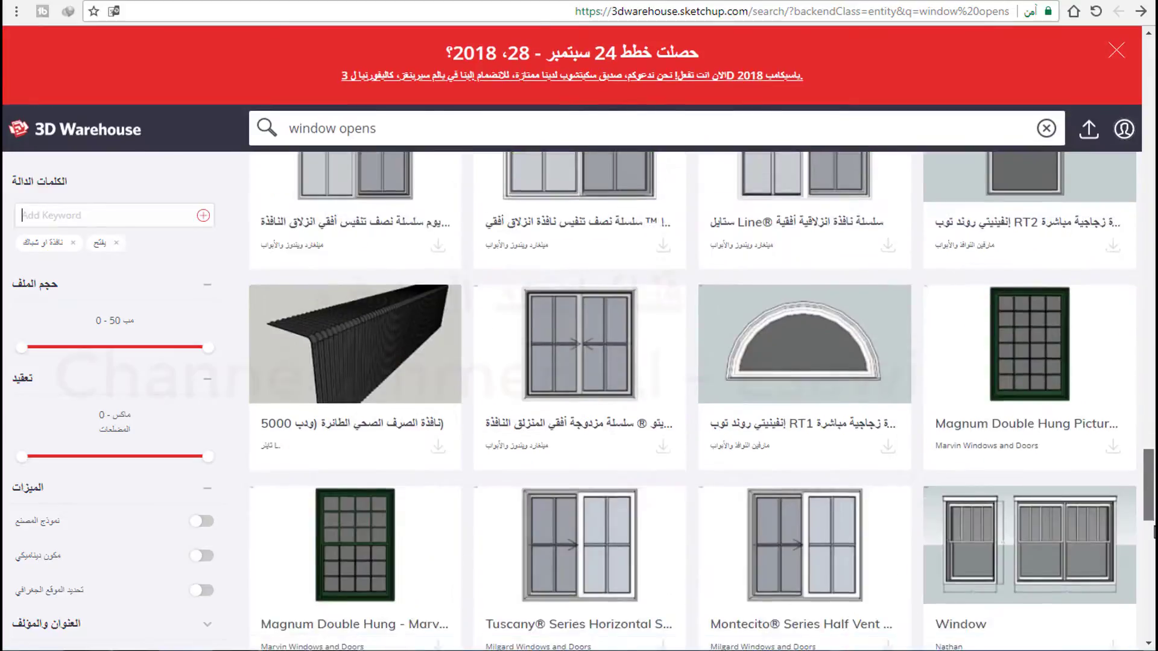
scroll(1146, 428, "down", 3)
scroll(1146, 428, "down", 3)
scroll(1154, 482, "up", 5)
scroll(1154, 392, "up", 5)
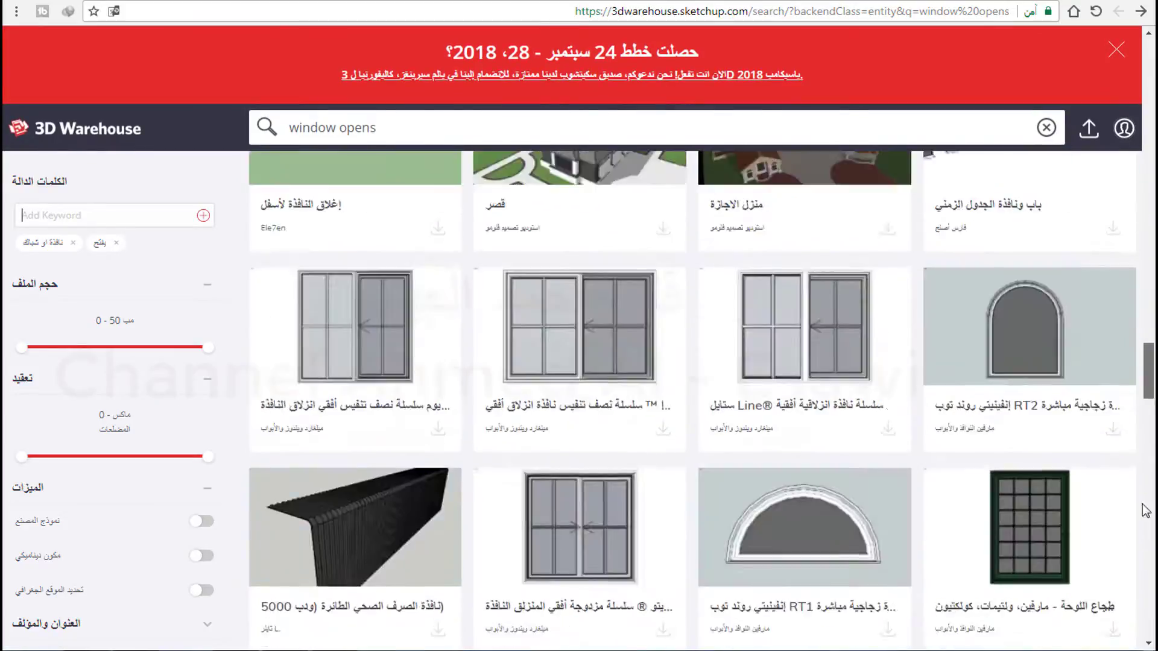
scroll(1153, 302, "up", 5)
scroll(1154, 205, "up", 10)
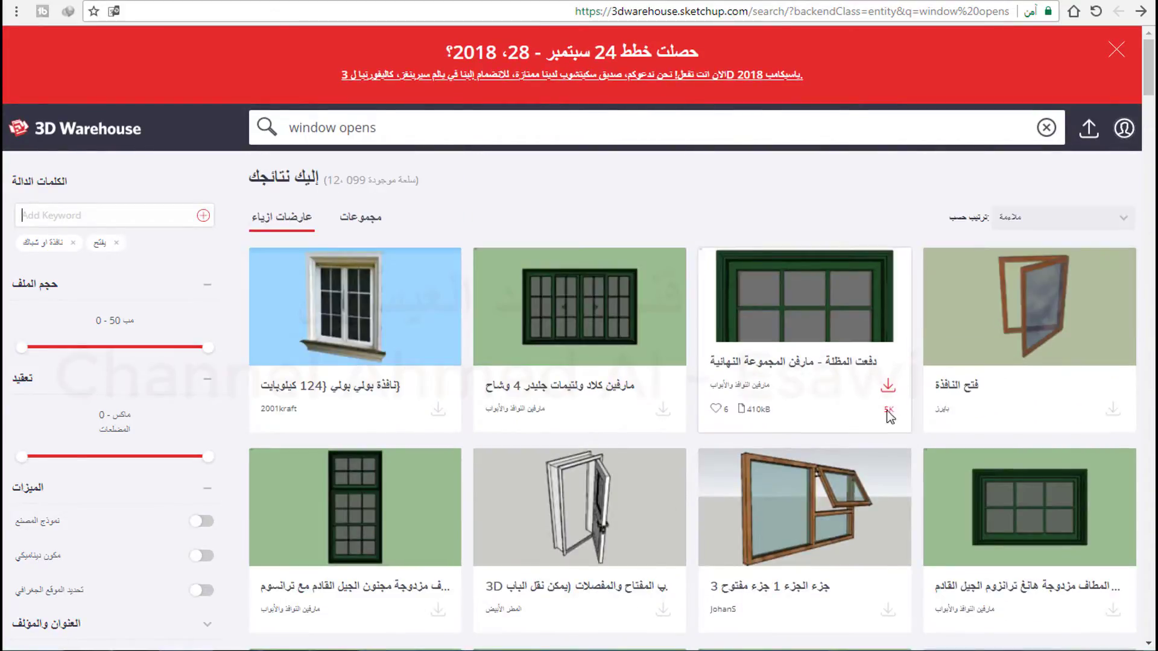
left_click(114, 11)
left_click(175, 78)
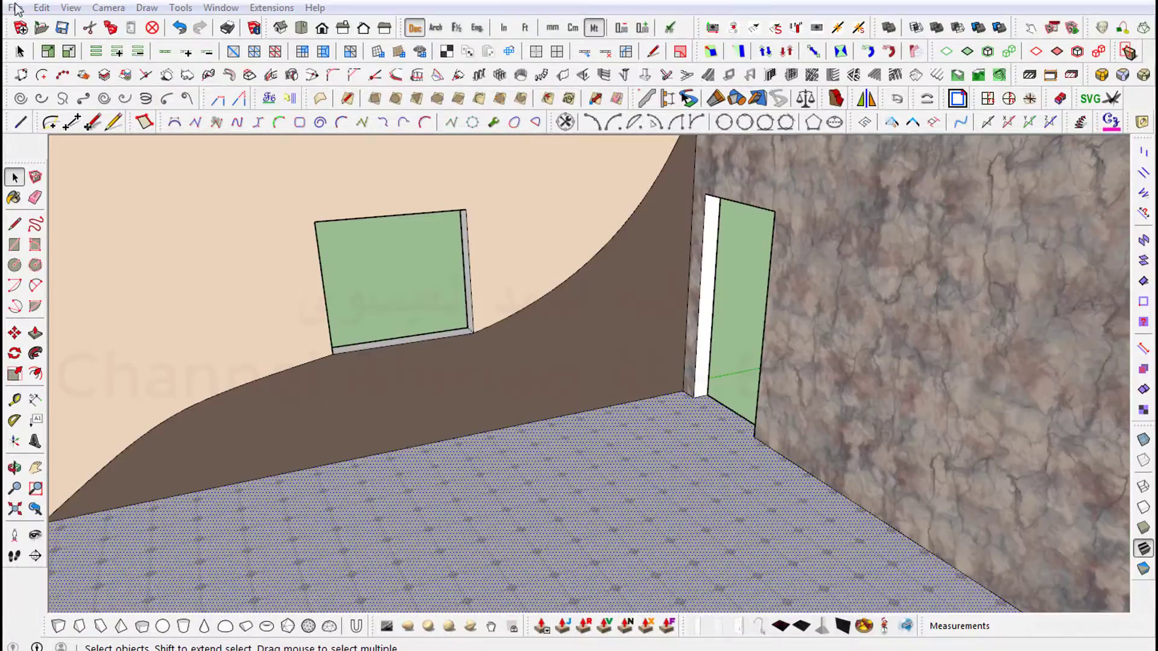
- Import the KU26402.skp window model into the room
left_click(15, 7)
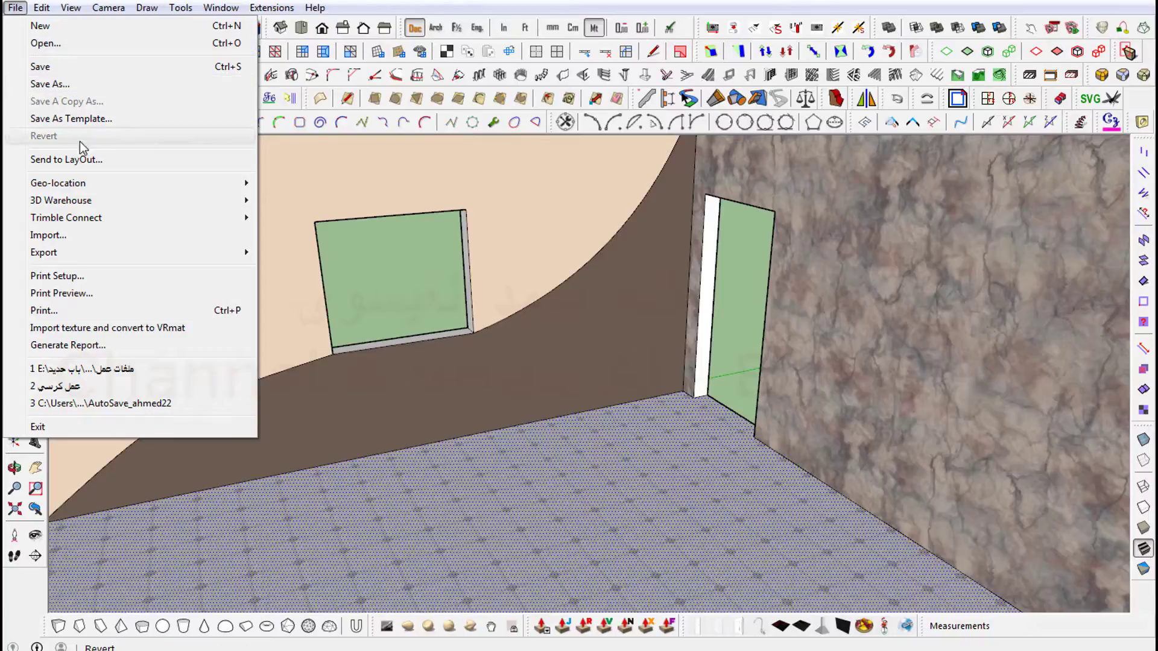
left_click(48, 235)
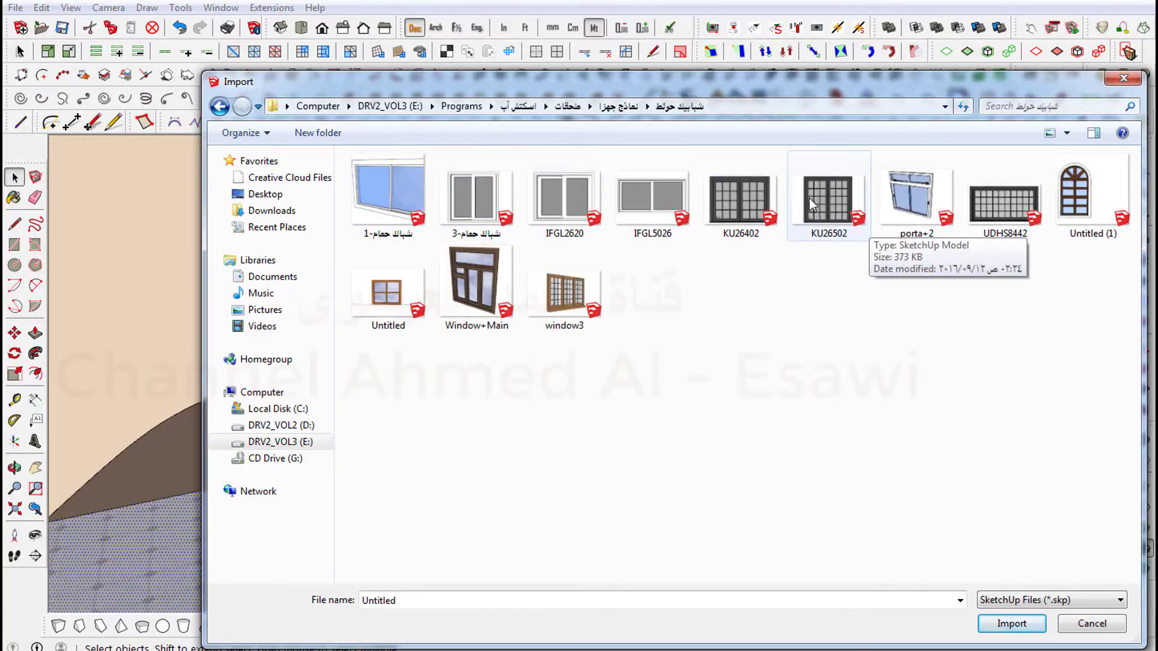
left_click(756, 197)
left_click(1010, 624)
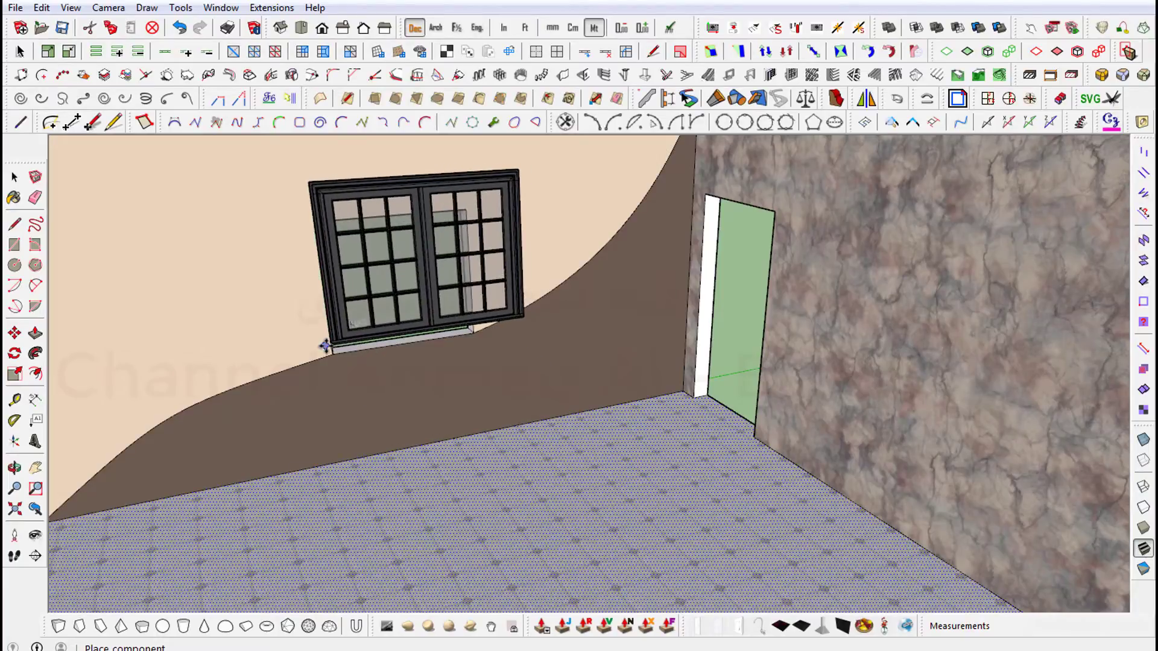
- Place the KU26402 window component on the beige wall
left_click(325, 346)
scroll(387, 276, "up", 2)
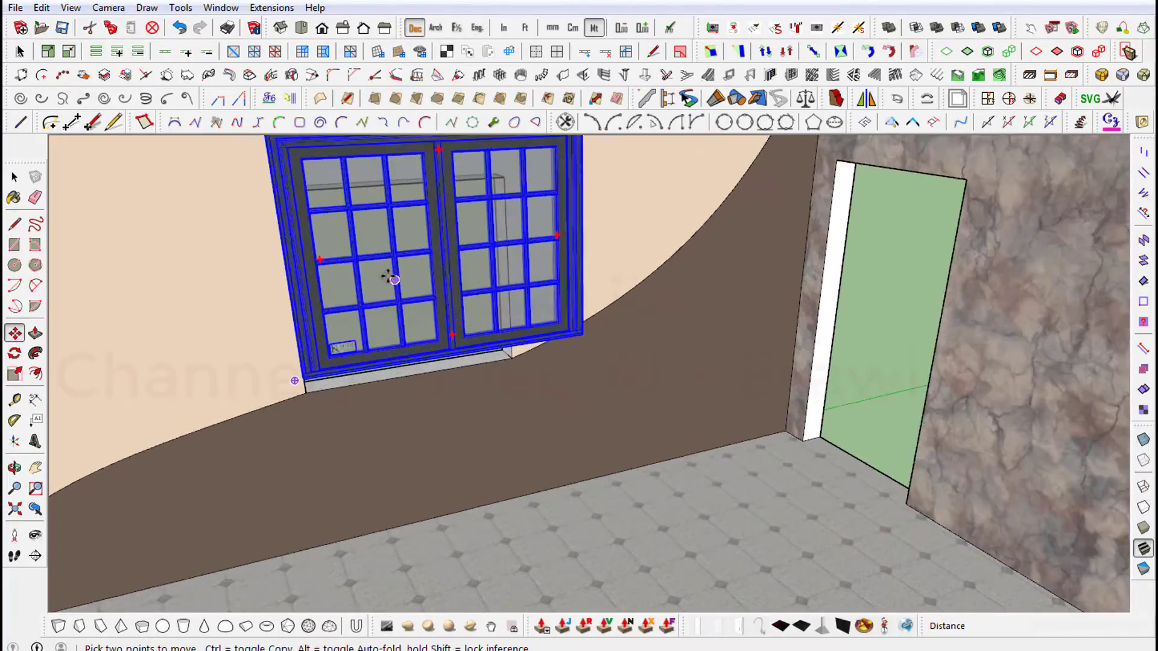
scroll(452, 296, "up", 2)
scroll(593, 480, "up", 2)
key("space")
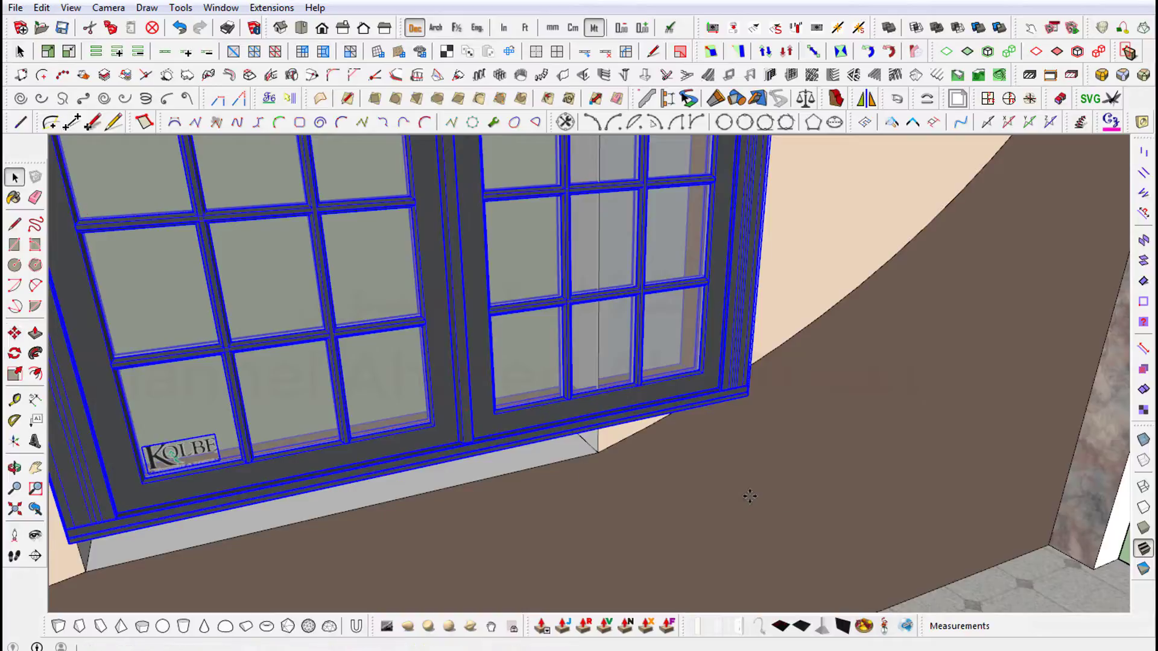
left_click(638, 451)
- Move the window down about 0.08 from its bottom-left corner onto the brown wall edge
scroll(258, 427, "down", 2)
scroll(280, 437, "down", 1)
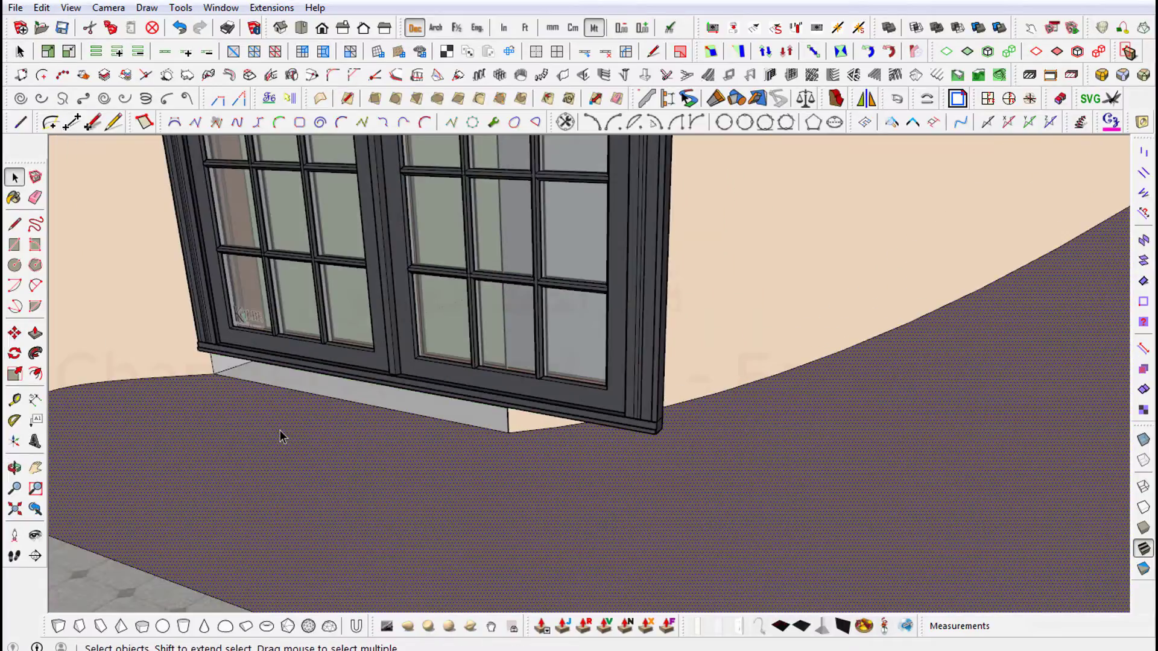
mouse_move(643, 440)
middle_mouse_down()
mouse_move(672, 414)
mouse_move(160, 445)
mouse_move(368, 483)
mouse_move(883, 483)
mouse_move(956, 452)
mouse_move(190, 434)
middle_mouse_up()
mouse_move(126, 508)
middle_mouse_down()
mouse_move(187, 496)
mouse_move(124, 490)
mouse_move(406, 480)
mouse_move(349, 473)
middle_mouse_up()
left_click(413, 381)
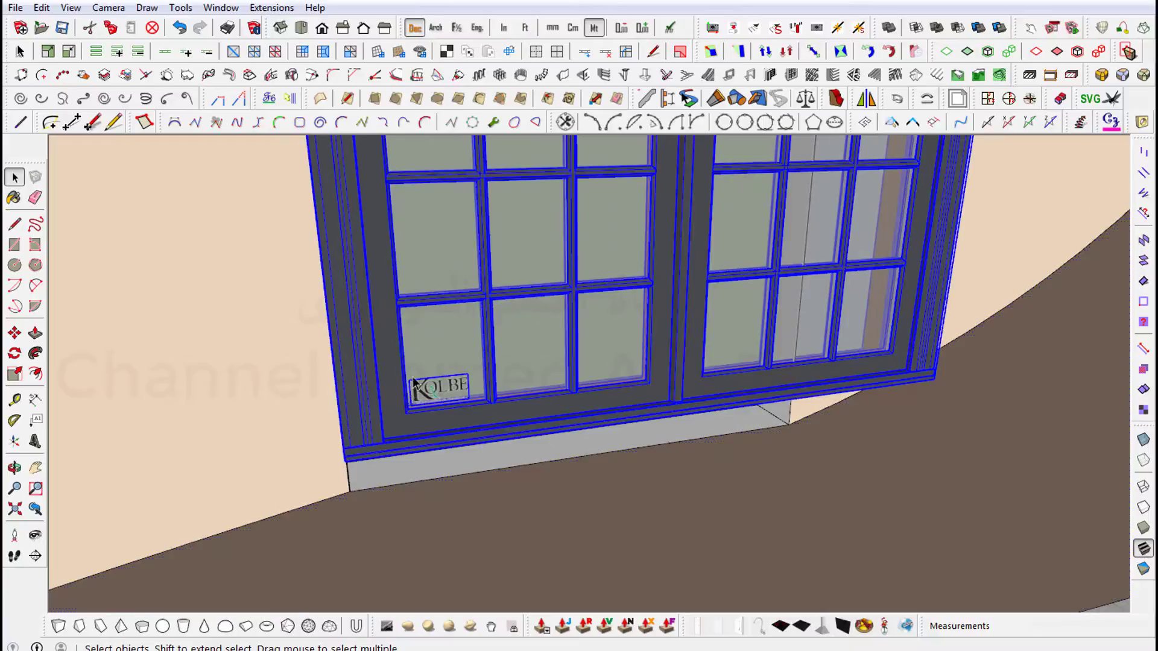
left_click(19, 334)
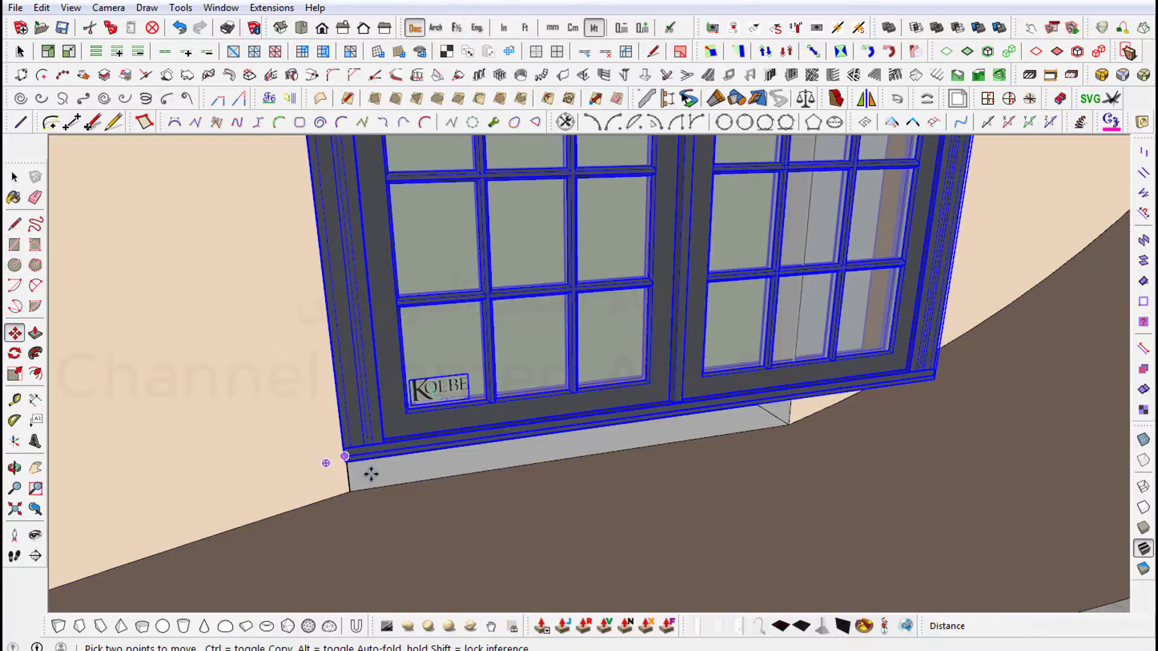
left_click(345, 461)
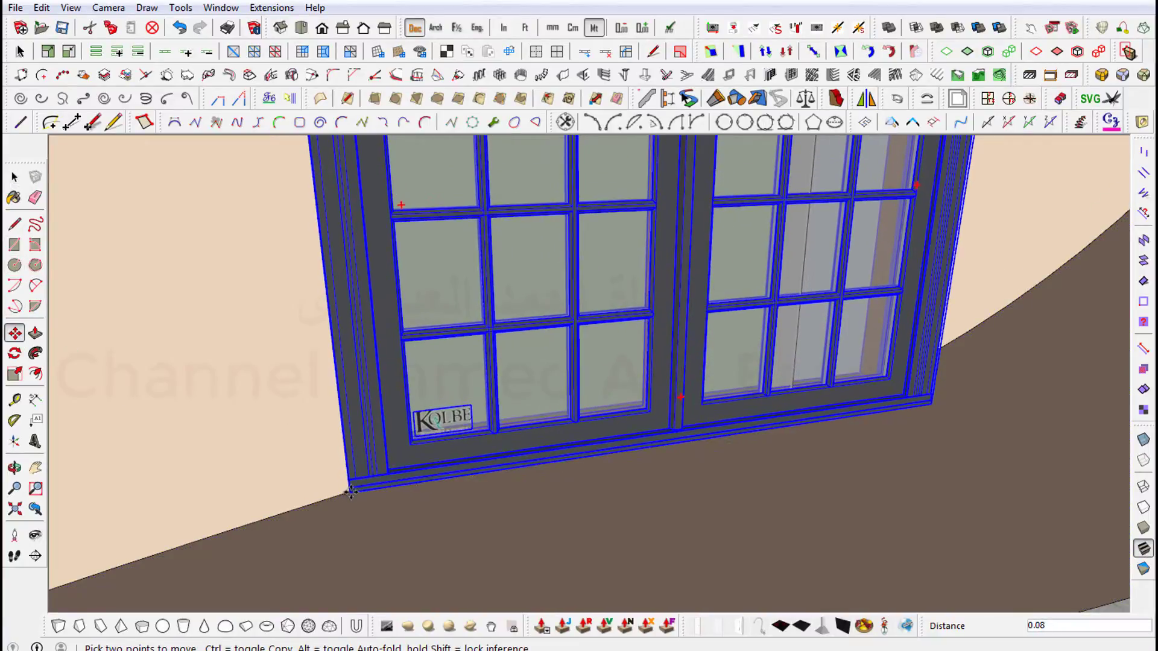
scroll(741, 543, "down", 2)
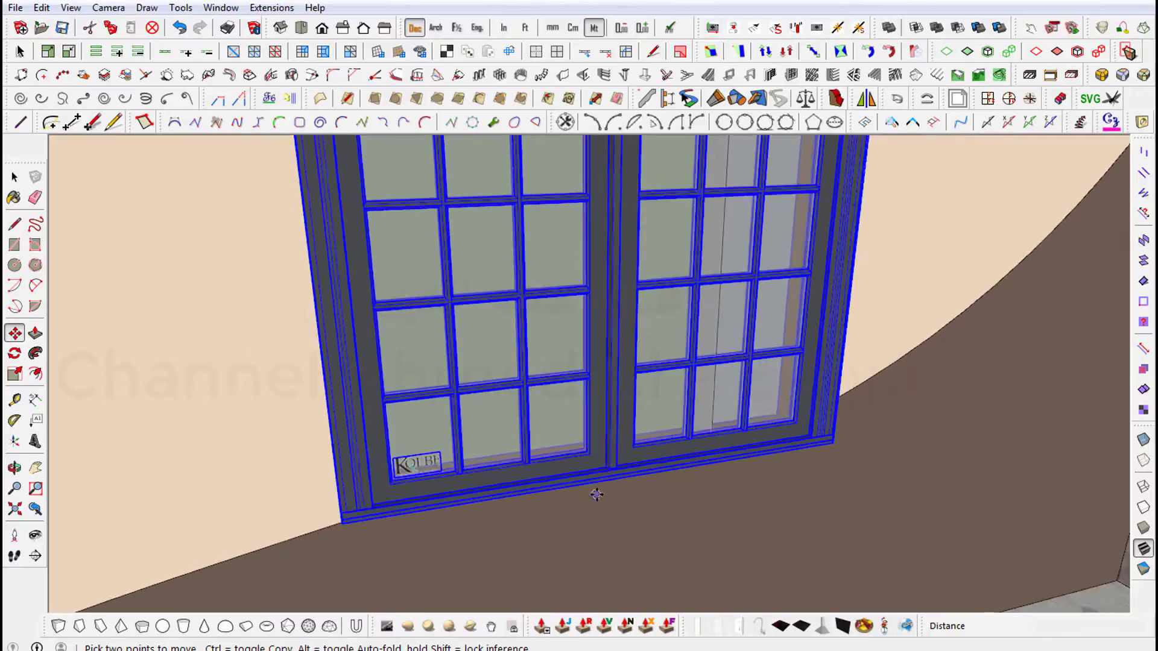
scroll(713, 451, "down", 2)
middle_click_drag(713, 451, 827, 444)
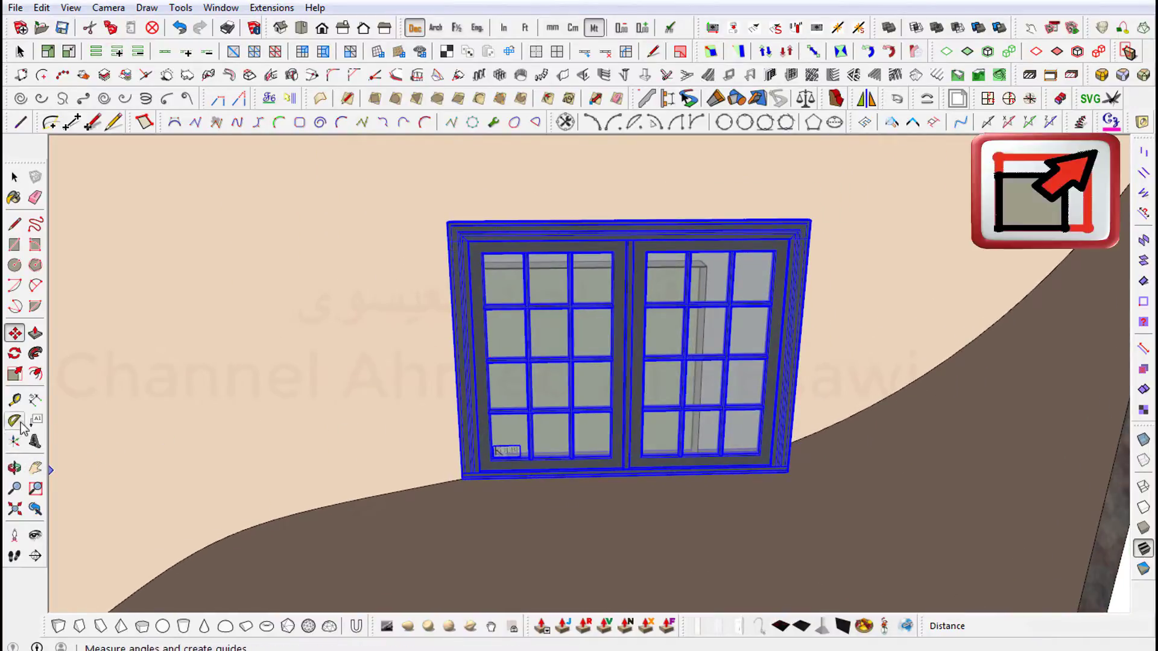
- Scale the window uniformly from a corner grip to about 0.81
left_click(15, 375)
left_click_drag(813, 221, 726, 279)
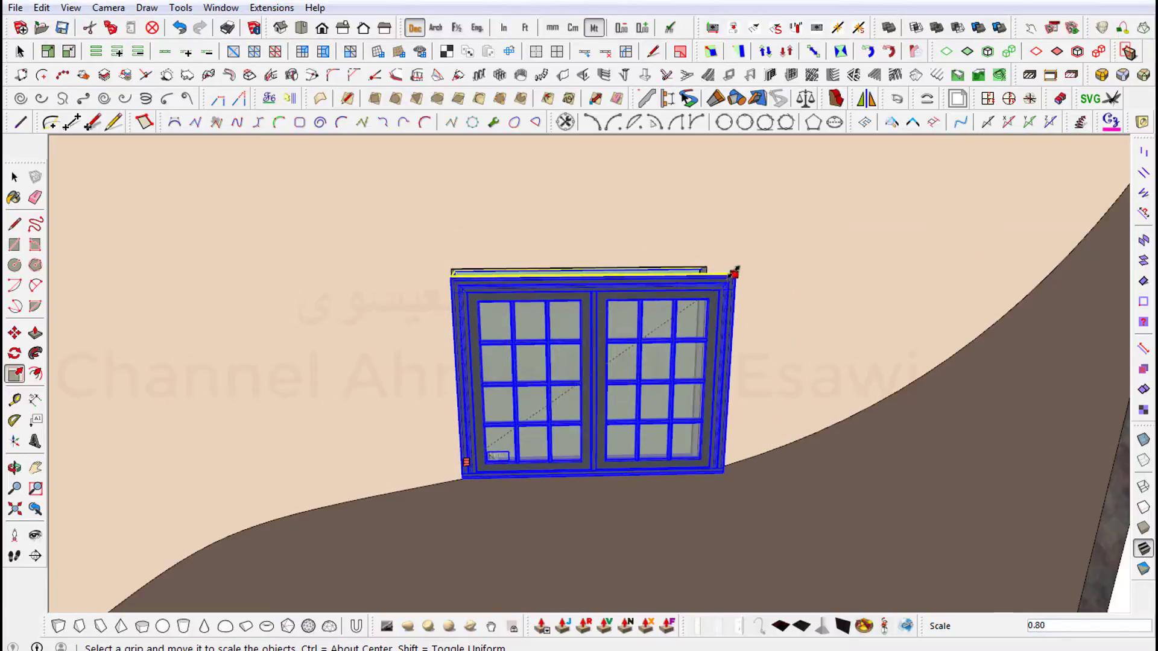
left_click_drag(727, 279, 740, 273)
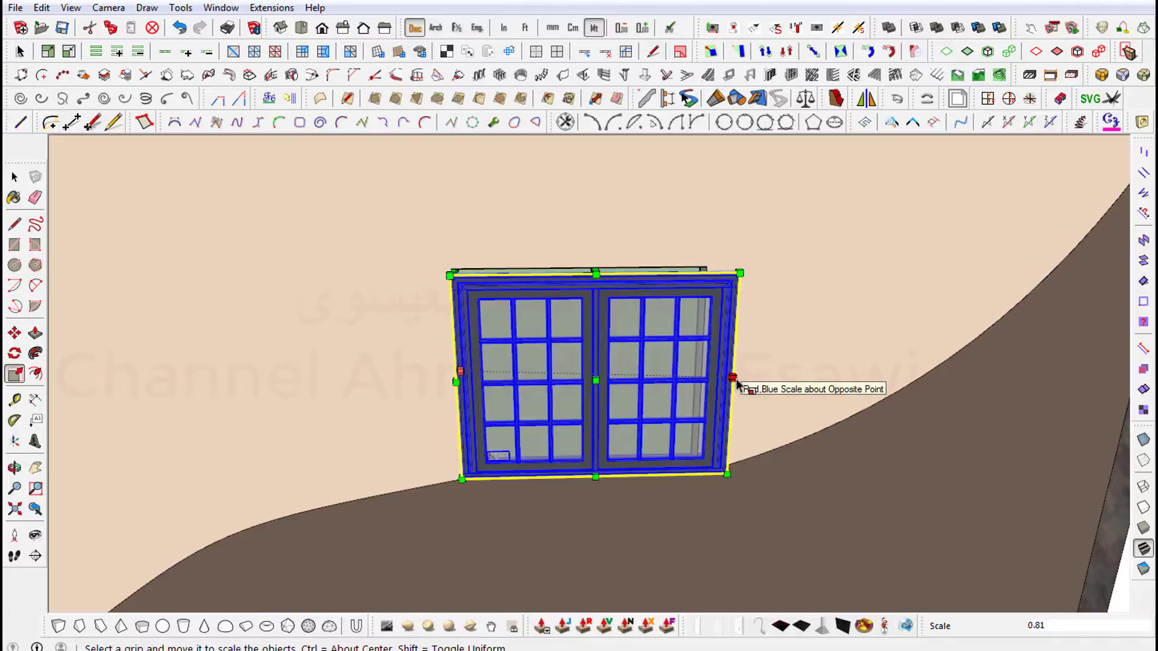
mouse_move(737, 384)
middle_mouse_down()
mouse_move(744, 377)
mouse_move(691, 422)
middle_mouse_up()
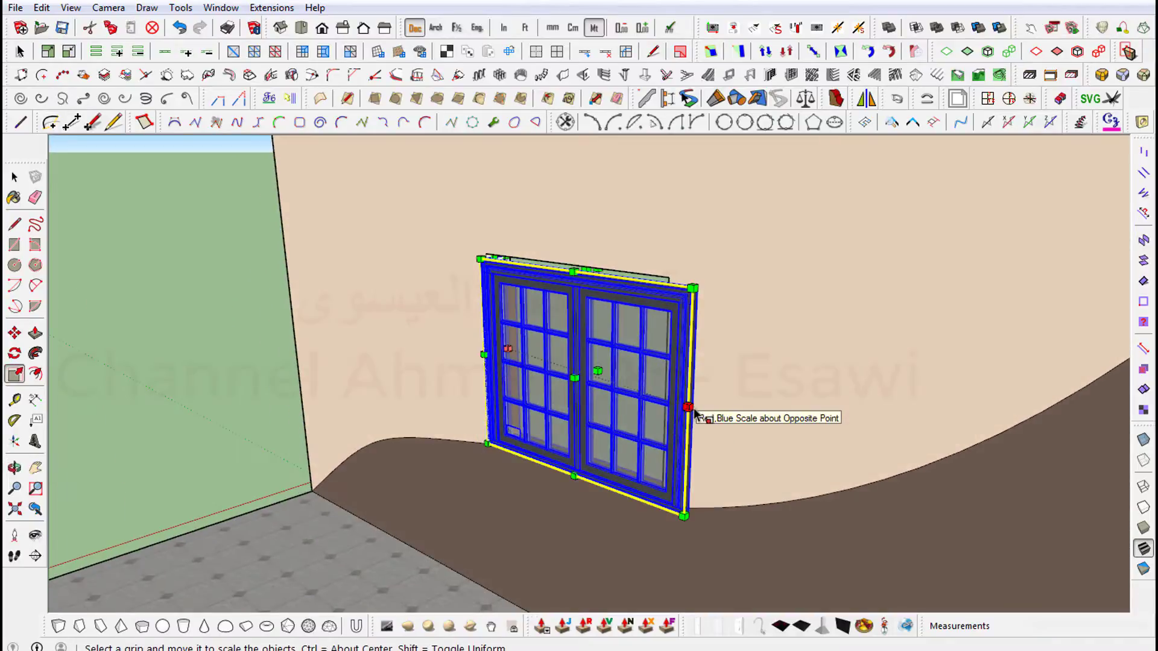
- Narrow the window from its right side and adjust its height from the top edge
left_click_drag(688, 407, 663, 400)
middle_click_drag(664, 400, 597, 468)
scroll(597, 469, "up", 3)
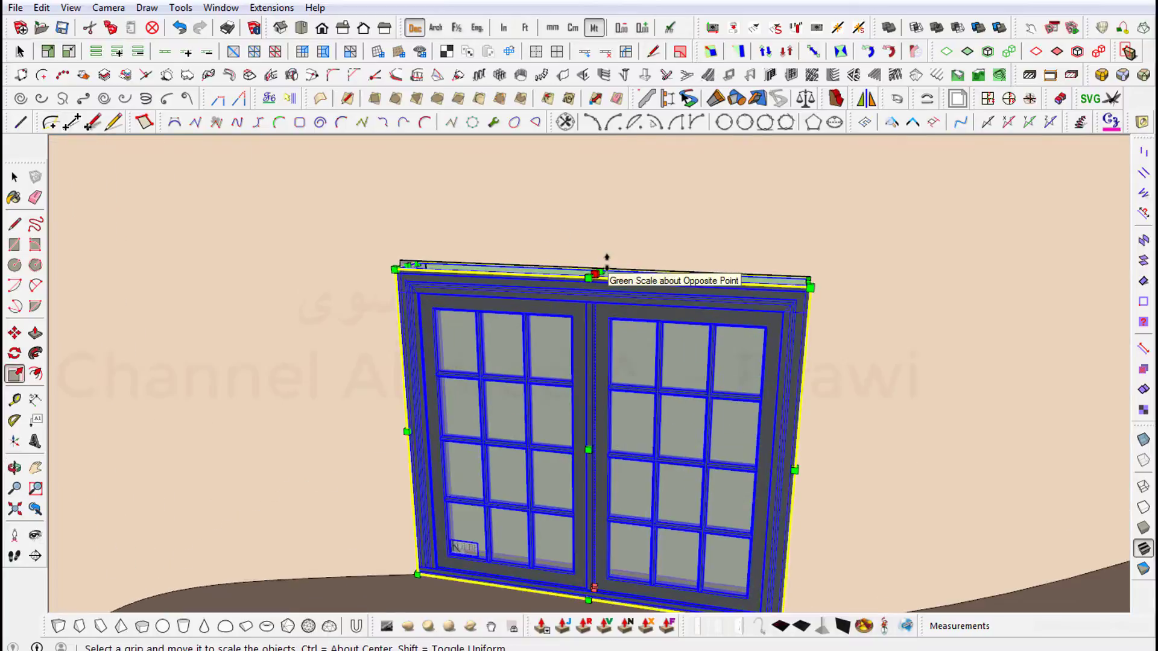
scroll(607, 262, "up", 3)
mouse_move(577, 290)
left_mouse_down()
mouse_move(580, 270)
mouse_move(597, 264)
left_mouse_up()
scroll(851, 436, "down", 2)
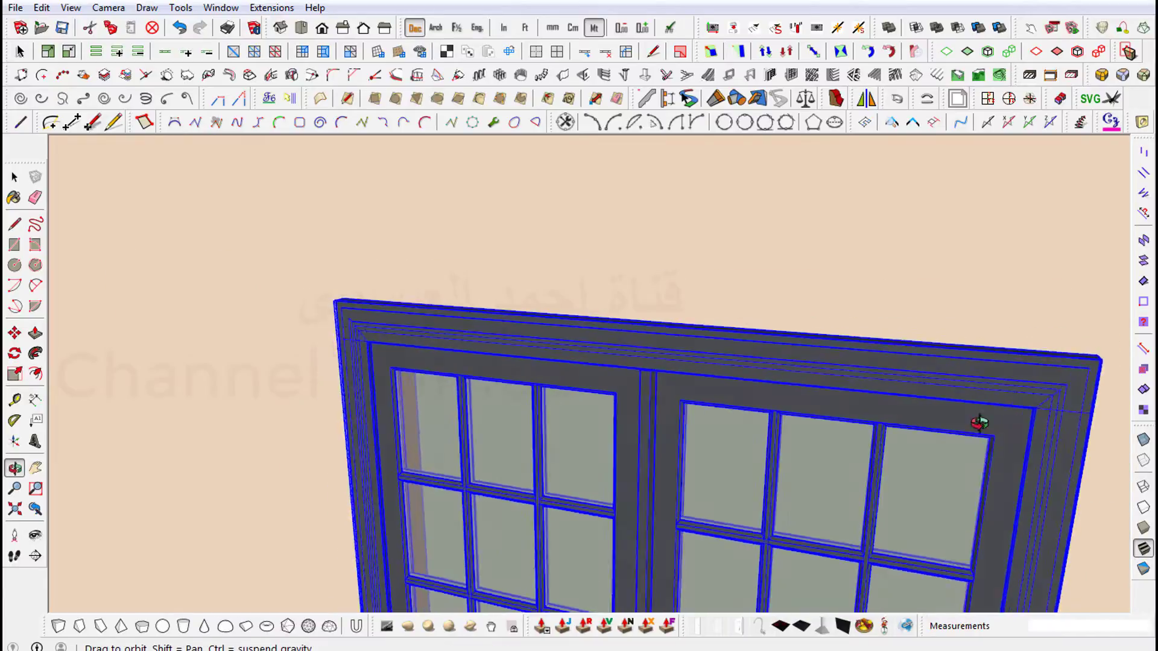
middle_click_drag(982, 420, 837, 372)
left_click_drag(837, 372, 961, 418)
key("s")
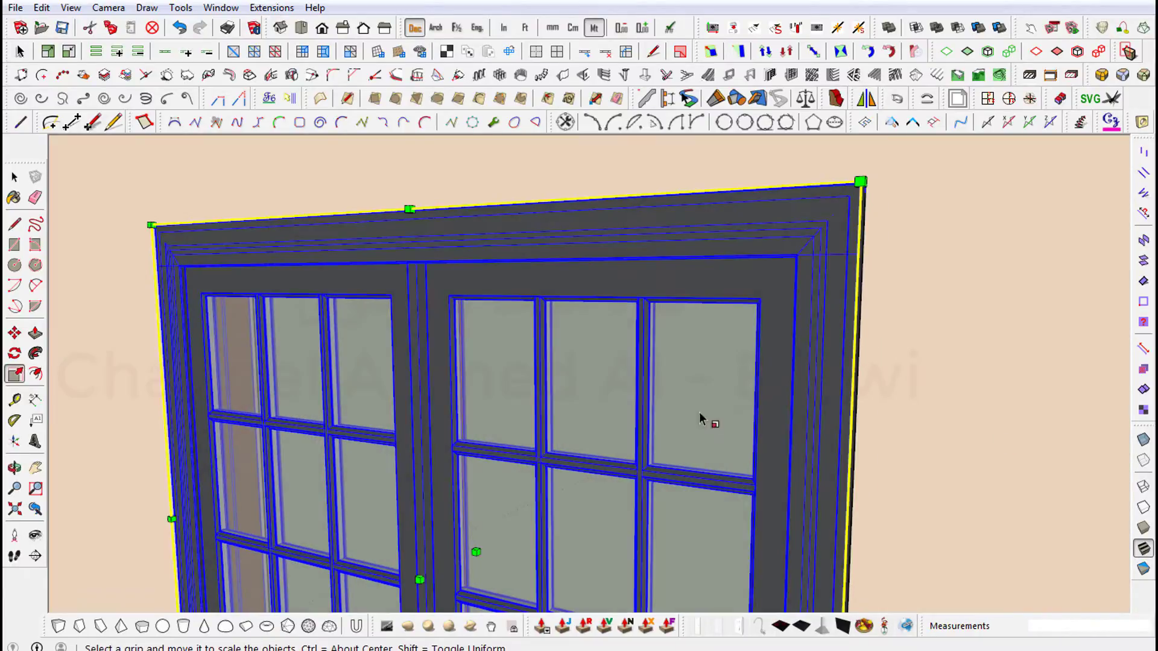
mouse_move(703, 416)
middle_mouse_down()
mouse_move(607, 396)
mouse_move(679, 491)
mouse_move(757, 496)
mouse_move(568, 414)
mouse_move(551, 381)
mouse_move(687, 494)
middle_mouse_up()
- Stretch the window along the blue axis to a scale of 1.14
scroll(692, 558, "down", 2)
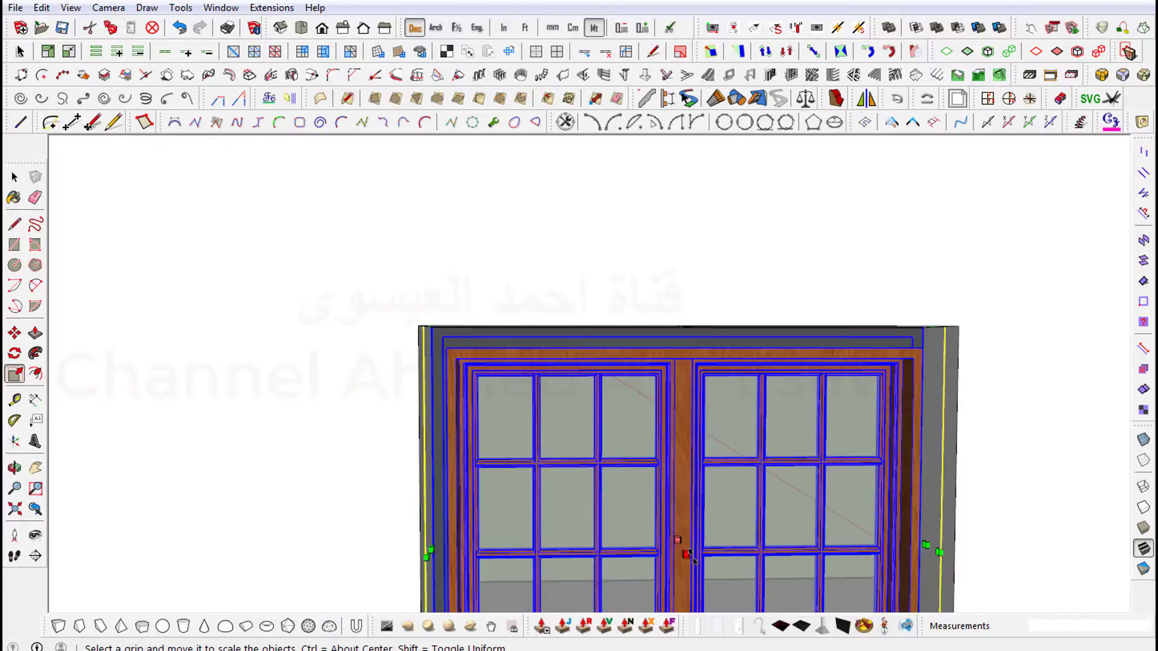
middle_click_drag(701, 585, 693, 476, "shift")
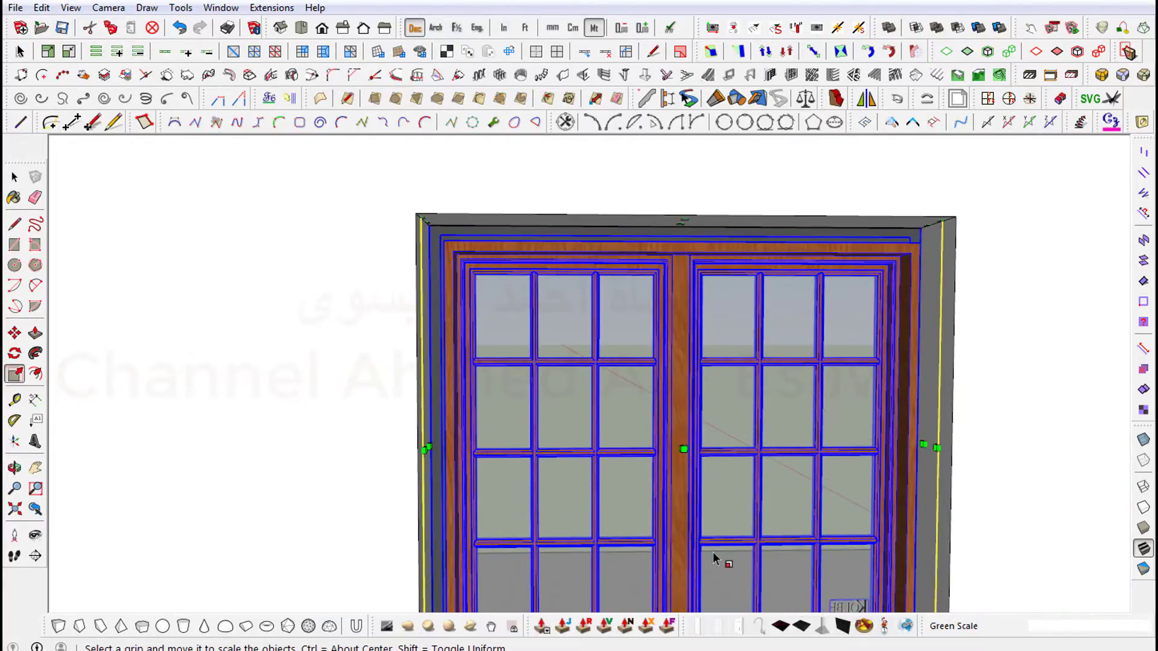
middle_click_drag(714, 559, 698, 328)
middle_click_drag(599, 519, 844, 645)
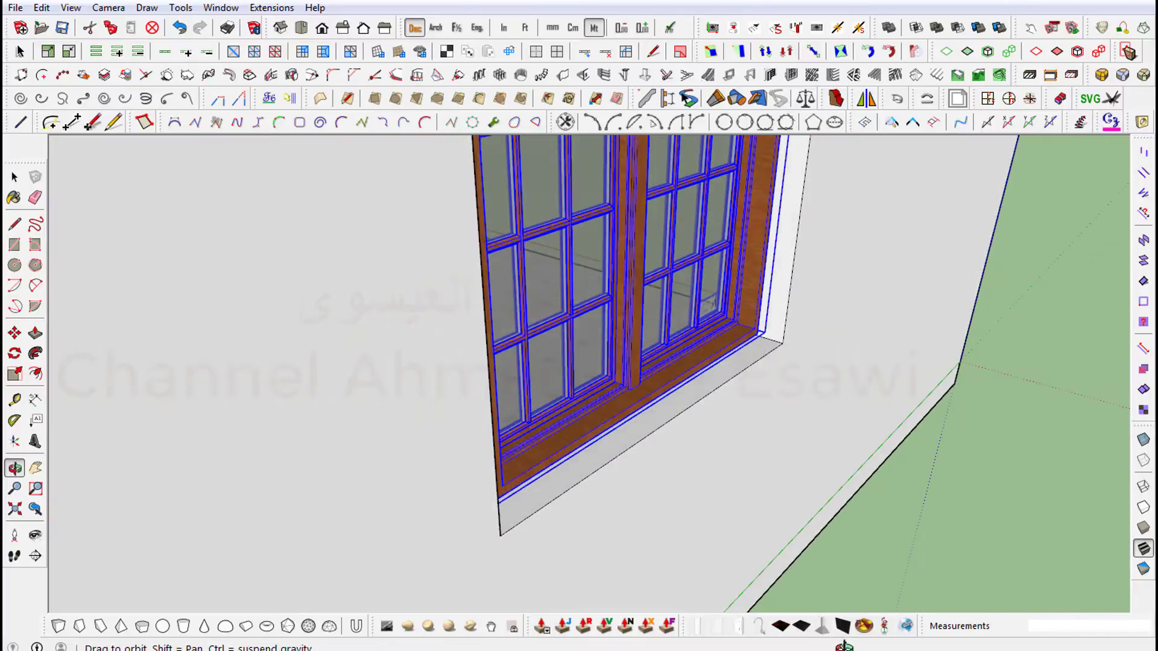
left_click_drag(660, 201, 677, 222)
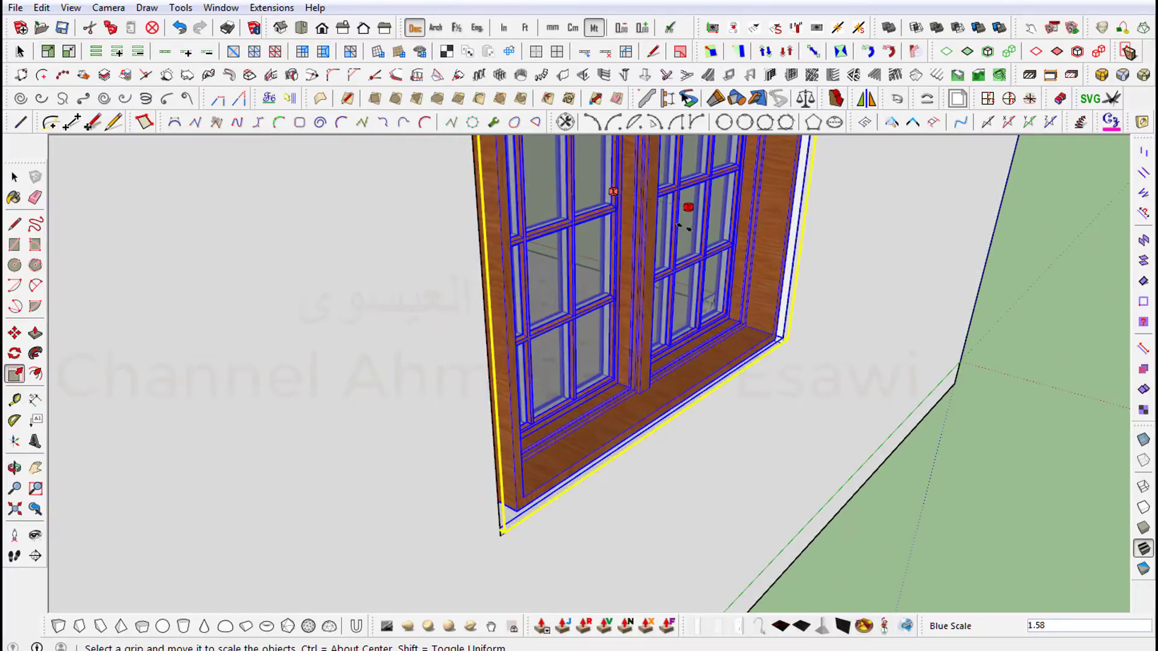
left_click_drag(678, 222, 681, 227)
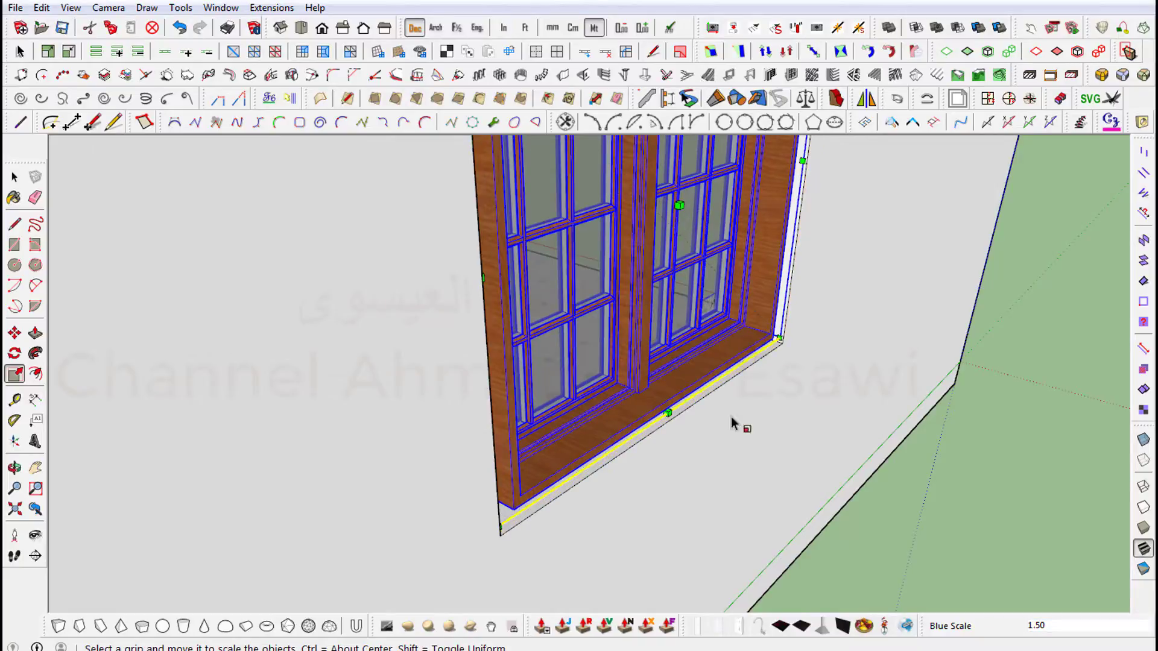
scroll(667, 418, "up", 3)
scroll(667, 425, "up", 2)
scroll(641, 381, "down", 1)
scroll(642, 381, "down", 2)
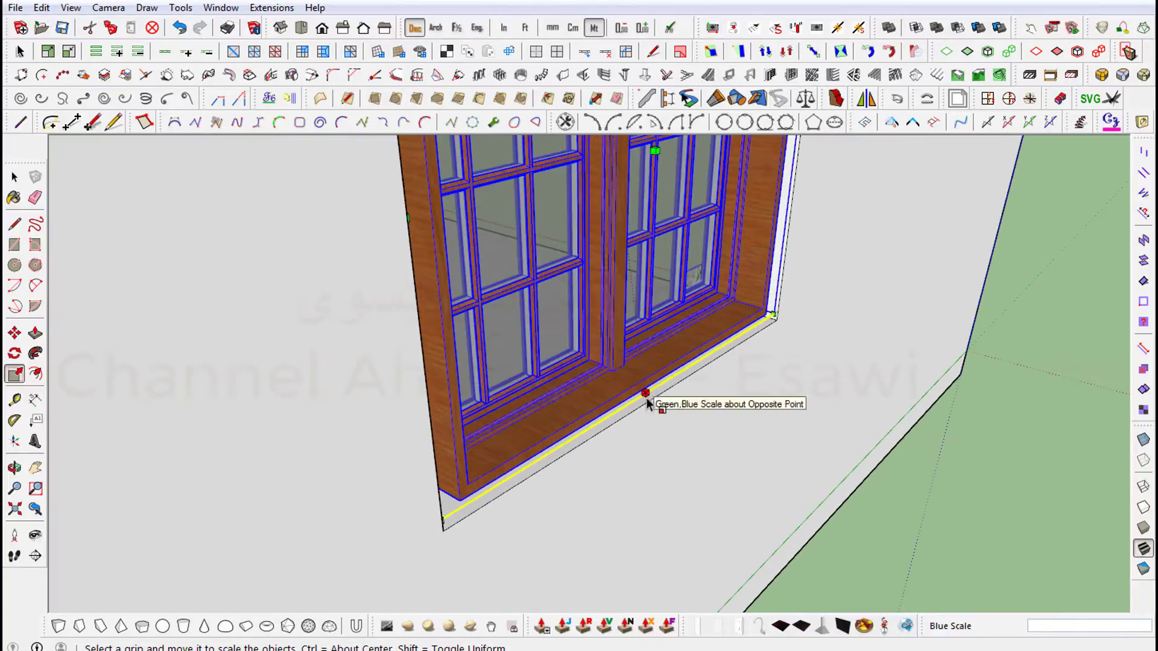
left_click_drag(655, 150, 666, 155)
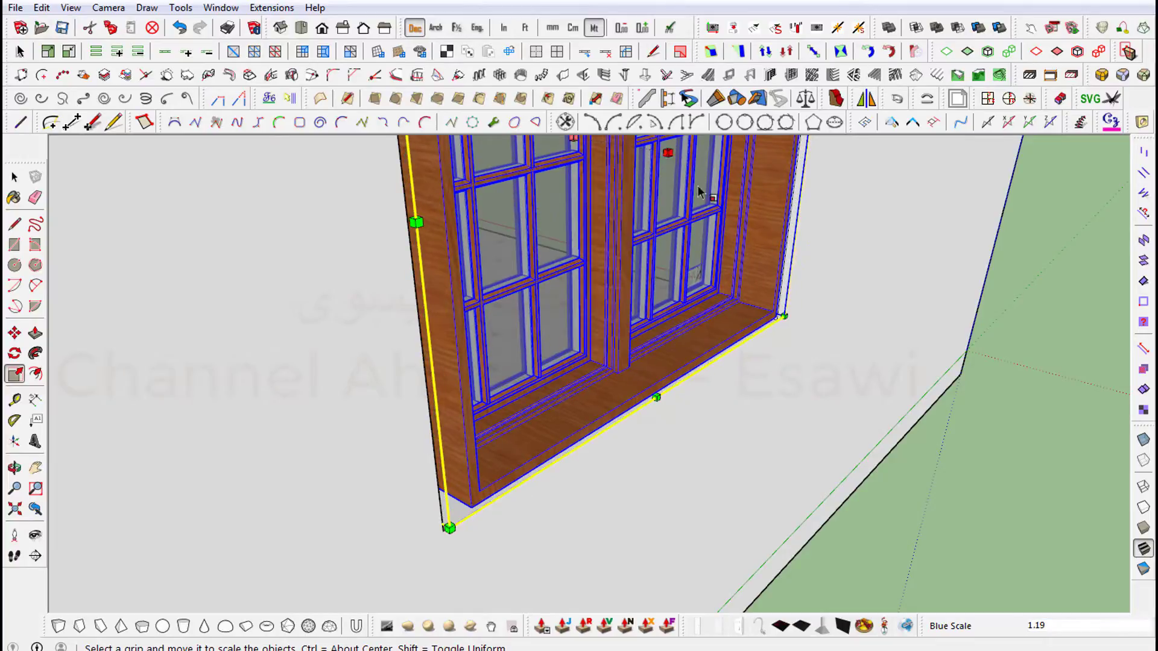
key("o")
mouse_move(743, 395)
left_mouse_down()
mouse_move(749, 447)
mouse_move(718, 432)
mouse_move(757, 344)
left_mouse_up()
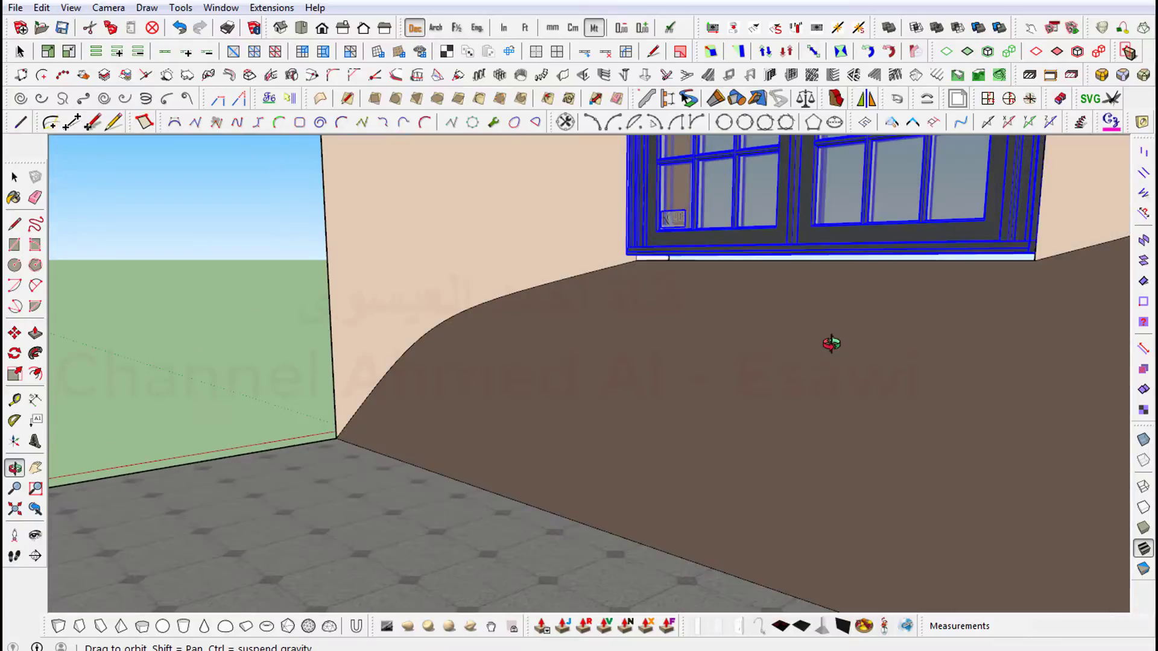
- Extend the window's bottom edge to a green scale of 1.02 to meet the wall
key("s")
scroll(772, 259, "up", 3)
scroll(844, 259, "up", 2)
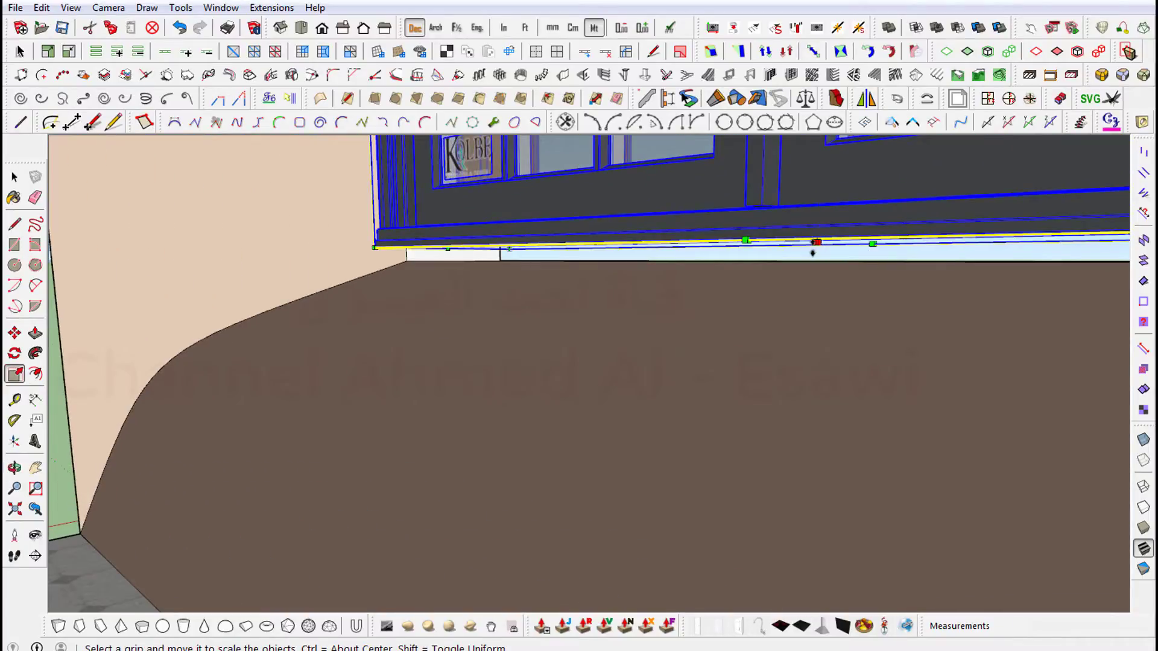
left_click_drag(814, 246, 814, 265)
left_click(814, 265)
scroll(615, 320, "down", 2)
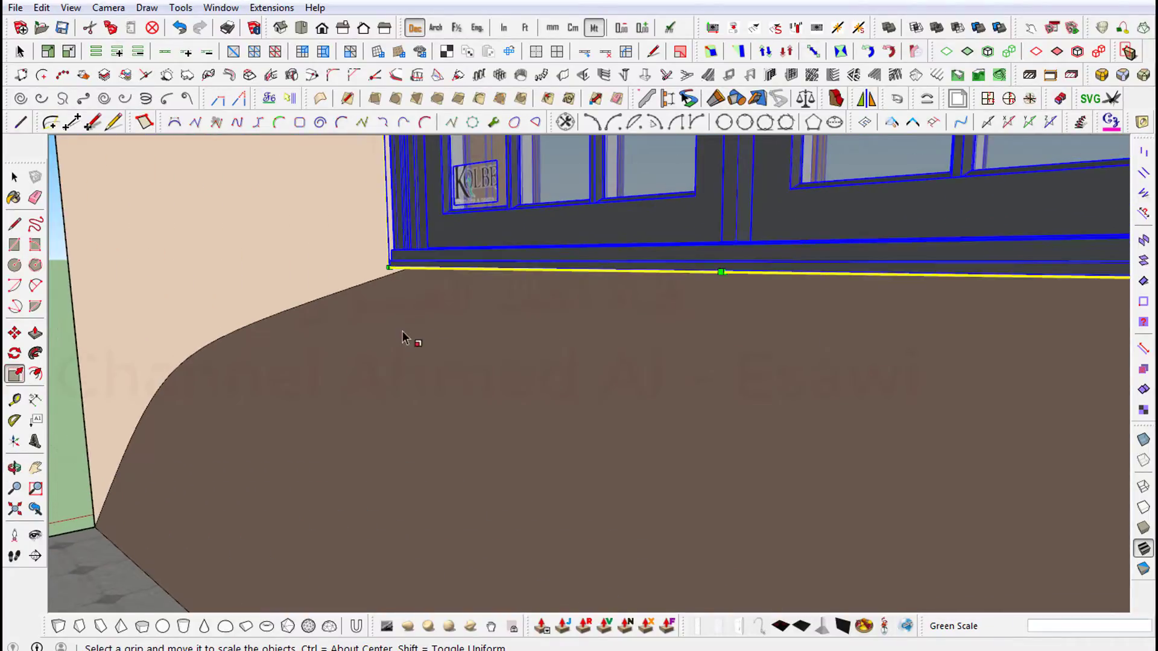
scroll(542, 350, "down", 3)
scroll(725, 392, "up", 1)
scroll(838, 422, "up", 2)
scroll(835, 427, "down", 3)
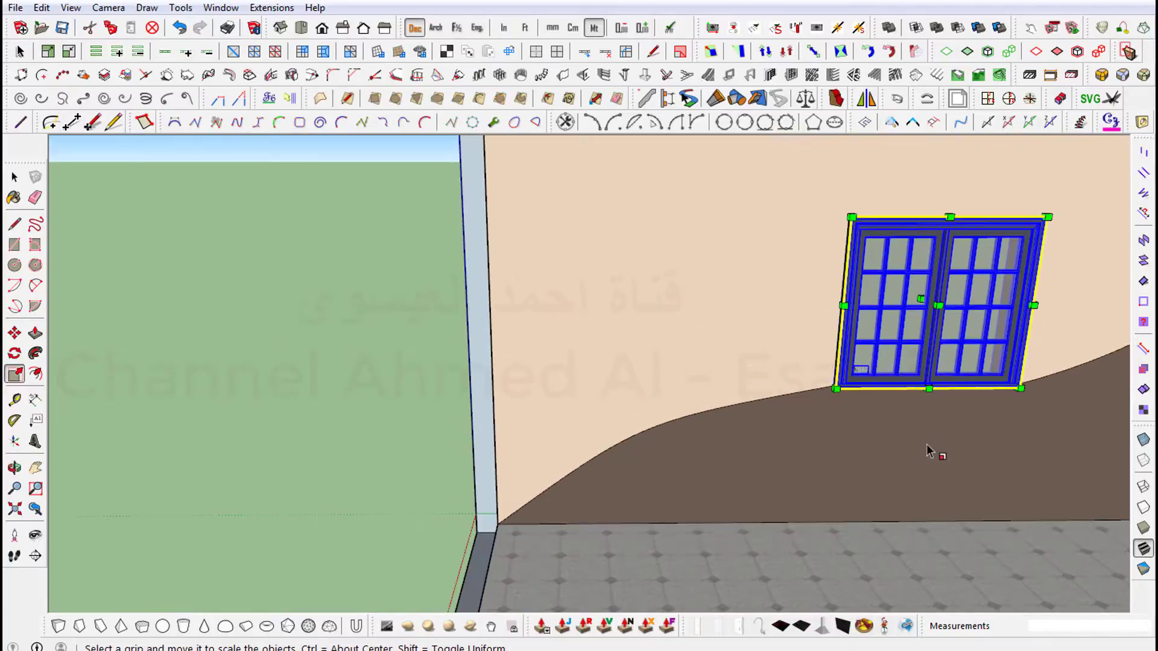
scroll(784, 392, "up", 1)
scroll(705, 317, "up", 2)
scroll(613, 359, "up", 2)
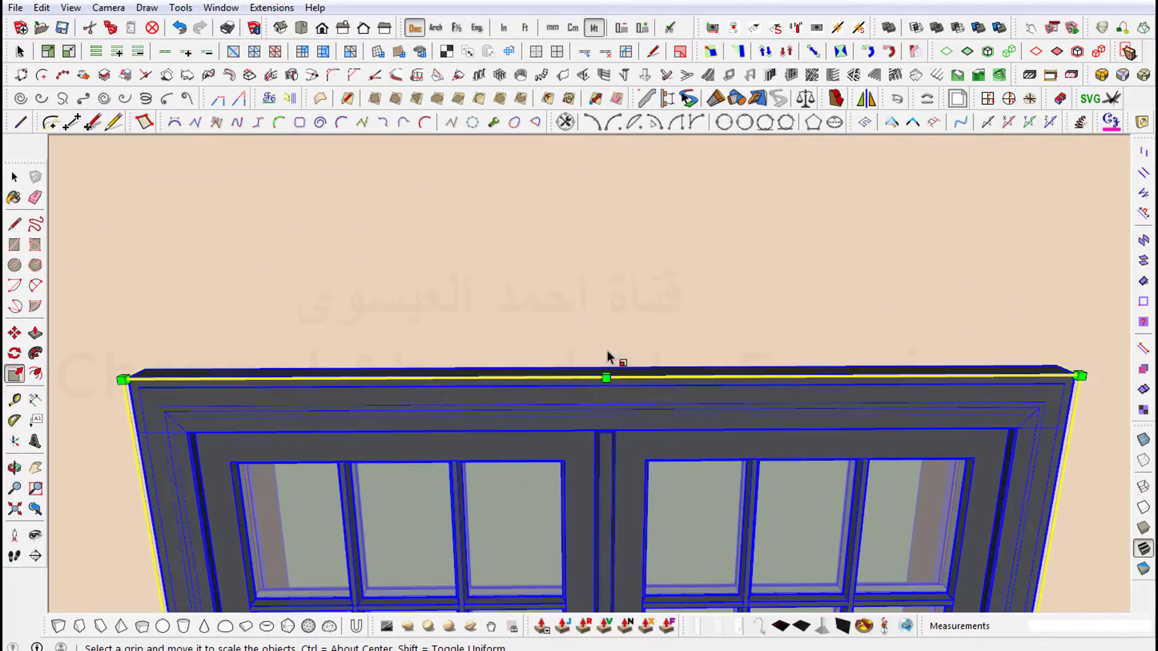
scroll(603, 354, "up", 2)
scroll(603, 354, "up", 1)
key("space")
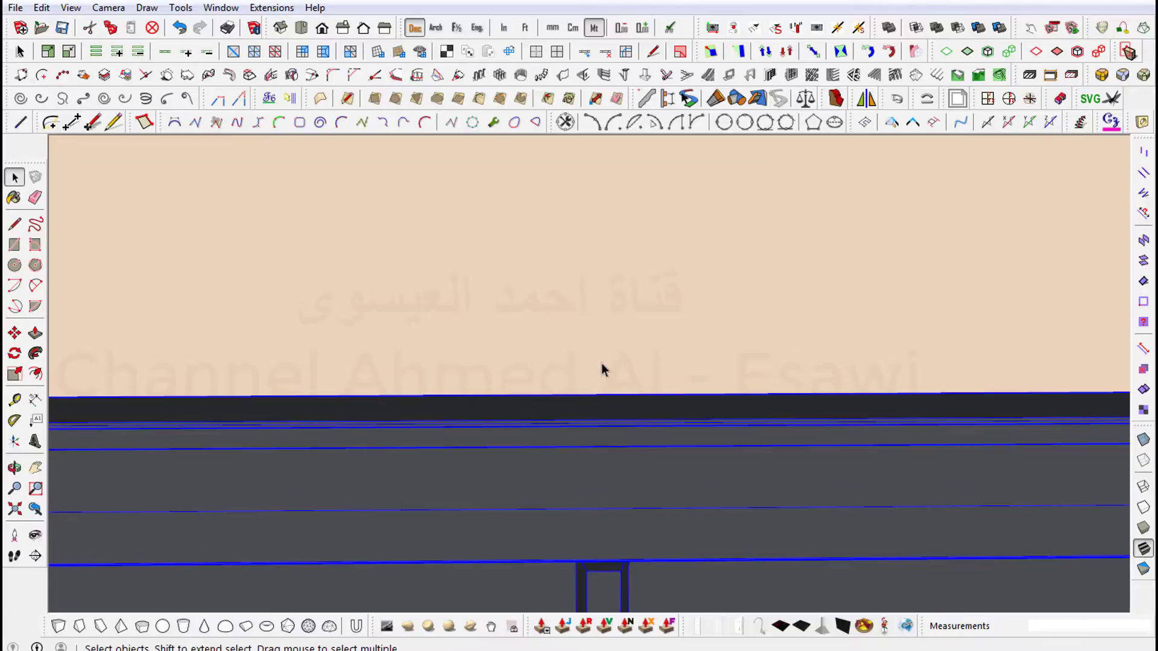
scroll(603, 374, "down", 3)
- Search 3D Warehouse for 'door' and browse the door model results
type("d")
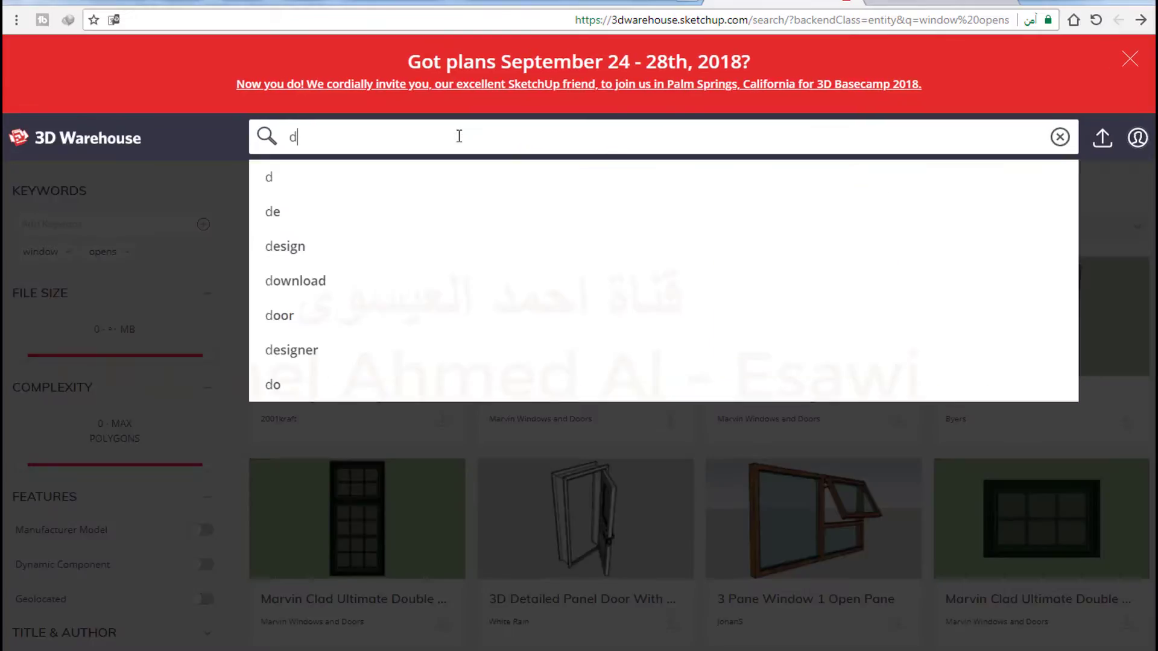
type("oor")
key("Return")
scroll(744, 380, "down", 3)
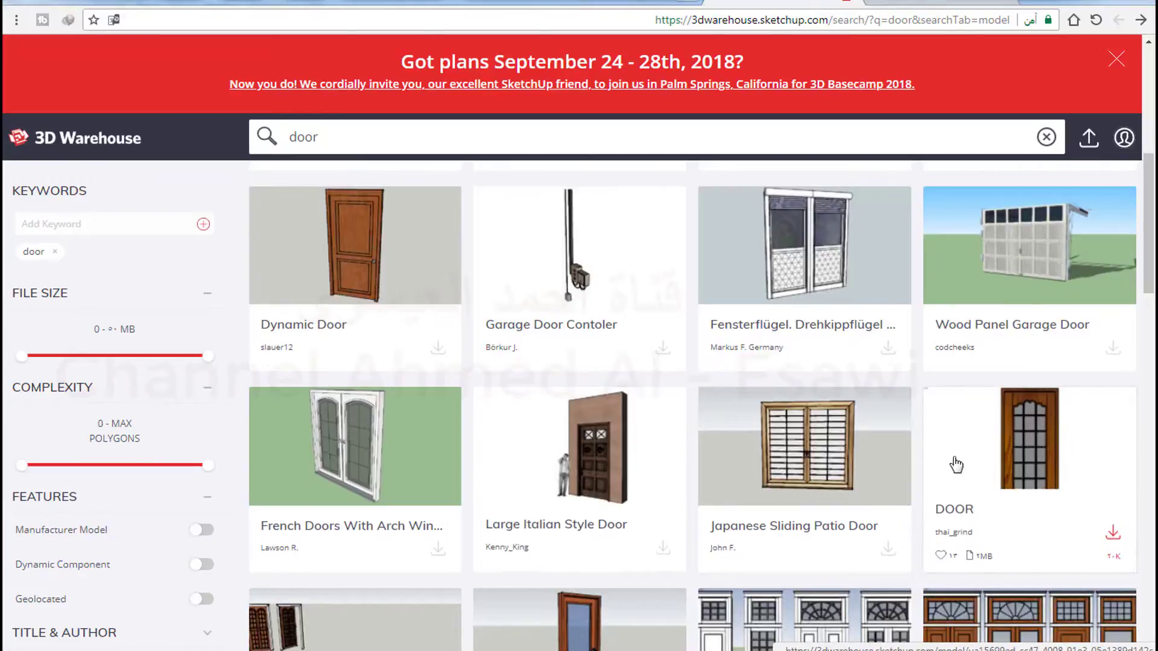
scroll(956, 465, "down", 4)
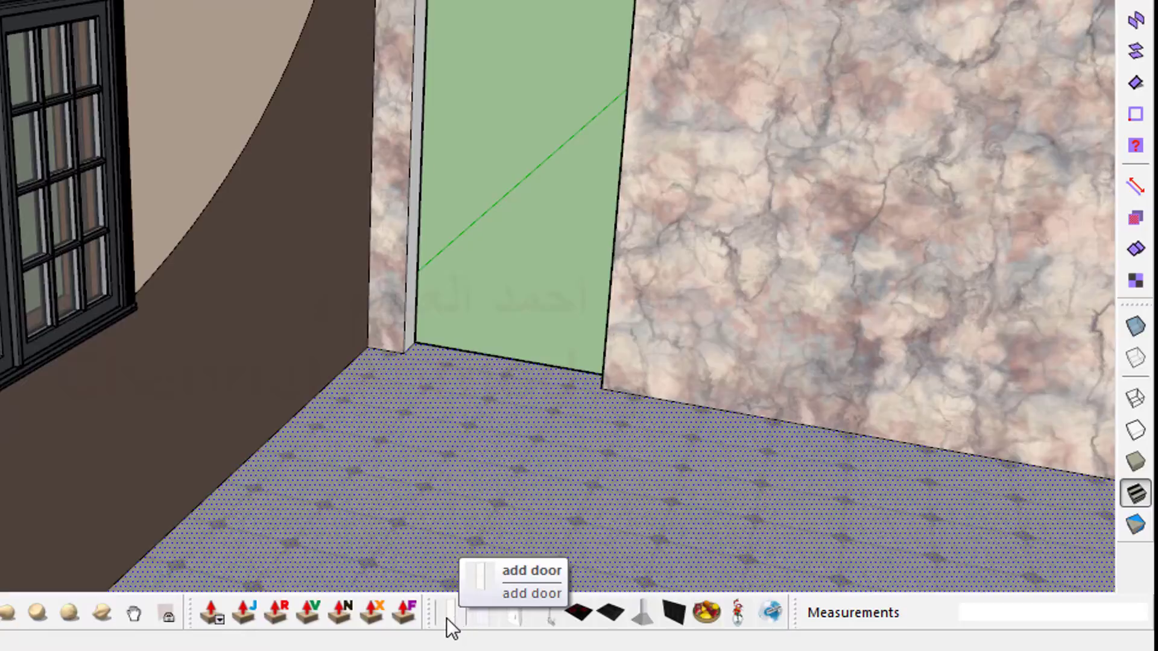
- Place the downloaded door component into the wall opening
left_click(446, 617)
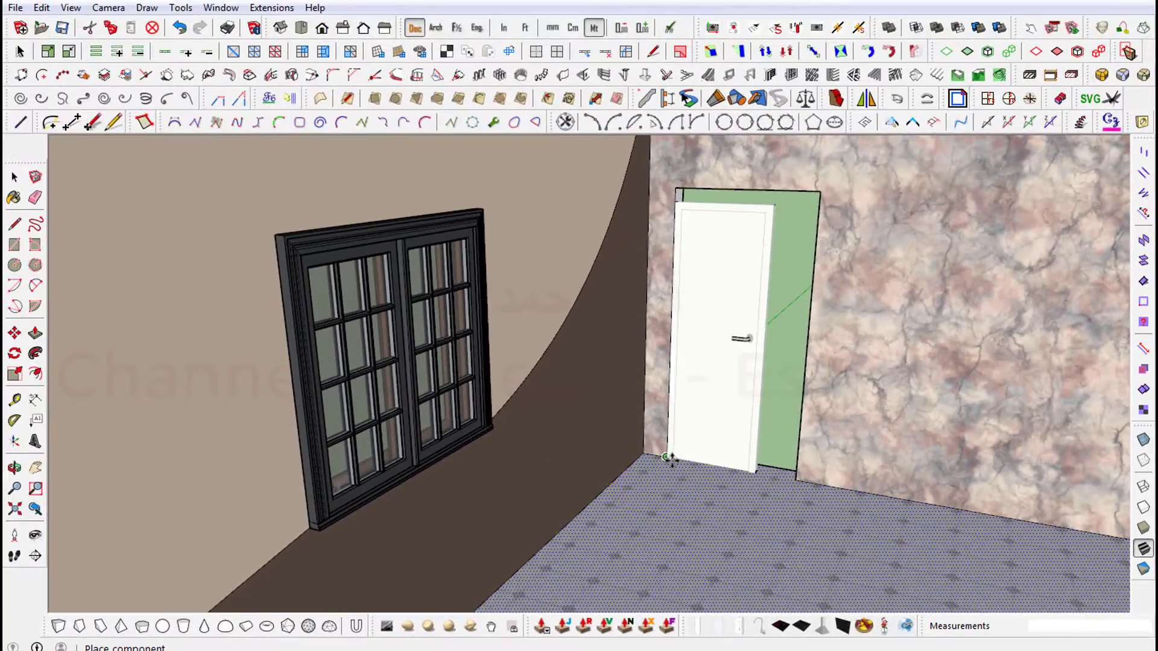
left_click(669, 457)
scroll(724, 483, "up", 3)
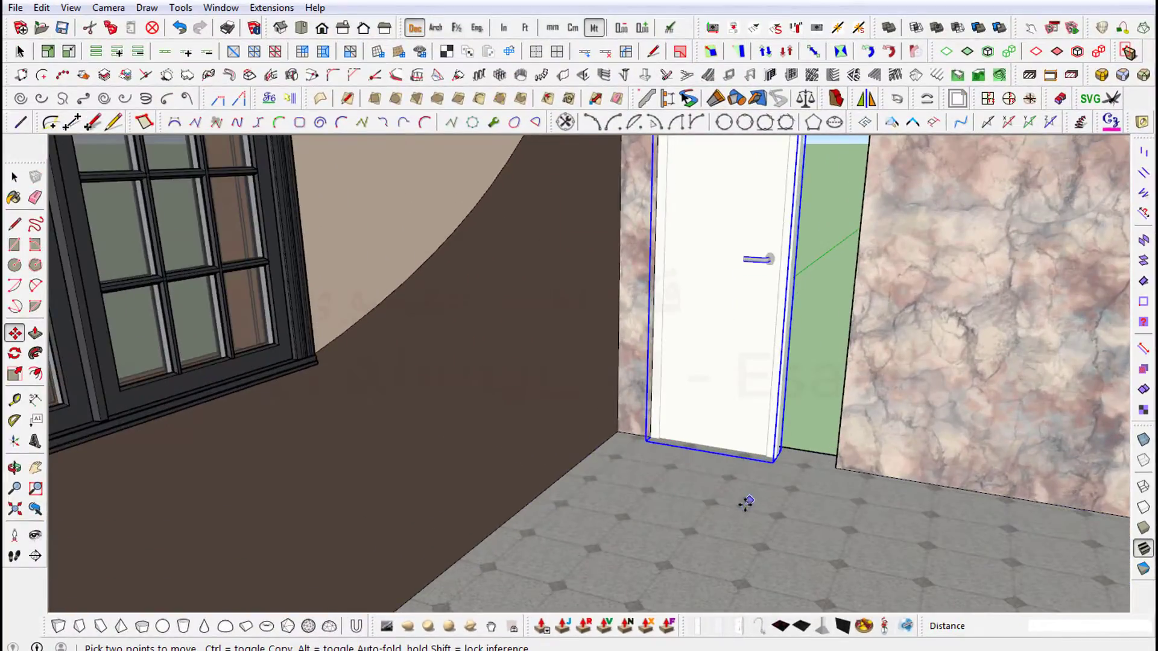
scroll(732, 509, "up", 2)
scroll(730, 470, "up", 3)
middle_click_drag(728, 421, 715, 513, "shift")
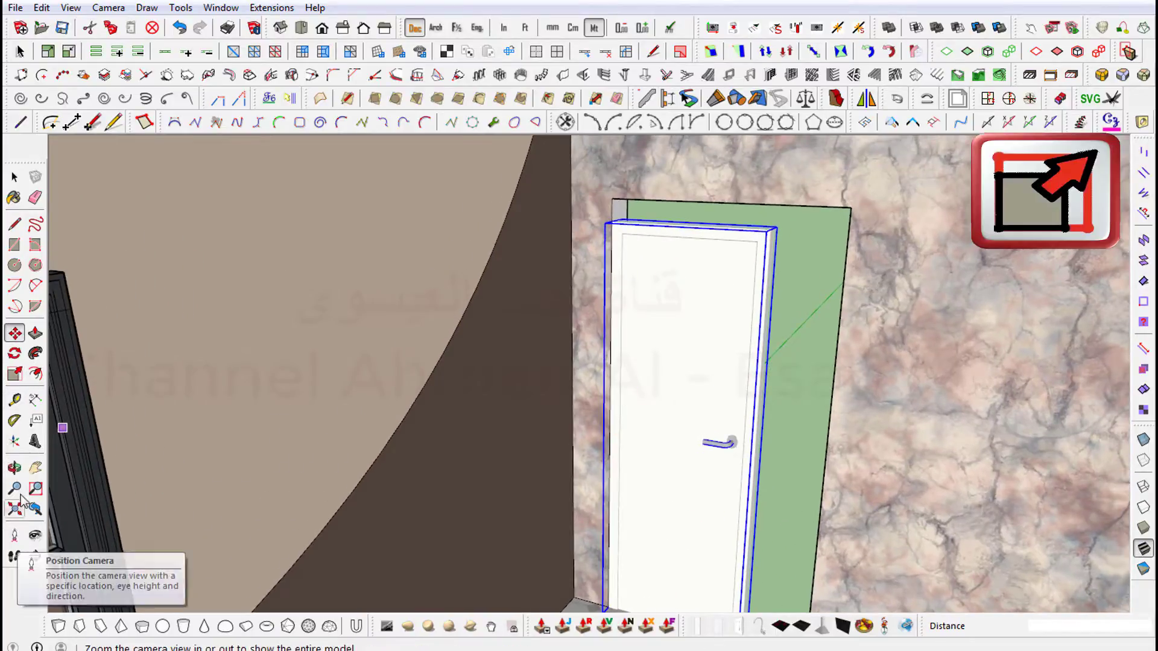
- Scale the door wider with the red grip and taller with the blue grip to fill the opening
left_click(14, 374)
middle_click_drag(840, 478, 869, 477, "shift")
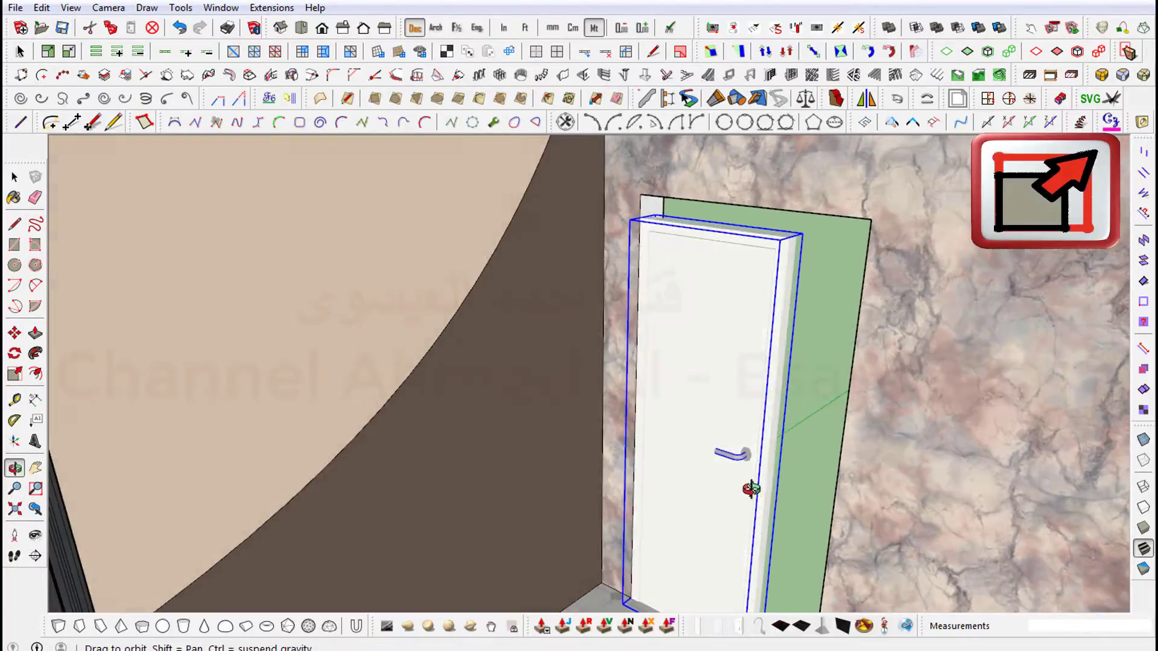
left_click_drag(771, 473, 834, 499)
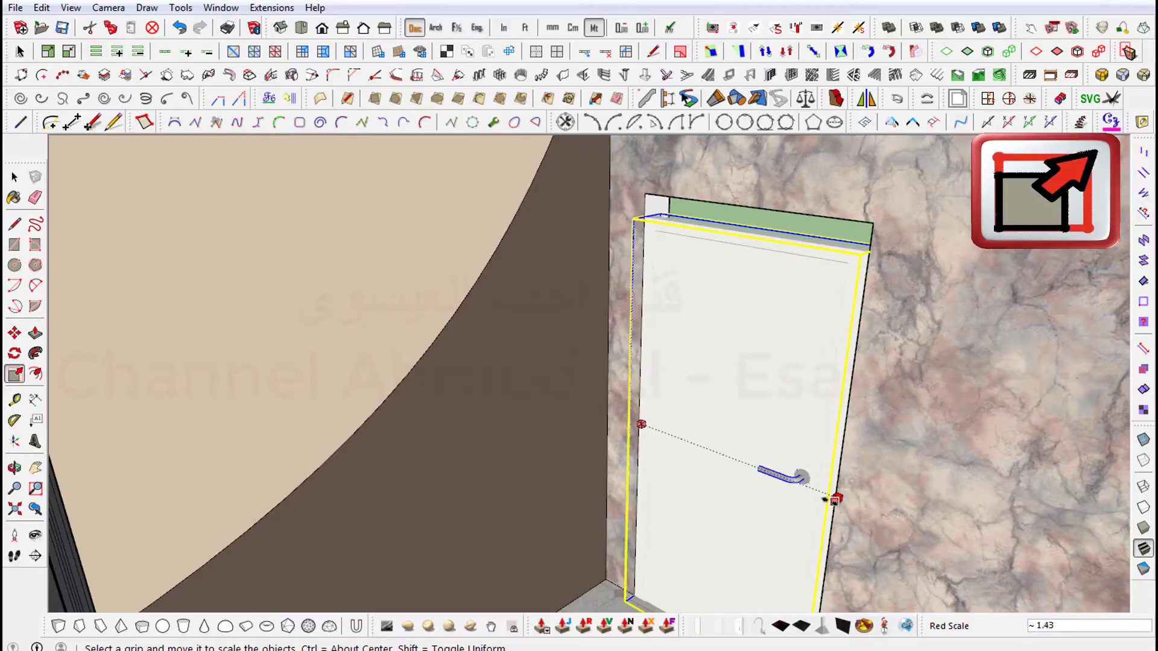
left_click_drag(747, 234, 754, 207)
scroll(676, 452, "down", 2)
key("o")
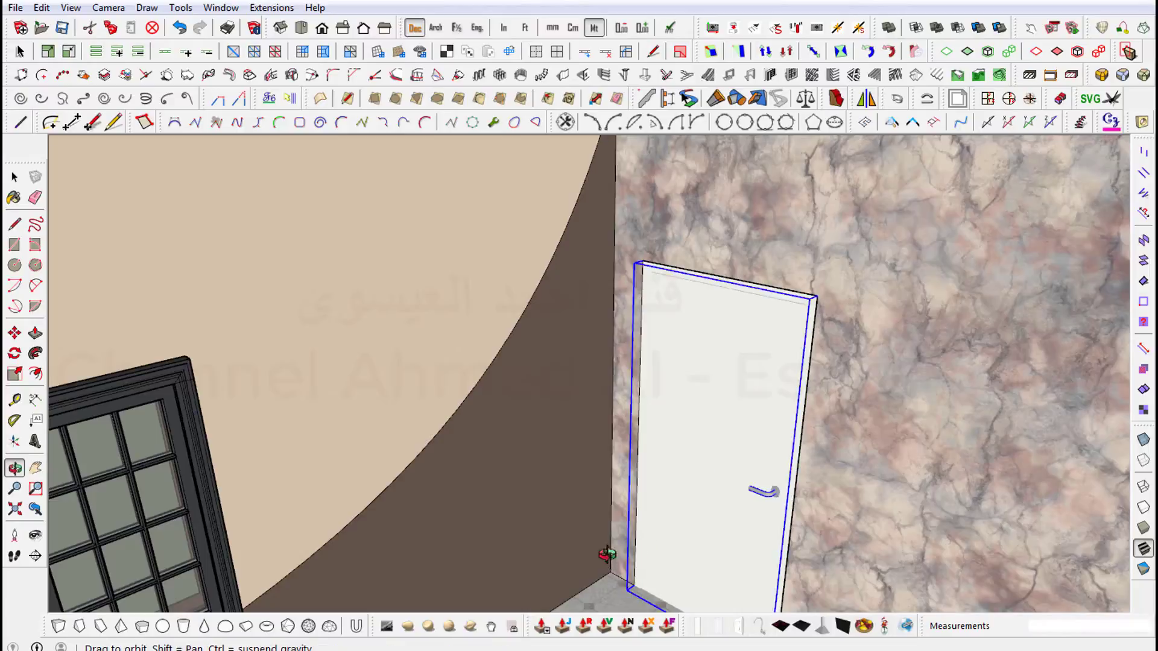
mouse_move(844, 420)
middle_mouse_down()
mouse_move(822, 530)
mouse_move(693, 246)
middle_mouse_up()
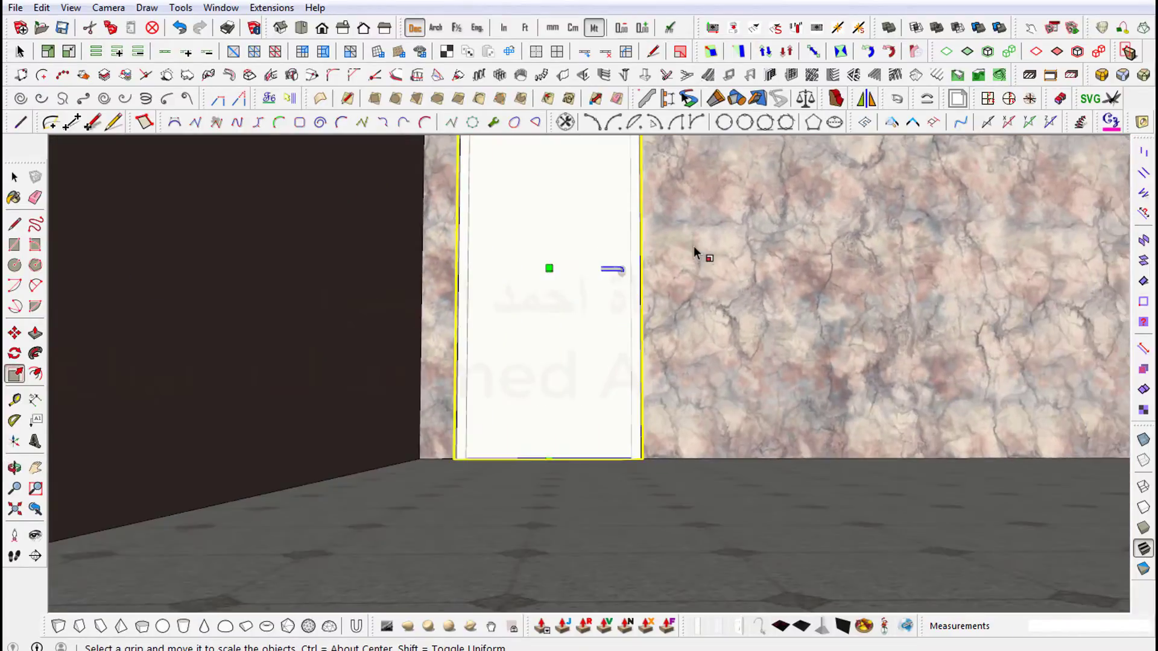
mouse_move(680, 542)
middle_mouse_down()
mouse_move(675, 374)
mouse_move(682, 408)
mouse_move(623, 633)
middle_mouse_up()
key("space")
- Test the door's swing with the Interact tool, opening and closing it, then select it
middle_click_drag(628, 535, 613, 564)
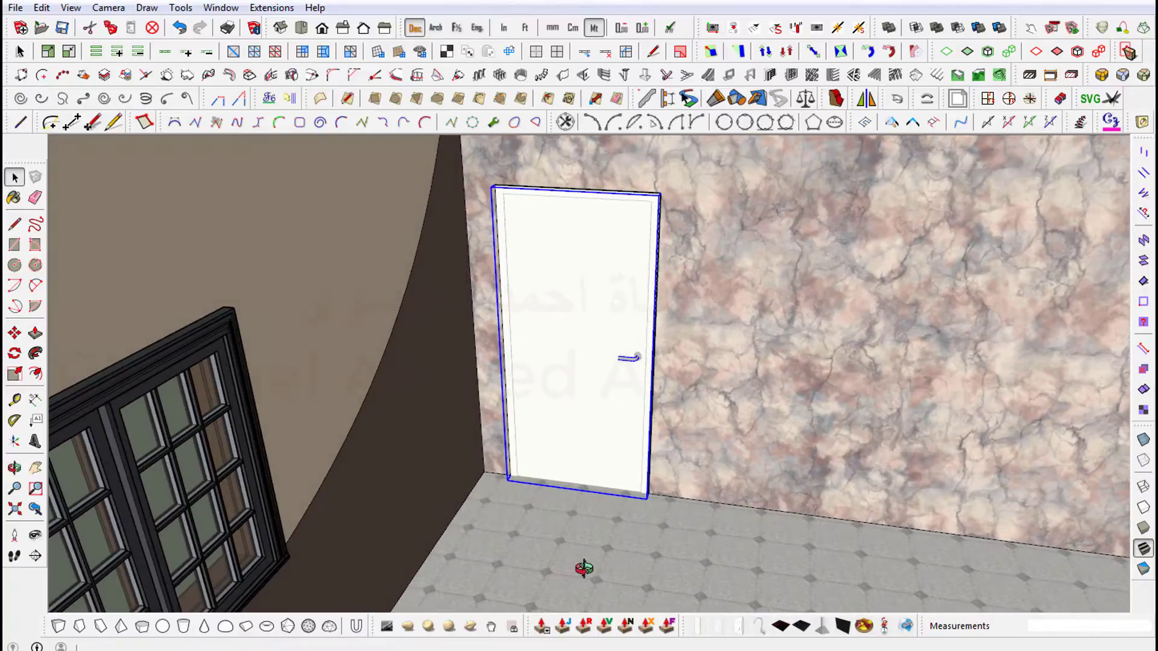
left_click(709, 529)
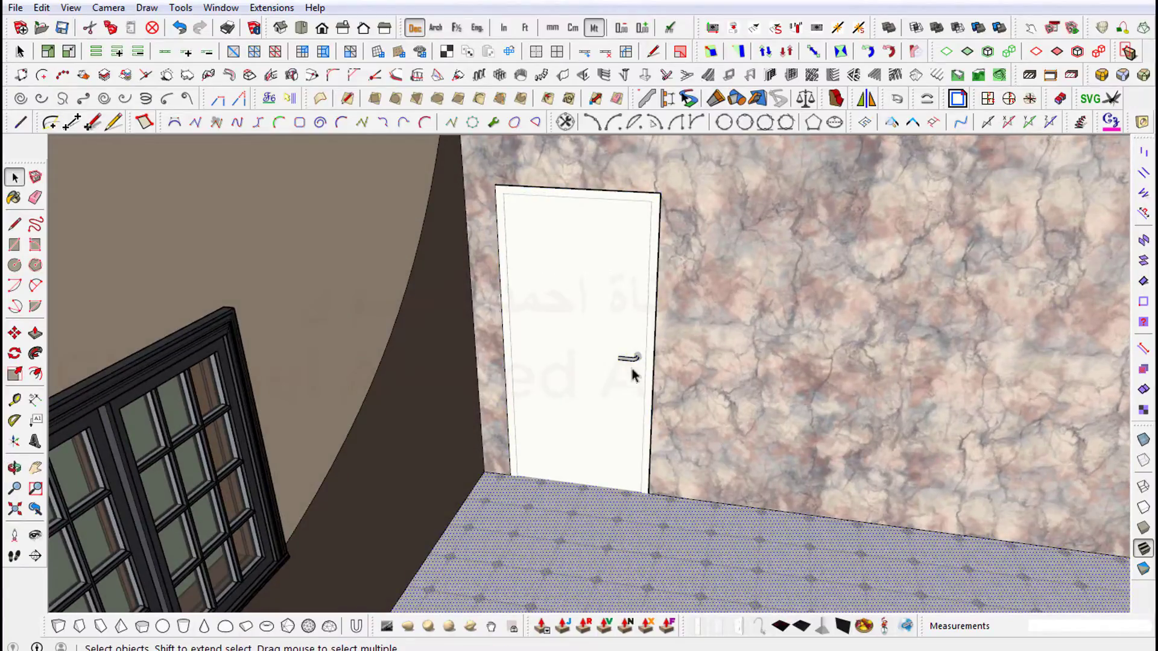
left_click(1030, 28)
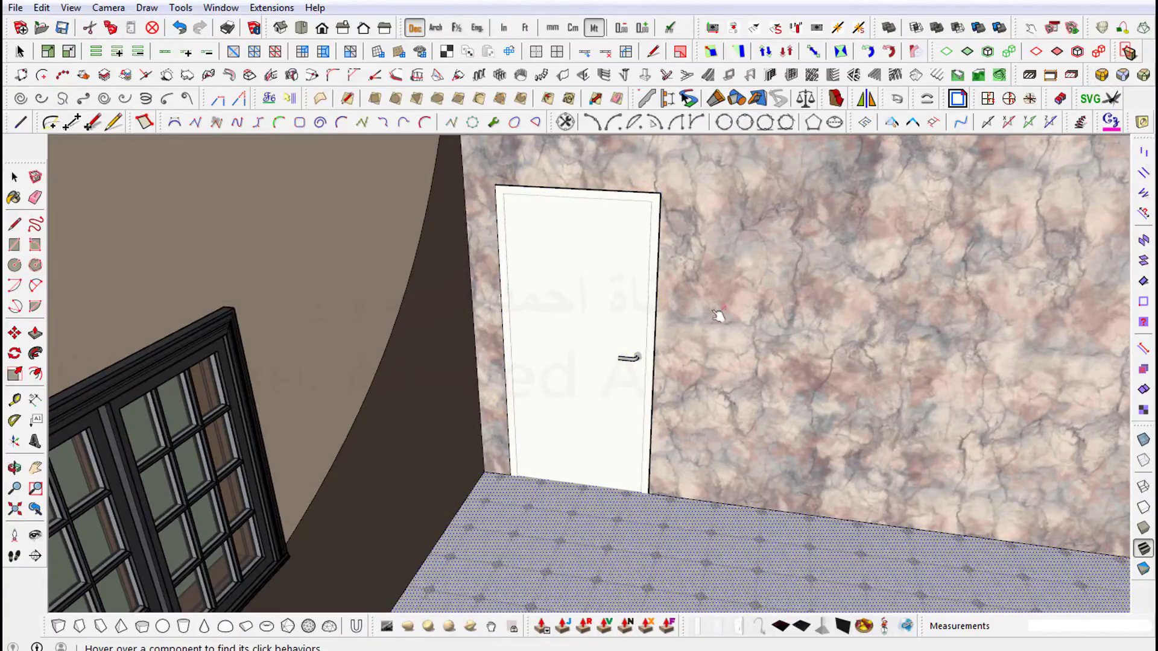
left_click(634, 373)
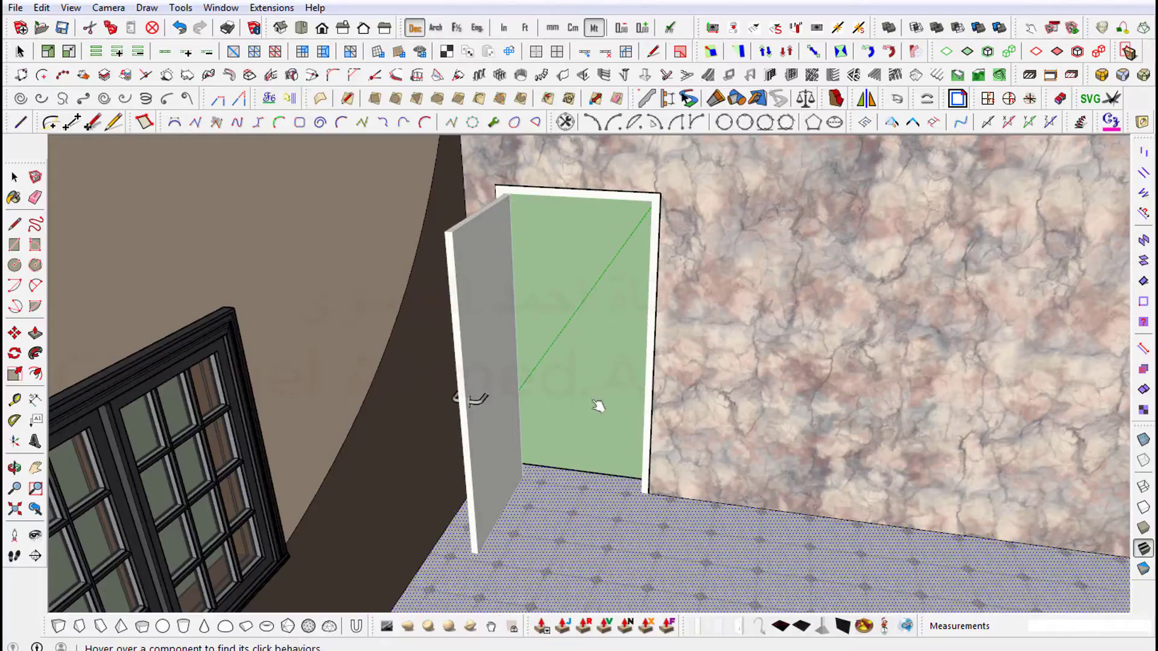
left_click(481, 403)
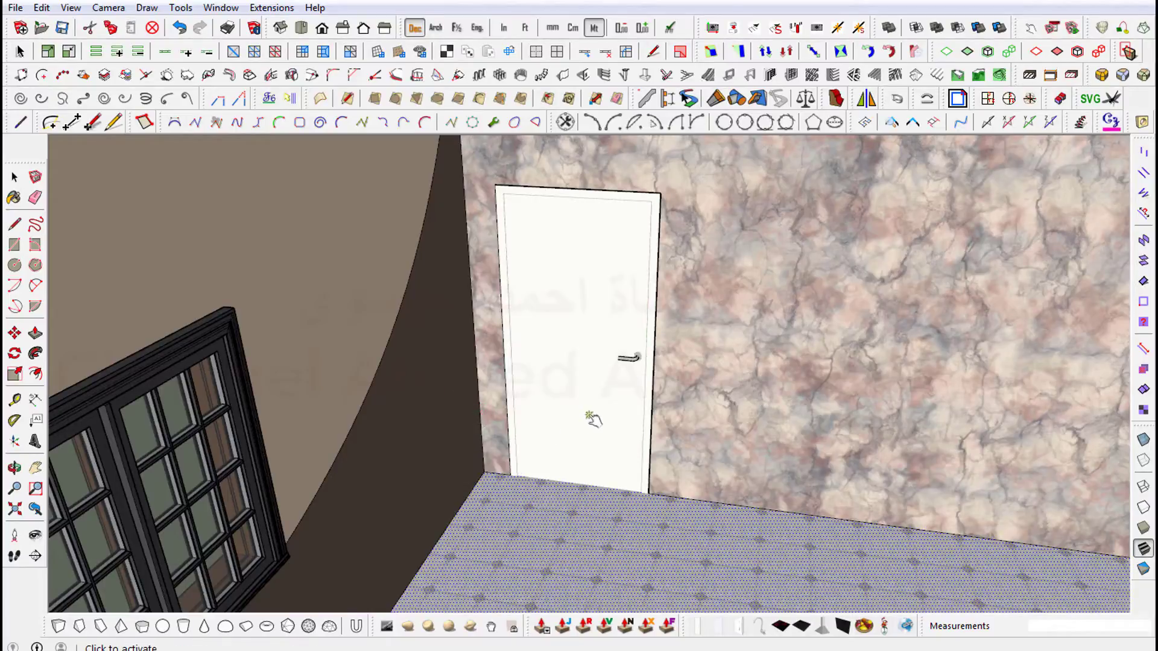
key("space")
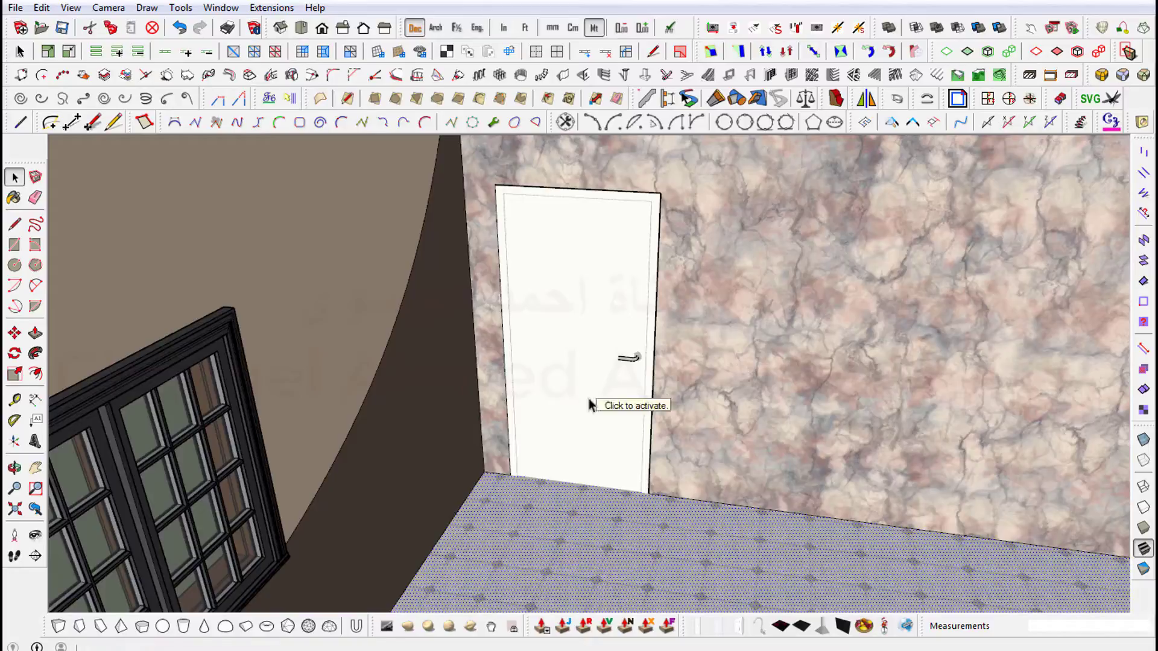
left_click(574, 384)
- Enter the door component and select the door leaf face
double_click(574, 337)
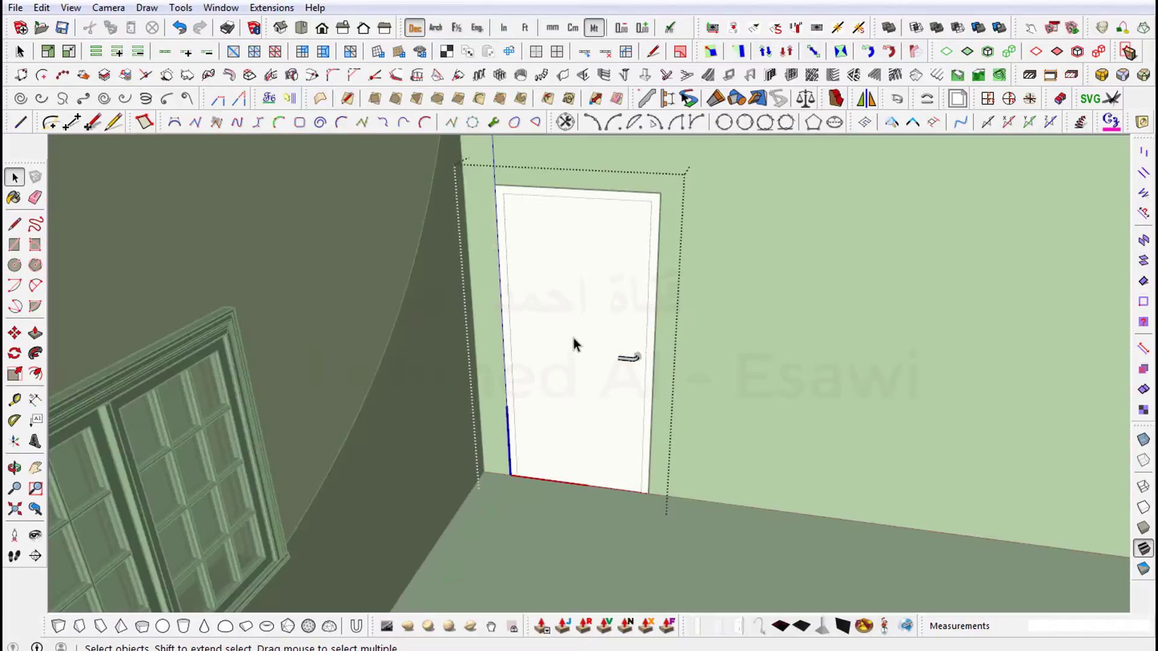
left_click(573, 335)
left_click(573, 335)
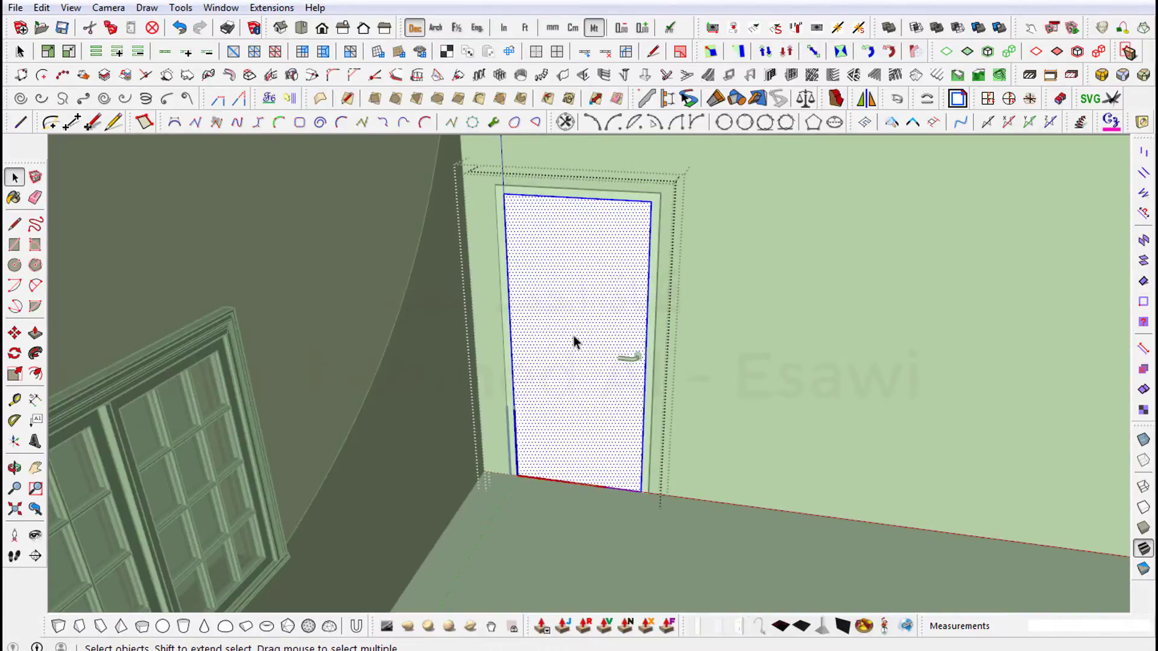
- Paint the door leaf with akb-bocote from the Wood materials and view its texture settings
left_click(14, 197)
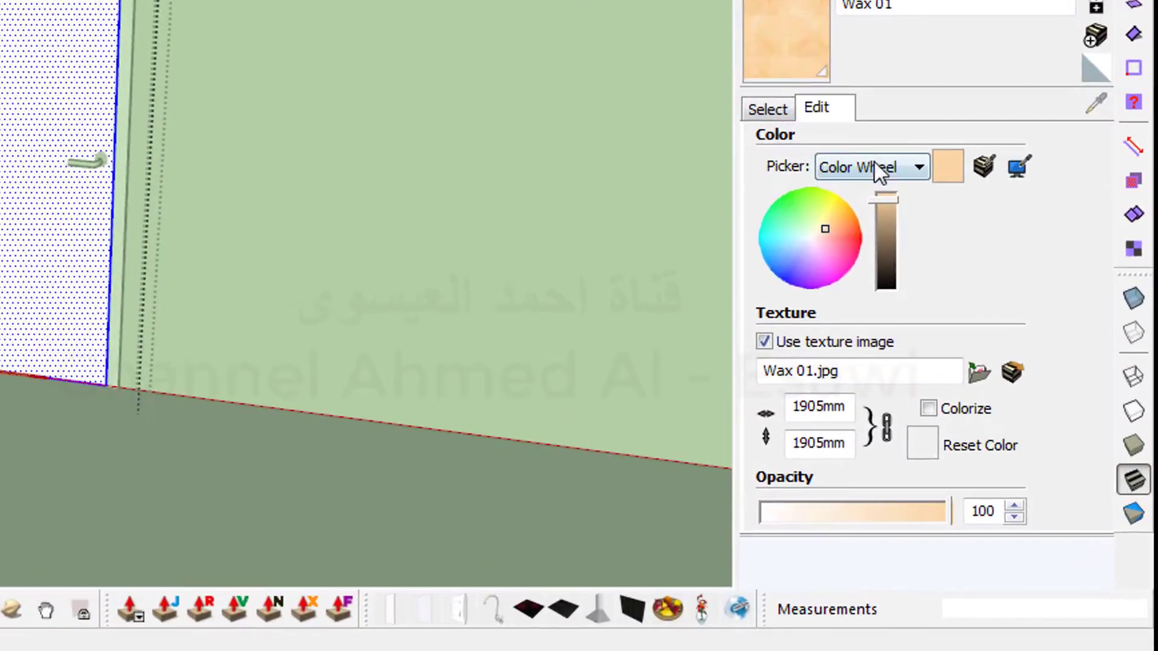
left_click(923, 325)
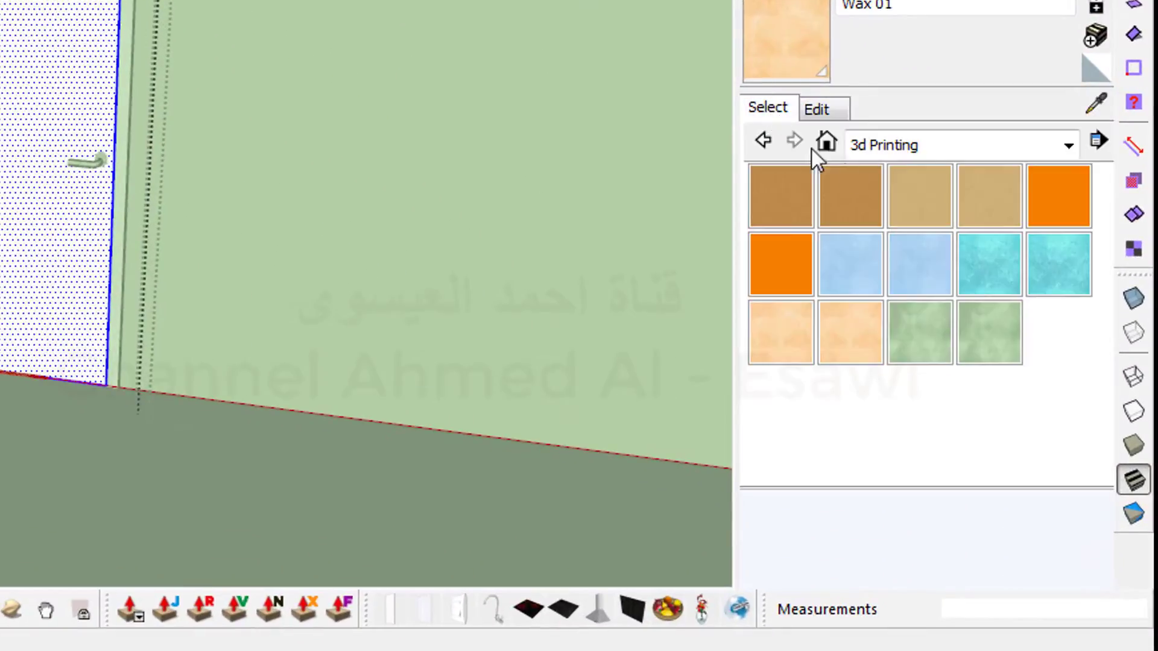
left_click(978, 150)
scroll(959, 374, "down", 4)
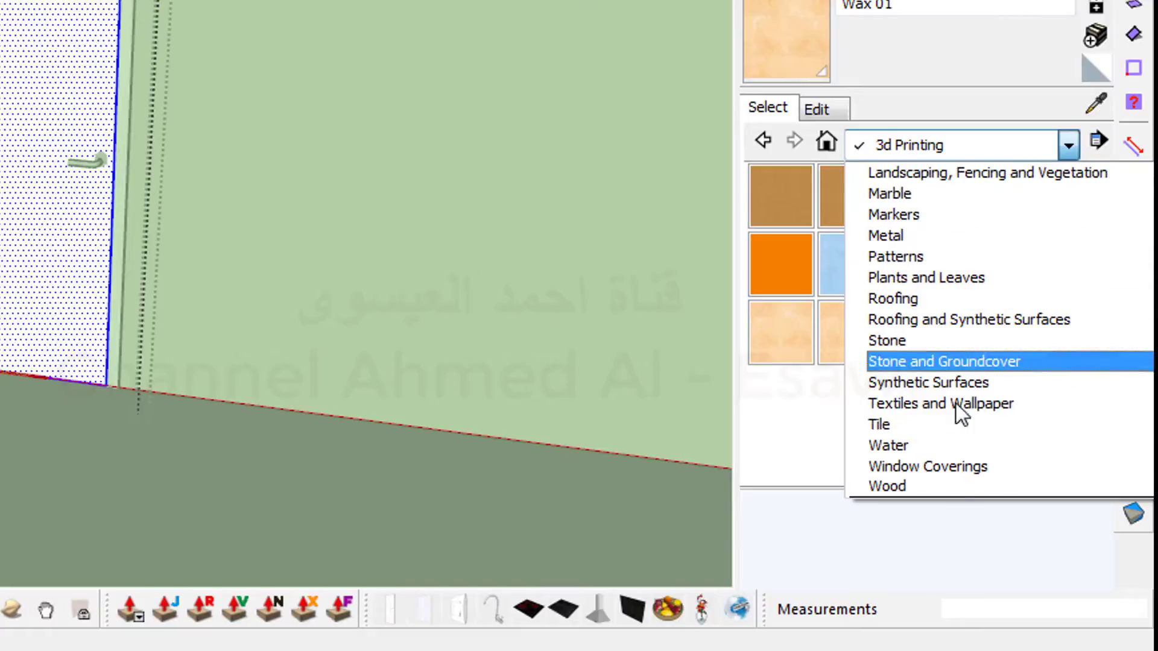
left_click(909, 486)
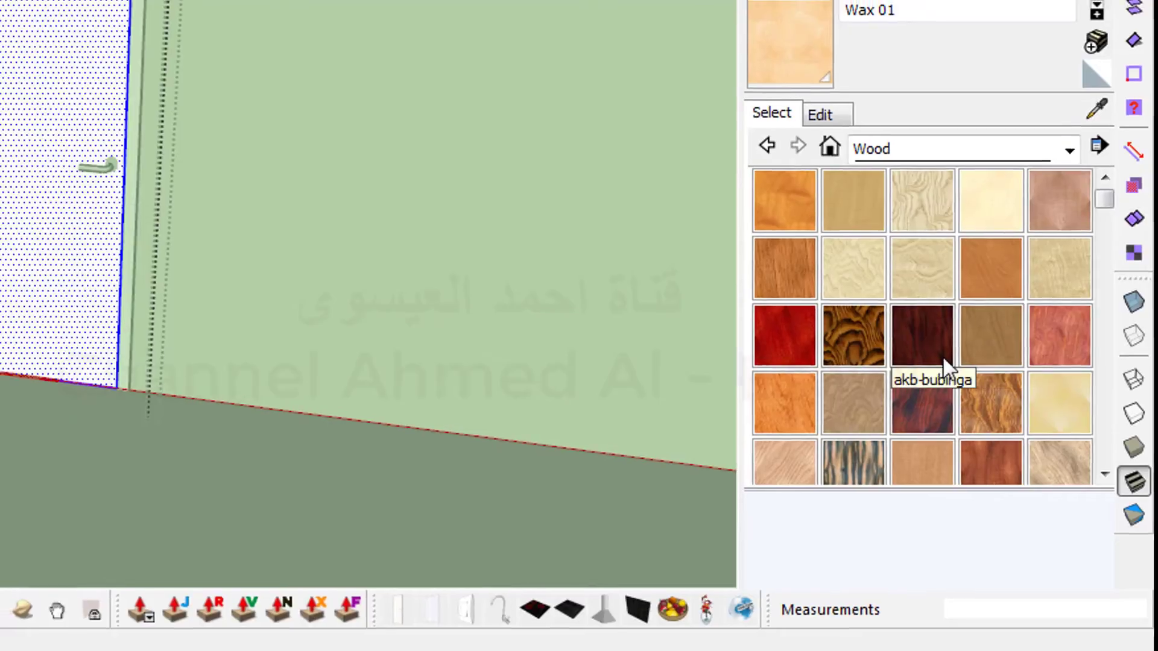
scroll(1004, 366, "down", 2)
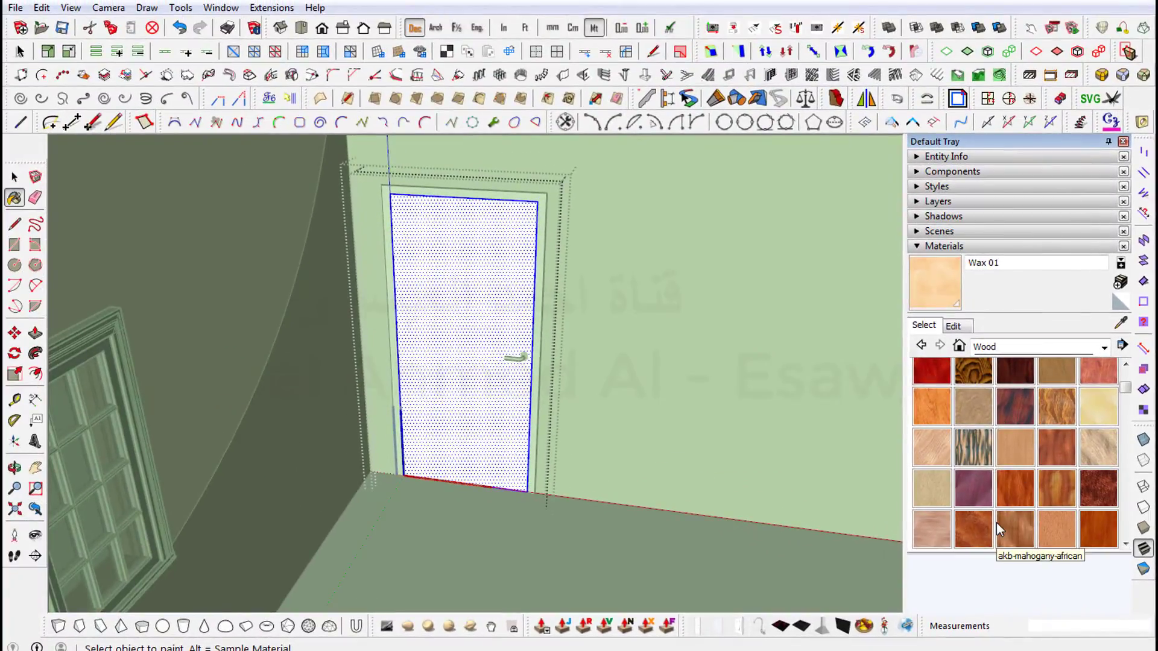
scroll(996, 519, "up", 2)
left_click(974, 459)
left_click(467, 319)
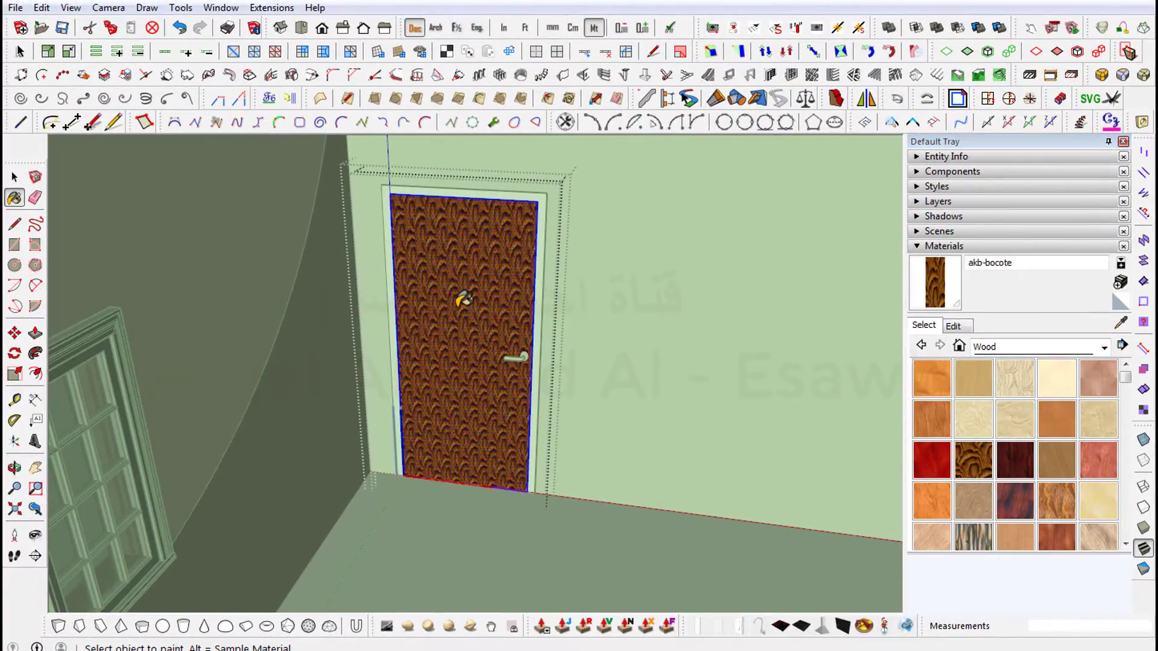
scroll(483, 346, "up", 2)
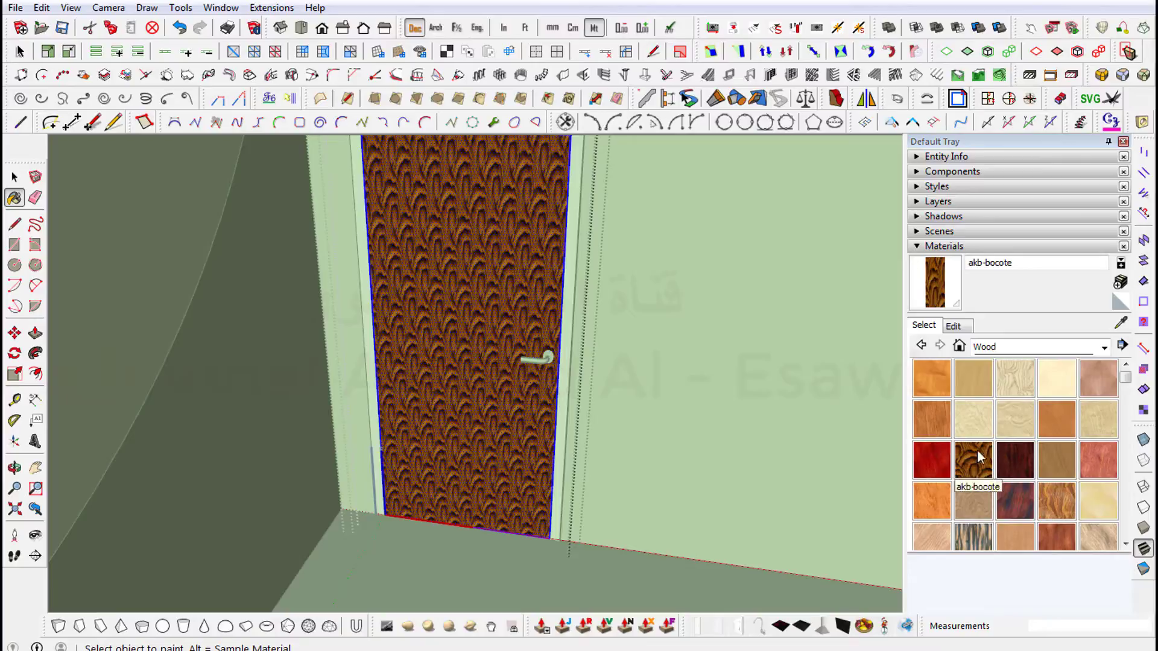
left_click(954, 326)
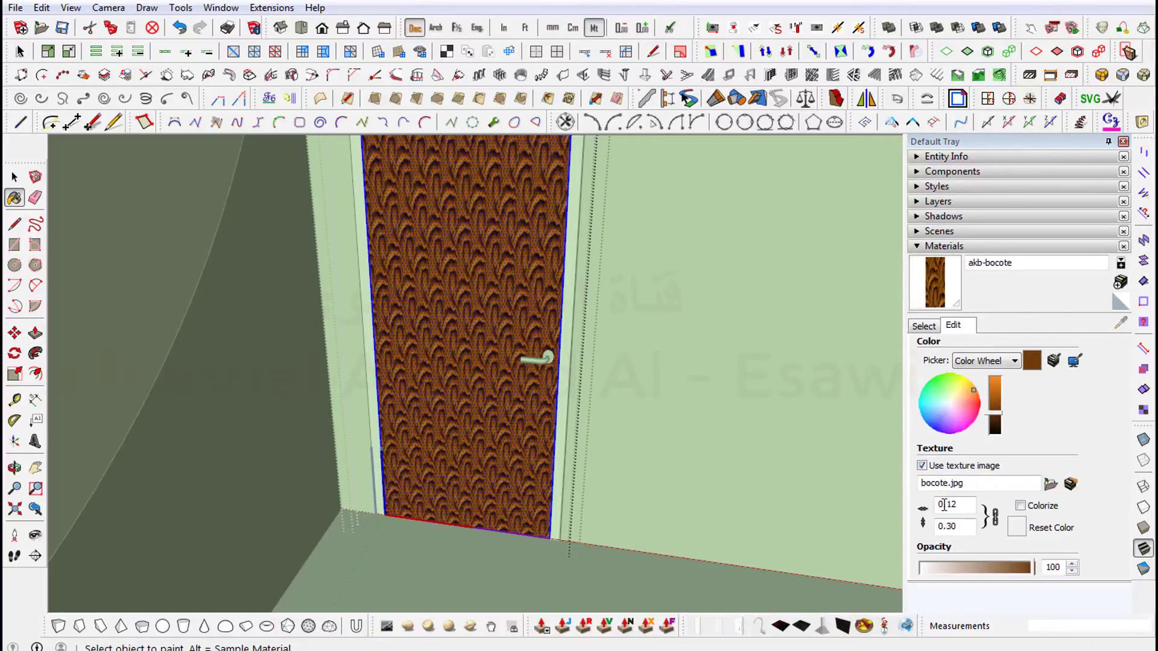
- Set the akb-bocote texture width to 0.25 to enlarge the door's wood grain
left_click_drag(944, 504, 940, 504)
type("1")
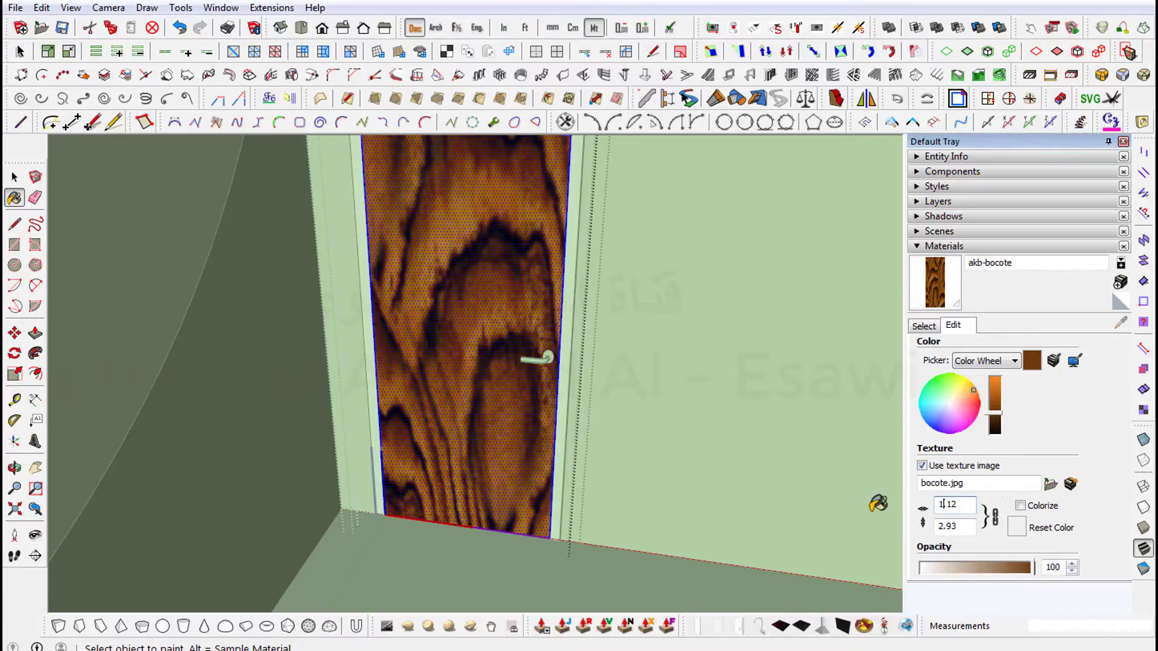
key("BackSpace")
type("0")
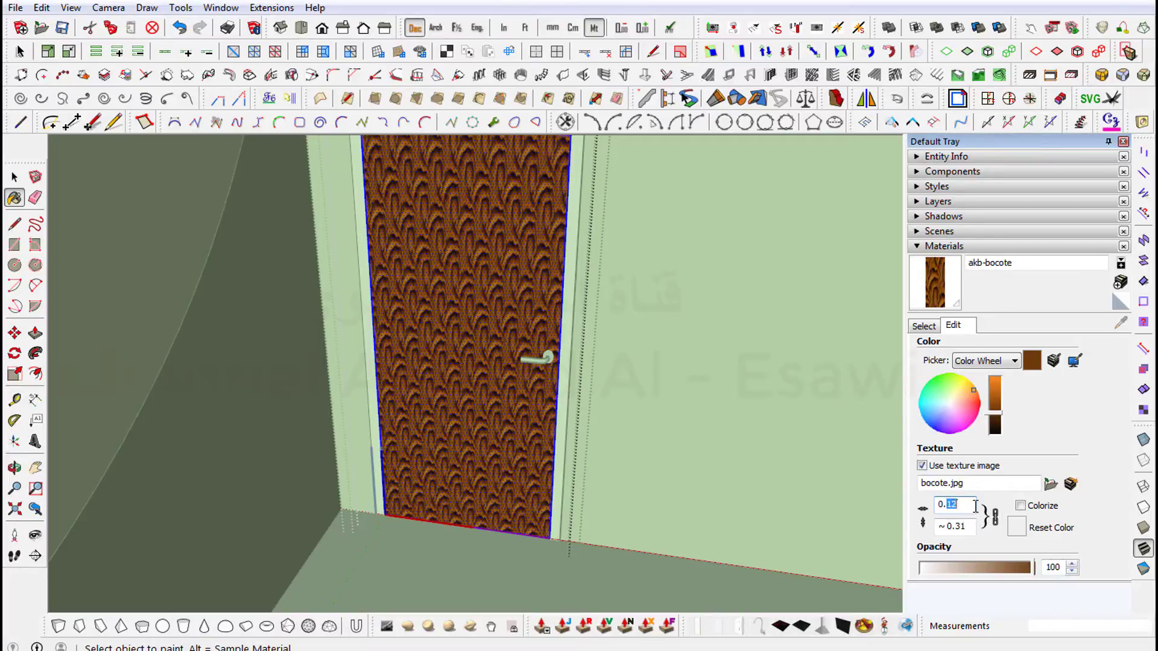
type("25")
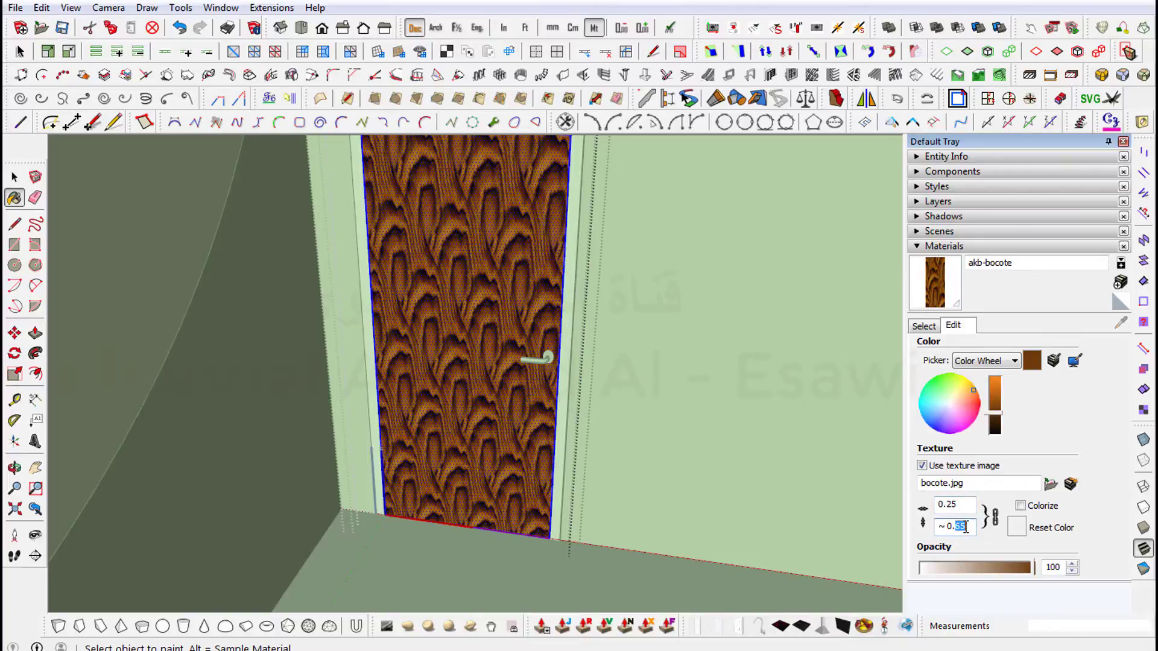
type("70")
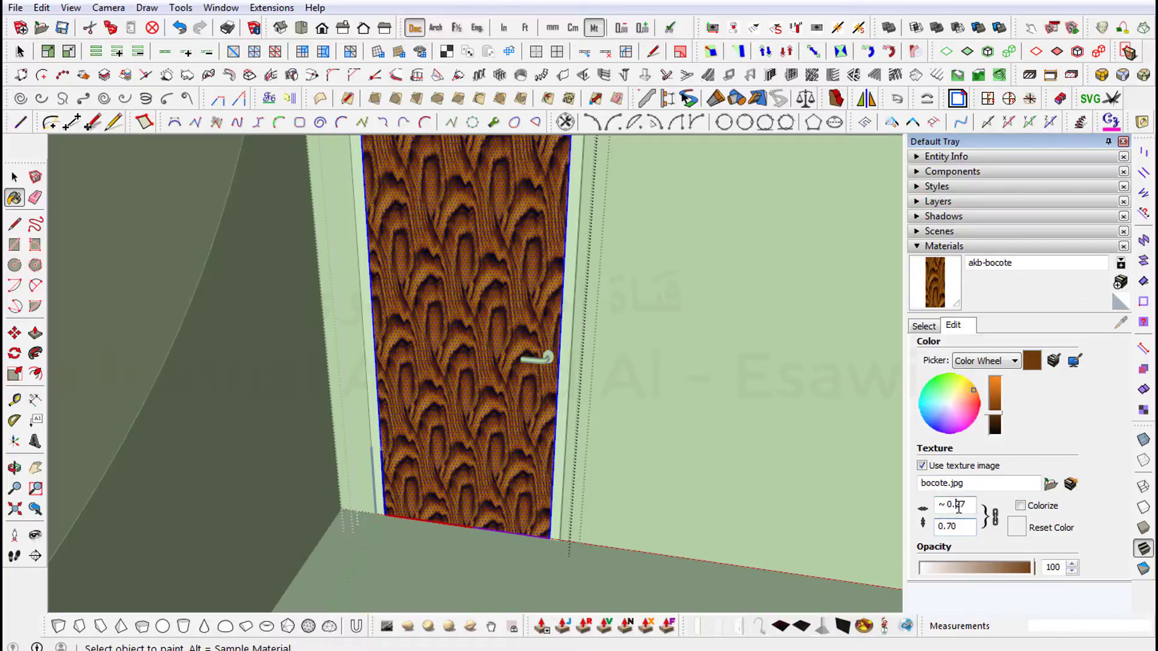
type("50")
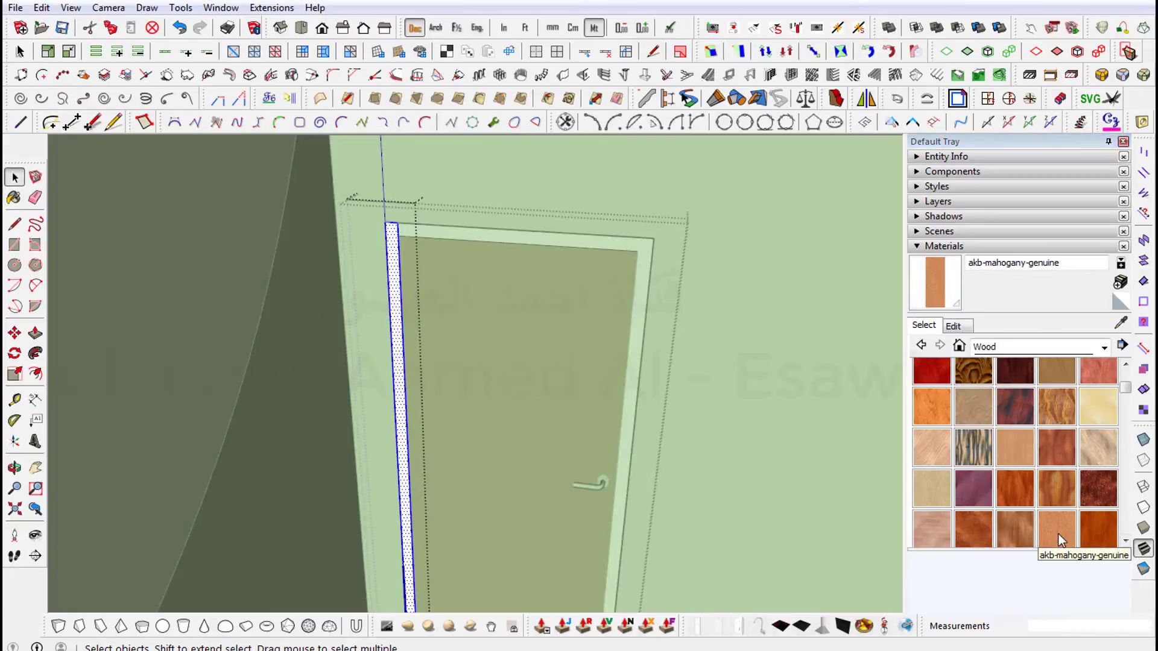
- Paint the left door jamb in akb-mahogany-genuine
left_click(1057, 531)
left_click(403, 358)
key("space")
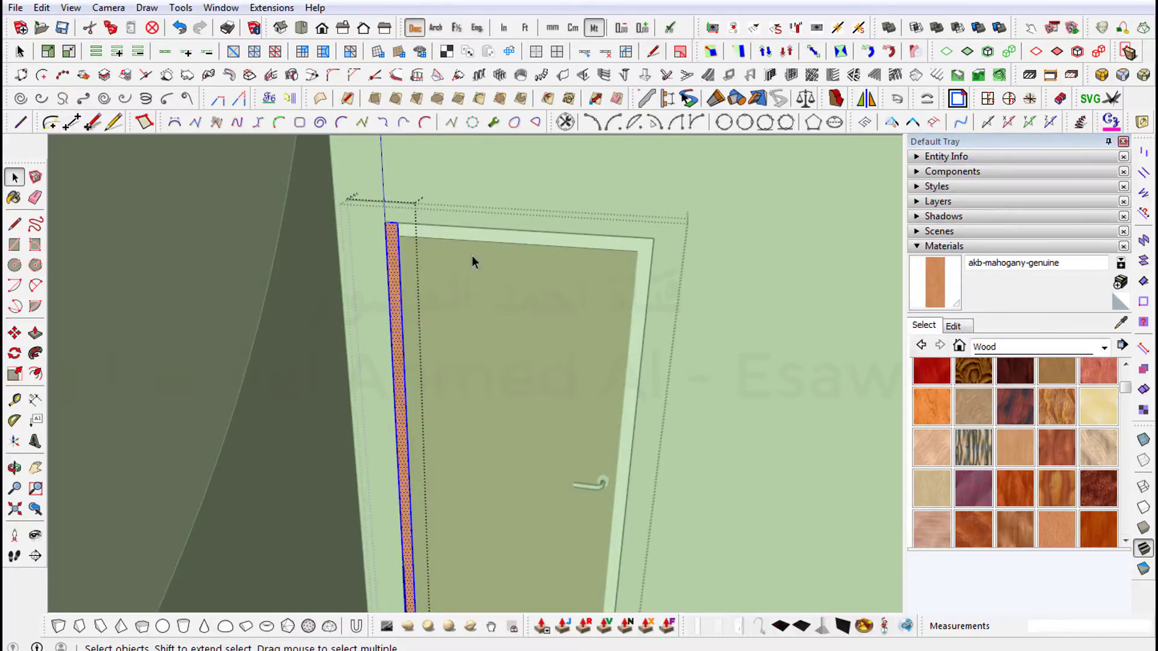
- Inside the door group, paint the top frame strip and right jamb akb-mahogany-genuine
left_click(469, 239)
double_click(471, 236)
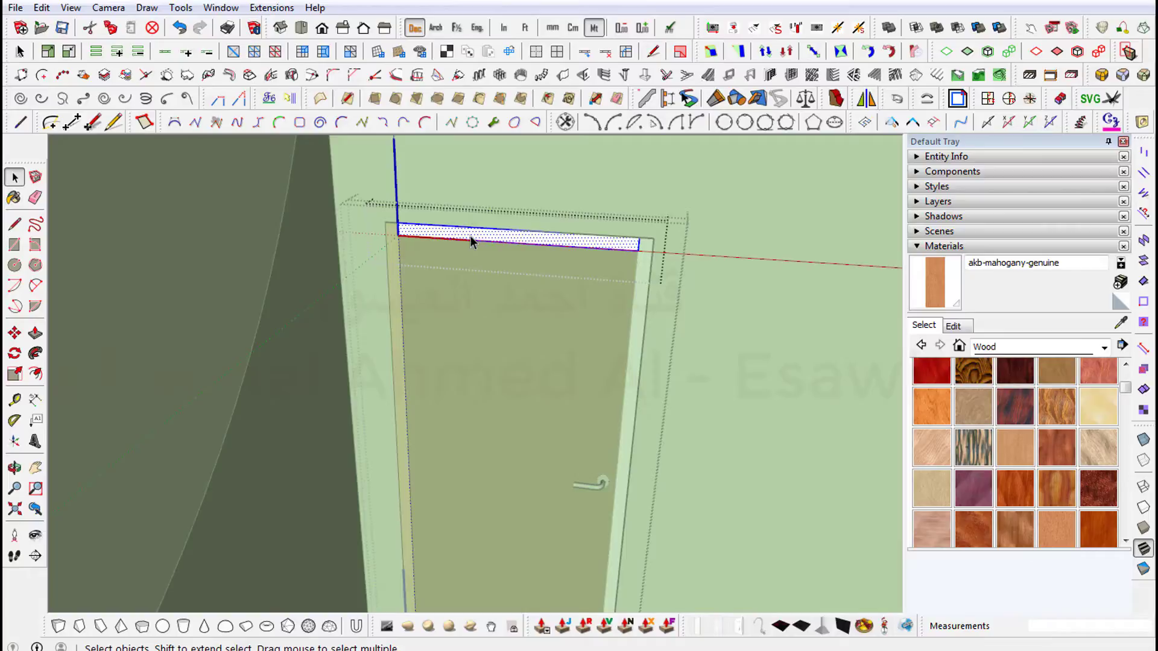
left_click(1066, 519)
left_click(592, 240)
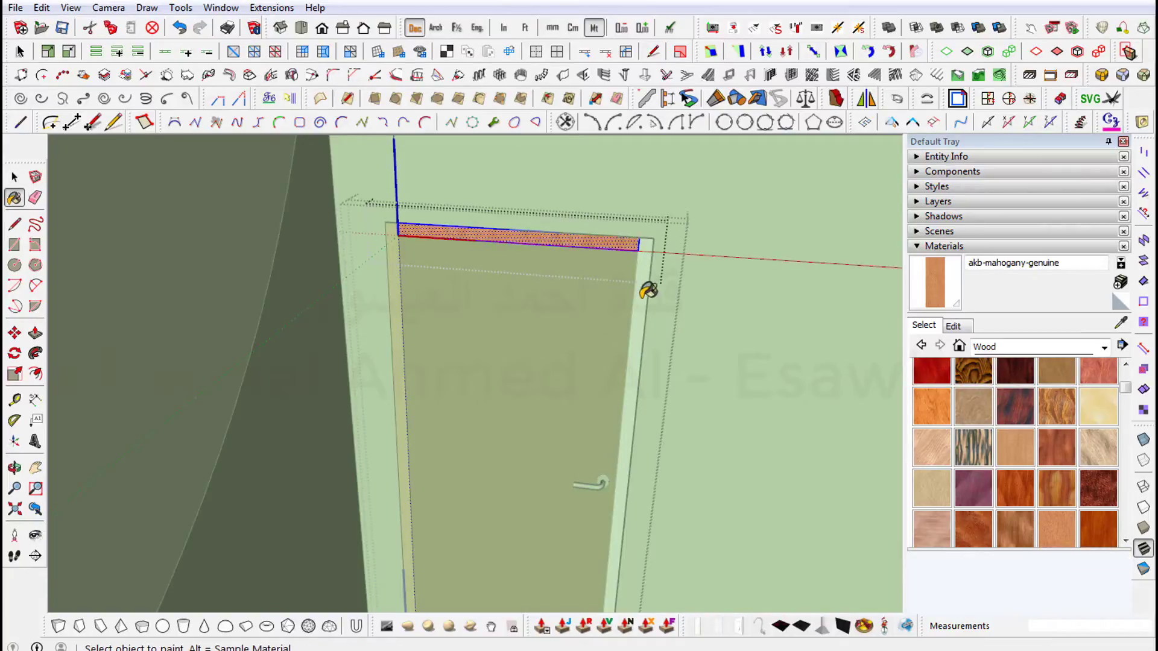
key("space")
left_click(644, 296)
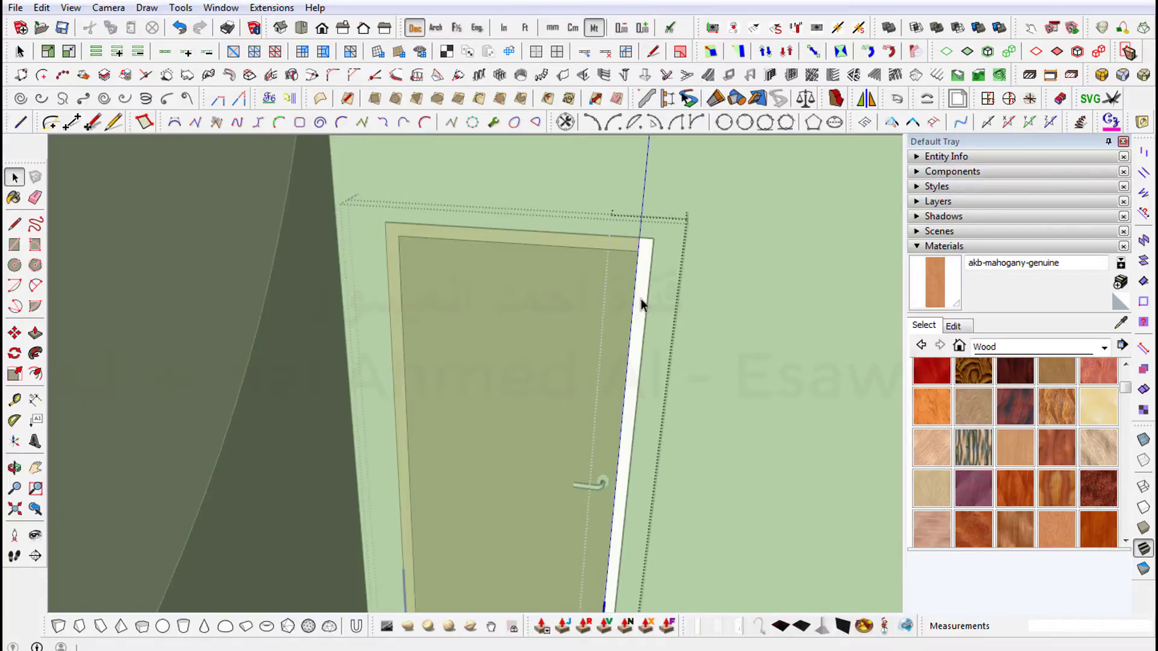
left_click(1064, 523)
left_click(637, 392)
key("space")
left_click(721, 429)
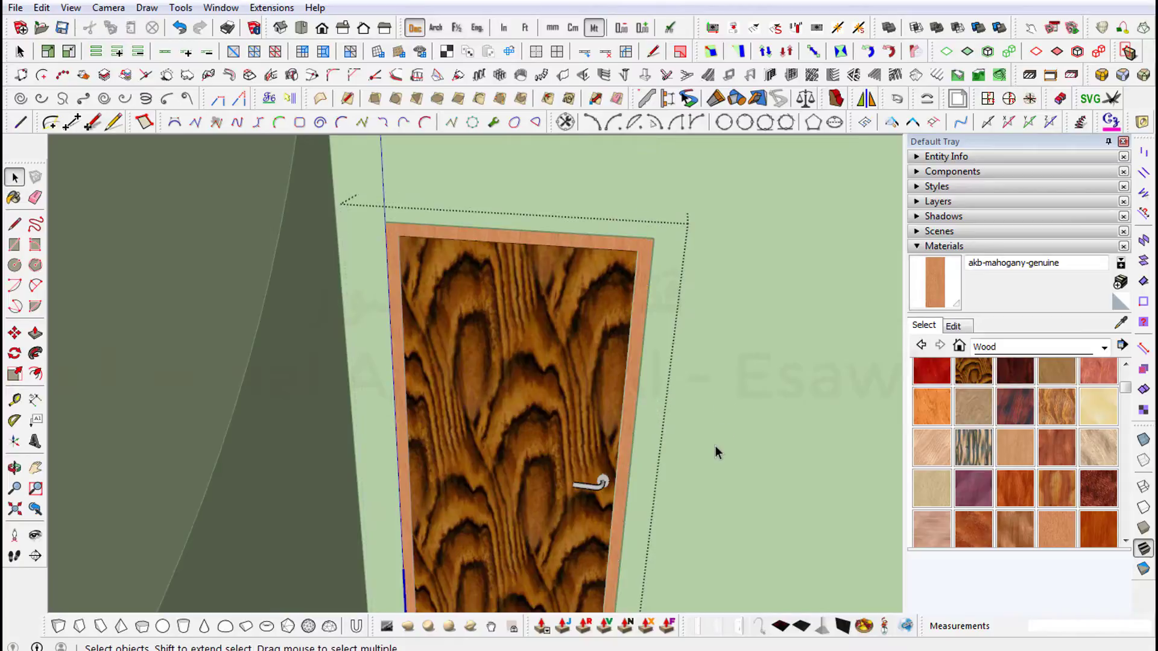
middle_click_drag(715, 446, 603, 347)
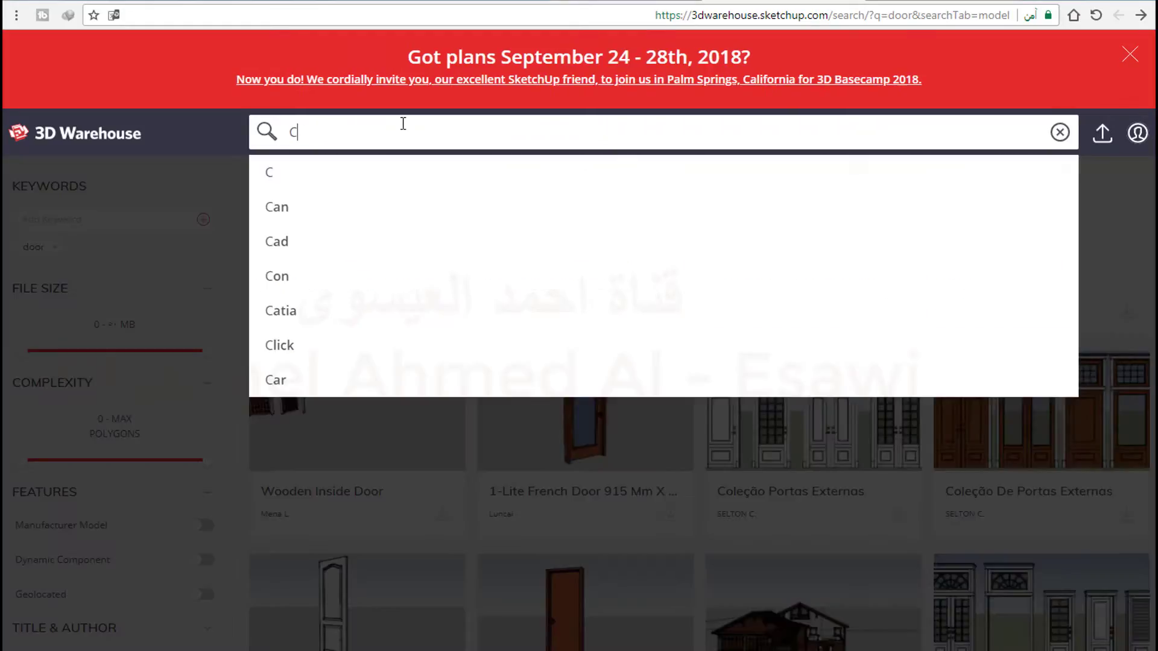
- Search 3D Warehouse for 'Console' and scroll through the console furniture results
type("onsole")
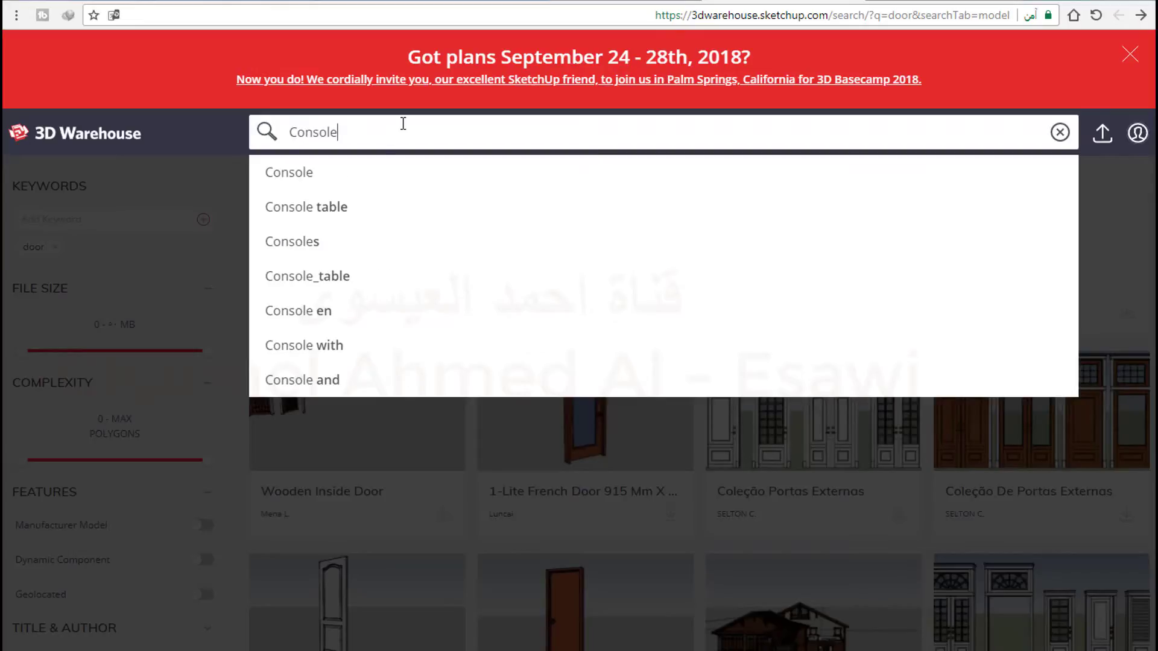
key("Return")
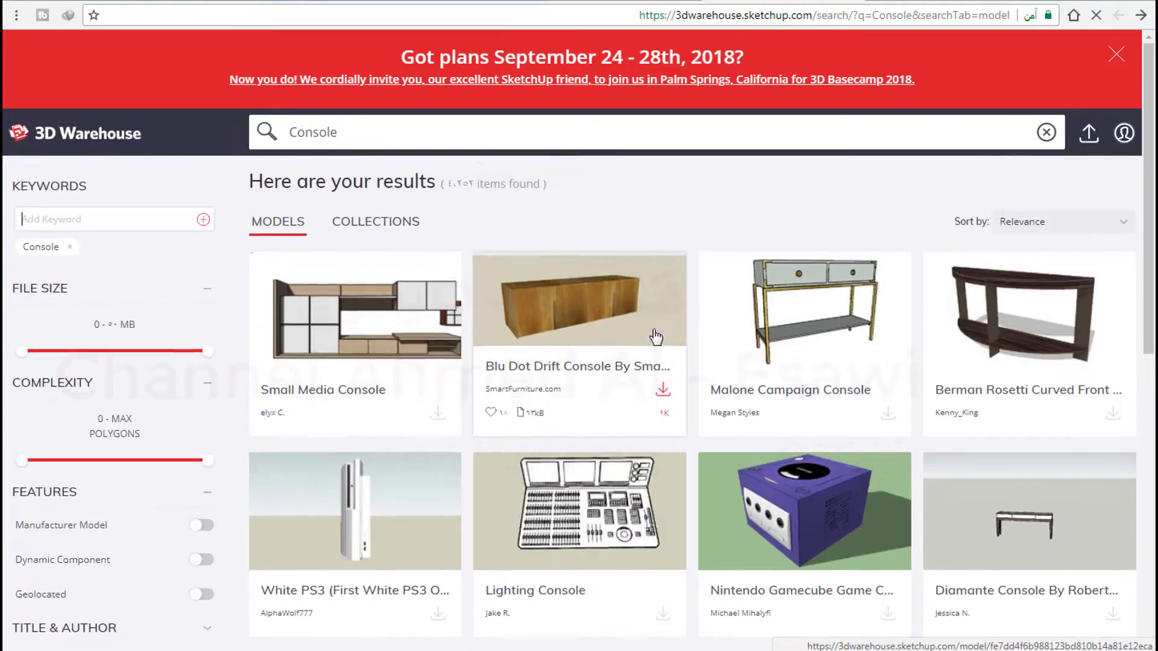
scroll(653, 330, "down", 3)
scroll(826, 310, "up", 2)
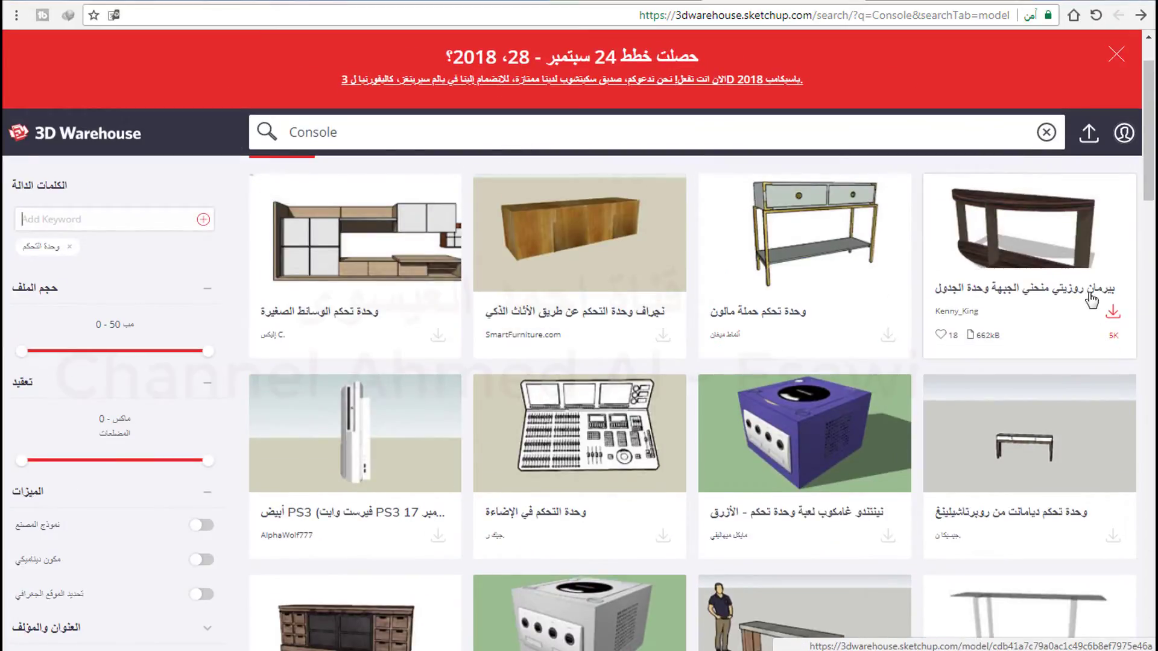
scroll(1037, 297, "down", 5)
scroll(965, 332, "down", 5)
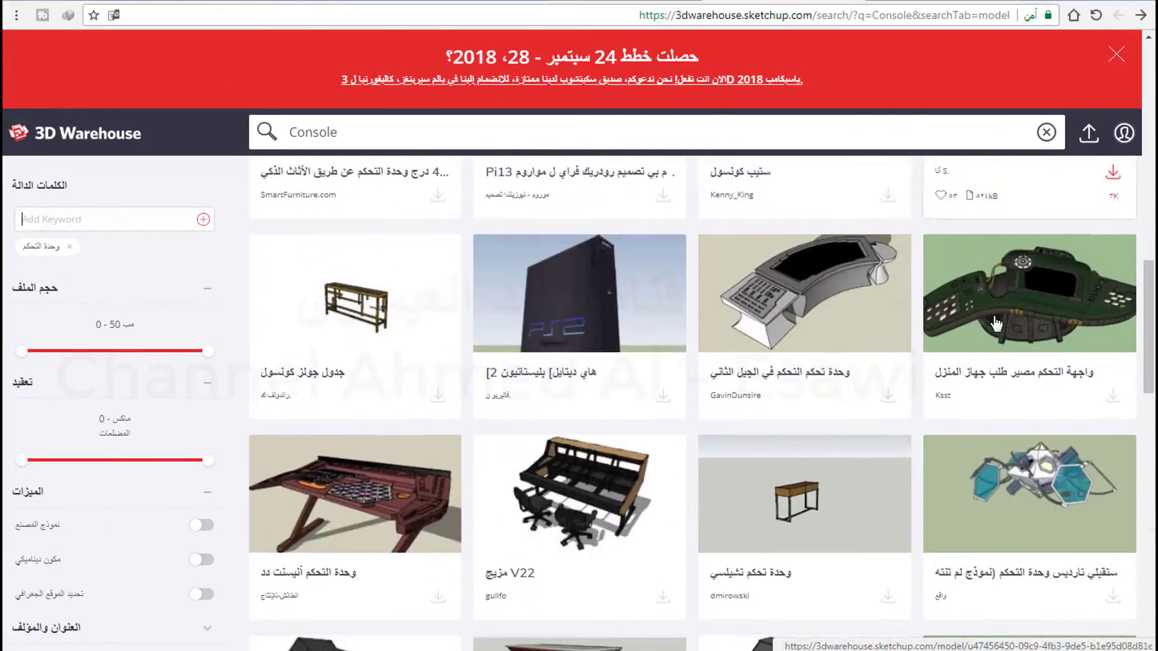
scroll(844, 374, "up", 4)
scroll(772, 412, "up", 1)
scroll(664, 386, "down", 6)
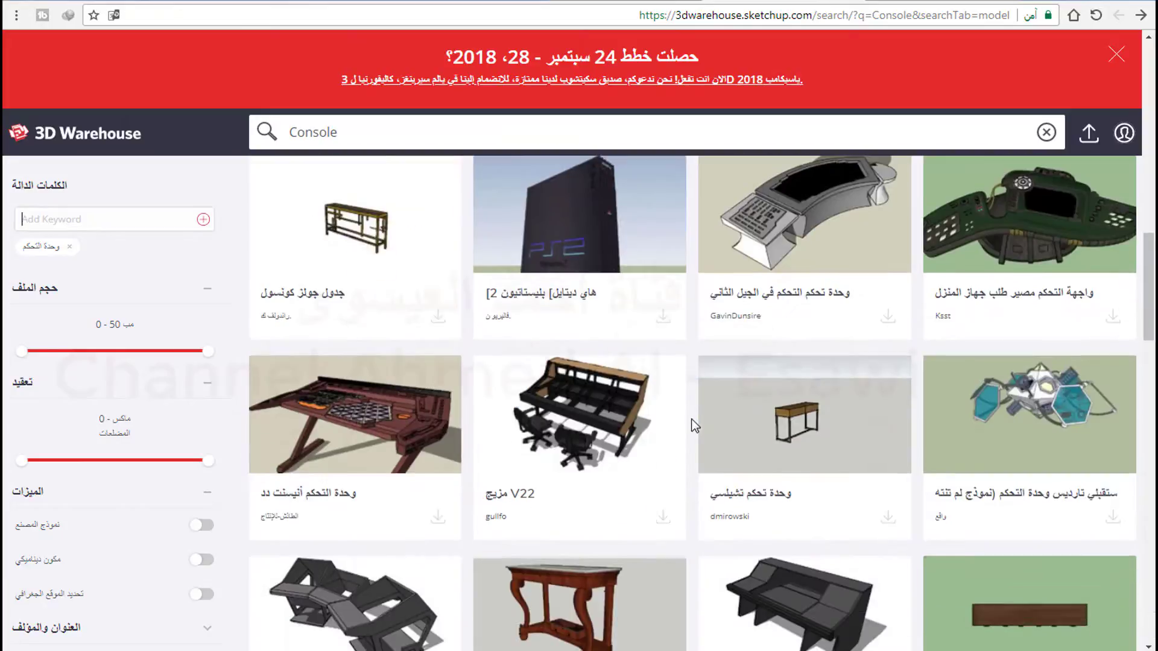
scroll(631, 370, "down", 4)
scroll(624, 384, "down", 2)
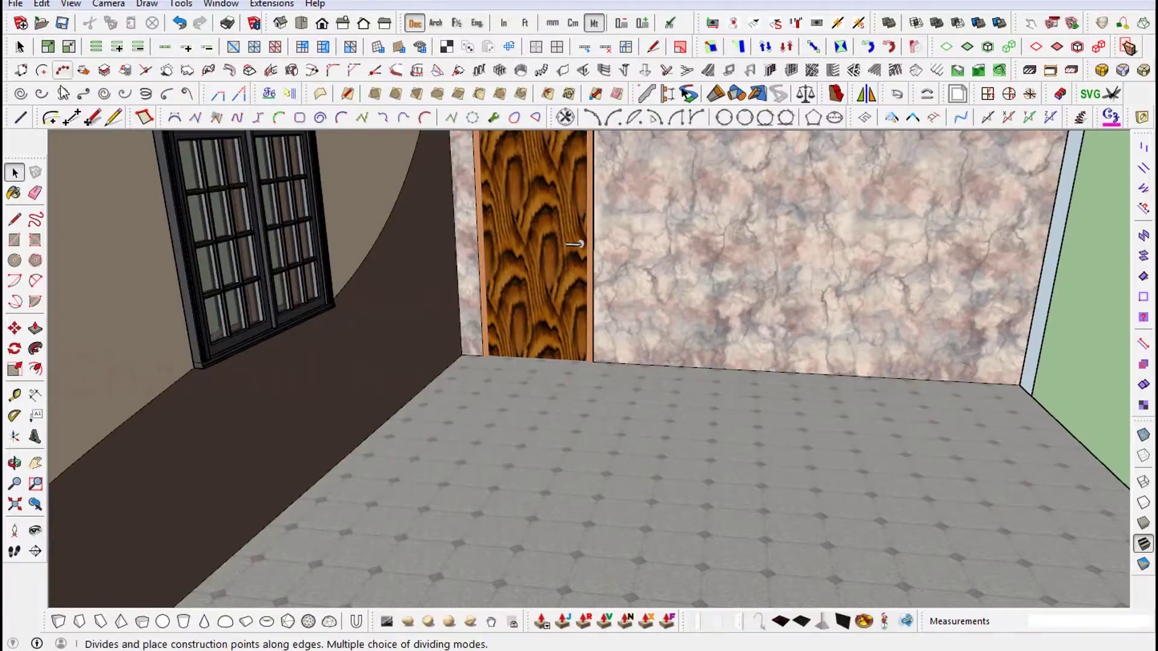
- Import the CTFR.skp console table and set it against the marble wall
left_click(15, 4)
left_click(60, 230)
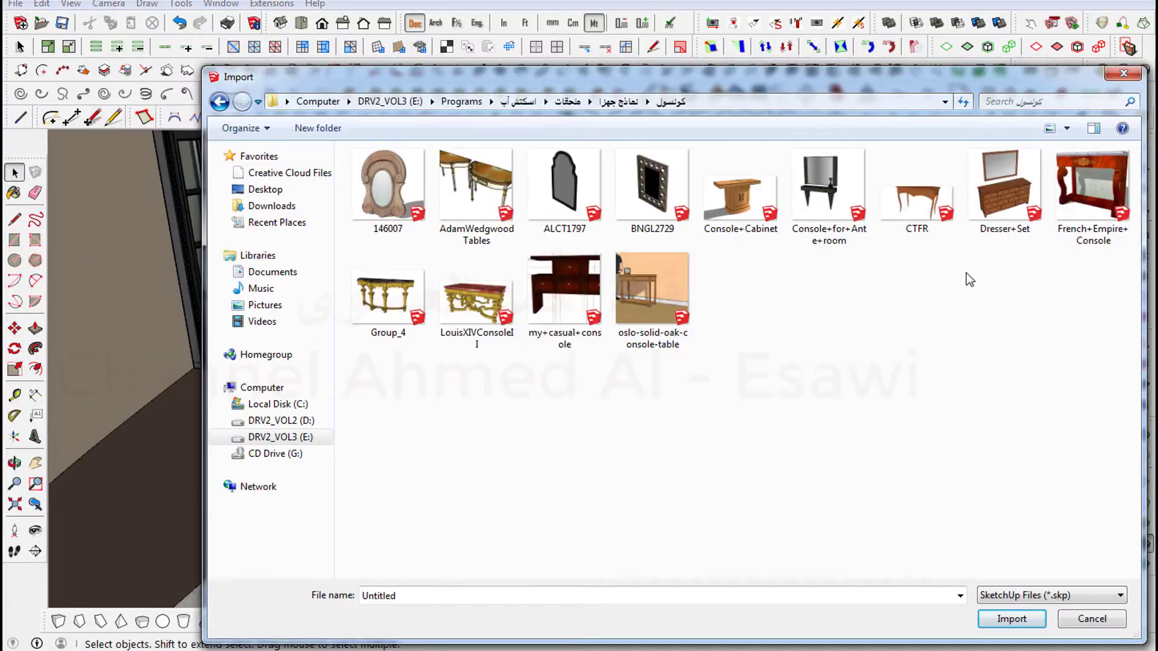
left_click(1087, 186)
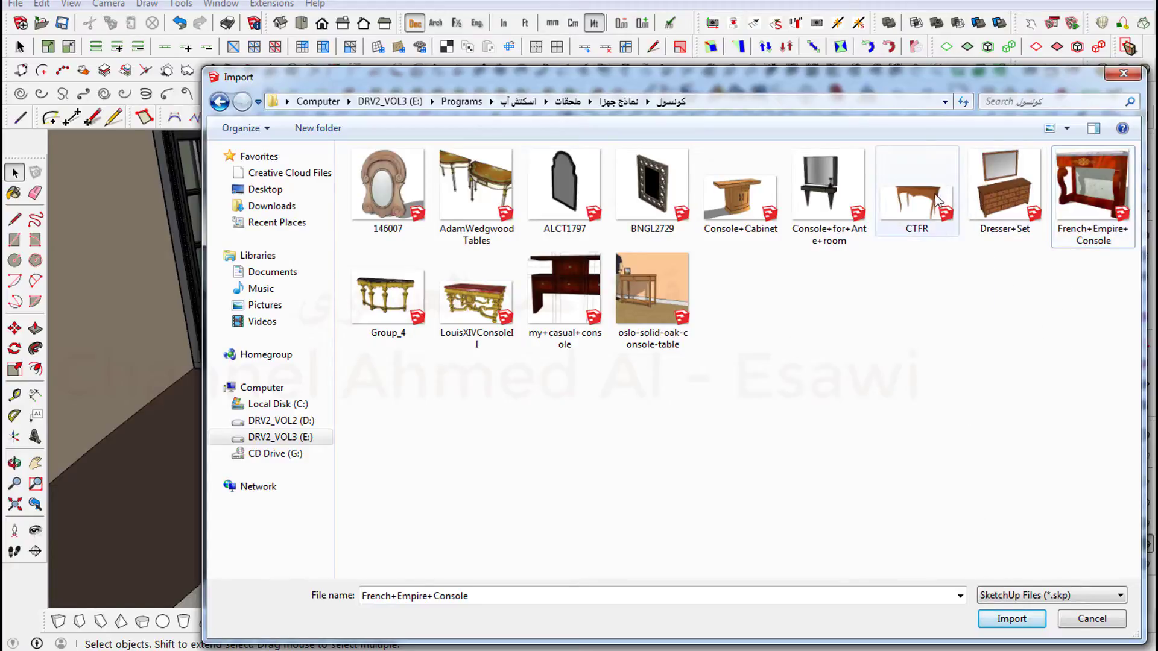
left_click(919, 208)
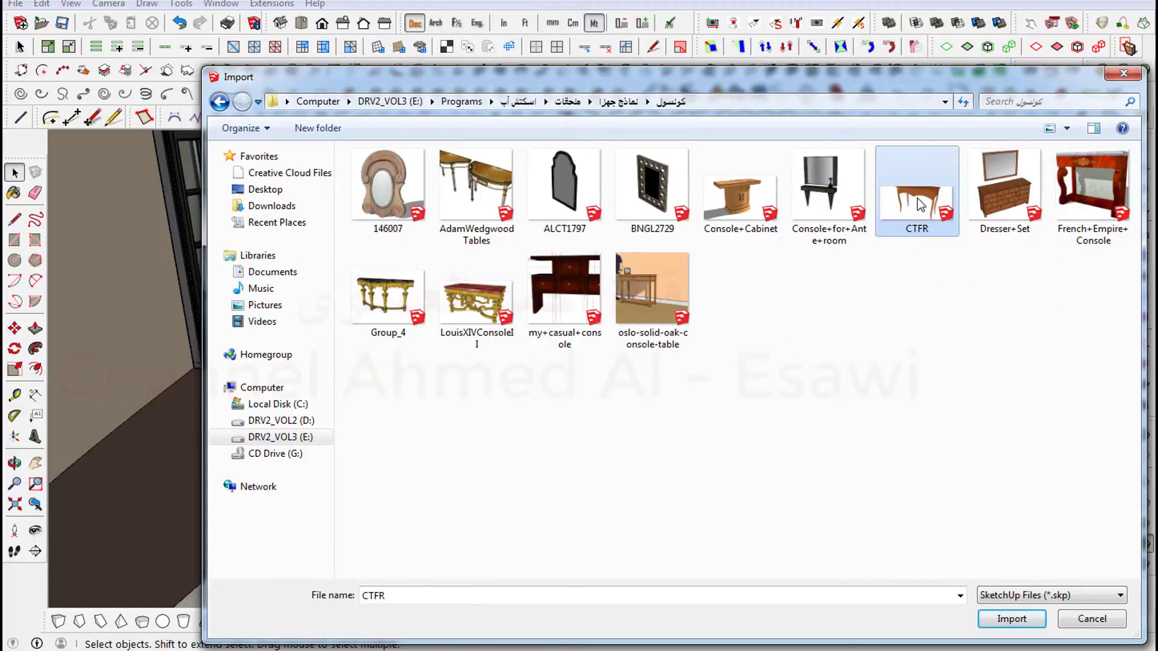
left_click(1013, 619)
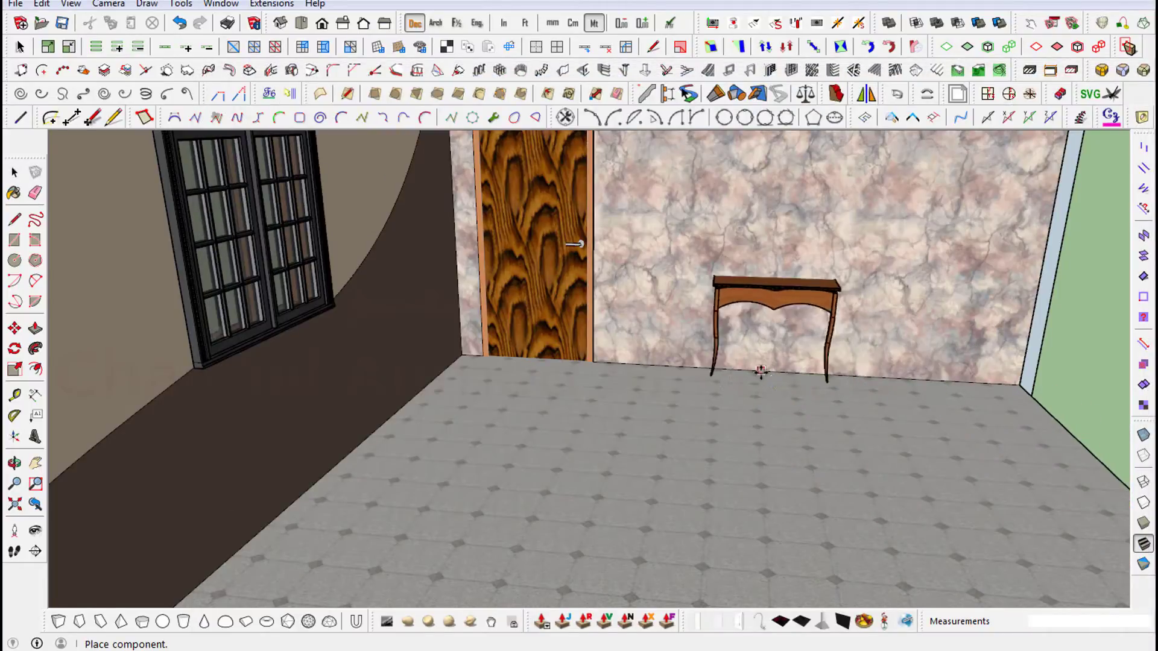
left_click(722, 368)
- Move the table back flush against the wall and check its placement from several angles
mouse_move(832, 418)
middle_mouse_down()
mouse_move(762, 444)
mouse_move(434, 396)
middle_mouse_up()
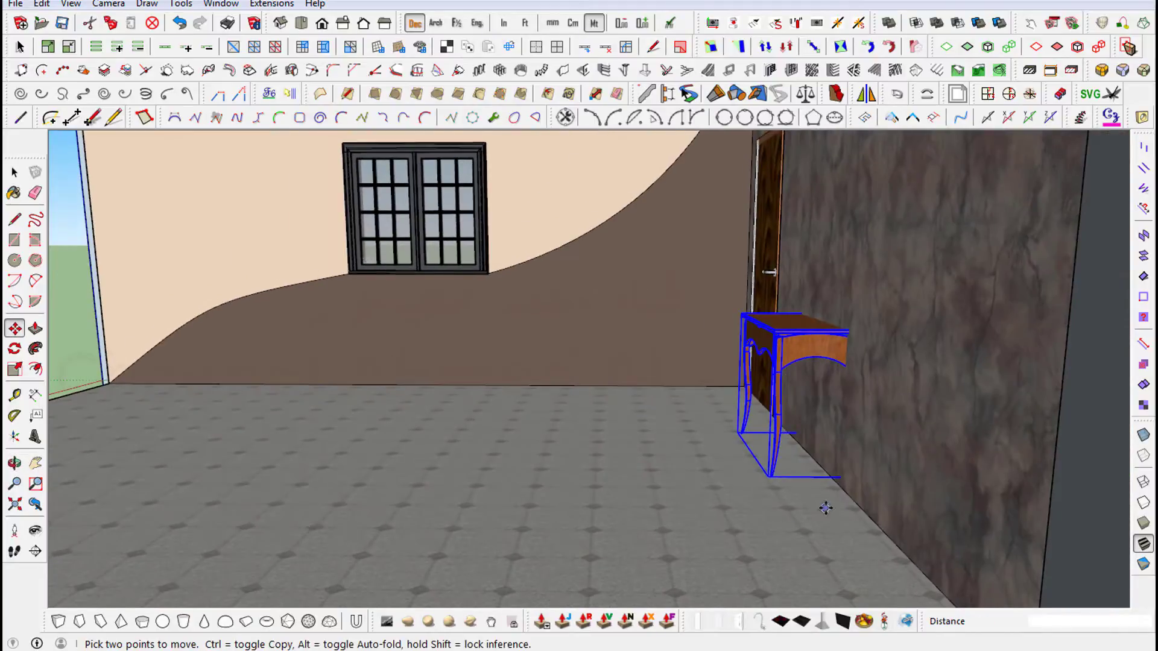
left_click(772, 477)
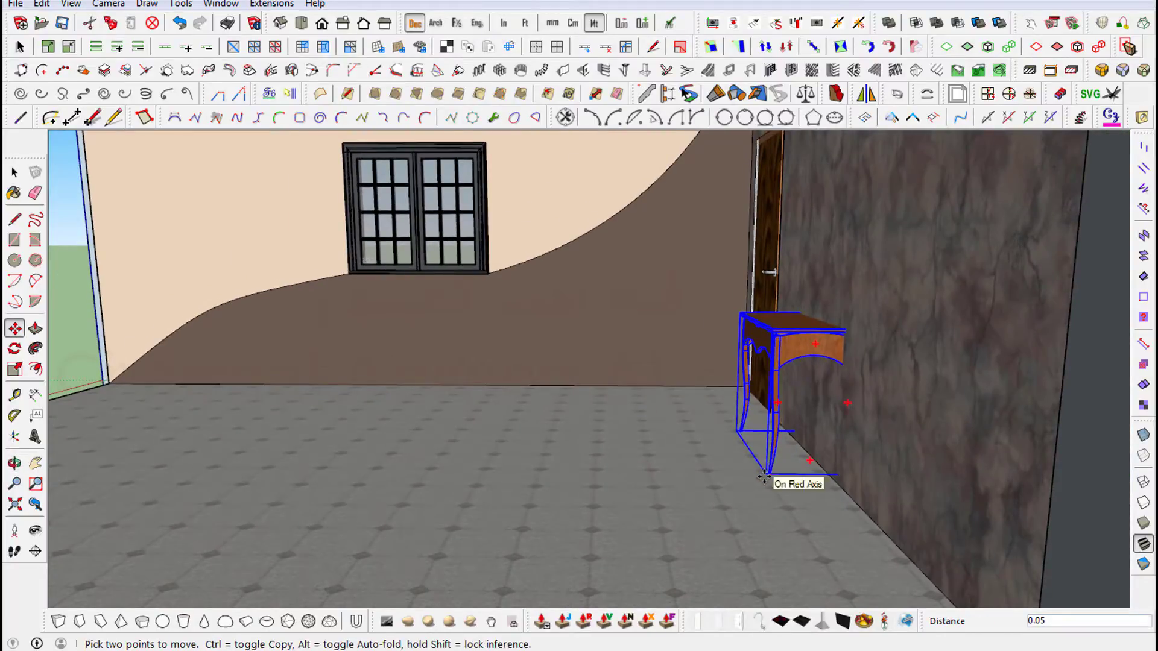
left_click(750, 482)
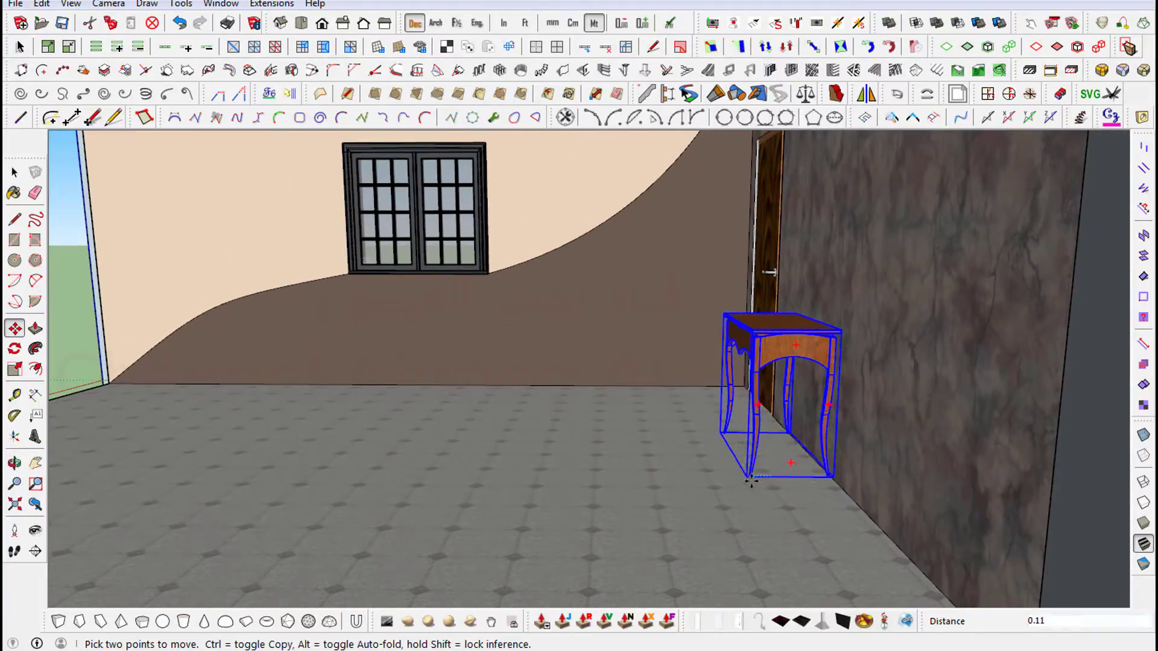
mouse_move(703, 508)
middle_mouse_down()
mouse_move(727, 529)
mouse_move(951, 530)
middle_mouse_up()
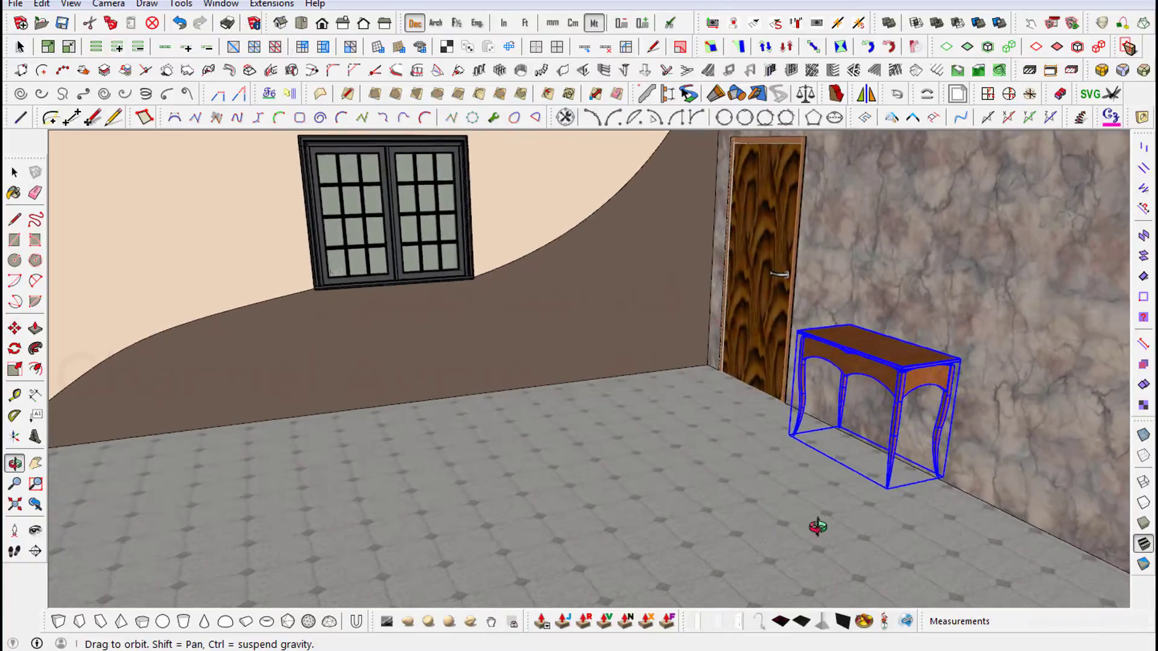
middle_click_drag(817, 530, 1060, 524)
scroll(852, 354, "up", 3)
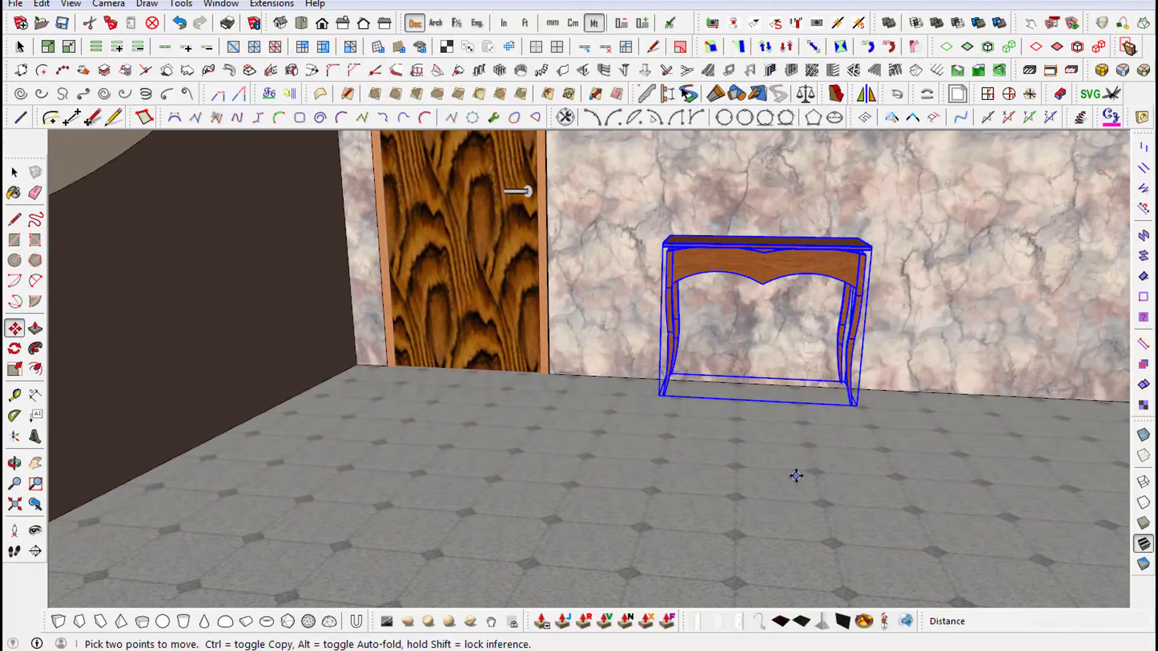
key("space")
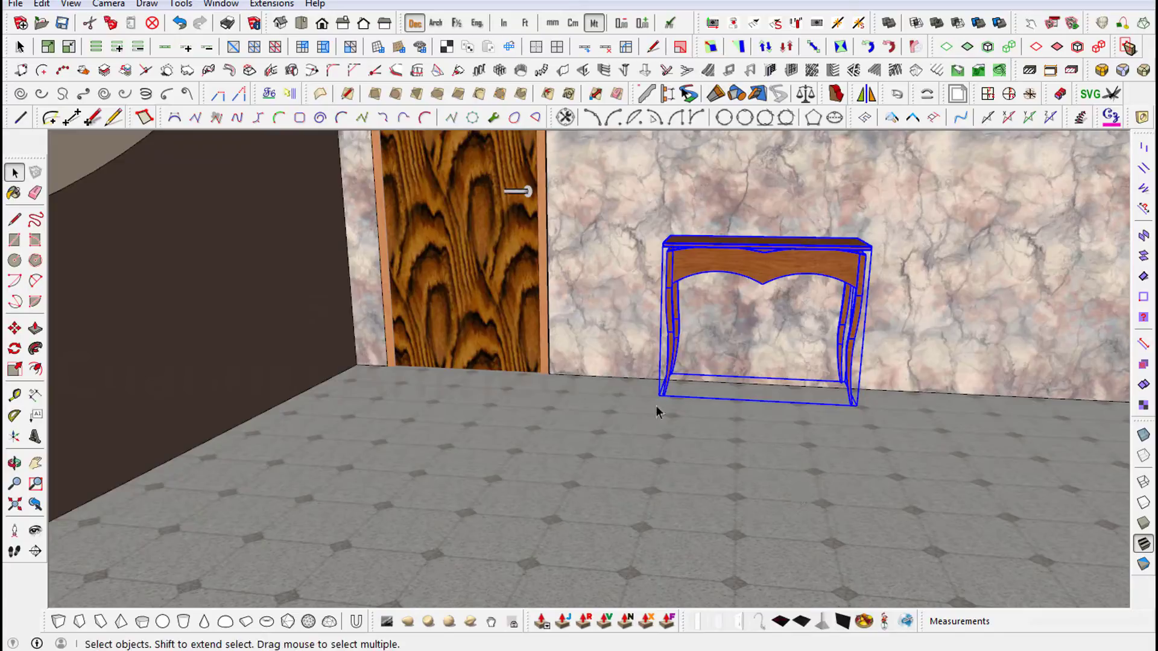
middle_click_drag(685, 469, 713, 433)
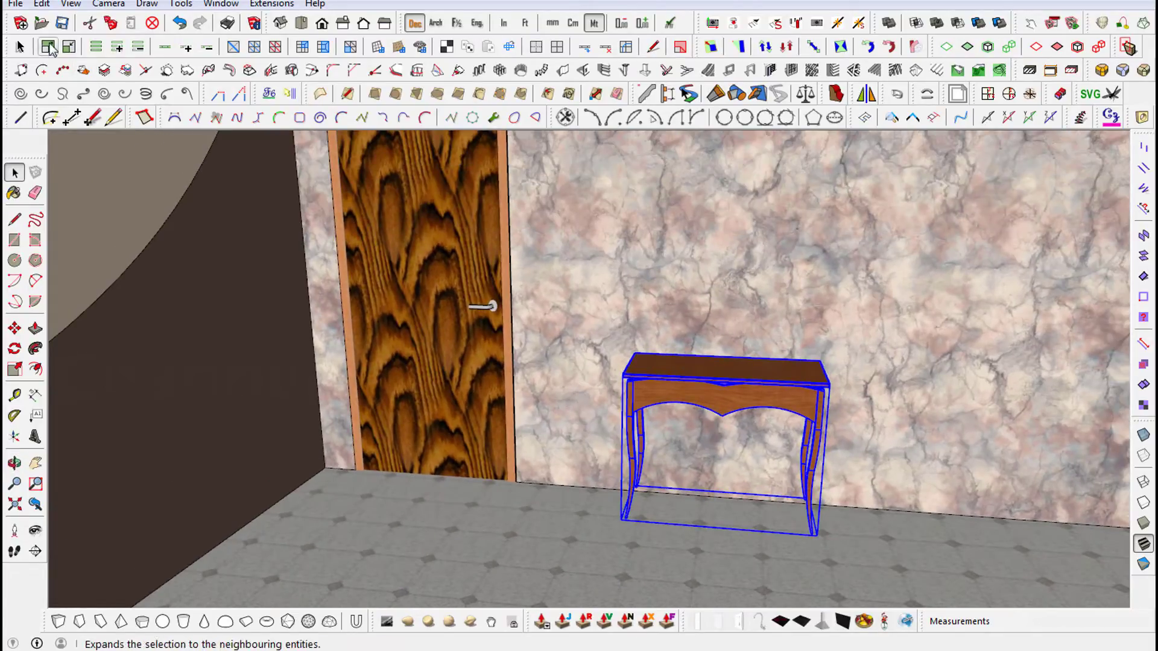
left_click(15, 3)
- Import the ALCT1797 mirror and place it on the console table top
left_click(72, 232)
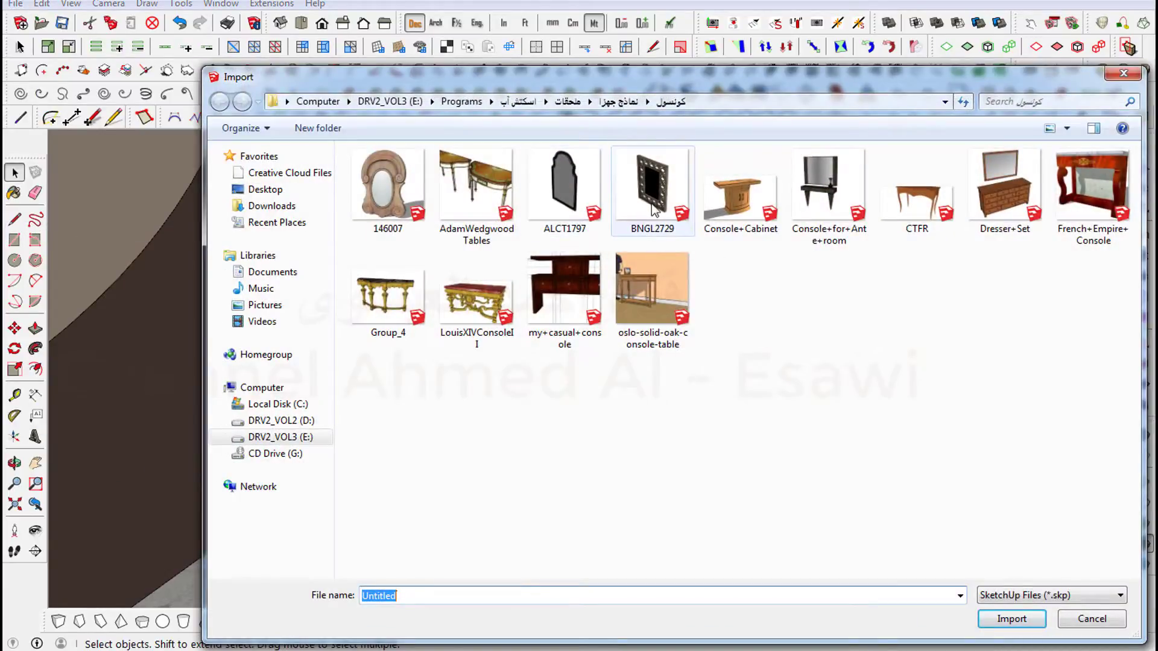
left_click(561, 199)
left_click(1019, 619)
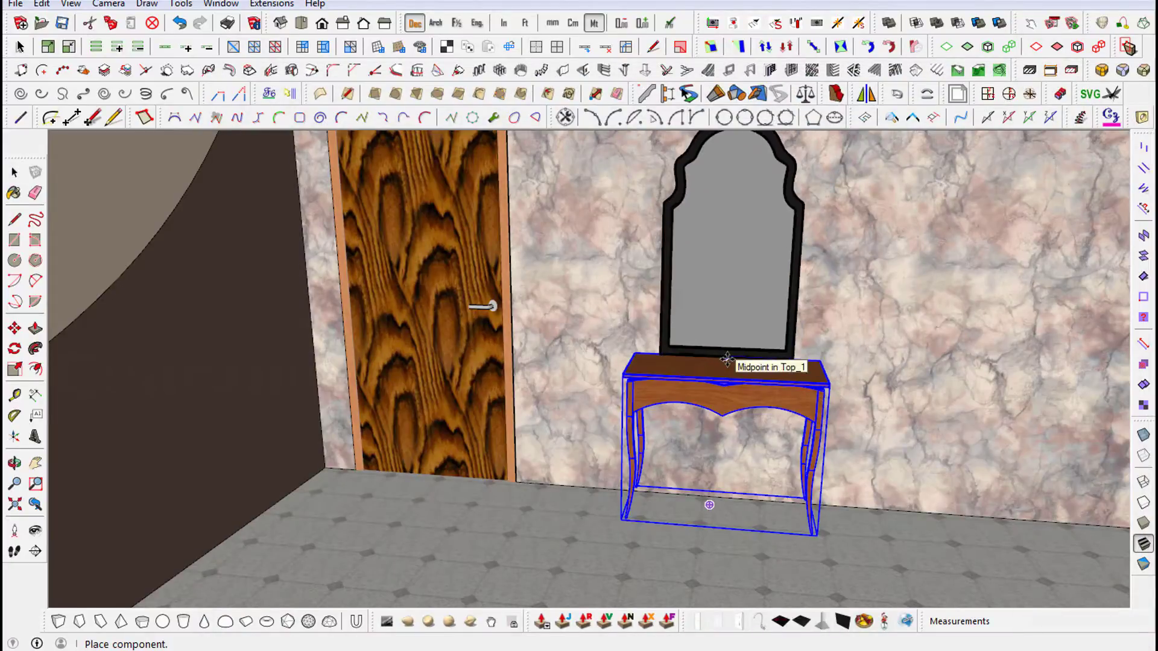
left_click(734, 356)
mouse_move(886, 460)
middle_mouse_down()
mouse_move(444, 508)
mouse_move(444, 602)
mouse_move(600, 545)
middle_mouse_up()
scroll(701, 520, "up", 3)
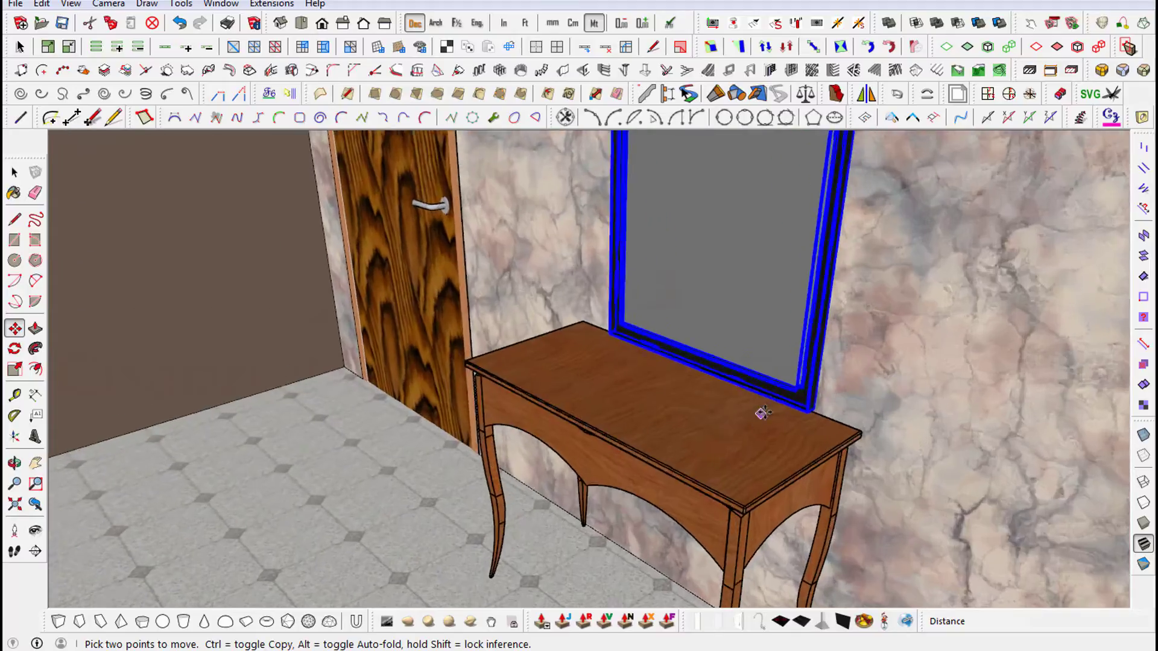
scroll(759, 413, "up", 4)
mouse_move(832, 444)
middle_mouse_down()
mouse_move(835, 406)
mouse_move(796, 325)
mouse_move(512, 354)
middle_mouse_up()
- Attempt to move the mirror, cancel, and inspect the table top from around
key("m")
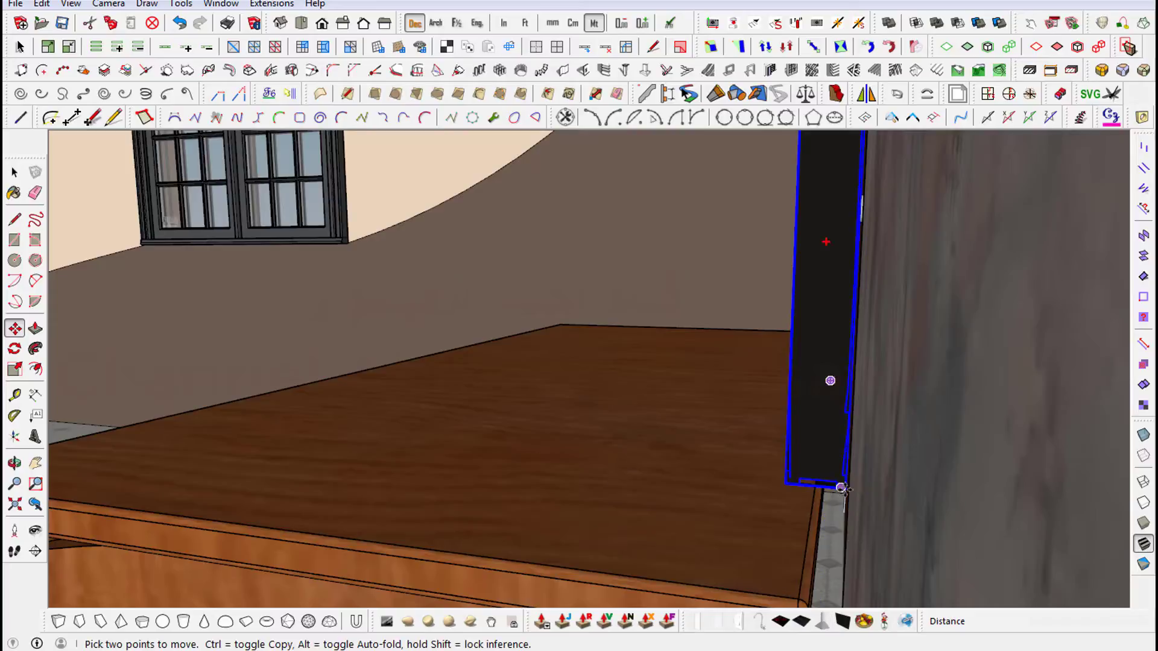
left_click(849, 489)
key("Escape")
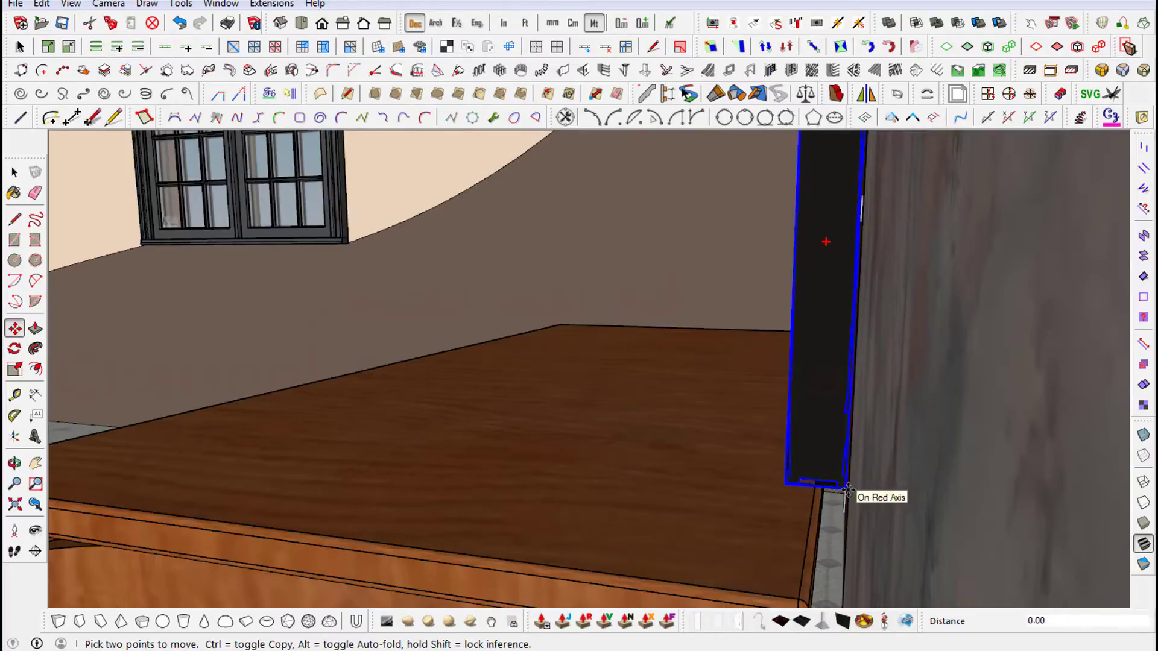
mouse_move(788, 542)
middle_mouse_down()
mouse_move(795, 552)
mouse_move(748, 615)
middle_mouse_up()
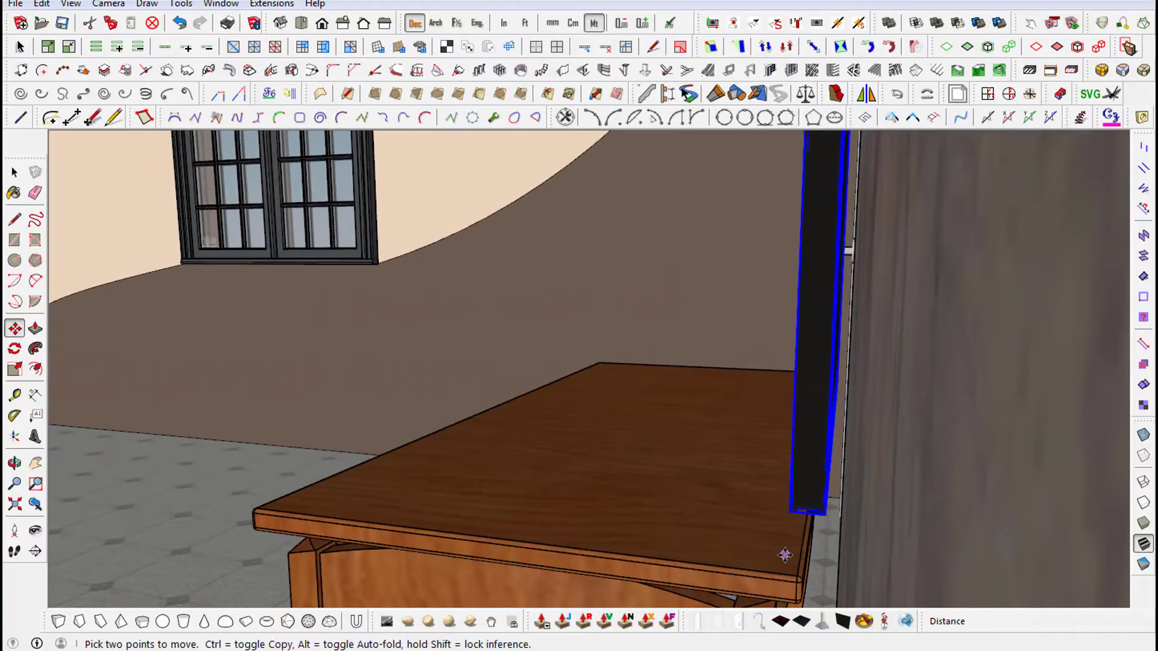
mouse_move(784, 554)
middle_mouse_down()
mouse_move(813, 585)
mouse_move(790, 258)
middle_mouse_up()
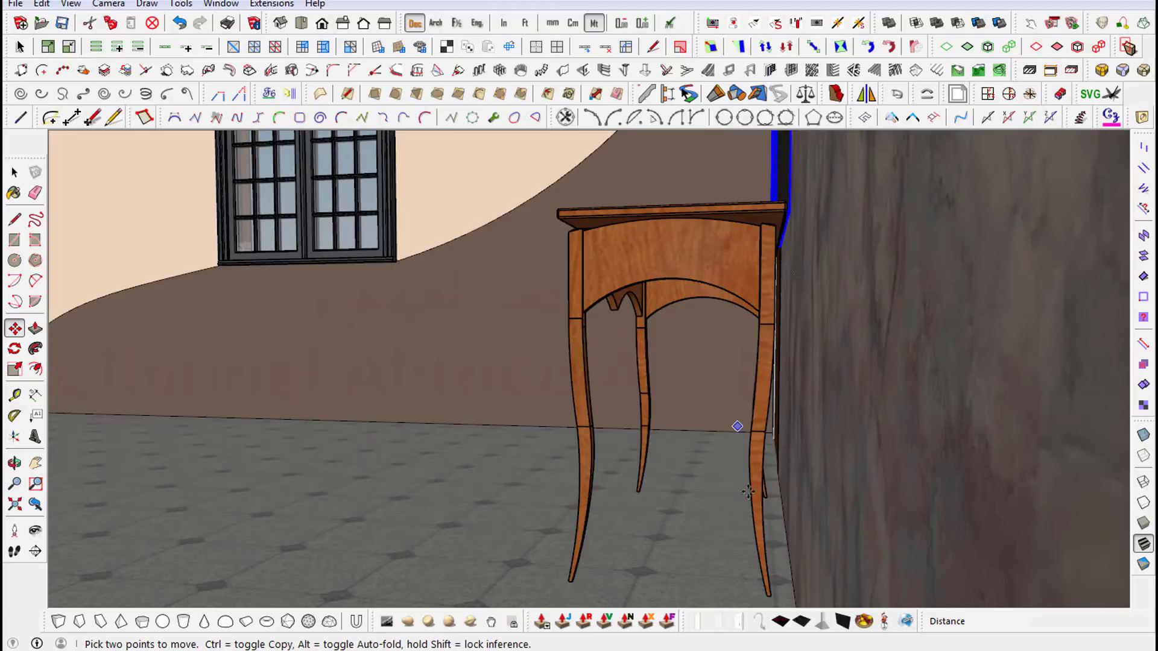
left_click(770, 592)
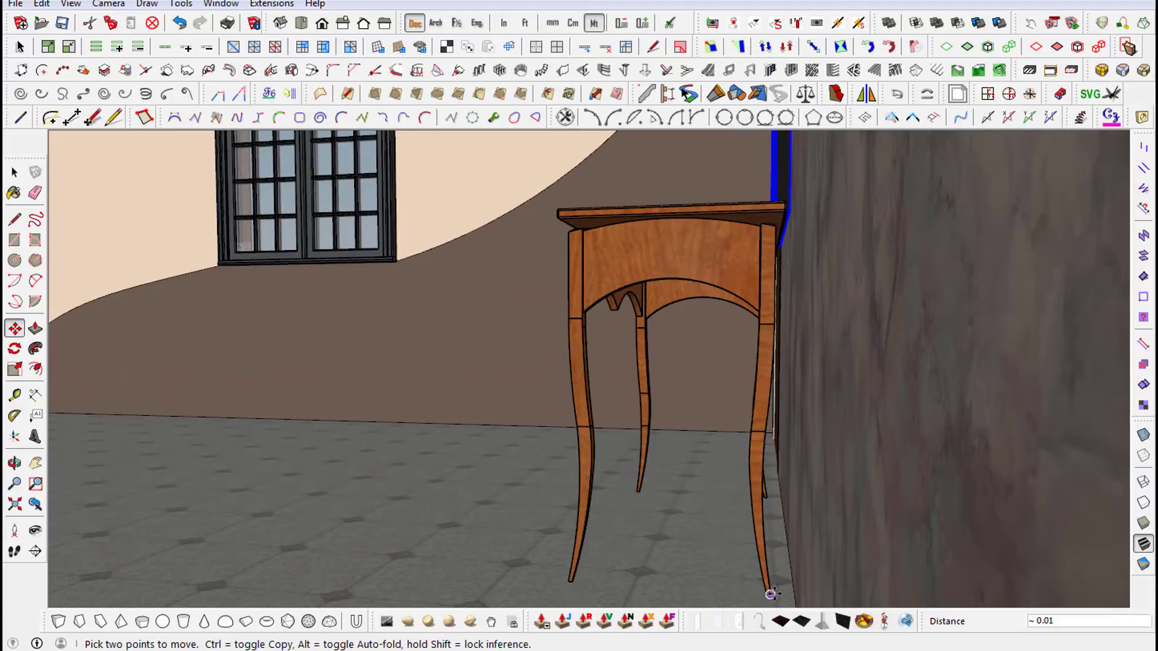
key("Escape")
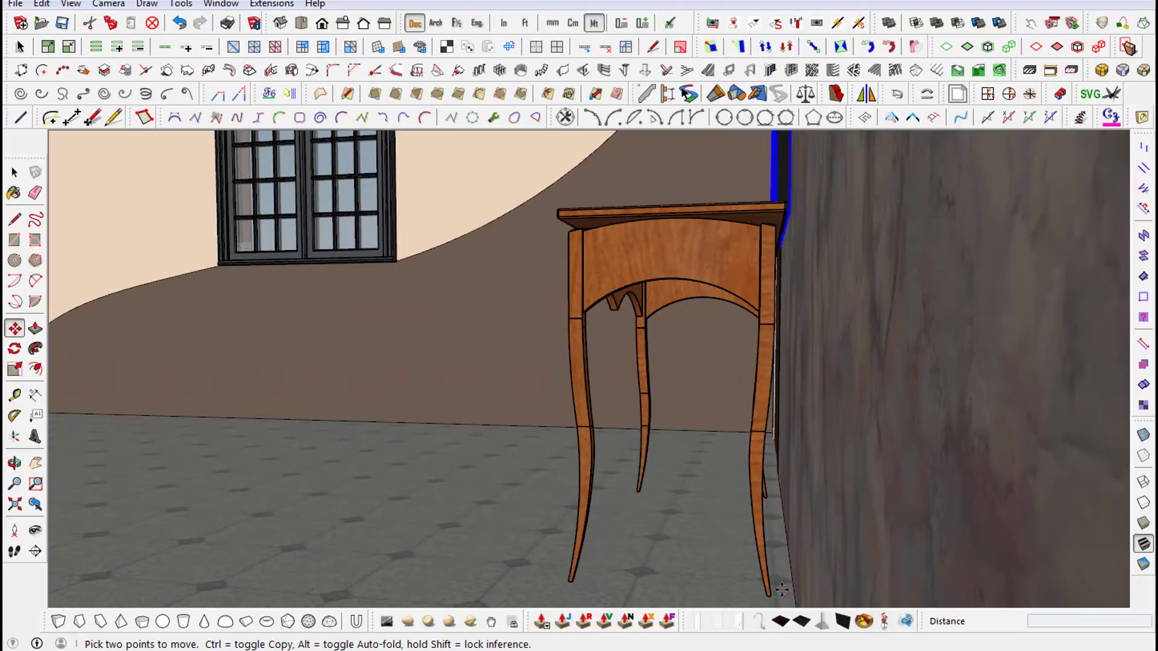
key("space")
- Nudge the console table about 0.02 so it sits flush against the side wall
left_click(762, 450)
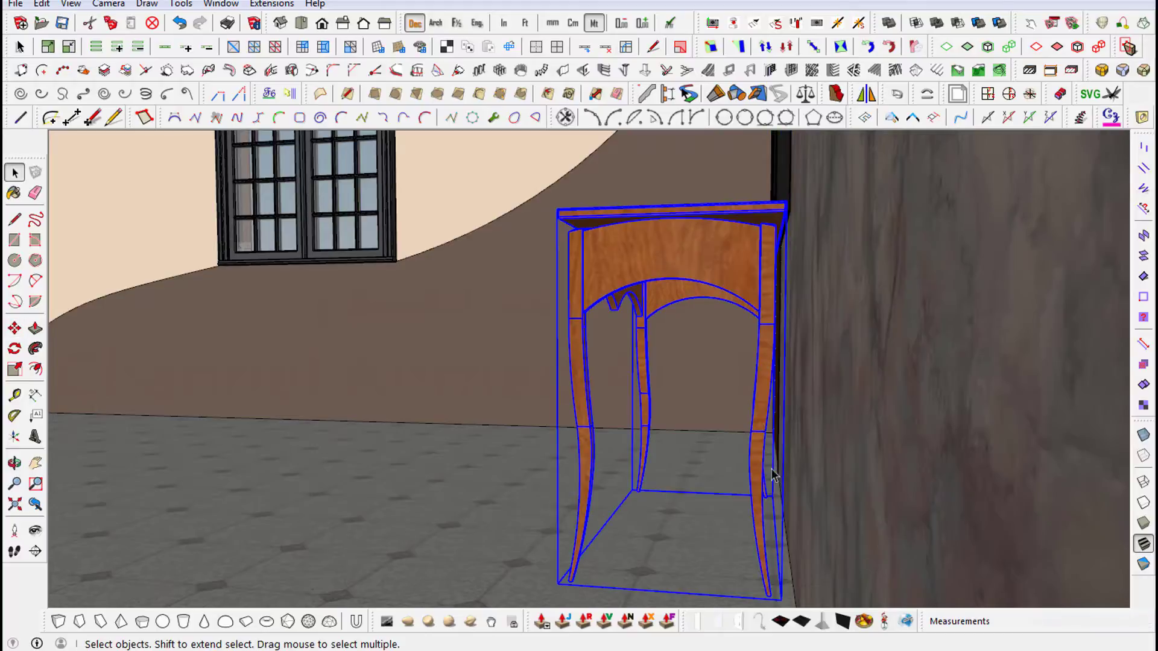
left_click(15, 327)
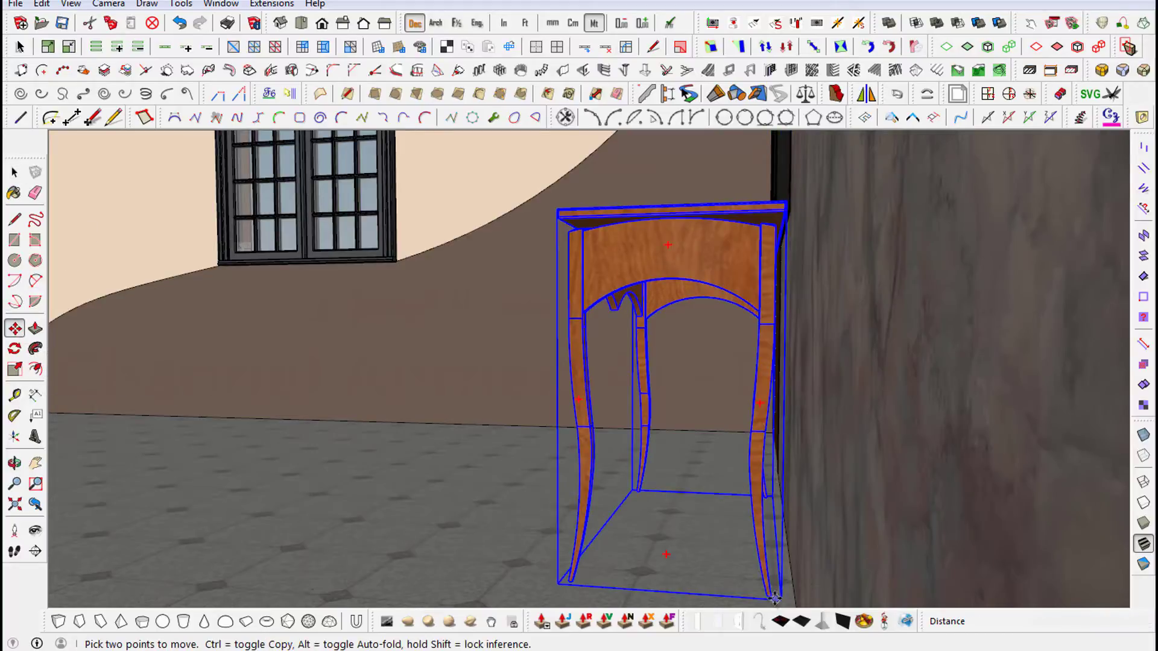
left_click(782, 599)
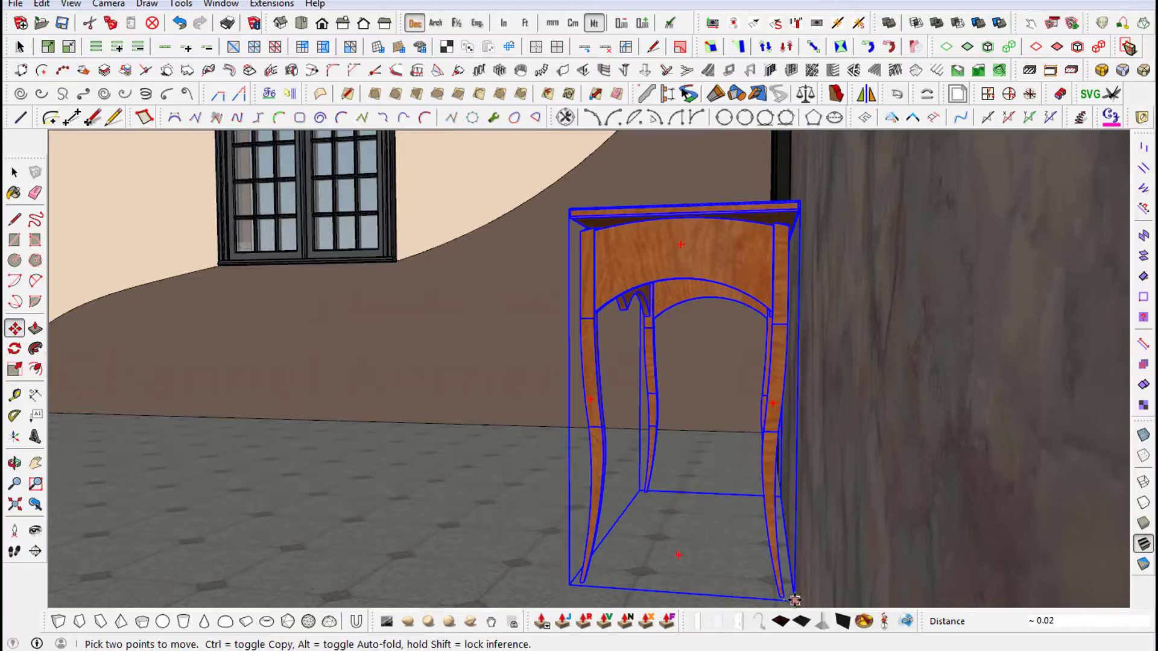
key("space")
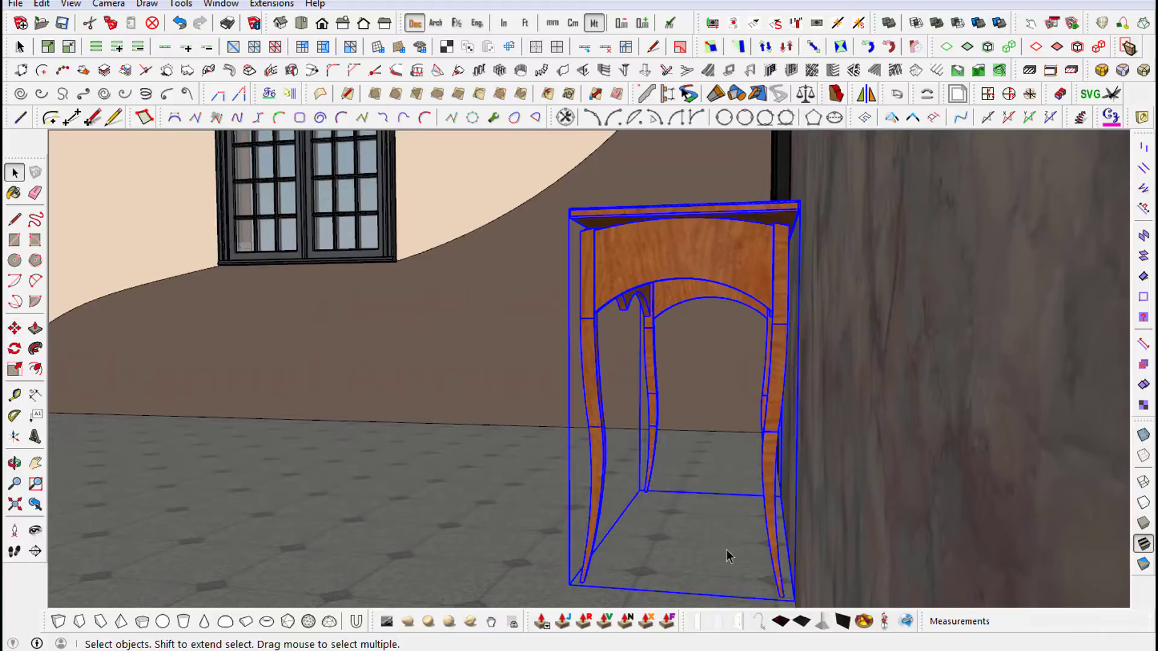
scroll(619, 462, "down", 3)
scroll(619, 462, "down", 2)
mouse_move(487, 503)
middle_mouse_down()
mouse_move(734, 522)
mouse_move(921, 555)
middle_mouse_up()
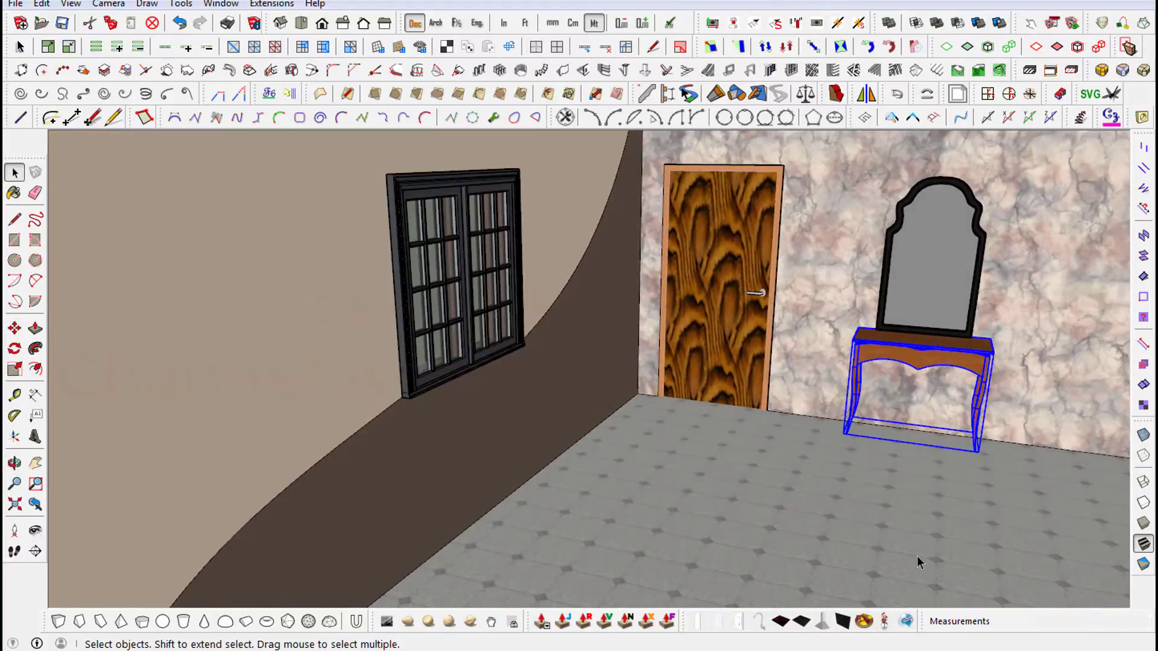
scroll(920, 435, "up", 2)
scroll(920, 435, "up", 2)
scroll(920, 436, "up", 1)
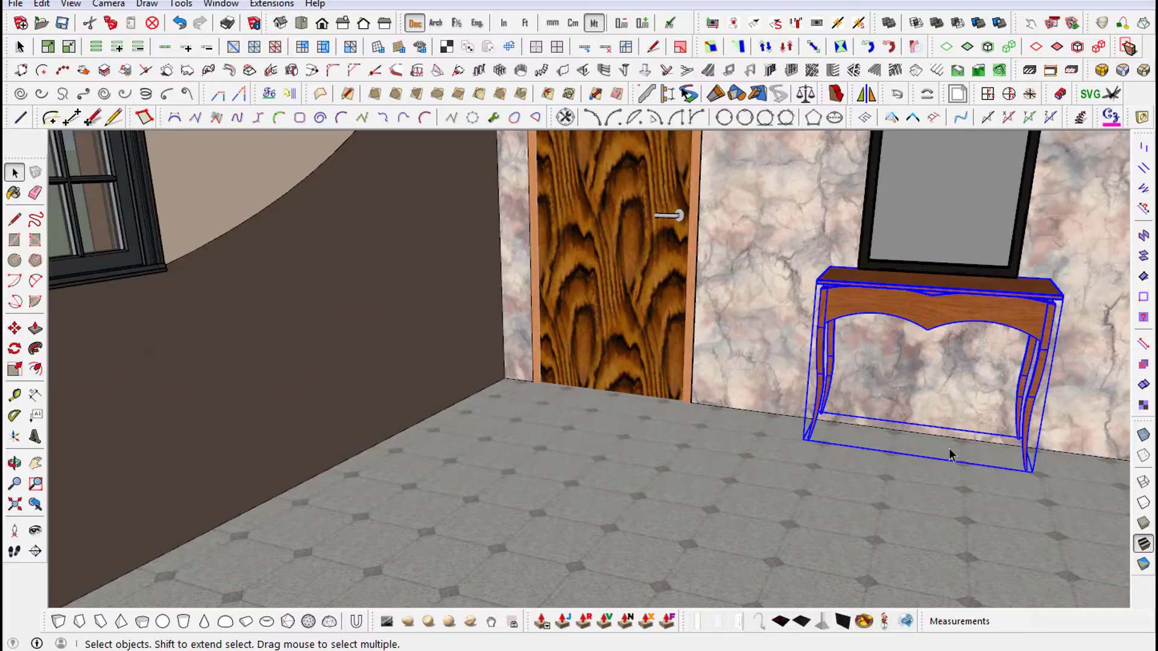
mouse_move(944, 451)
middle_mouse_down()
mouse_move(822, 486)
mouse_move(783, 365)
middle_mouse_up()
- Enter the mirror's inner group and select its glass face for painting
double_click(783, 324)
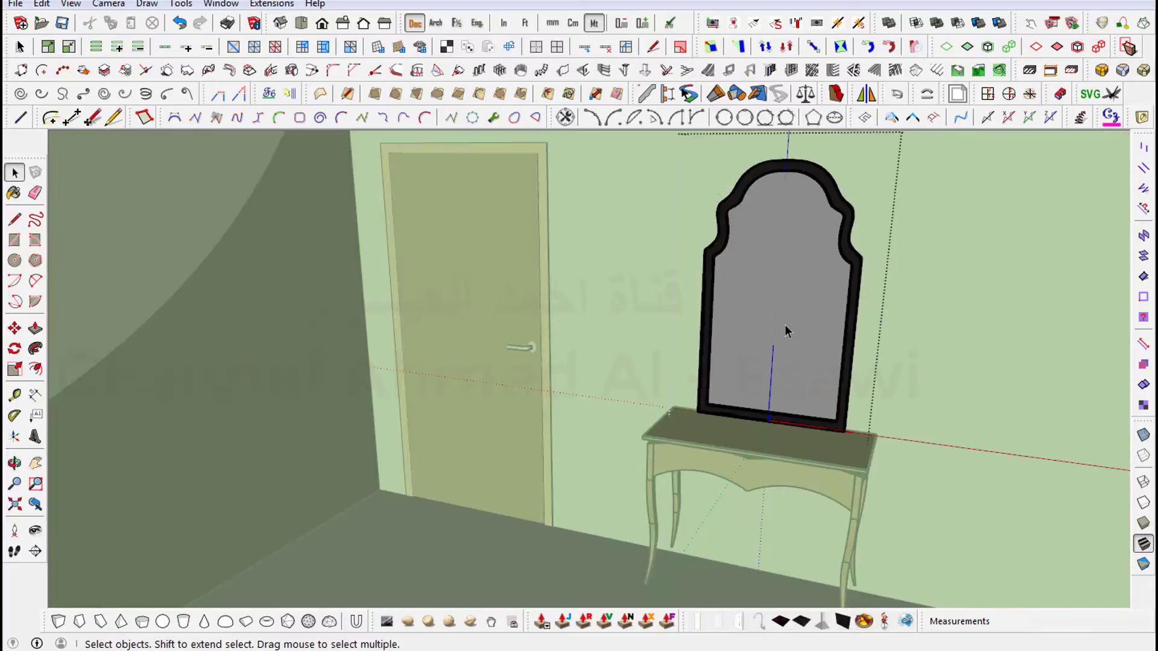
double_click(783, 299)
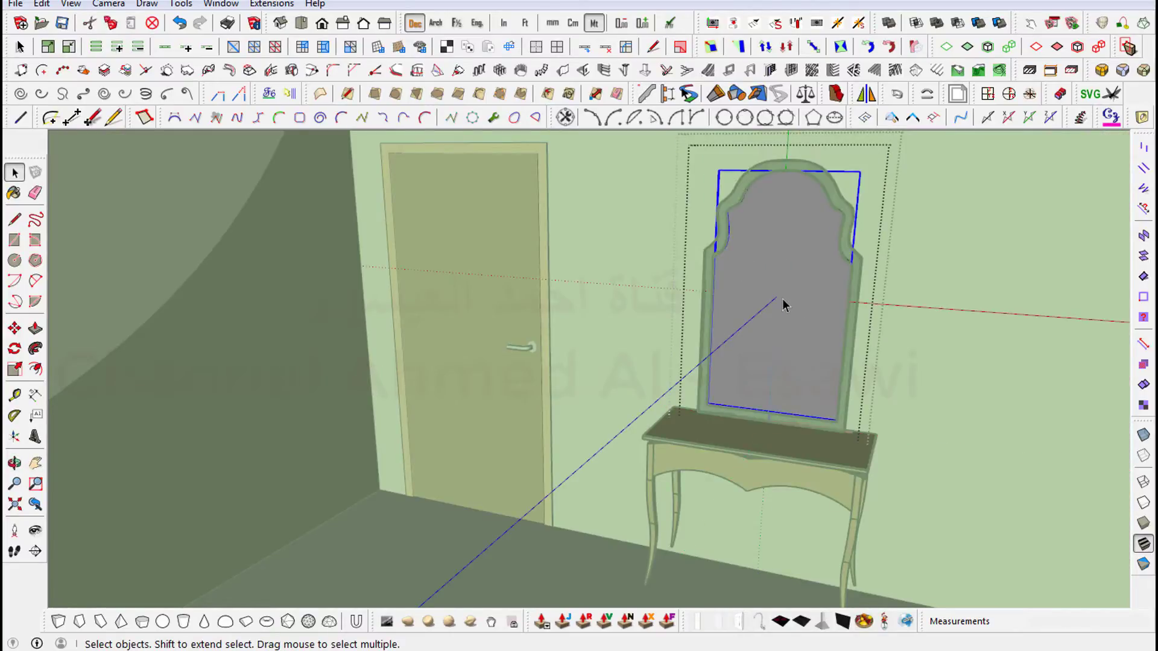
left_click(782, 299)
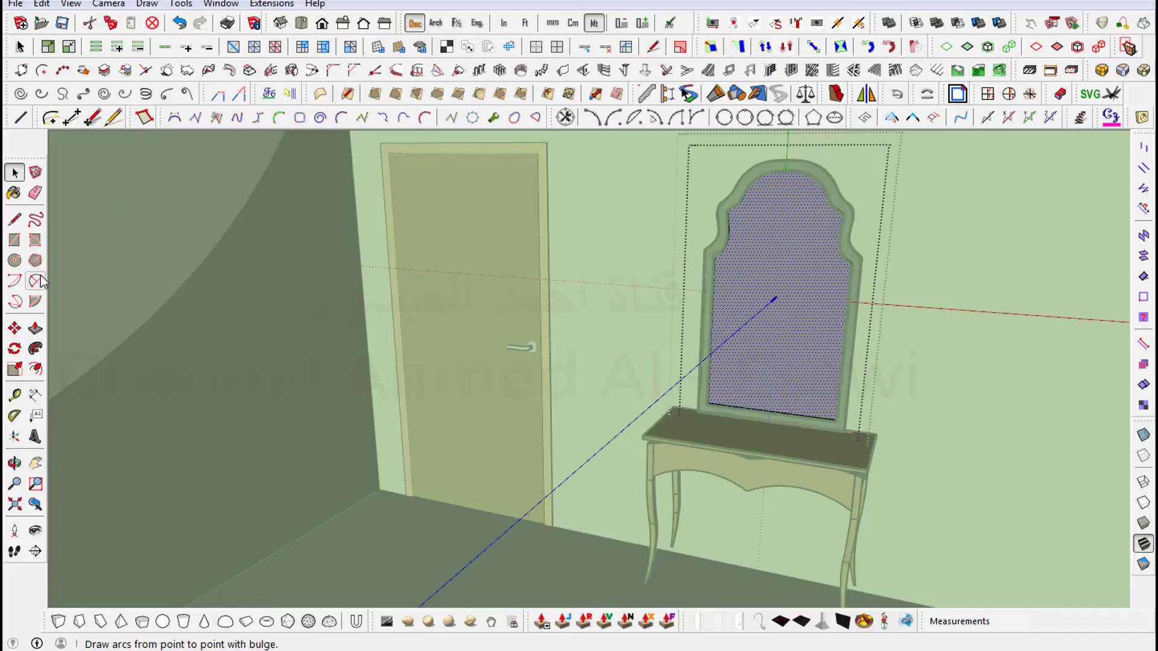
left_click(13, 193)
left_click(1025, 217)
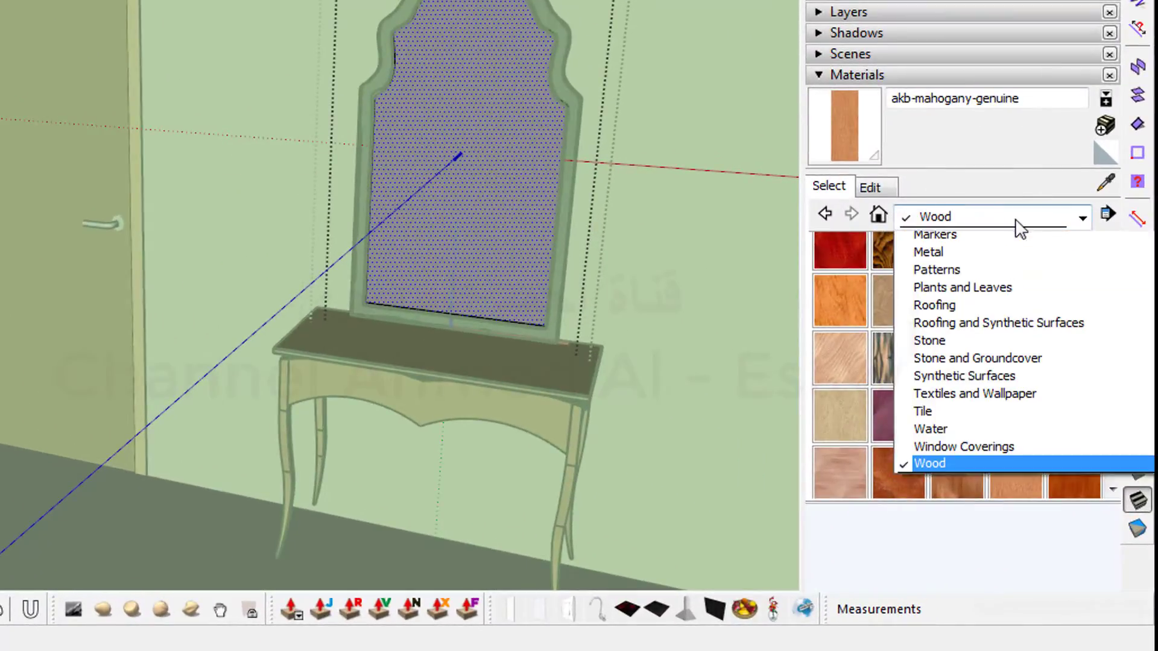
scroll(1028, 383, "up", 1)
scroll(994, 446, "up", 1)
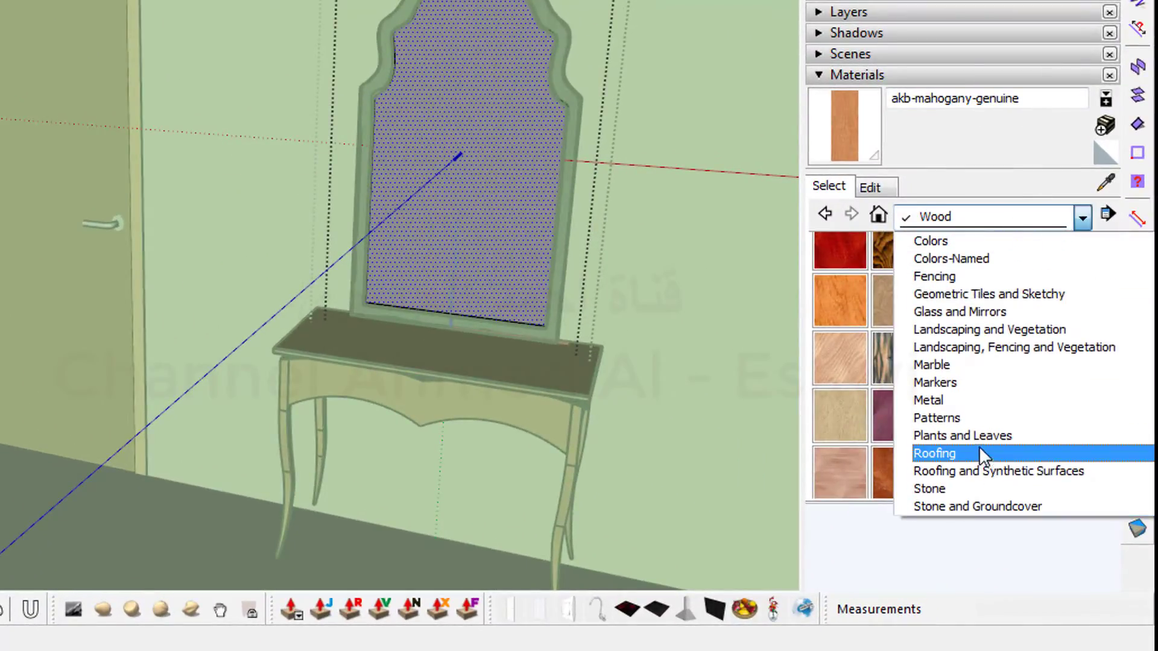
- Paint the glass with Mirror 01 from the Glass and Mirrors collection
left_click(982, 311)
scroll(964, 312, "down", 2)
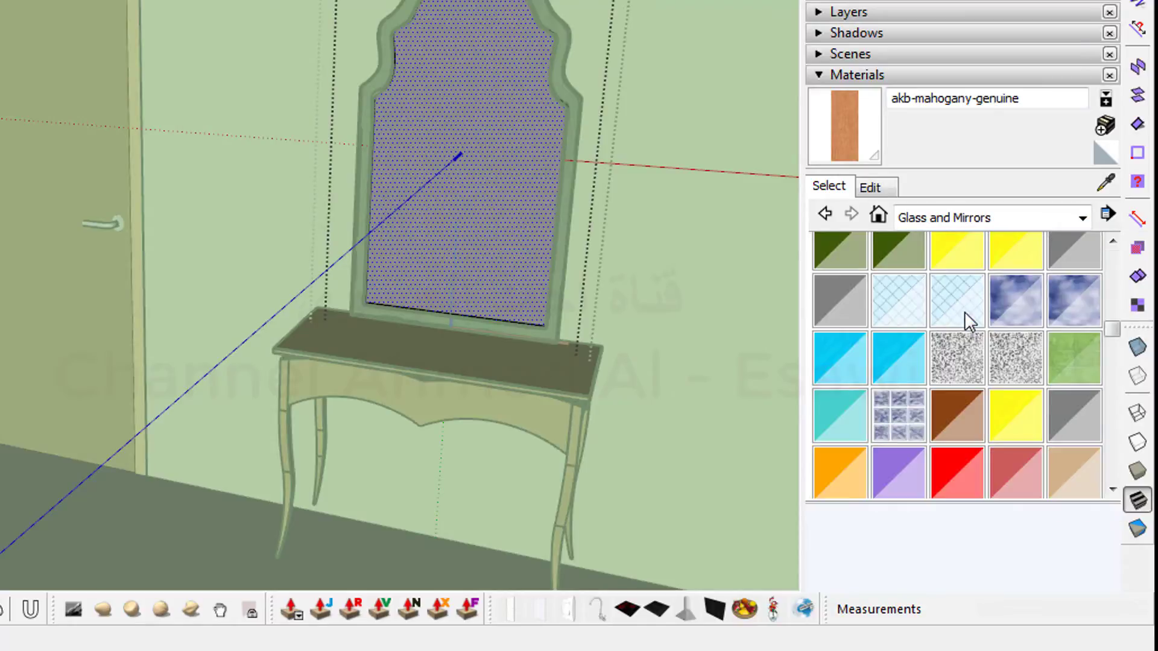
scroll(964, 311, "down", 5)
scroll(964, 311, "up", 2)
scroll(964, 312, "up", 3)
scroll(964, 311, "up", 2)
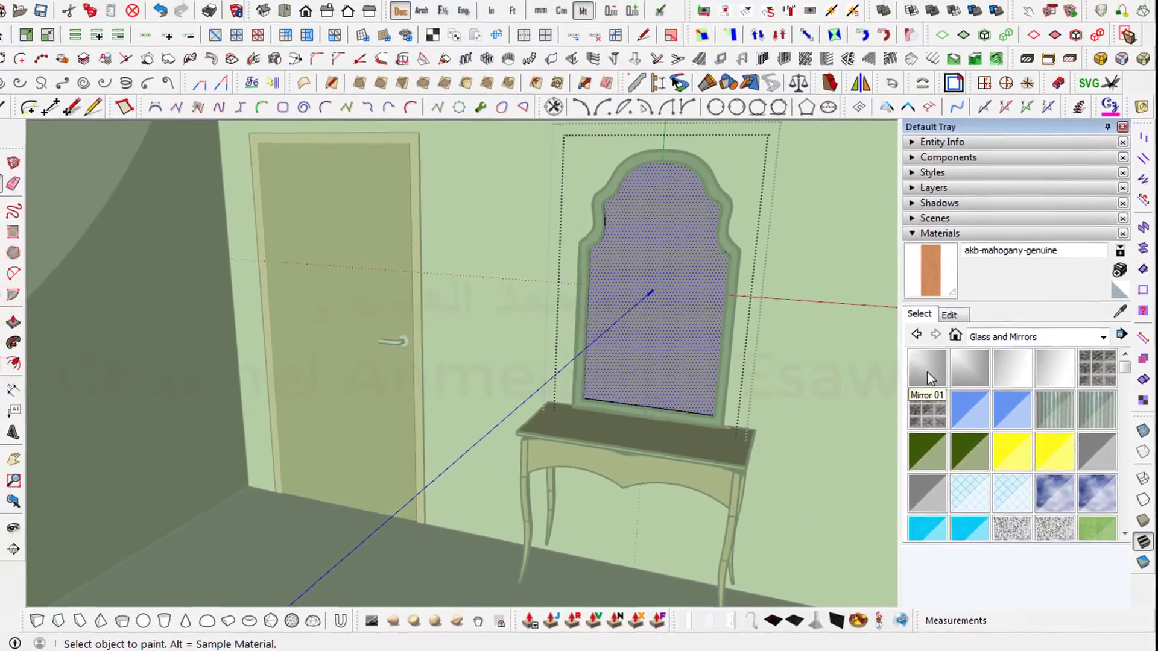
left_click(927, 371)
left_click(696, 310)
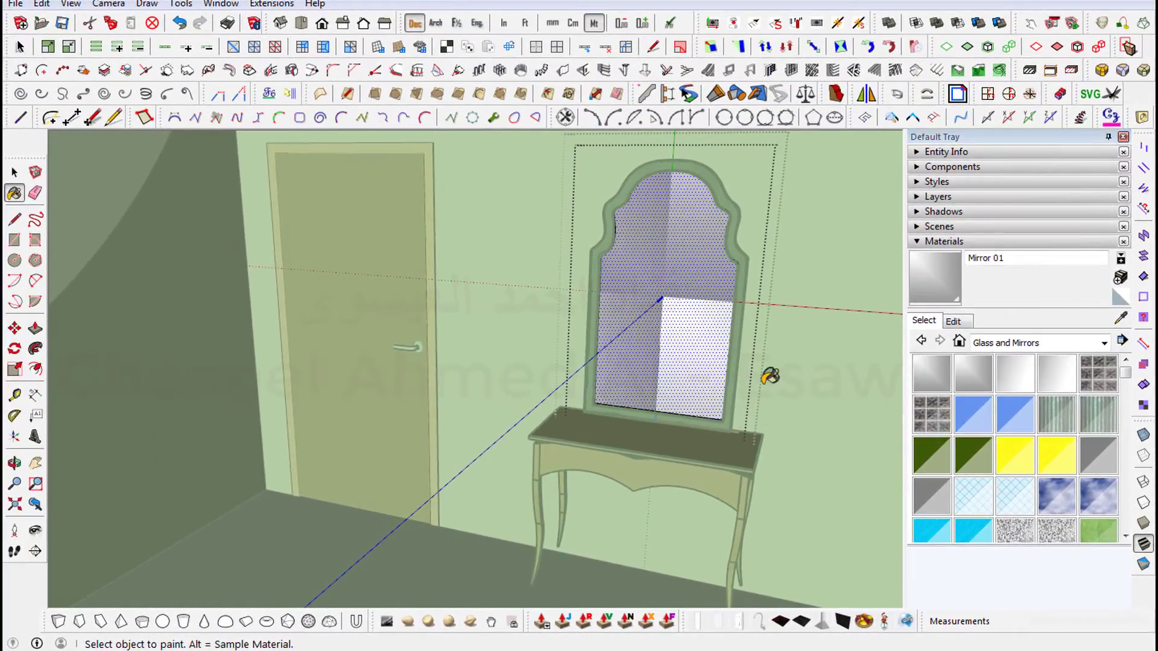
key("space")
left_click(1123, 138)
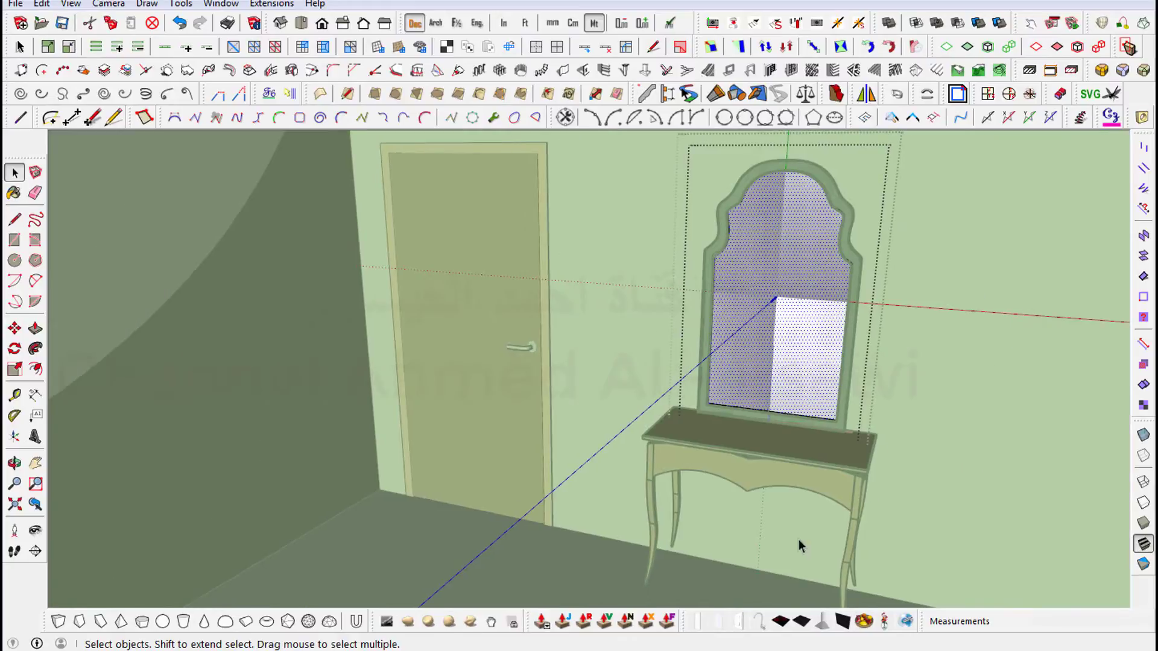
scroll(761, 585, "down", 3)
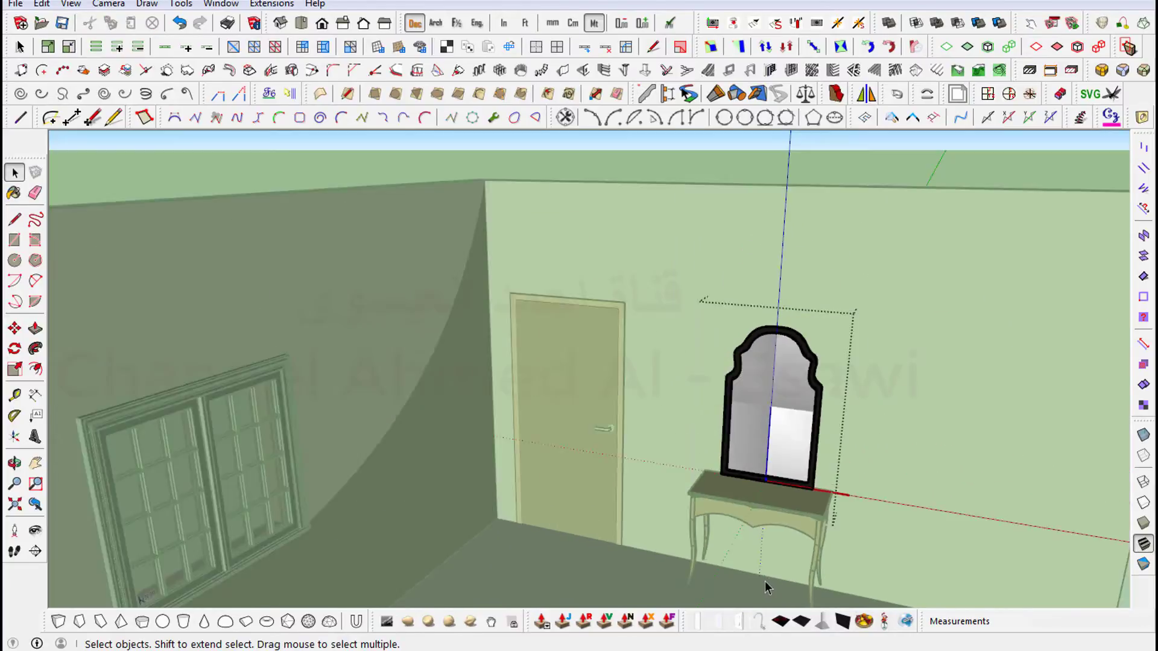
- Import the BRANT+CHAIR armchair and place it on the room floor
mouse_move(761, 585)
middle_mouse_down()
mouse_move(856, 564)
mouse_move(1033, 554)
middle_mouse_up()
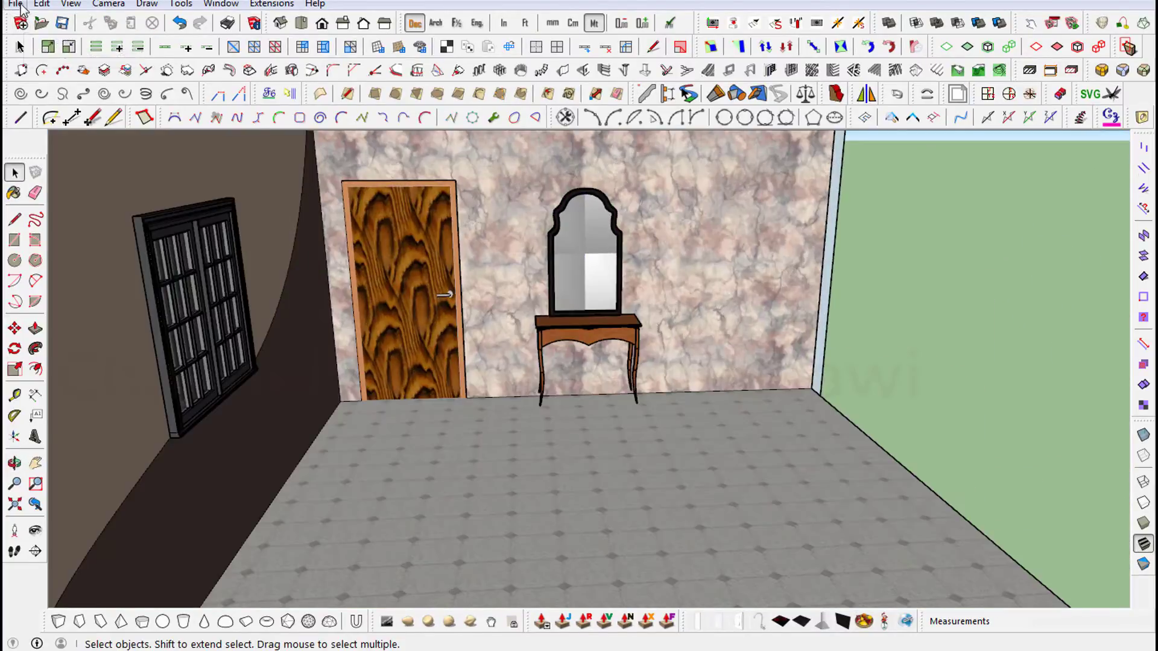
left_click(15, 3)
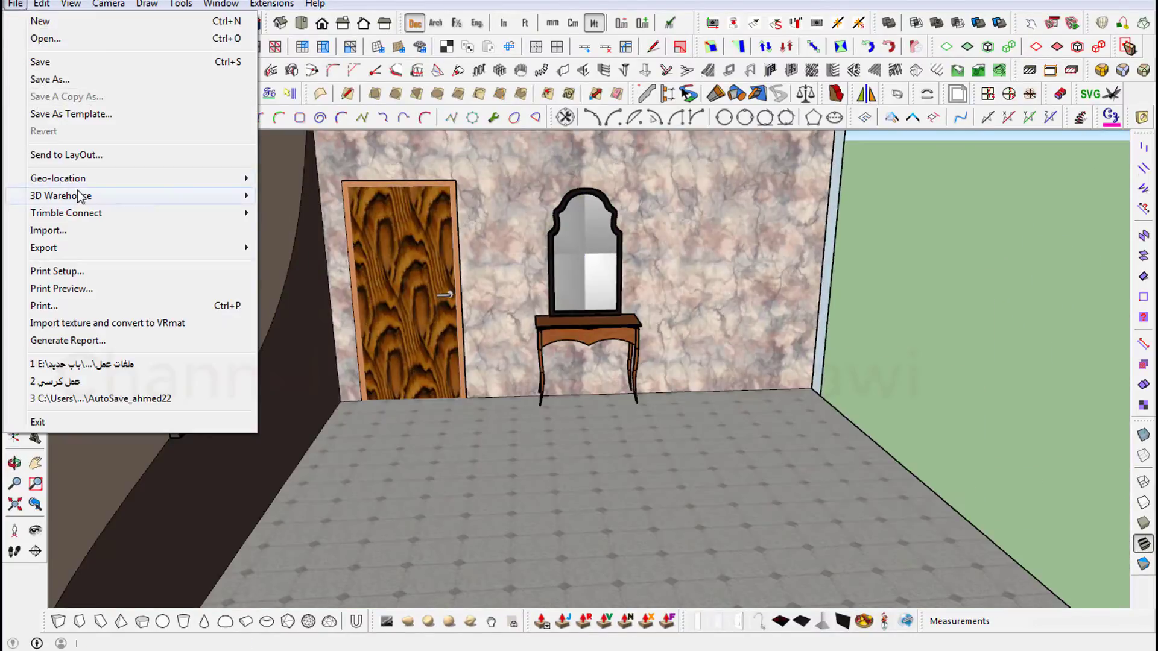
left_click(79, 234)
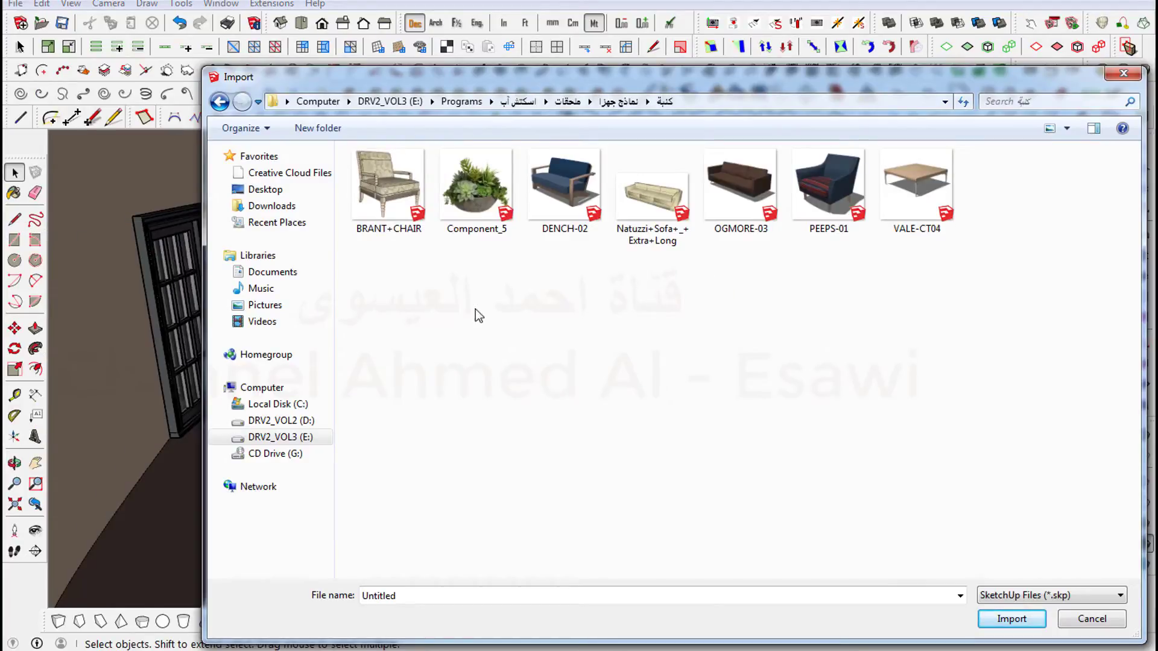
left_click(406, 212)
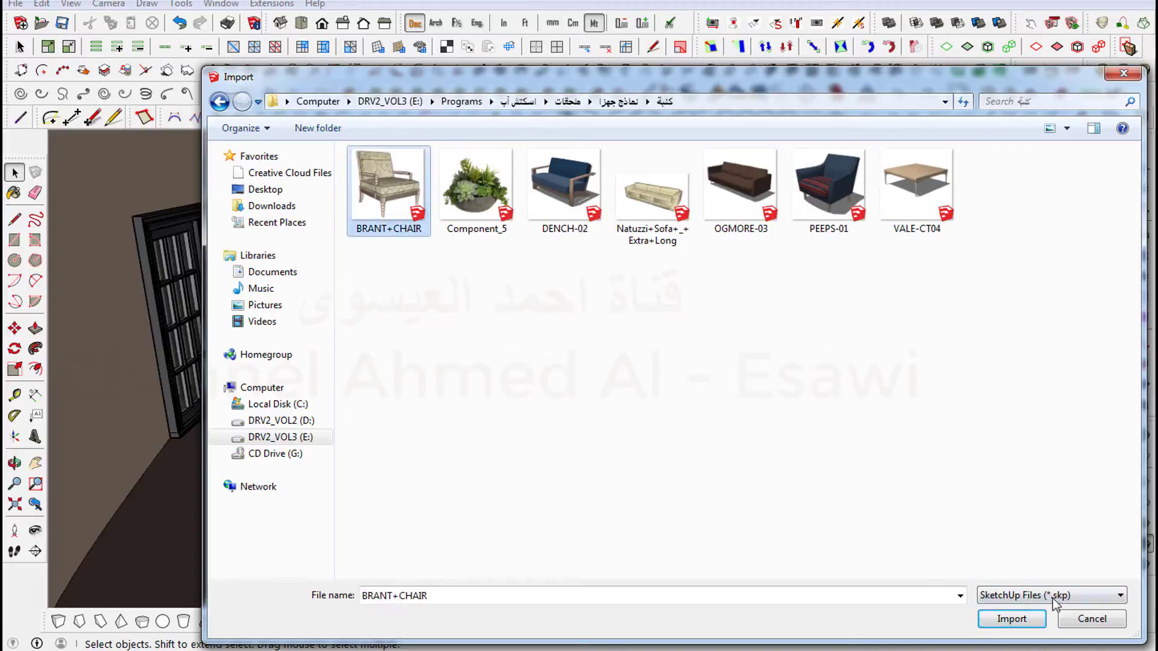
left_click(1011, 619)
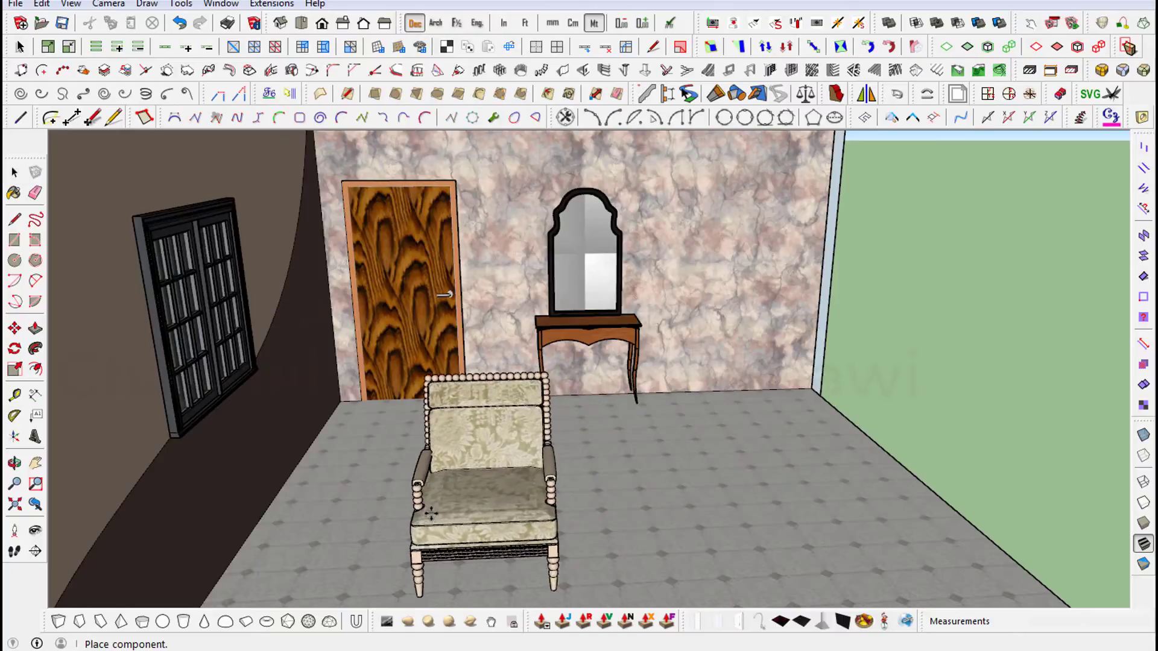
left_click(398, 487)
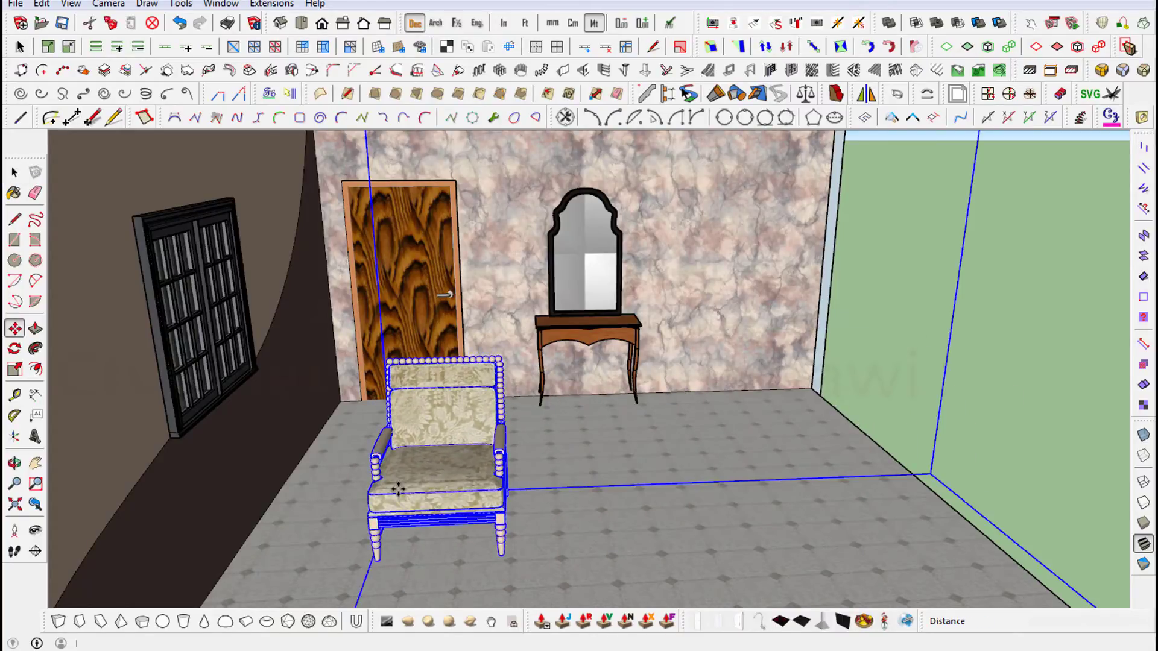
mouse_move(427, 519)
middle_mouse_down()
mouse_move(487, 569)
mouse_move(478, 589)
mouse_move(515, 557)
middle_mouse_up()
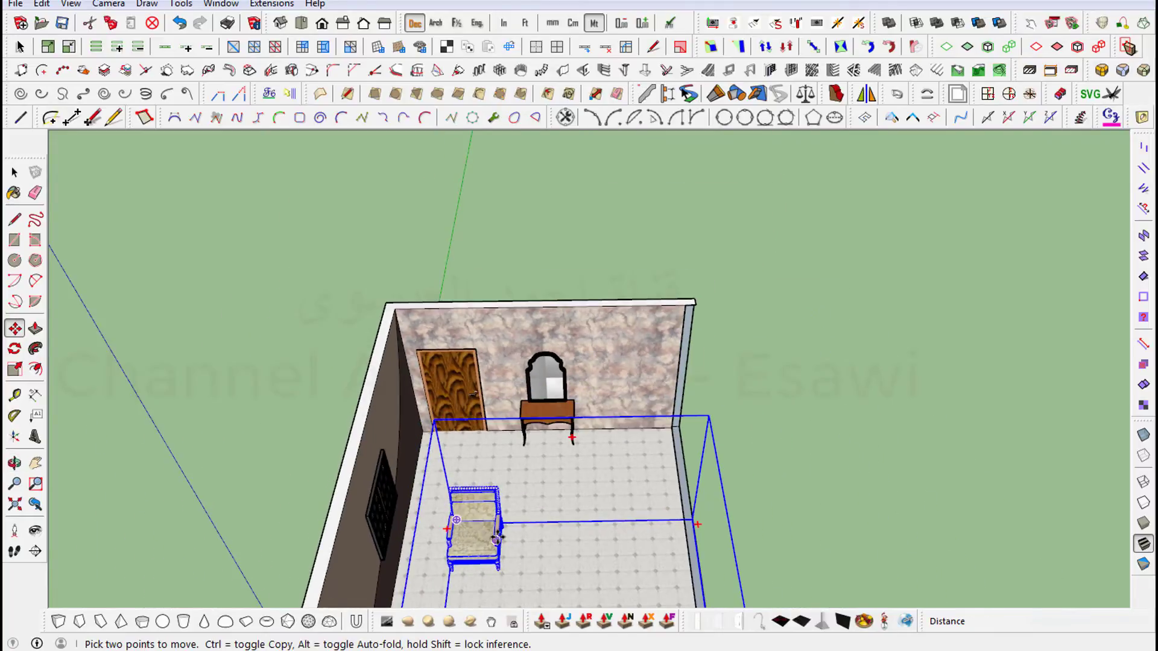
- Rotate the armchair 90 degrees and start moving it toward the left corner
key("q")
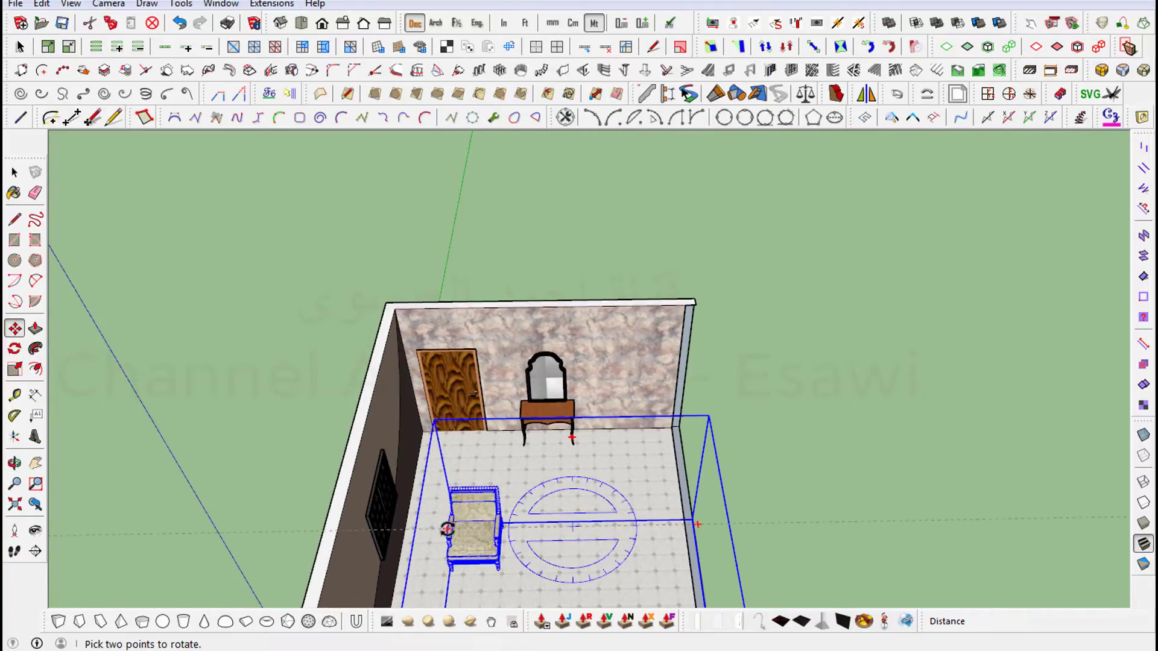
left_click(447, 528)
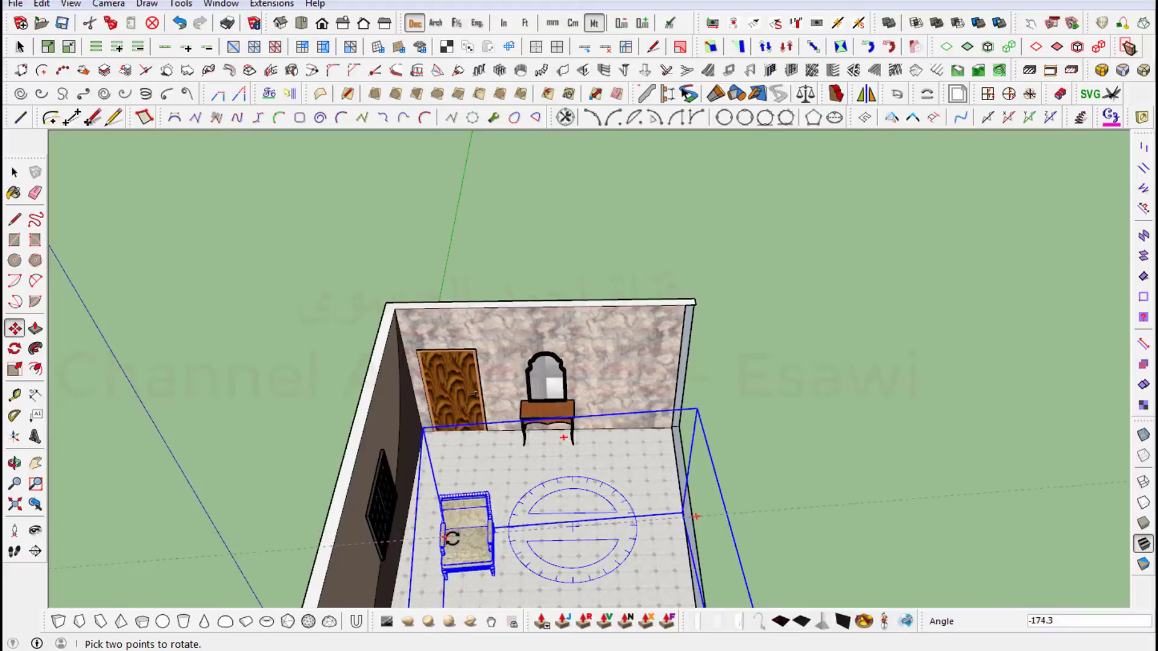
left_click(576, 558)
key("m")
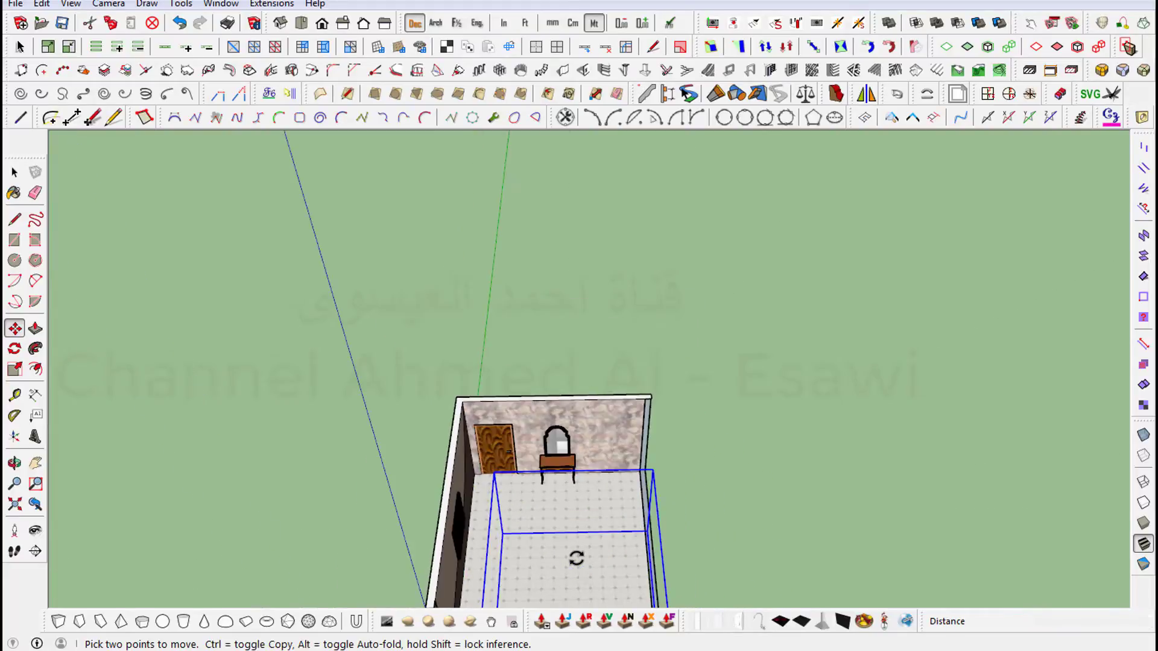
middle_click_drag(576, 557, 395, 508)
scroll(395, 508, "up", 5)
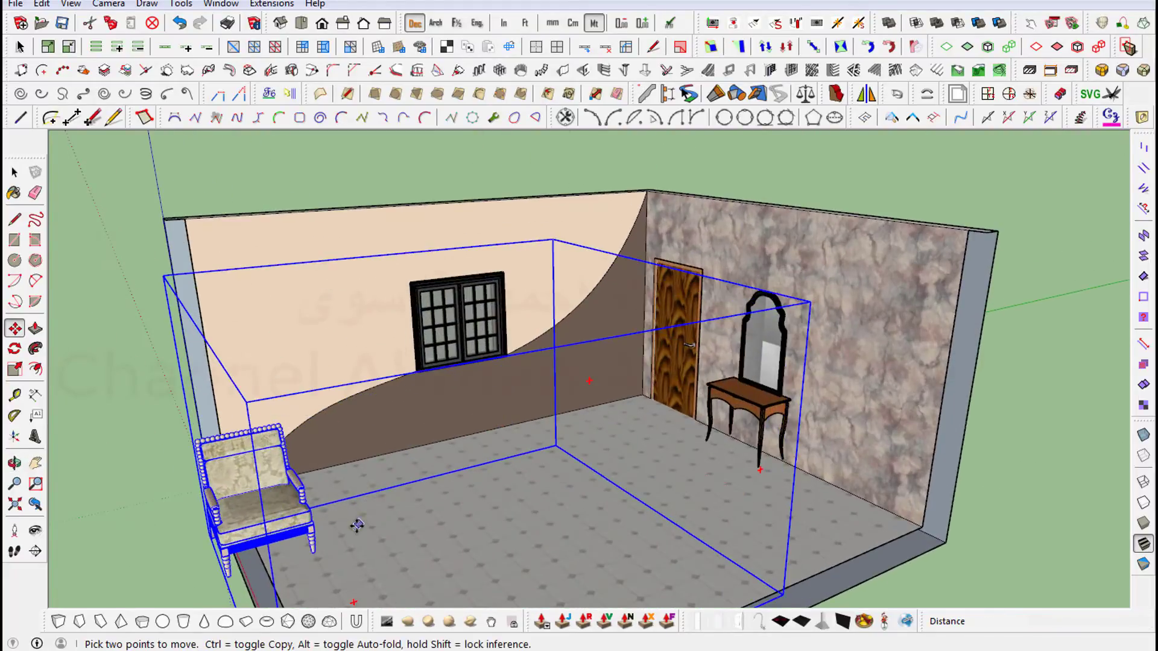
left_click(313, 551)
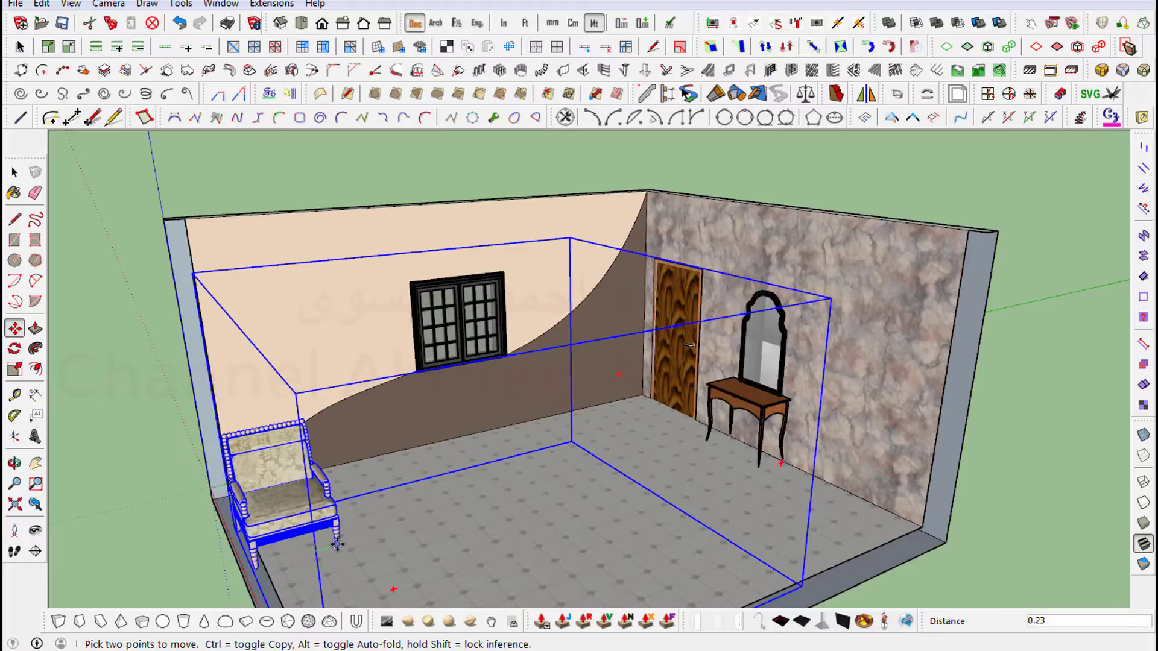
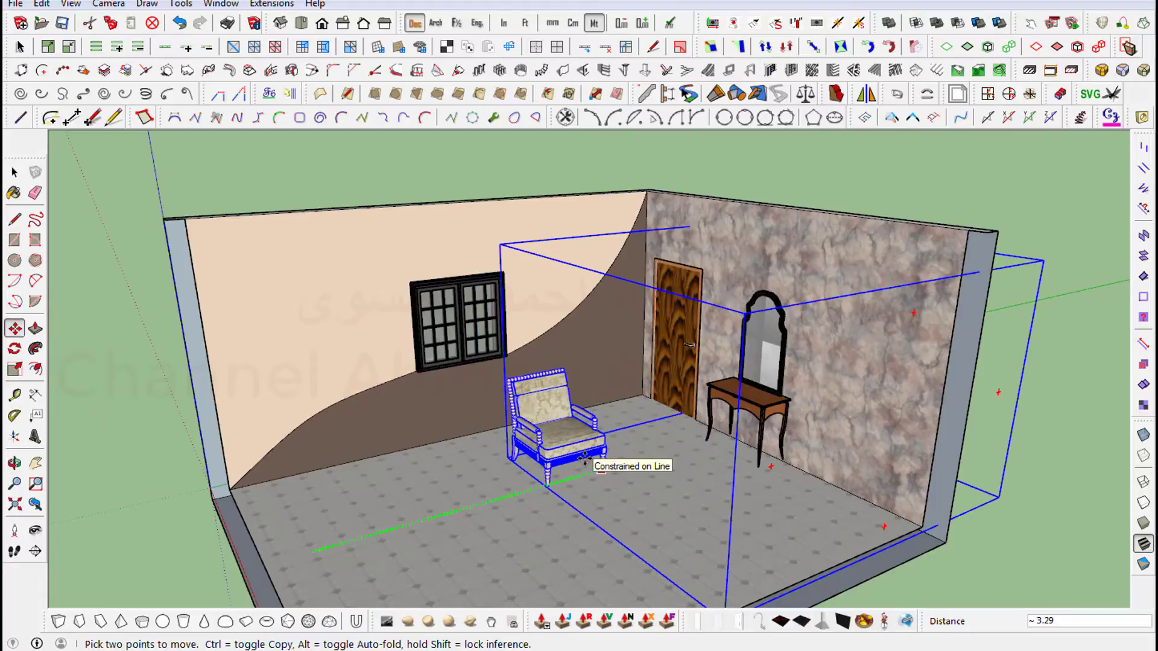
- Make a copy of the armchair to the left of the original
left_click(584, 458)
mouse_move(398, 537)
middle_mouse_down()
mouse_move(604, 524)
mouse_move(548, 432)
middle_mouse_up()
key("space")
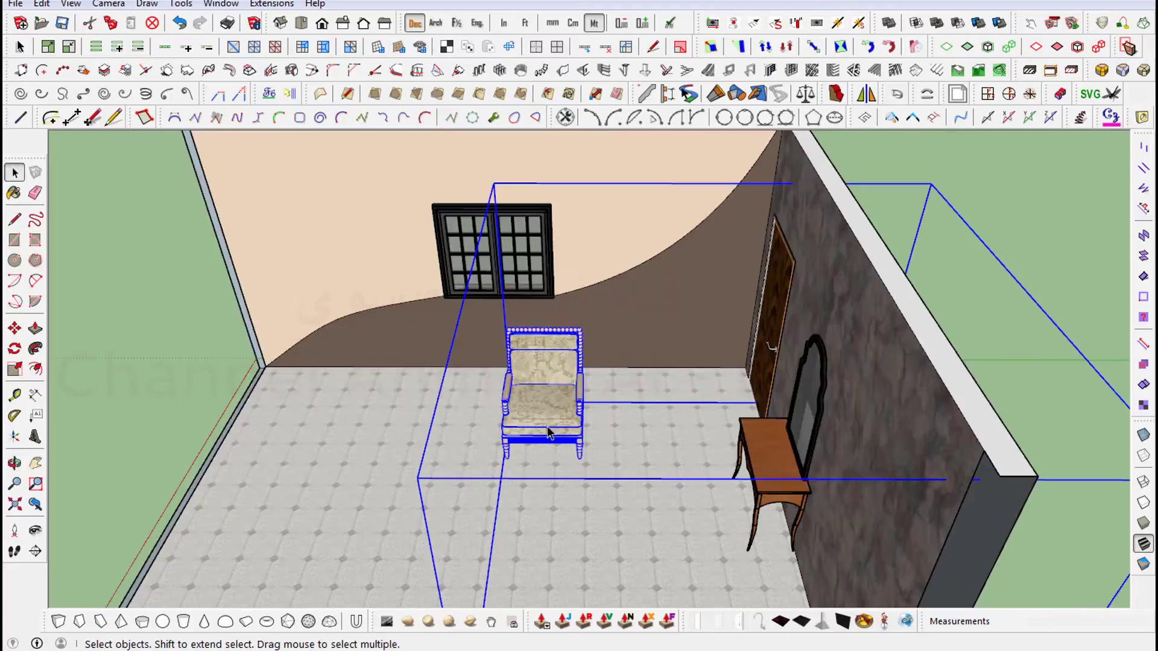
double_click(547, 431)
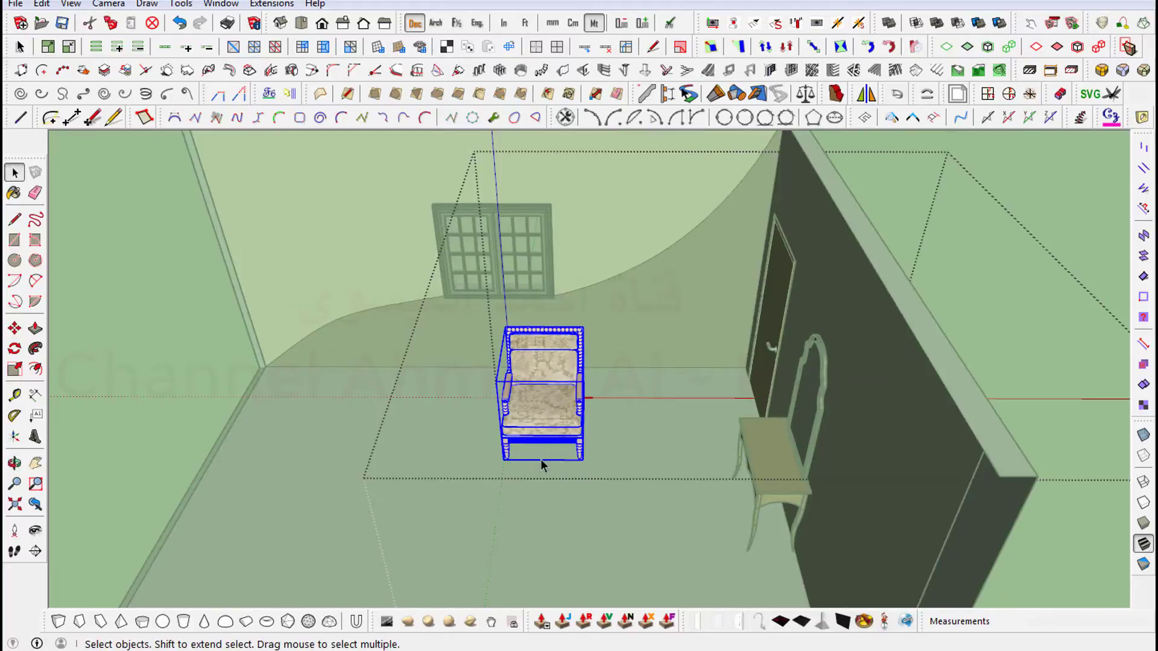
left_click(14, 328)
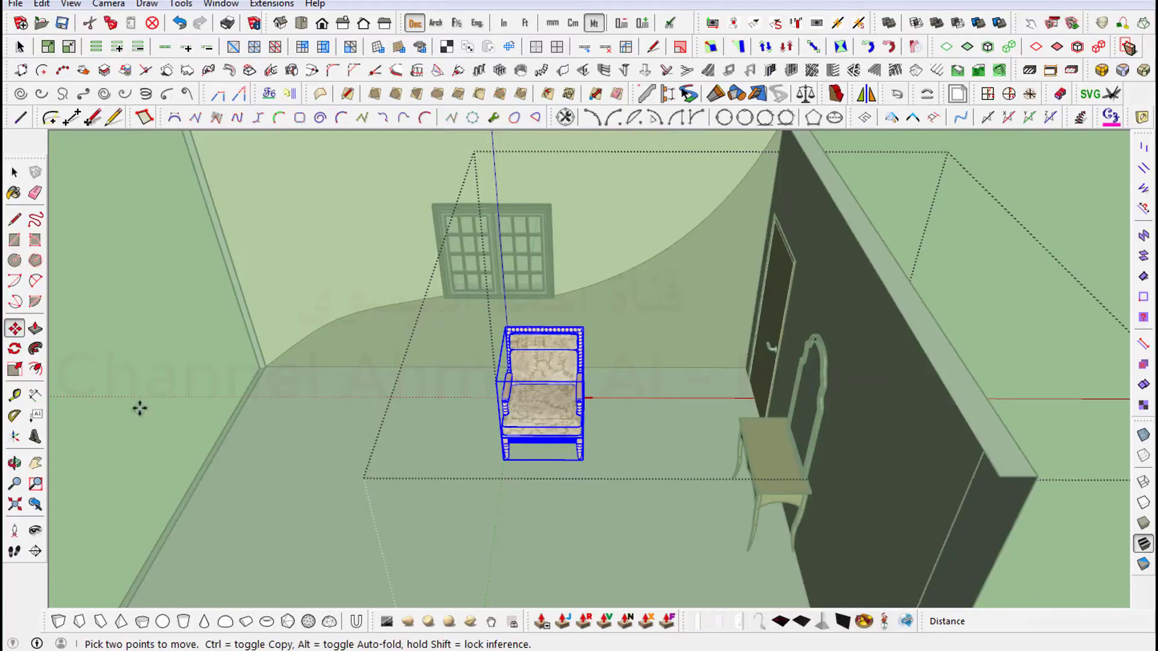
key("ctrl")
left_click(504, 457)
left_click(380, 453)
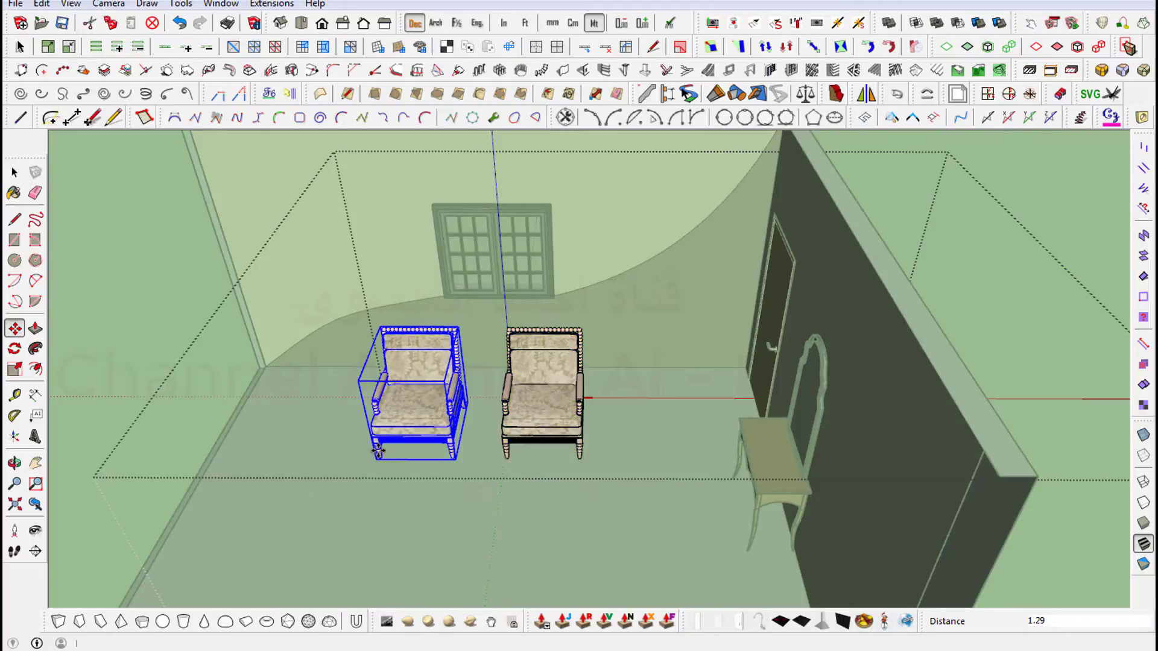
- Turn the chair copy 180° and shift it further left
mouse_move(380, 527)
middle_mouse_down()
mouse_move(347, 553)
mouse_move(338, 526)
middle_mouse_up()
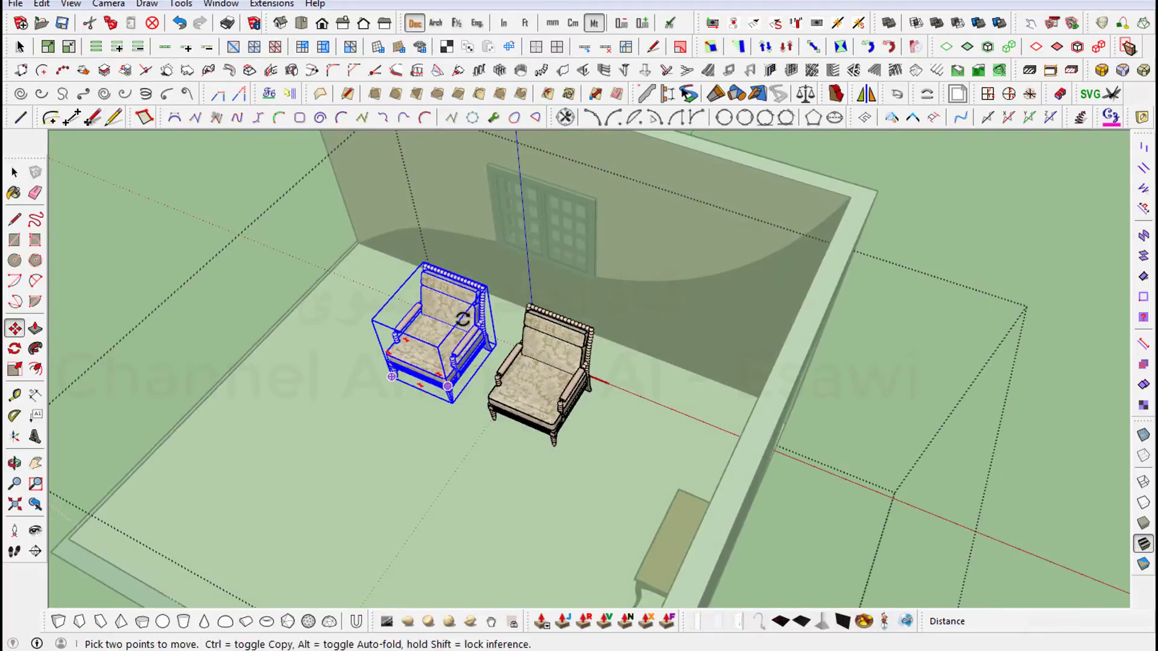
left_click(452, 278)
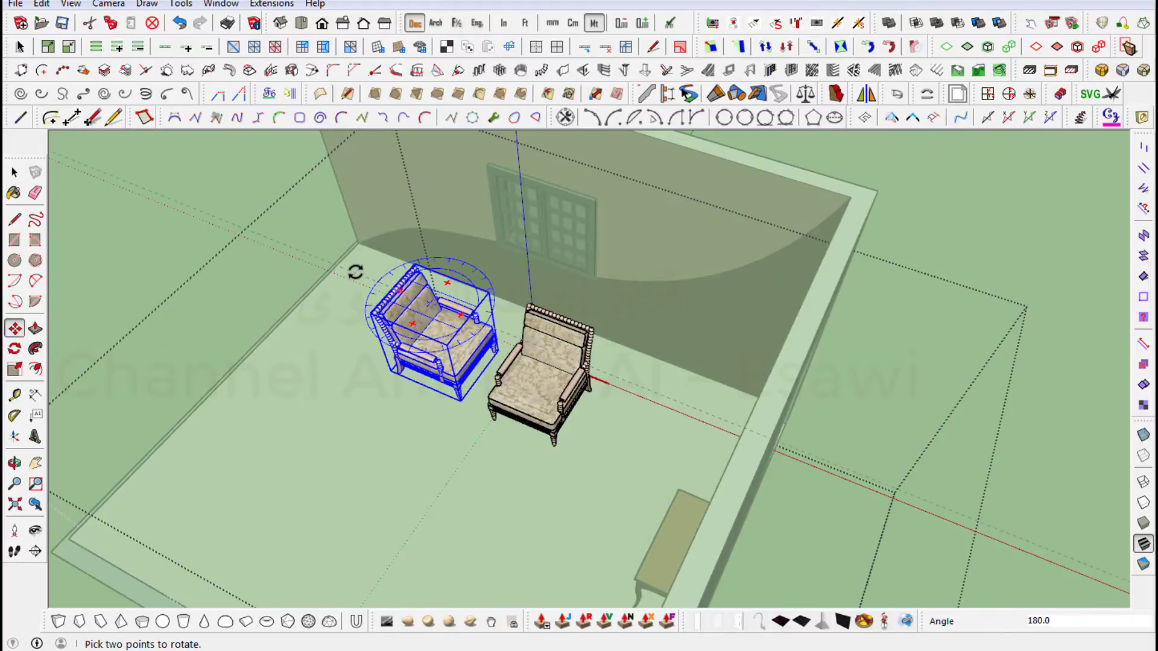
left_click(355, 272)
middle_click_drag(464, 504, 297, 498)
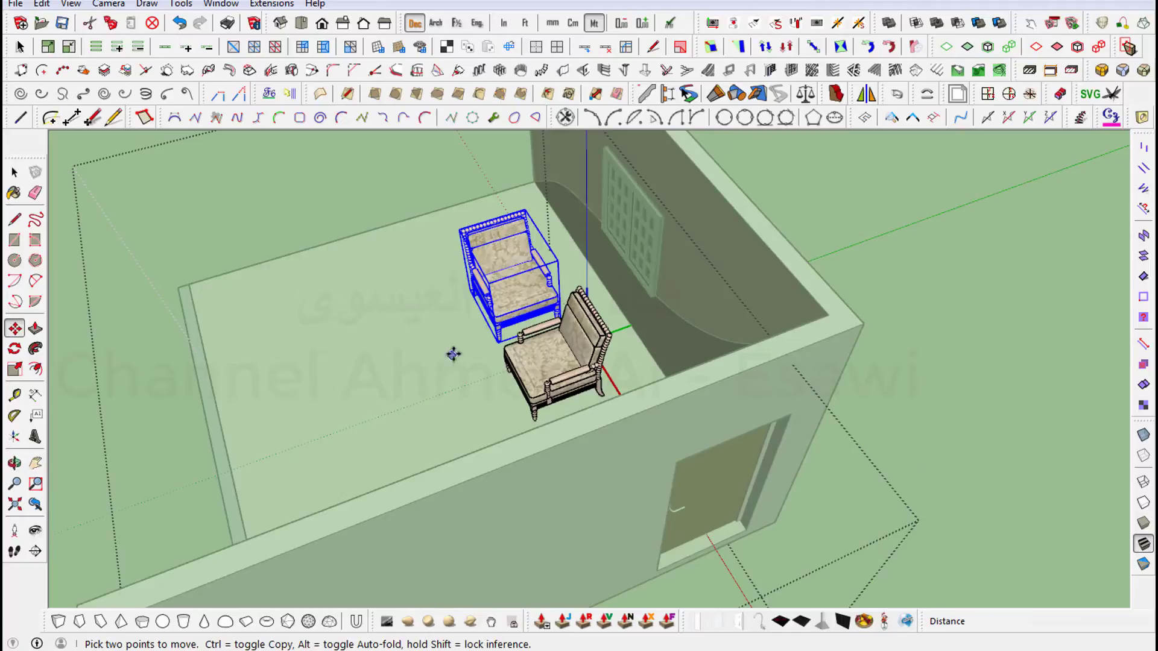
left_click(496, 342)
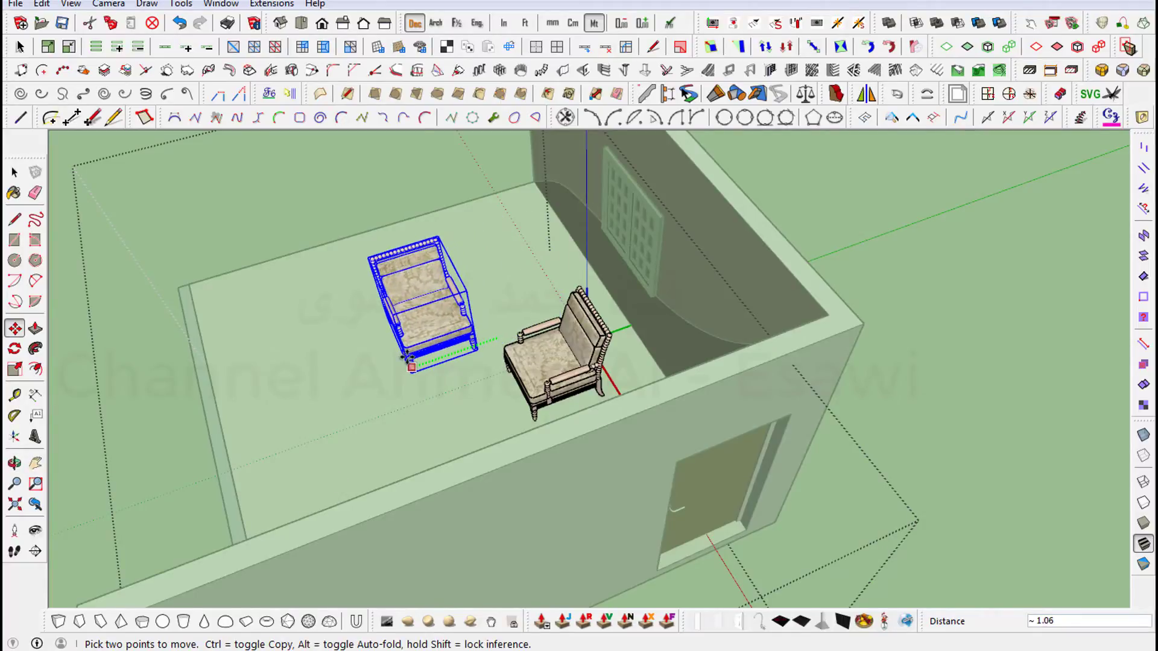
left_click(410, 356)
mouse_move(409, 355)
middle_mouse_down()
mouse_move(405, 526)
mouse_move(435, 446)
middle_mouse_up()
- Stretch the chair copy along red by 1.85 into a sofa
key("s")
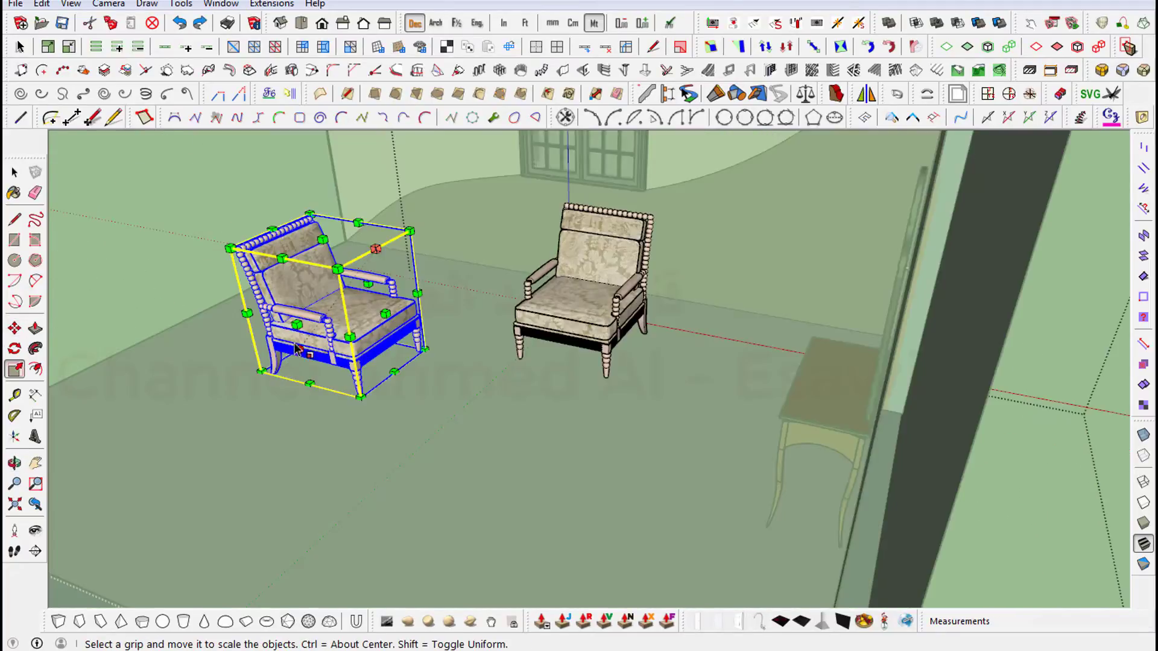
left_click_drag(290, 331, 198, 382)
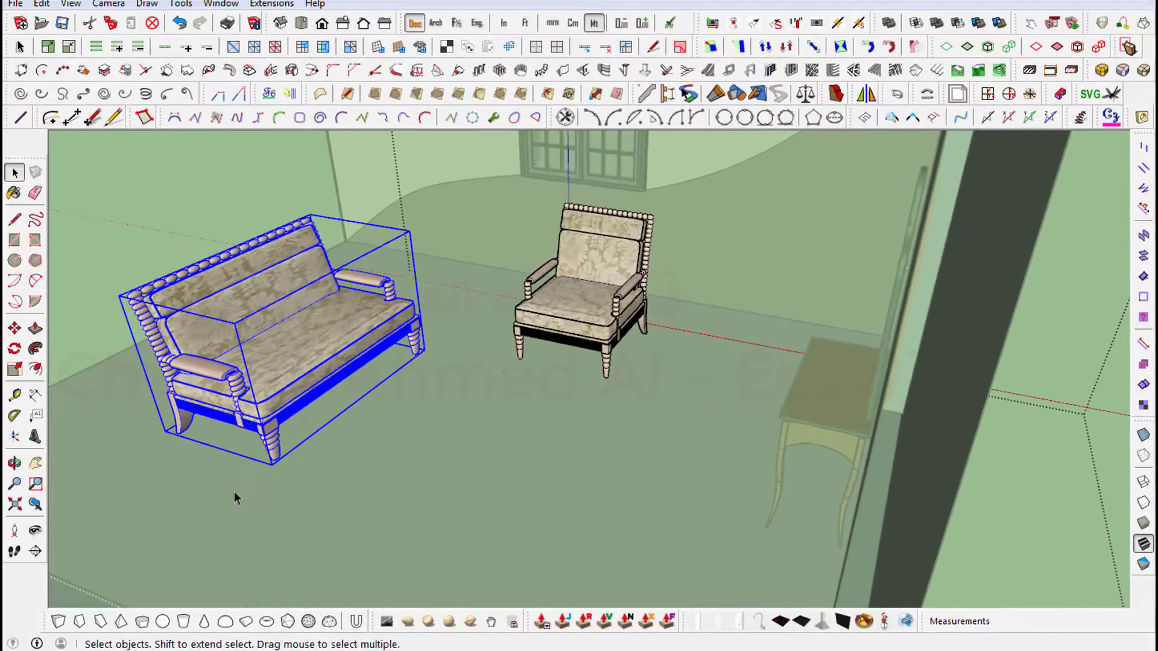
mouse_move(233, 490)
middle_mouse_down()
mouse_move(442, 433)
mouse_move(577, 451)
mouse_move(660, 421)
middle_mouse_up()
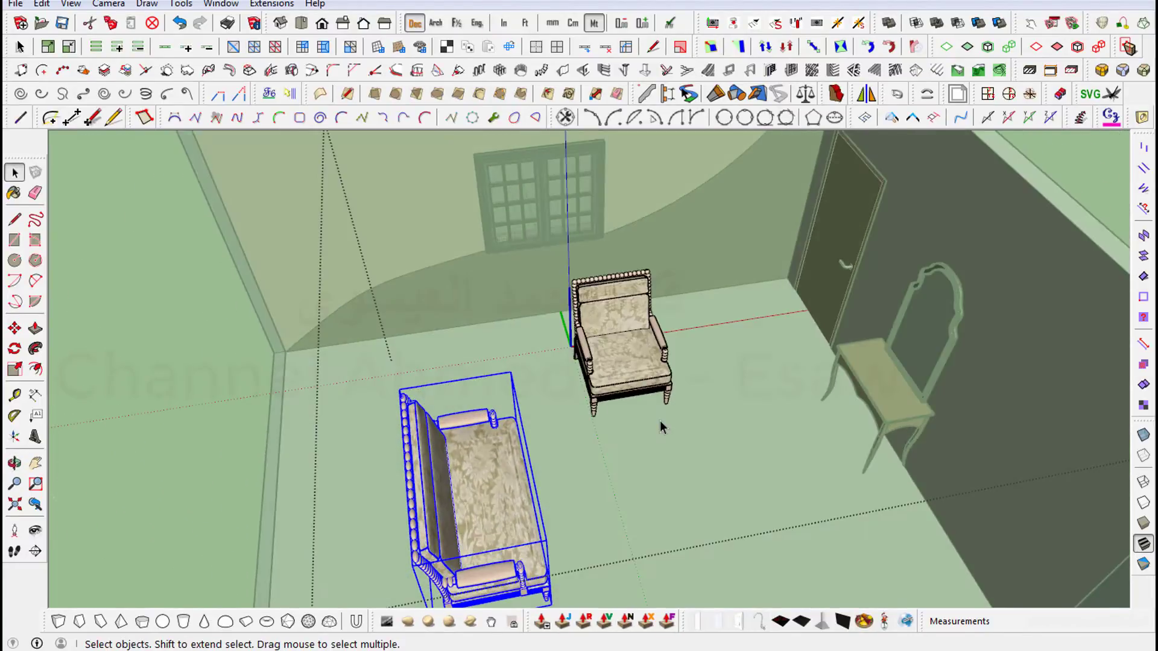
- Make a copy of the original armchair to its right
left_click(613, 375)
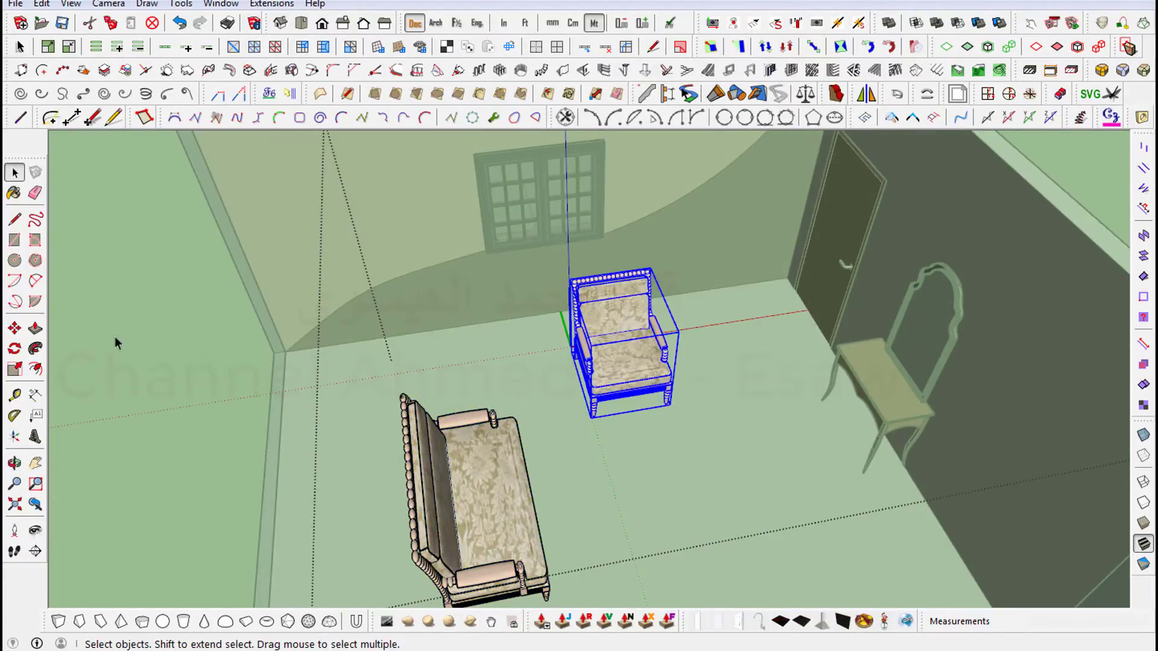
left_click(14, 327)
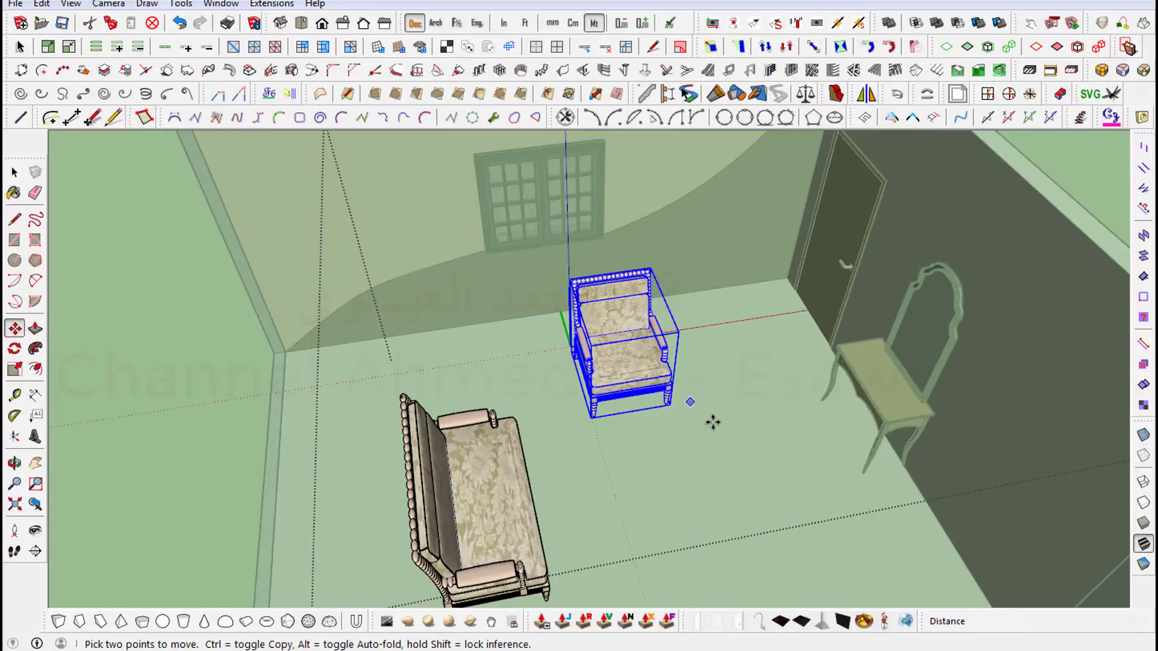
key("ctrl")
left_click(666, 403)
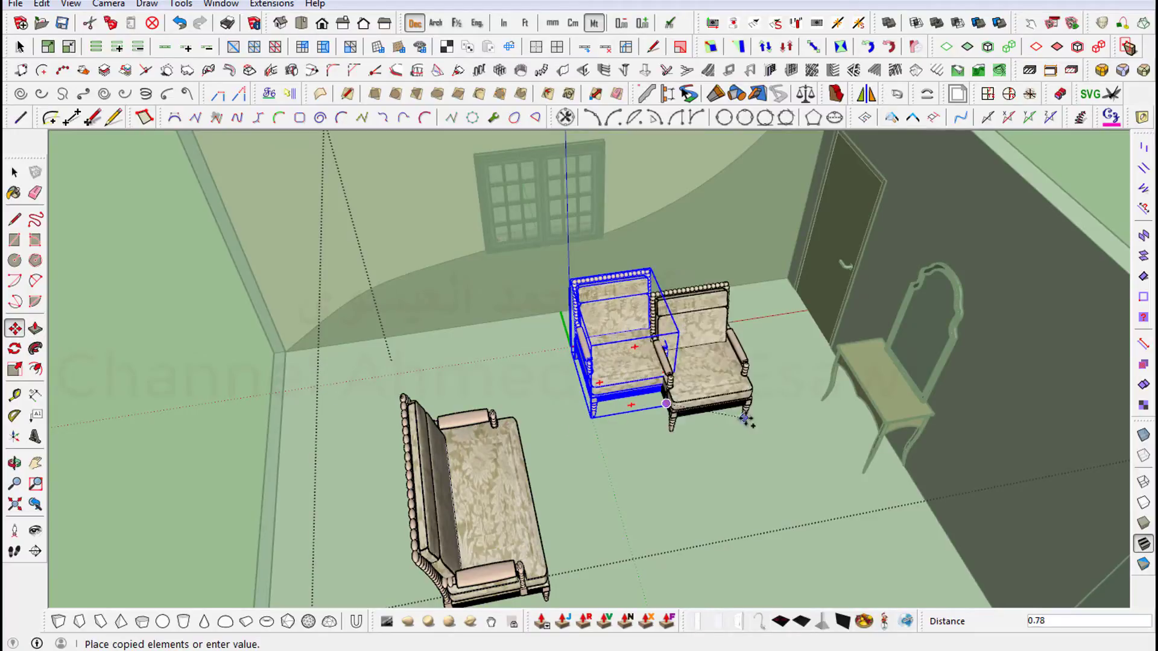
left_click(797, 453)
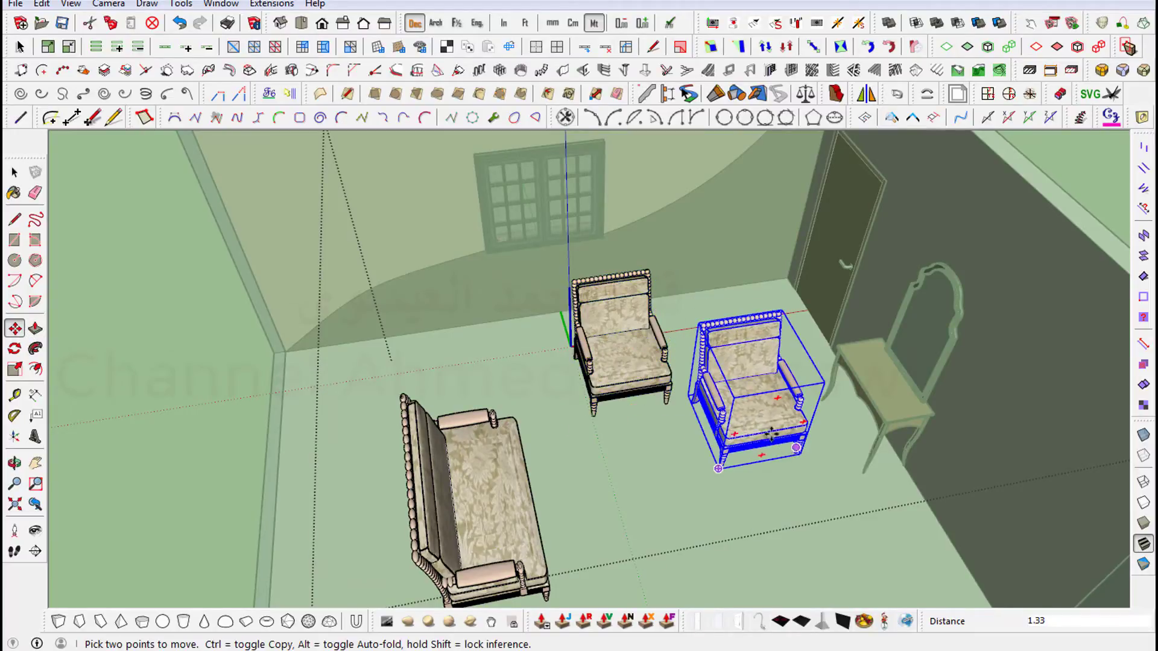
- Rotate the armchair copy -90°
key("q")
left_click(759, 354)
left_click(844, 391)
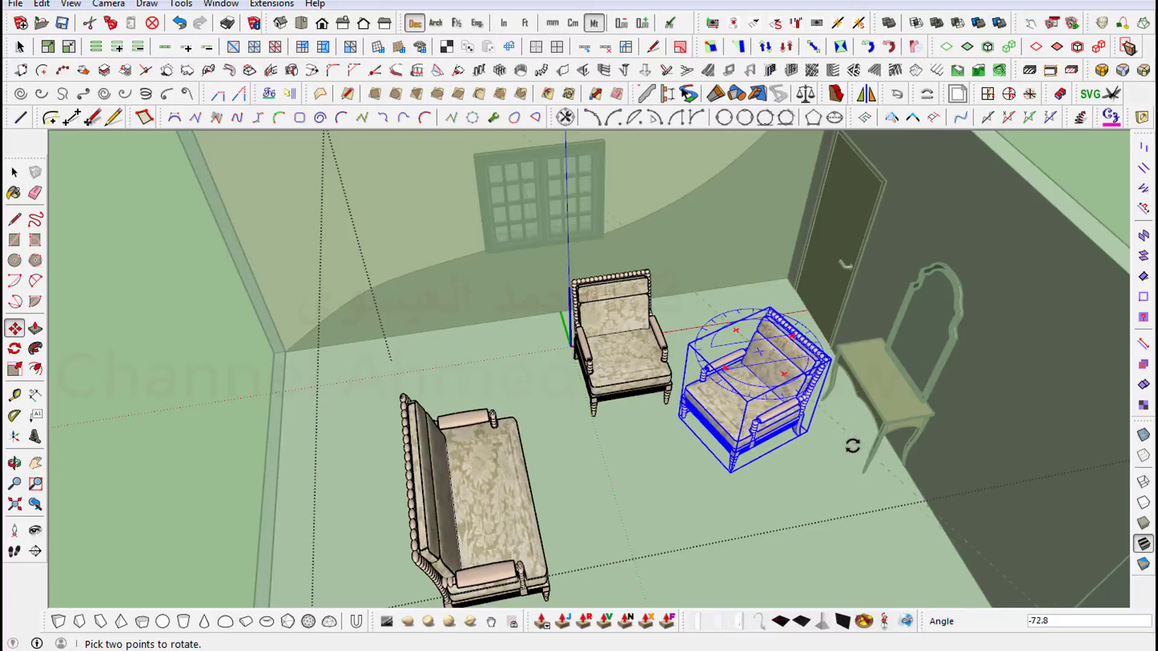
left_click(825, 484)
middle_click_drag(711, 530, 677, 517)
- Move the rotated armchair copy 0.64 into its new spot
scroll(473, 366, "up", 5)
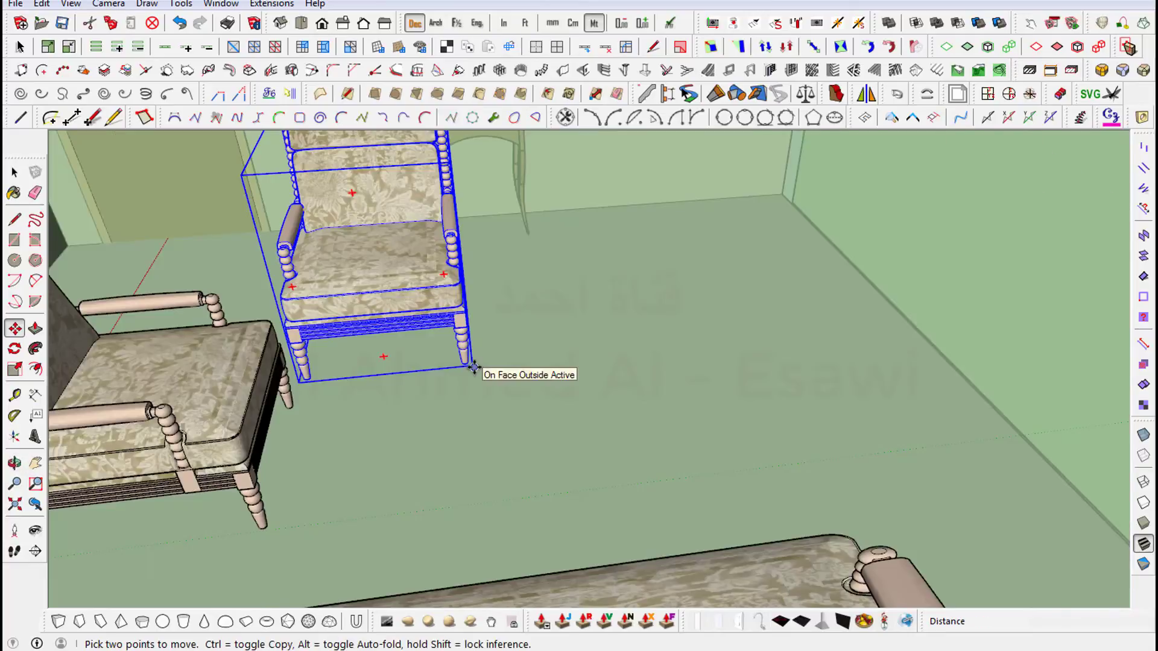
left_click(474, 367)
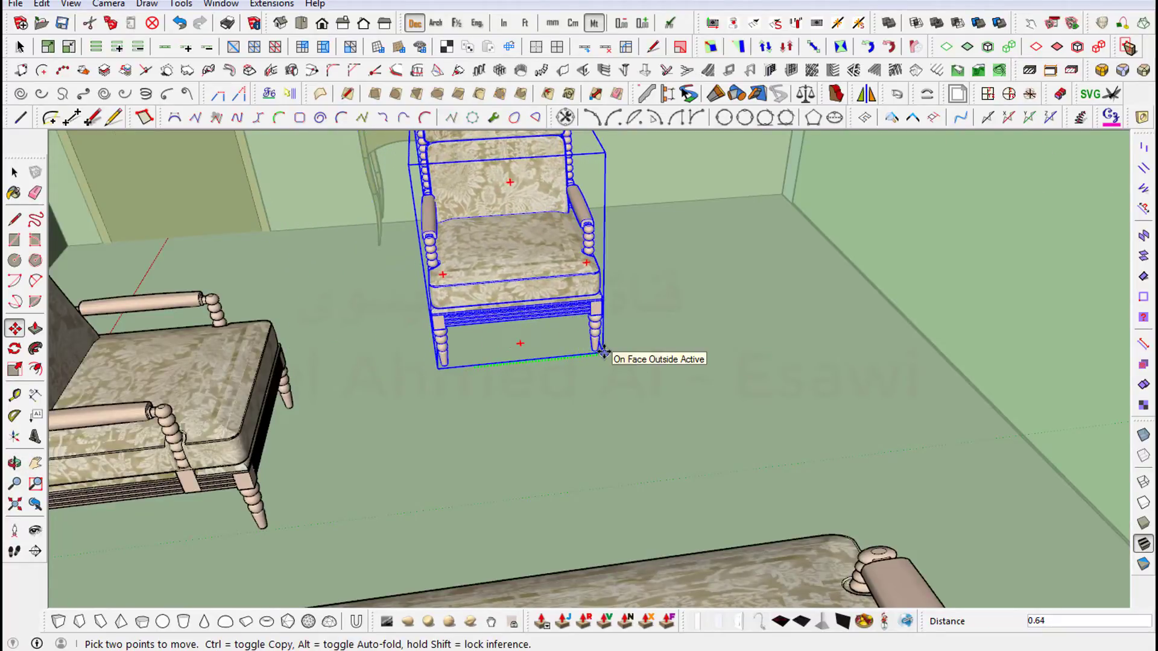
left_click(603, 351)
key("space")
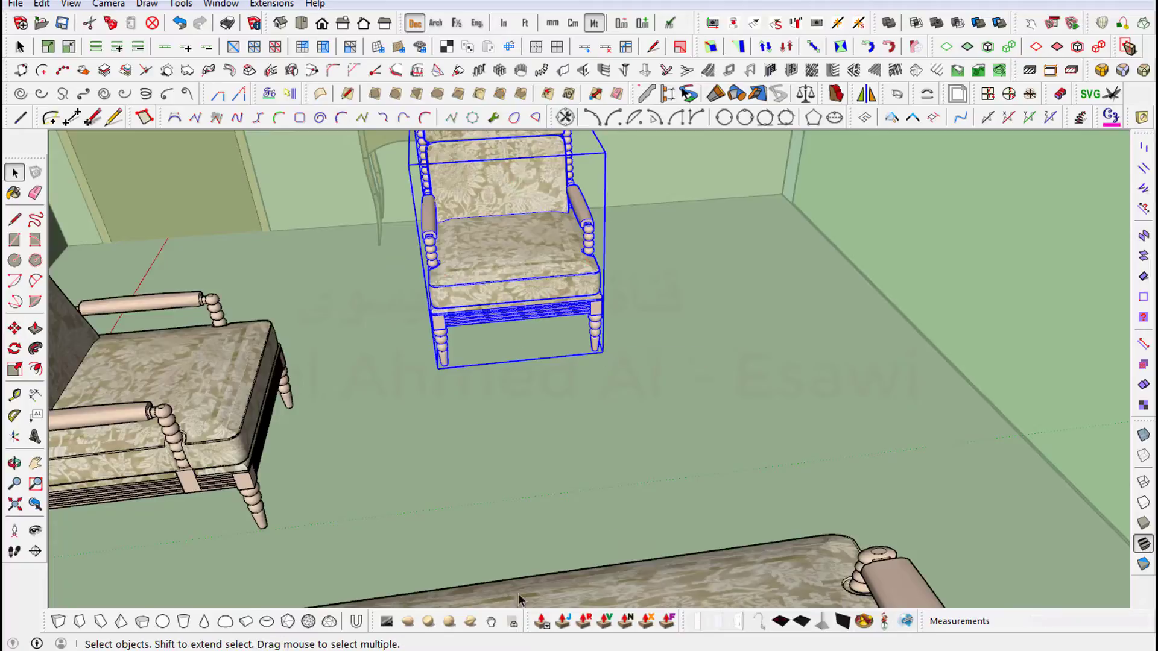
middle_click_drag(602, 351, 628, 465)
- Import the Tea+table model and place it in front of the sofa
left_click(18, 6)
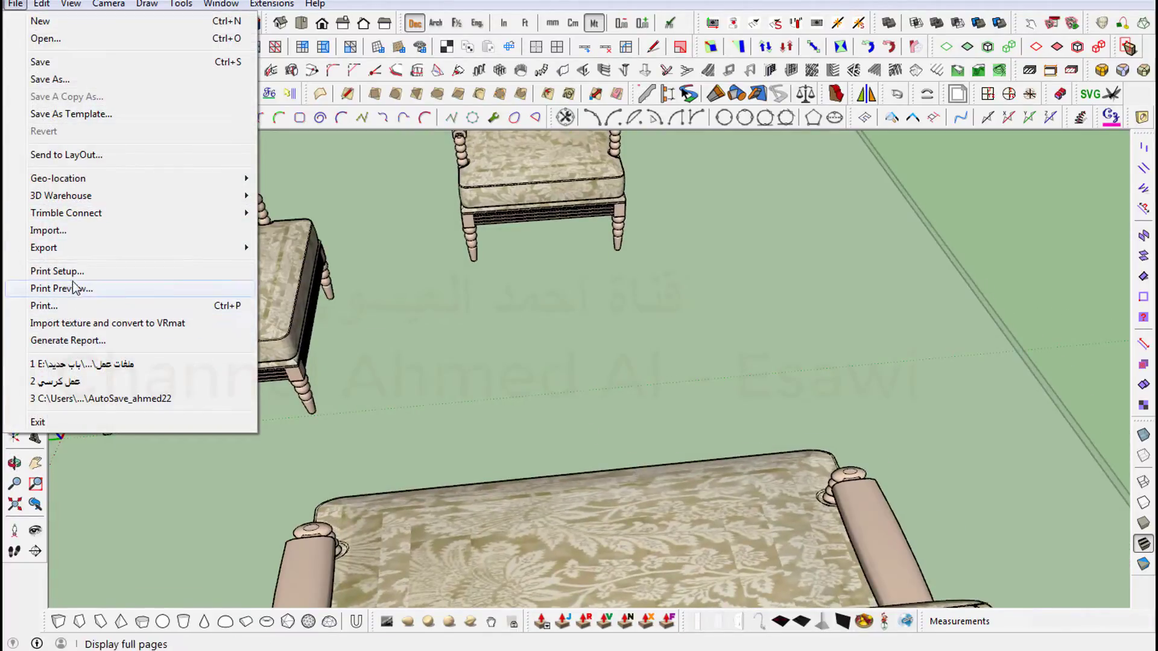
left_click(48, 231)
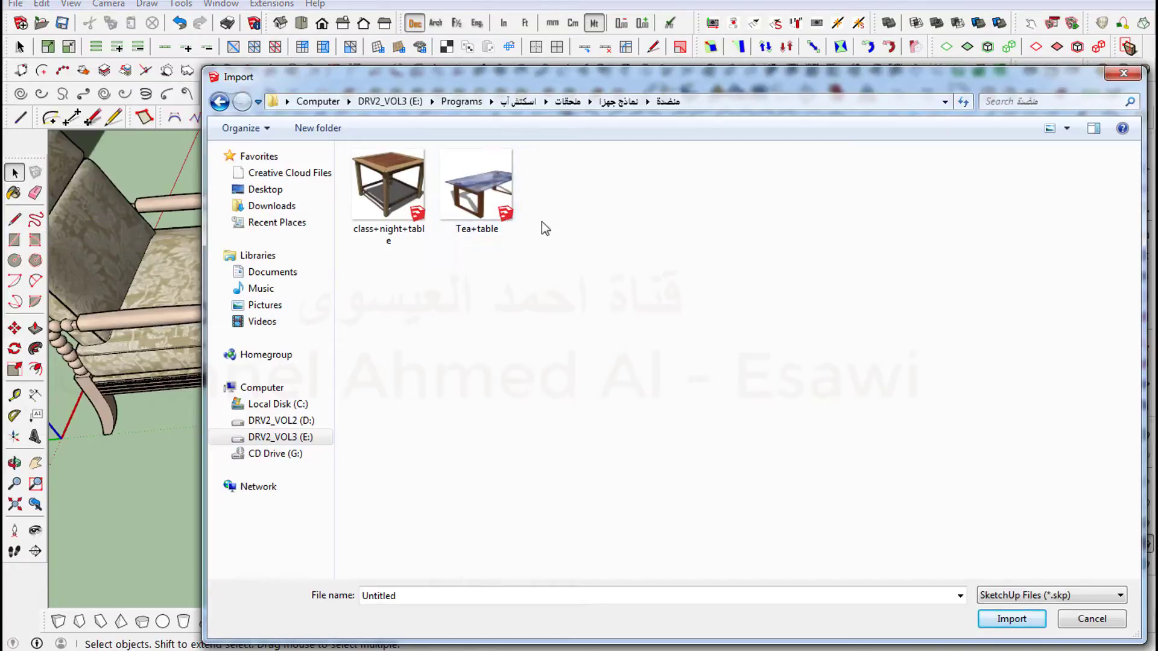
left_click(479, 194)
left_click(1012, 625)
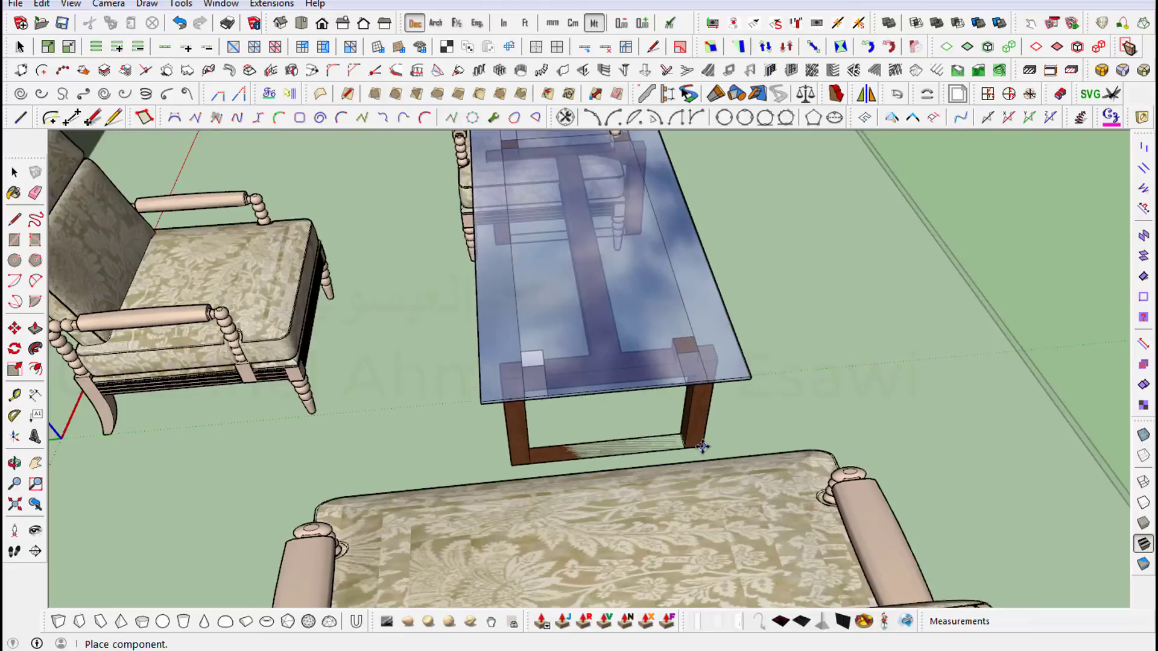
left_click(693, 443)
scroll(667, 405, "down", 3)
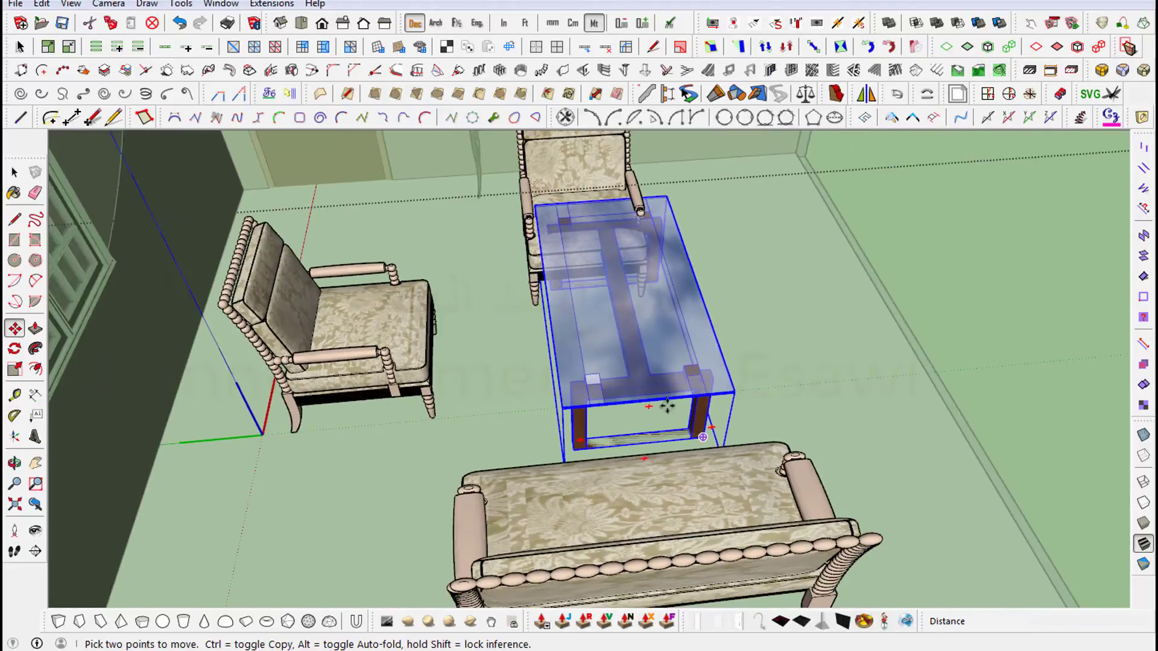
- Nudge the glass table and turn it -90°
left_click(640, 376)
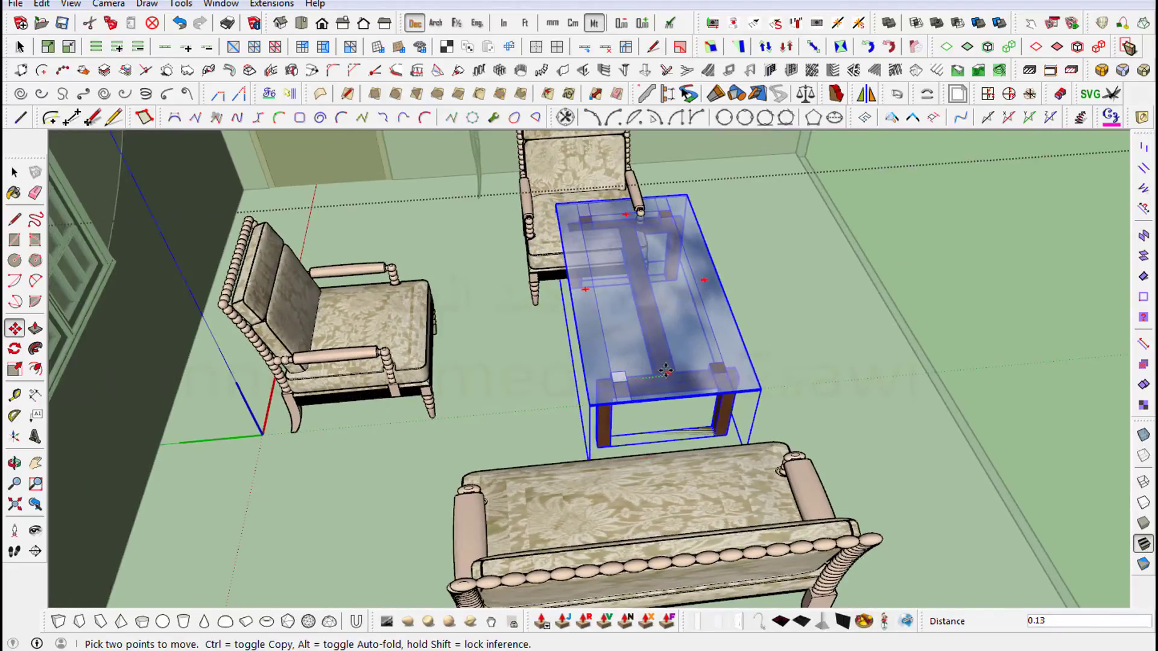
left_click(642, 372)
key("q")
left_click(644, 373)
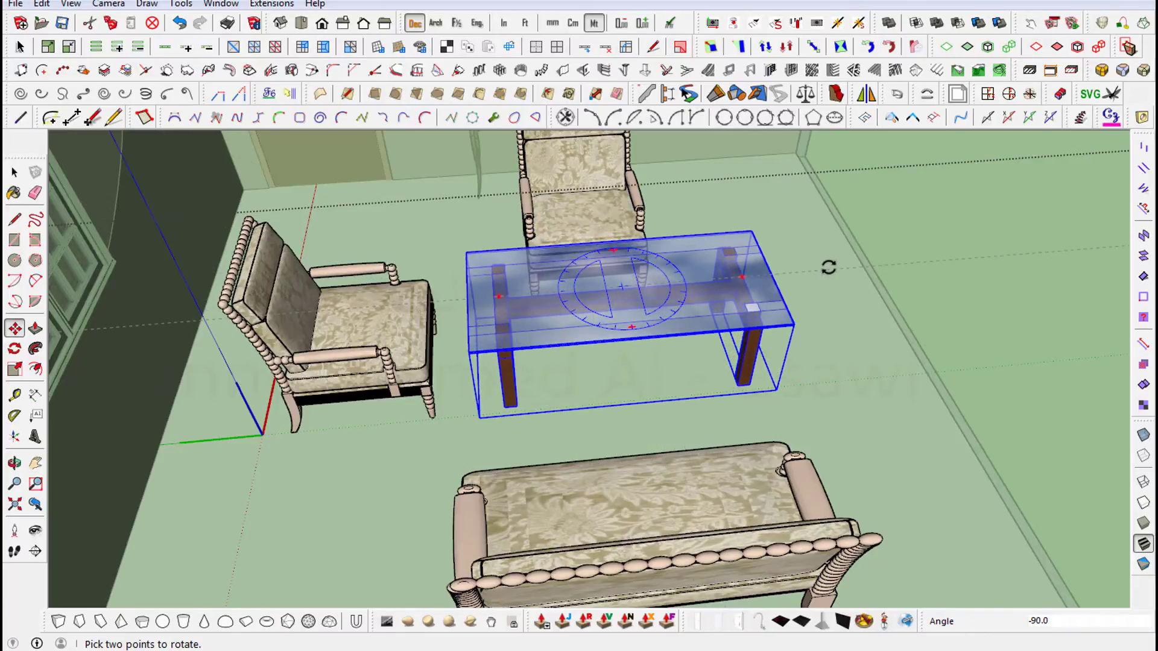
key("m")
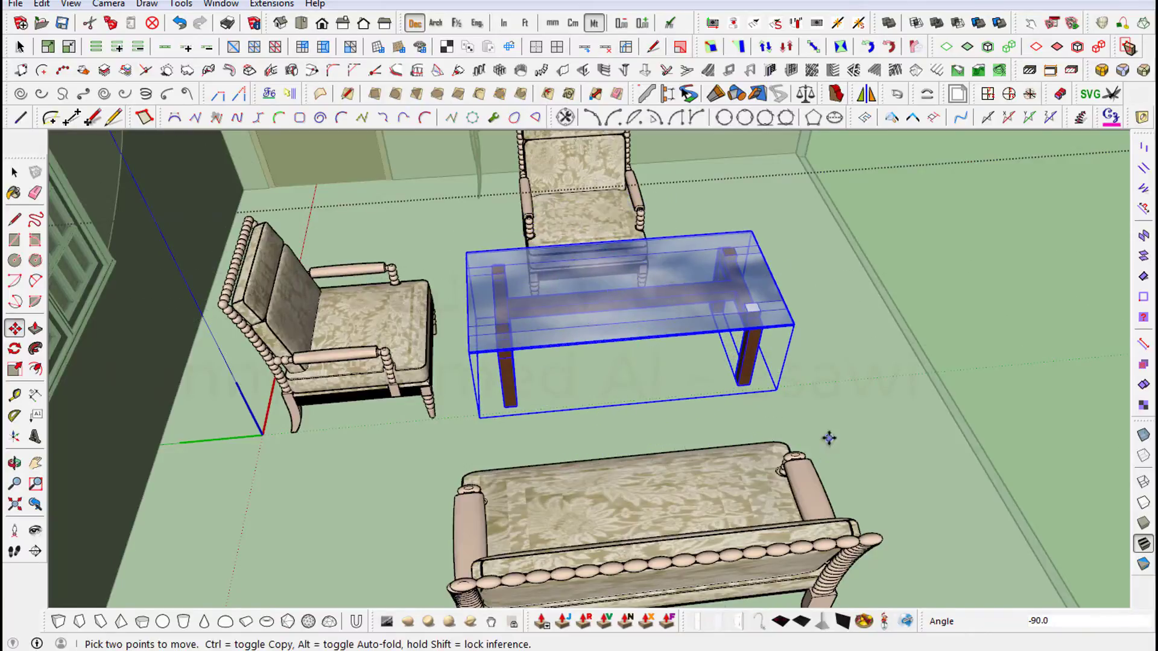
- Move the table from its leg corner into the centre between the seats
mouse_move(829, 438)
middle_mouse_down()
mouse_move(633, 431)
mouse_move(400, 354)
mouse_move(524, 359)
mouse_move(420, 315)
middle_mouse_up()
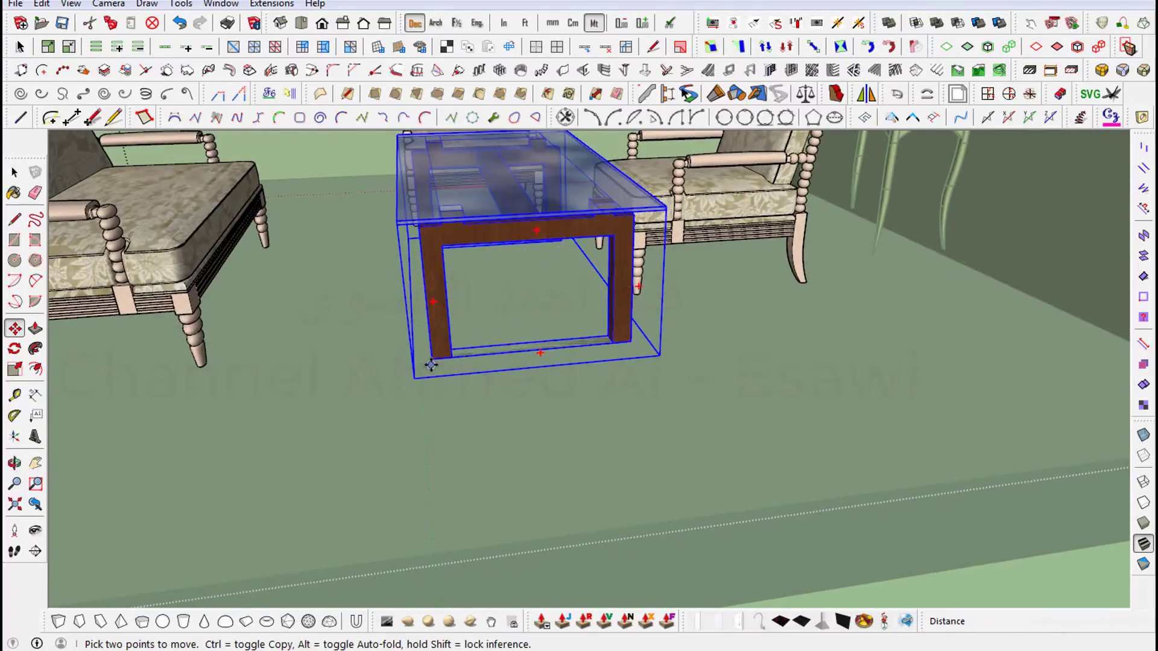
scroll(430, 365, "up", 5)
scroll(356, 308, "down", 2)
left_click(348, 307)
scroll(349, 304, "up", 2)
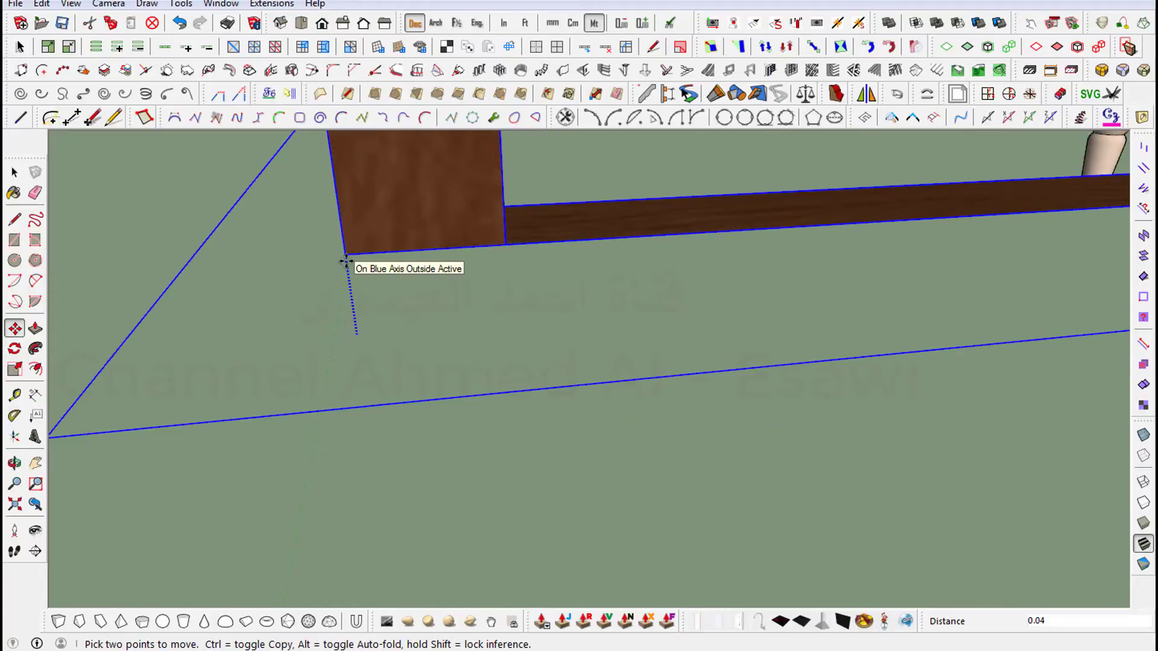
scroll(346, 260, "down", 5)
mouse_move(522, 468)
middle_mouse_down()
mouse_move(506, 444)
mouse_move(374, 462)
mouse_move(705, 504)
mouse_move(646, 408)
mouse_move(656, 419)
middle_mouse_up()
scroll(499, 444, "down", 2)
scroll(662, 427, "up", 3)
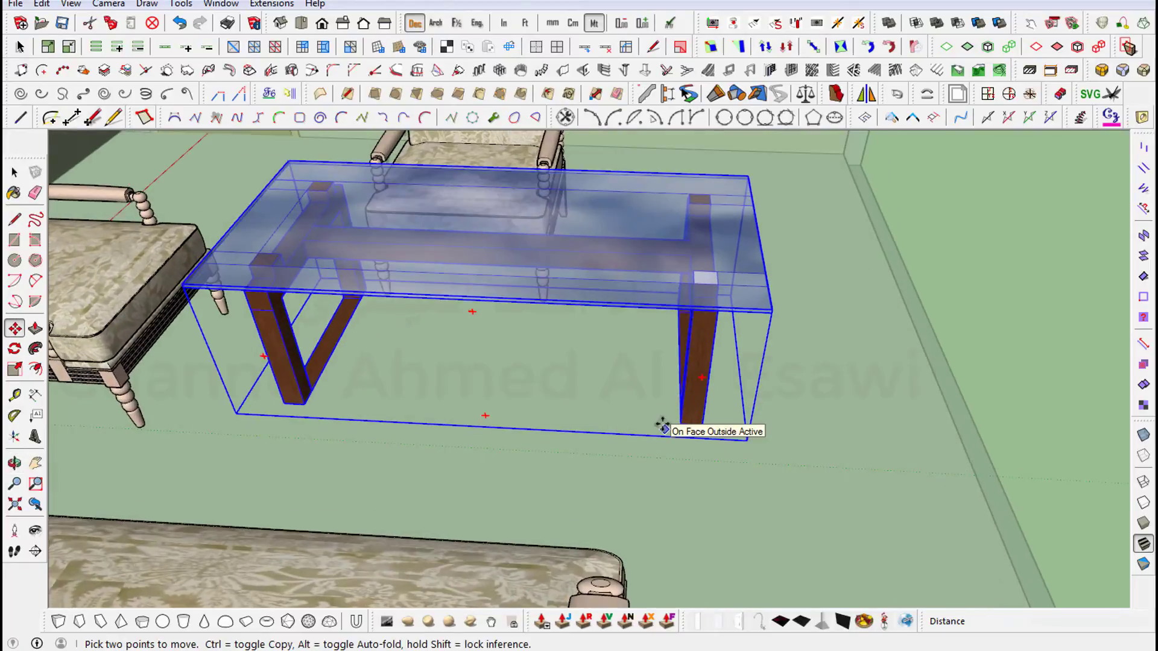
scroll(662, 427, "down", 3)
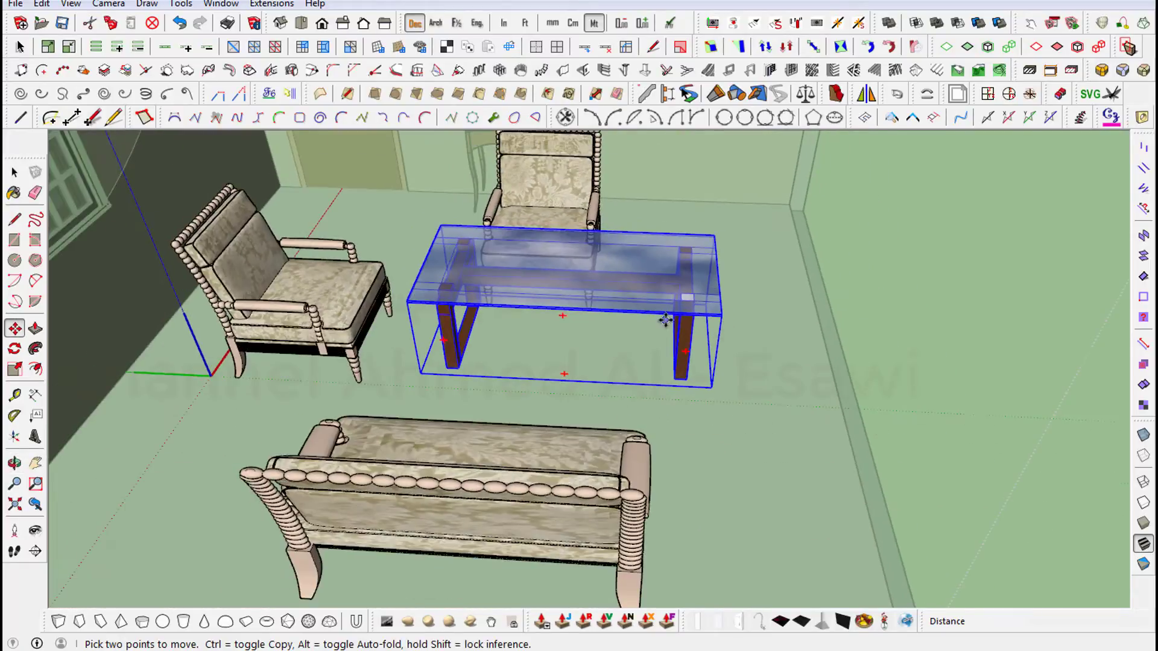
- Scale the glass coffee table along red to 0.82 of its length
left_click(14, 368)
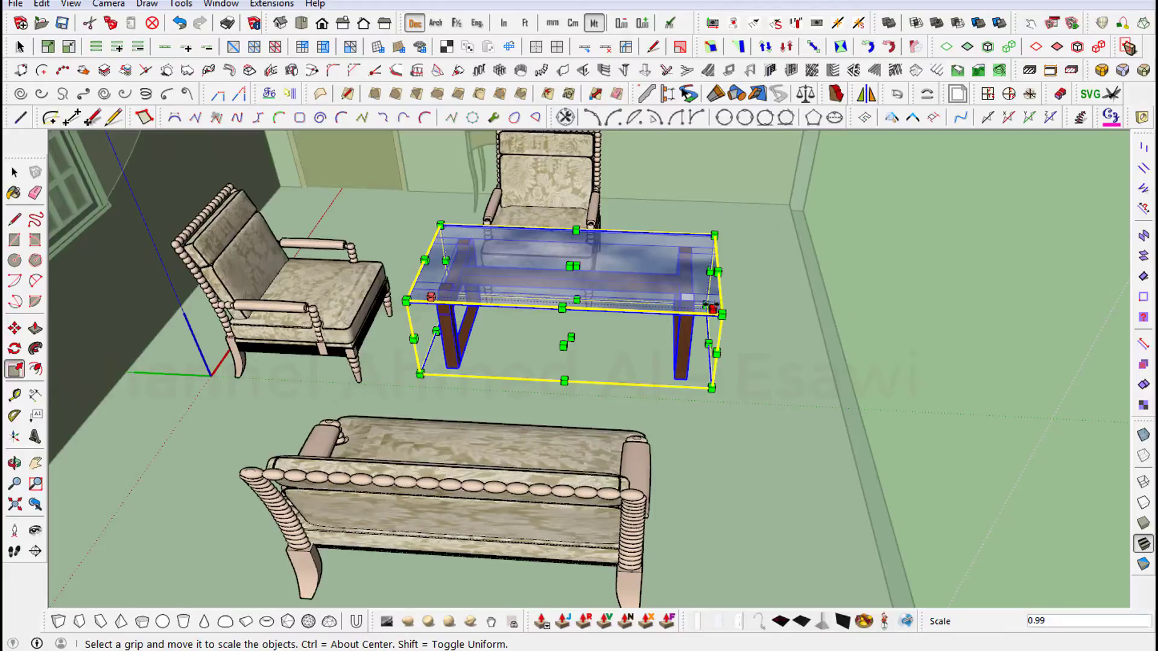
left_click_drag(714, 309, 634, 320)
middle_click_drag(682, 346, 335, 470)
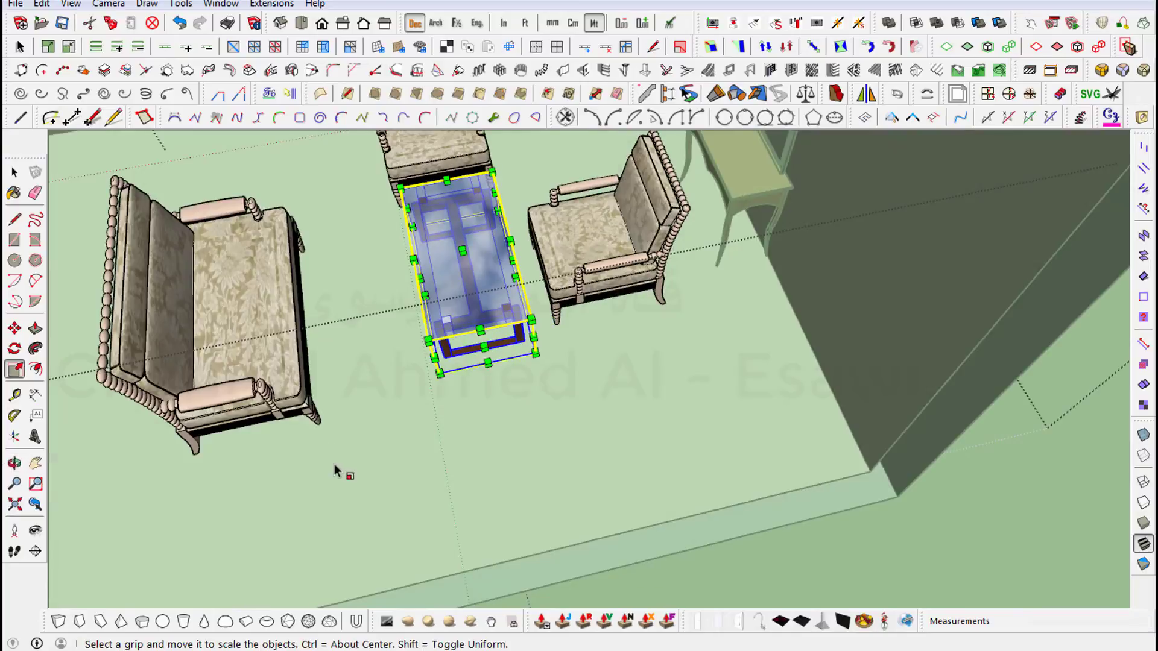
- Nudge the coffee table from its corner to sit between the seats
key("space")
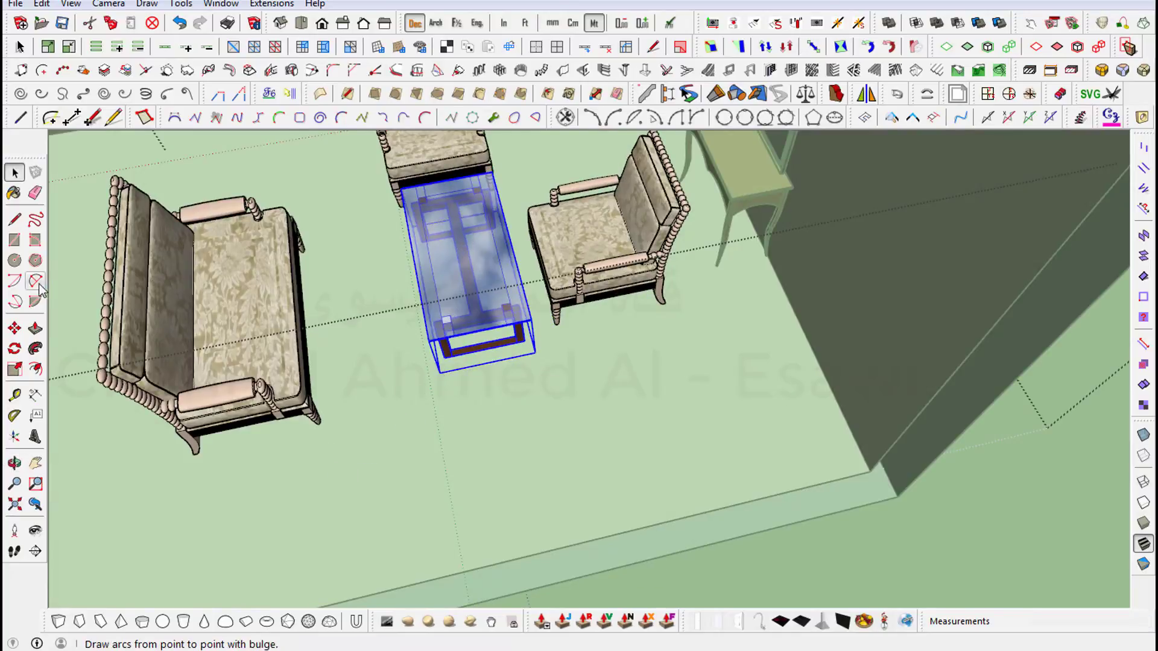
key("m")
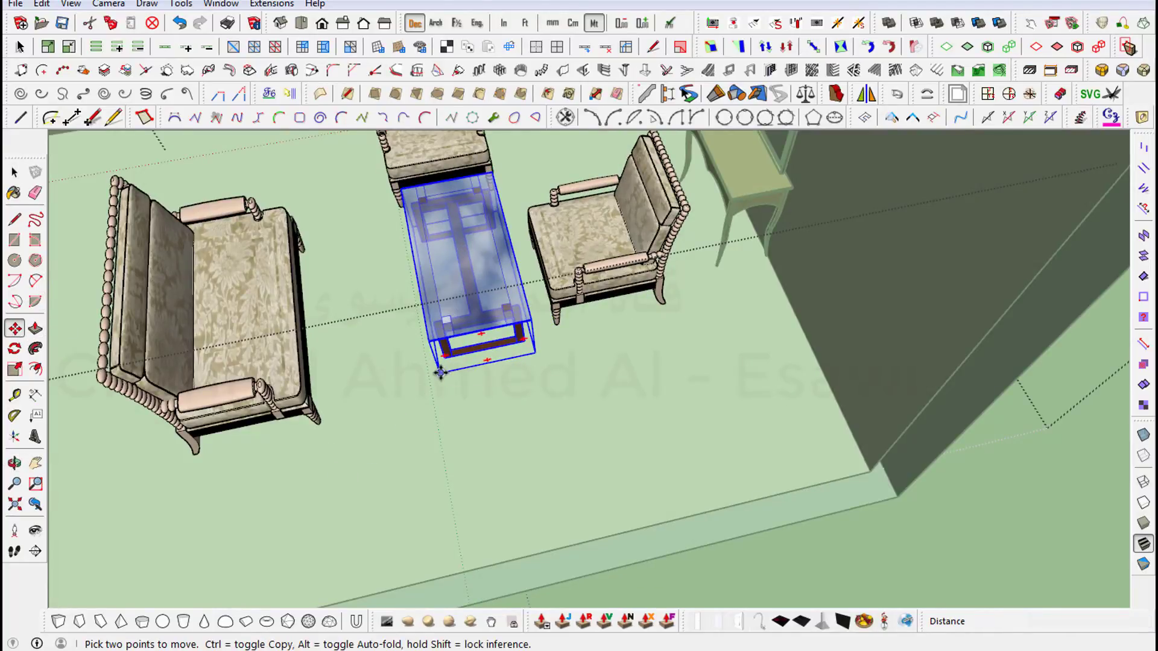
left_click(440, 373)
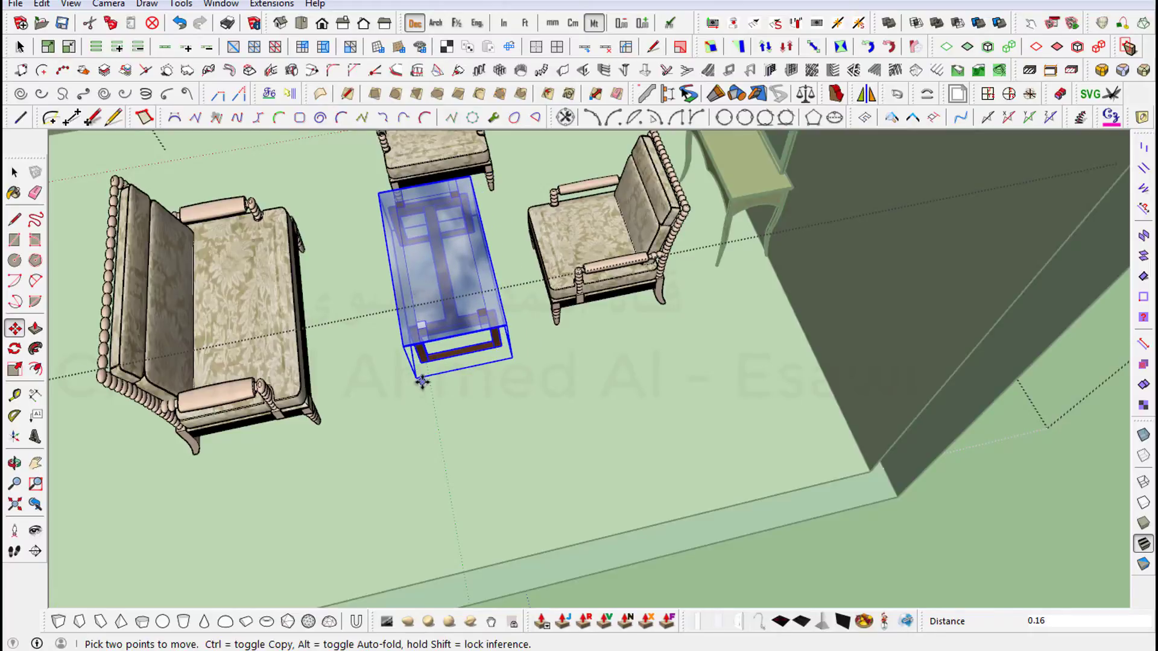
key("space")
left_click(477, 422)
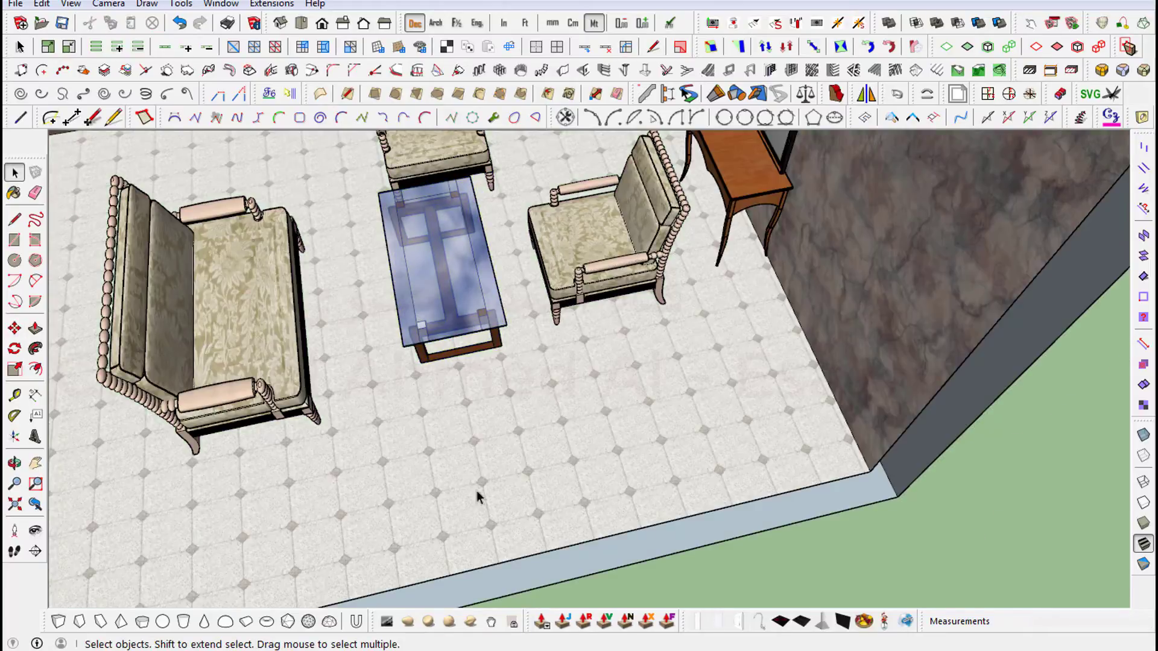
- Unhide all the hidden walls and door
mouse_move(476, 497)
middle_mouse_down()
mouse_move(775, 439)
mouse_move(910, 449)
middle_mouse_up()
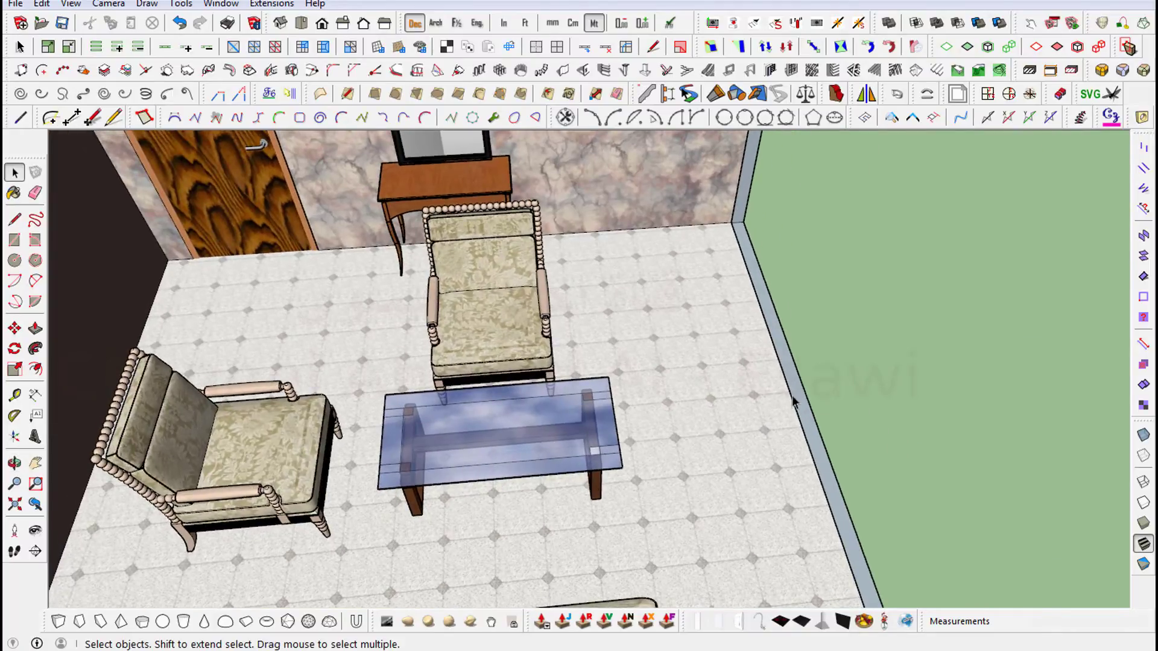
left_click(15, 4)
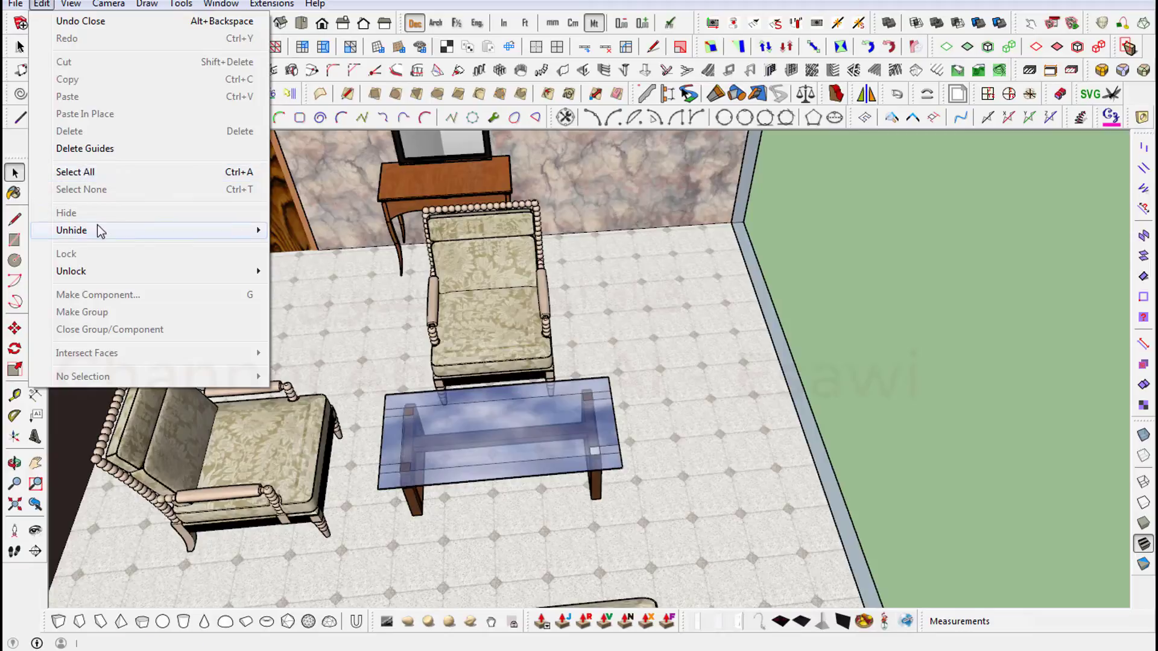
mouse_move(72, 229)
left_click(299, 266)
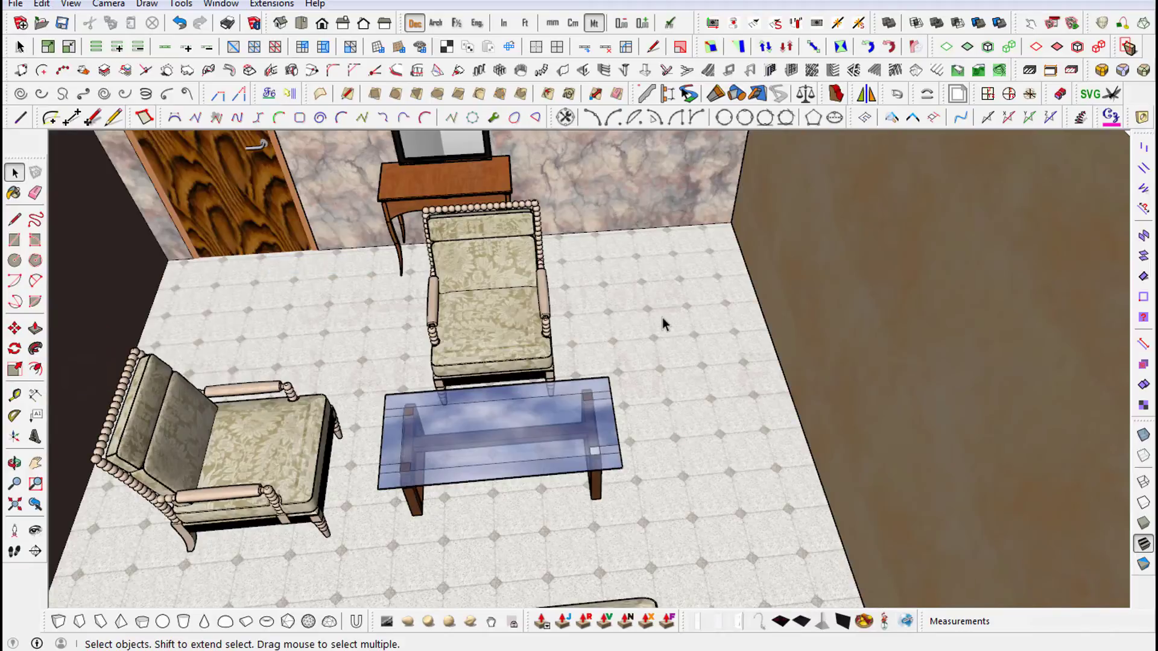
scroll(663, 324, "down", 5)
middle_click_drag(663, 326, 302, 181)
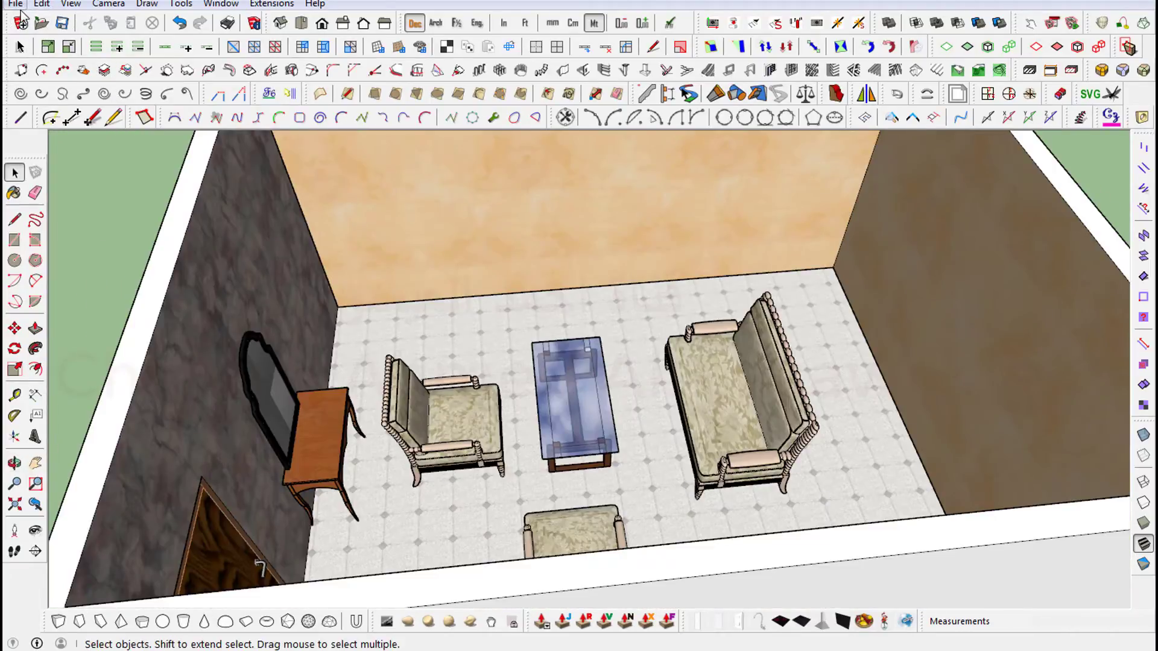
- Import the cabnitetry model, place it and rotate it 90°
left_click(20, 10)
left_click(67, 231)
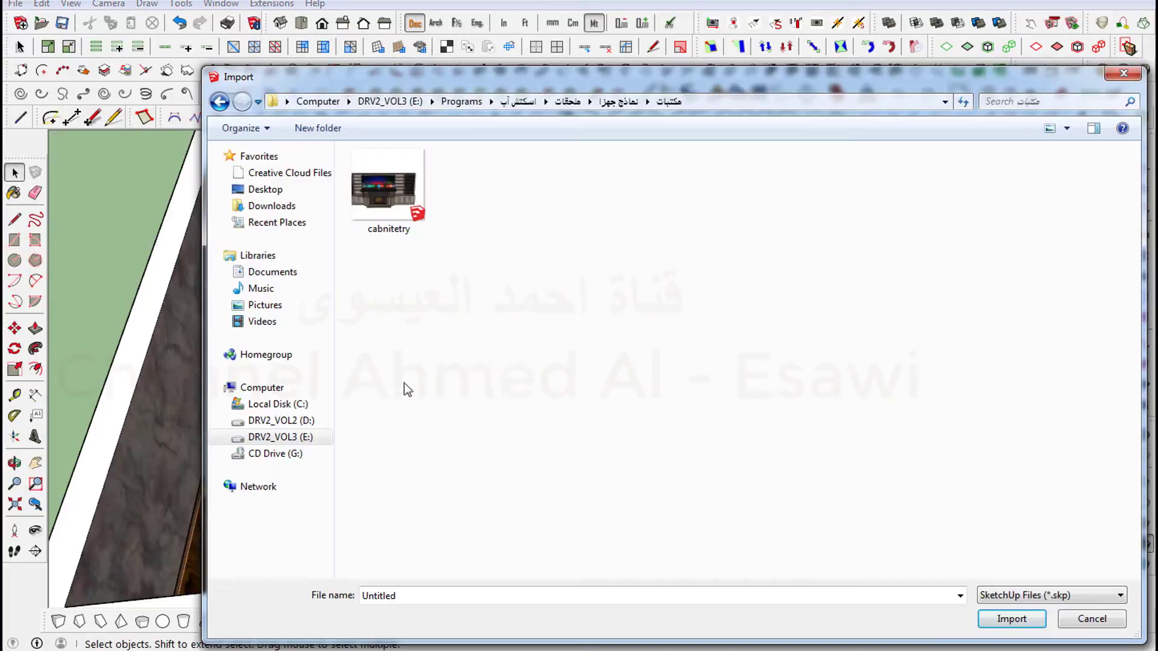
double_click(389, 196)
left_click(721, 512)
key("q")
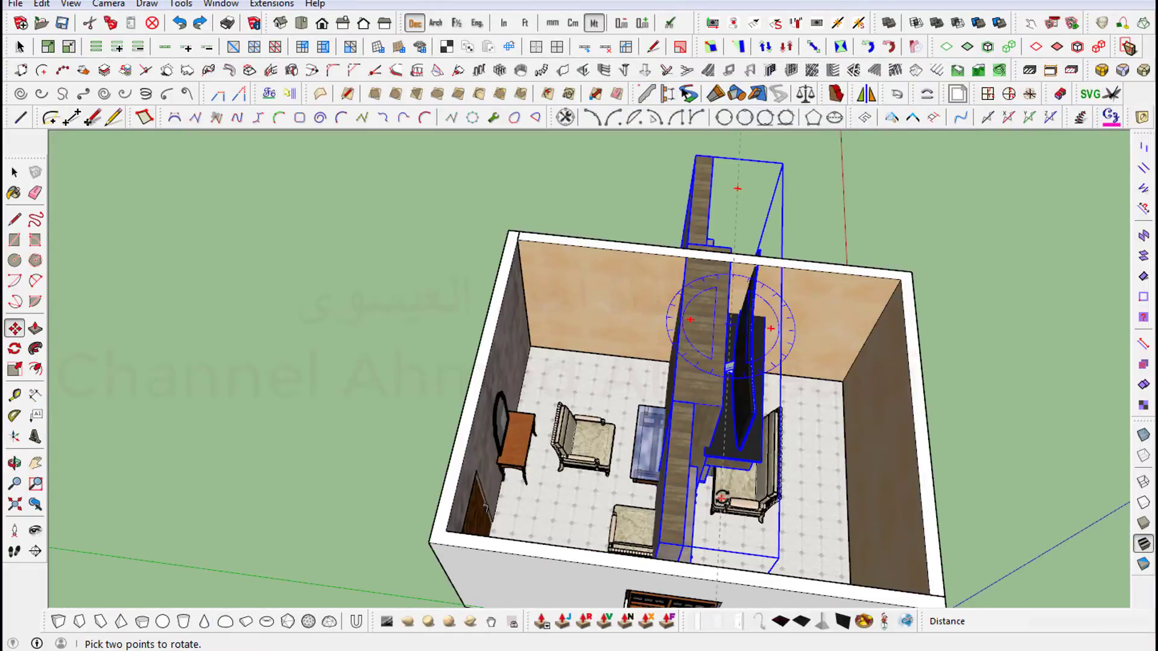
left_click(729, 323)
left_click(732, 293)
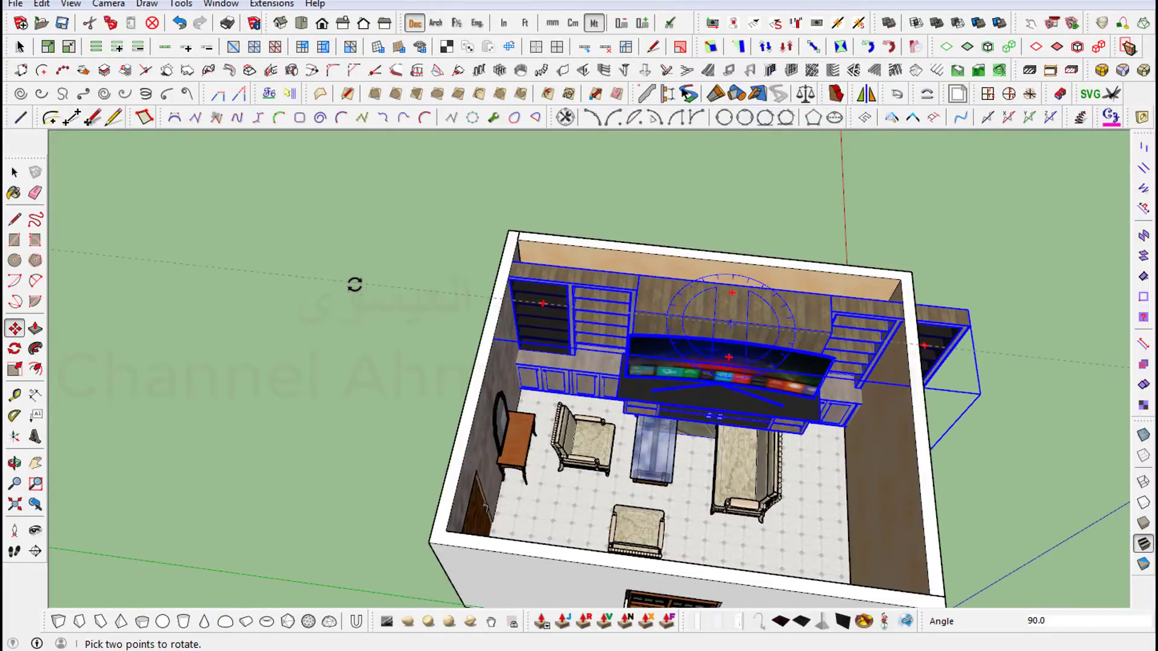
key("m")
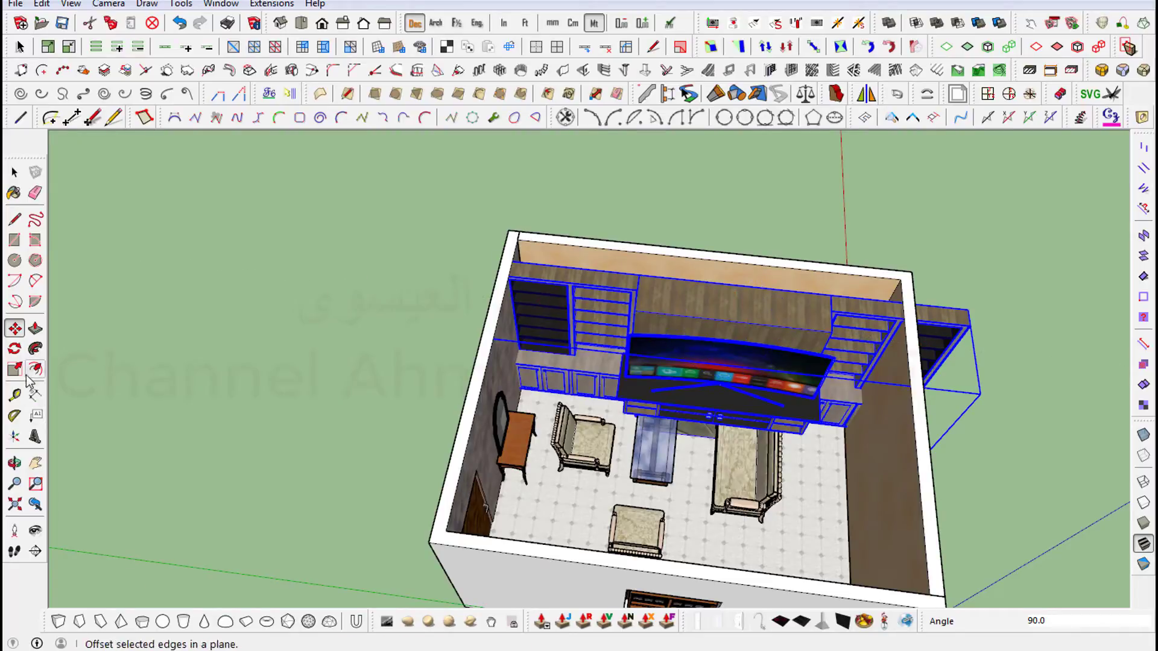
- Scale the cabinet unit along red to 0.82, then to about 0.74 width
left_click(14, 371)
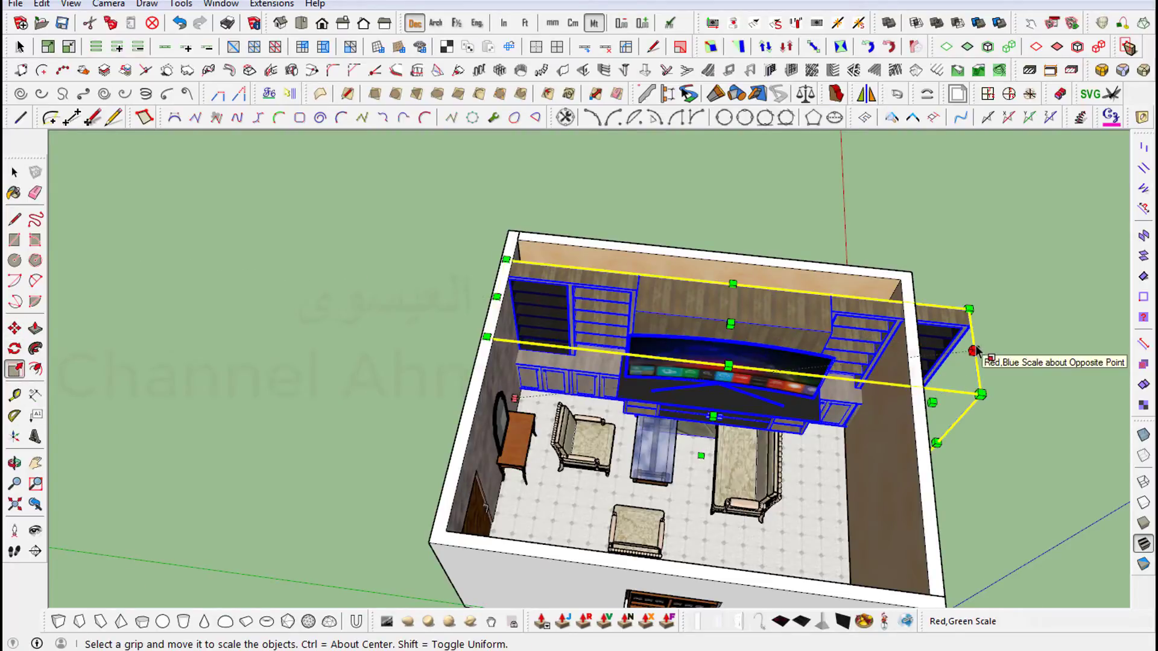
mouse_move(973, 351)
left_mouse_down()
mouse_move(873, 362)
mouse_move(883, 360)
left_mouse_up()
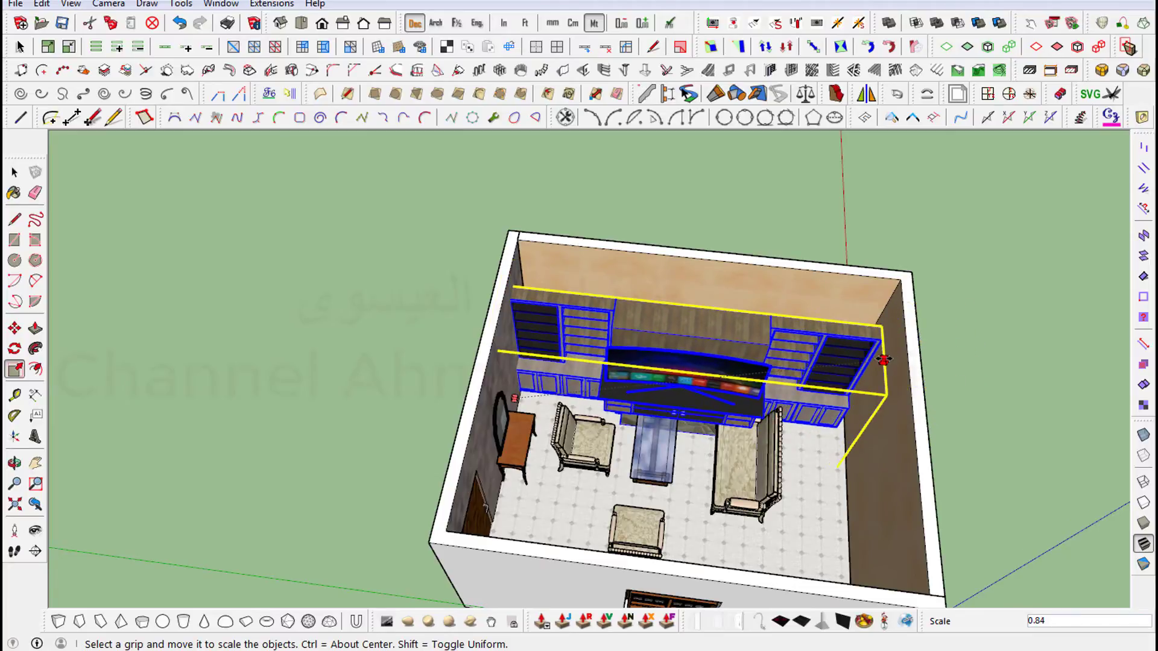
middle_click_drag(887, 396, 757, 488)
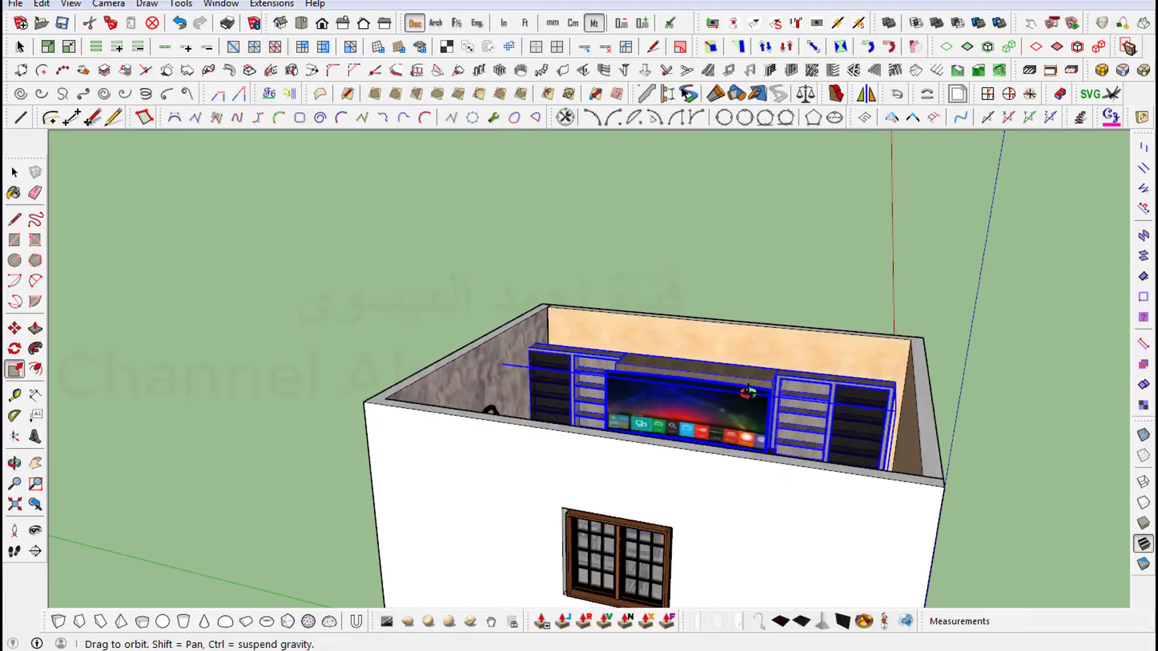
scroll(753, 483, "up", 2)
scroll(750, 470, "up", 3)
scroll(736, 464, "up", 3)
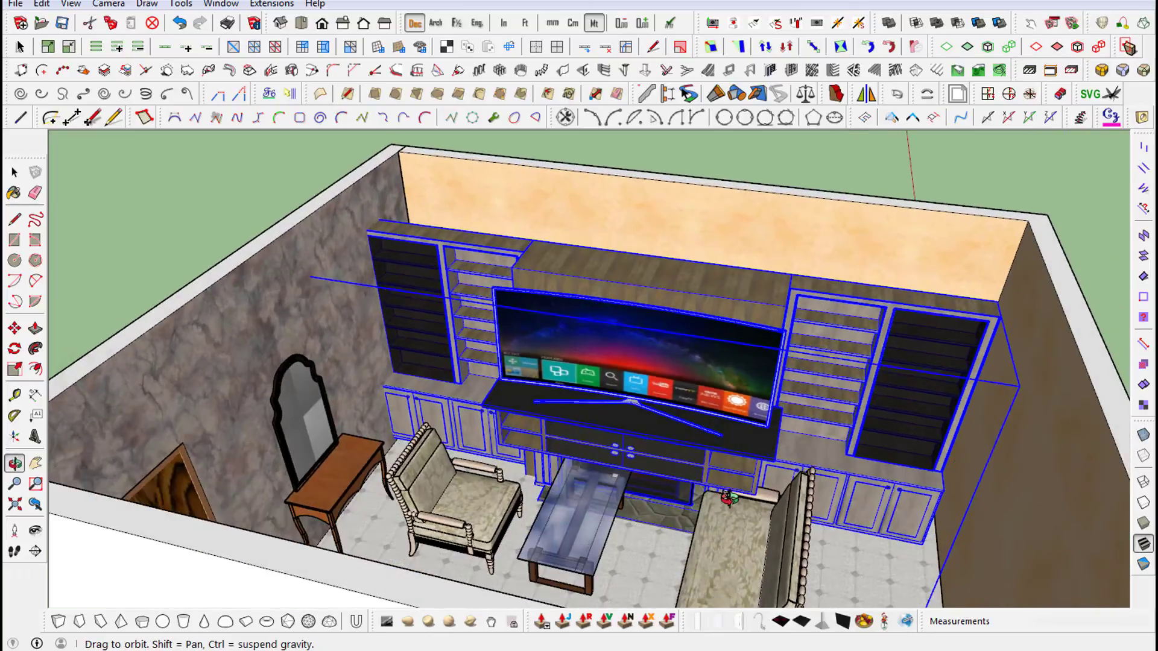
scroll(726, 461, "up", 3)
scroll(726, 461, "down", 1)
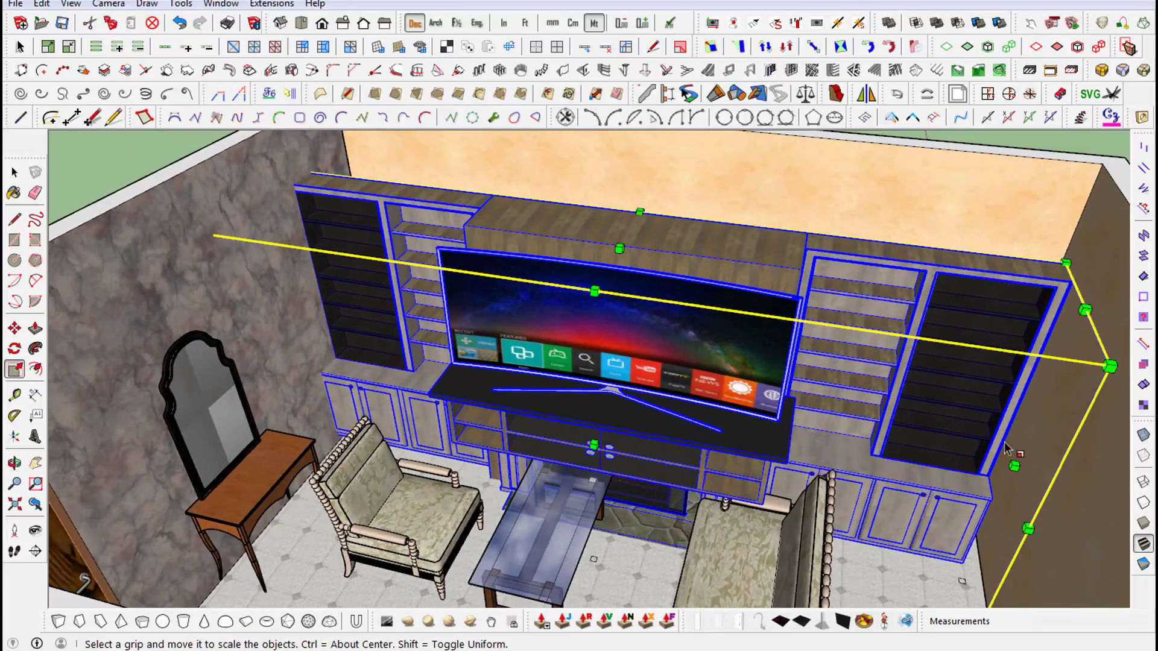
mouse_move(1011, 466)
left_mouse_down()
mouse_move(1025, 471)
mouse_move(981, 477)
mouse_move(874, 447)
mouse_move(820, 498)
left_mouse_up()
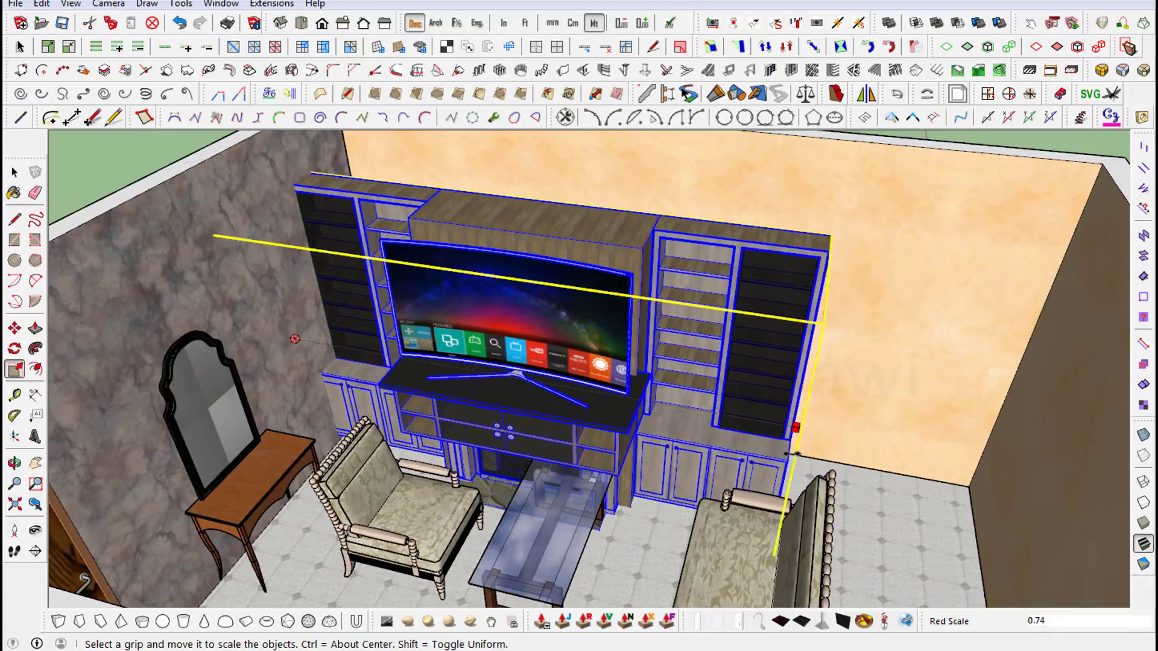
middle_click_drag(820, 498, 777, 534)
scroll(778, 534, "up", 3)
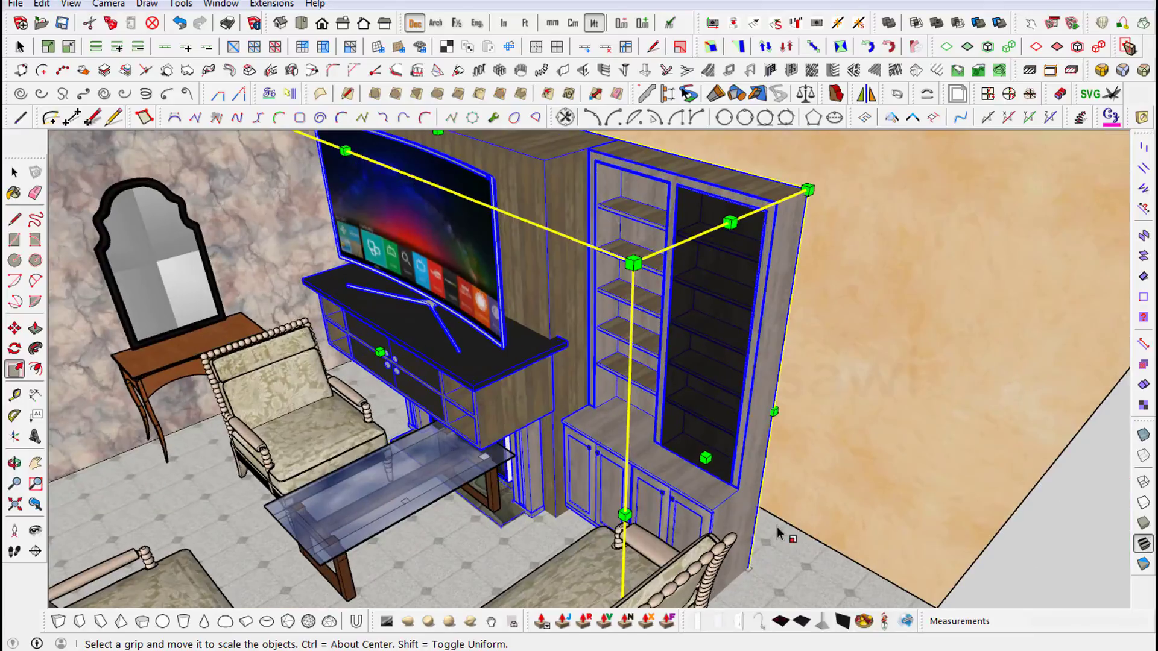
- Slide the TV wall unit along green against the back wall beside the orange wall
left_click(15, 327)
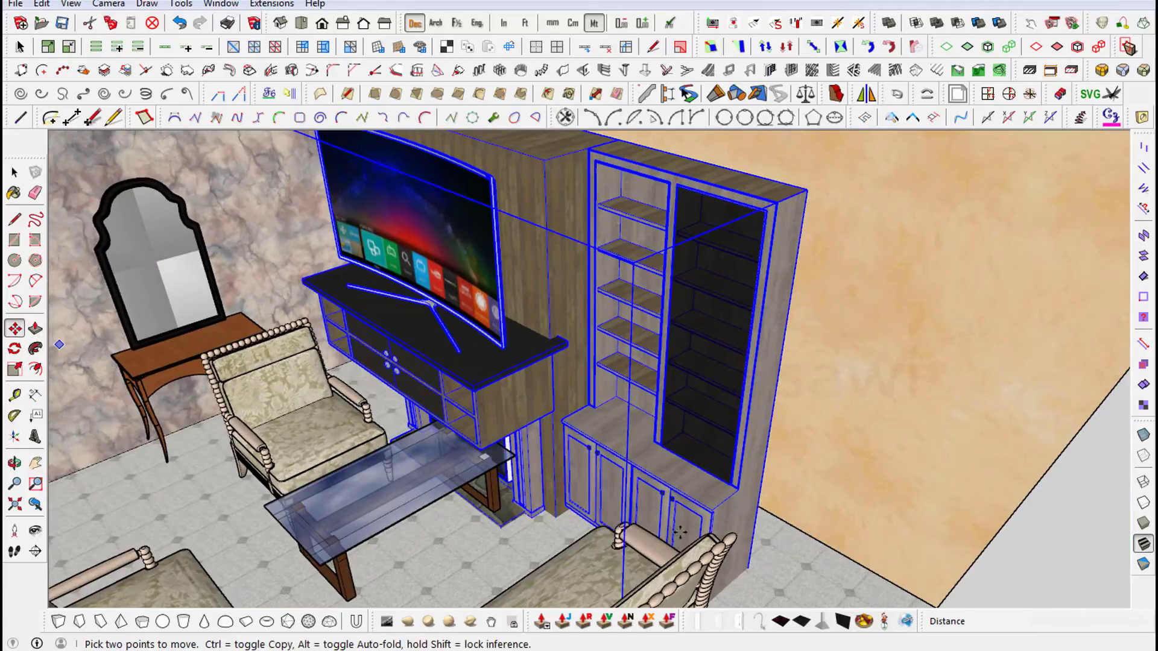
left_click(748, 570)
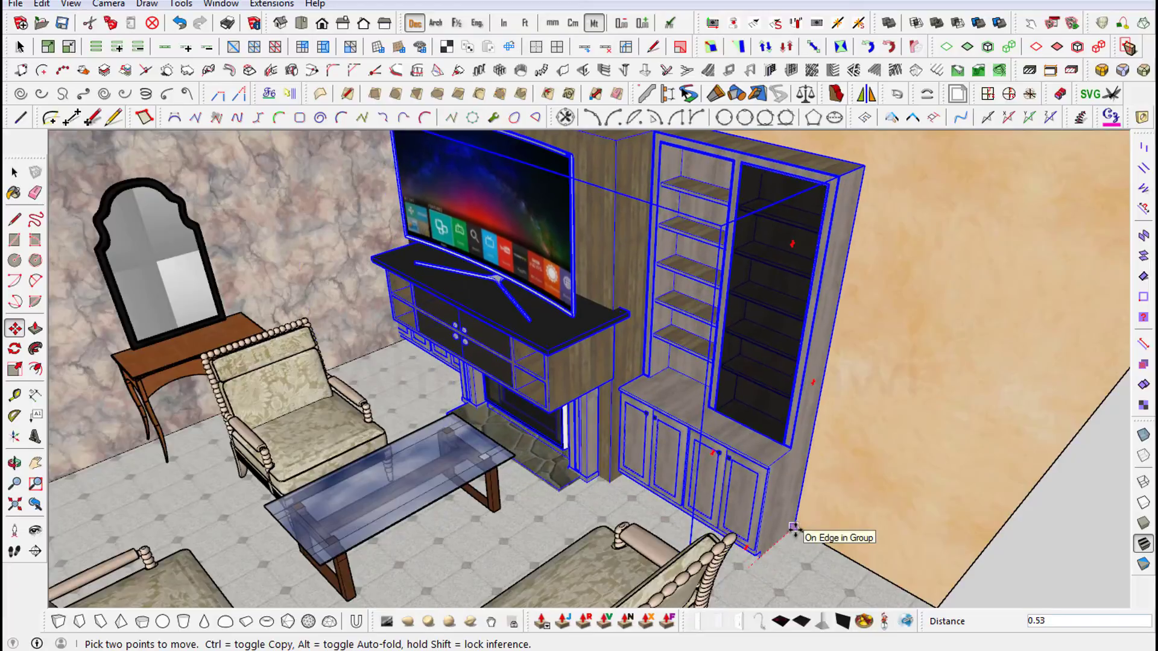
middle_click_drag(793, 526, 835, 505)
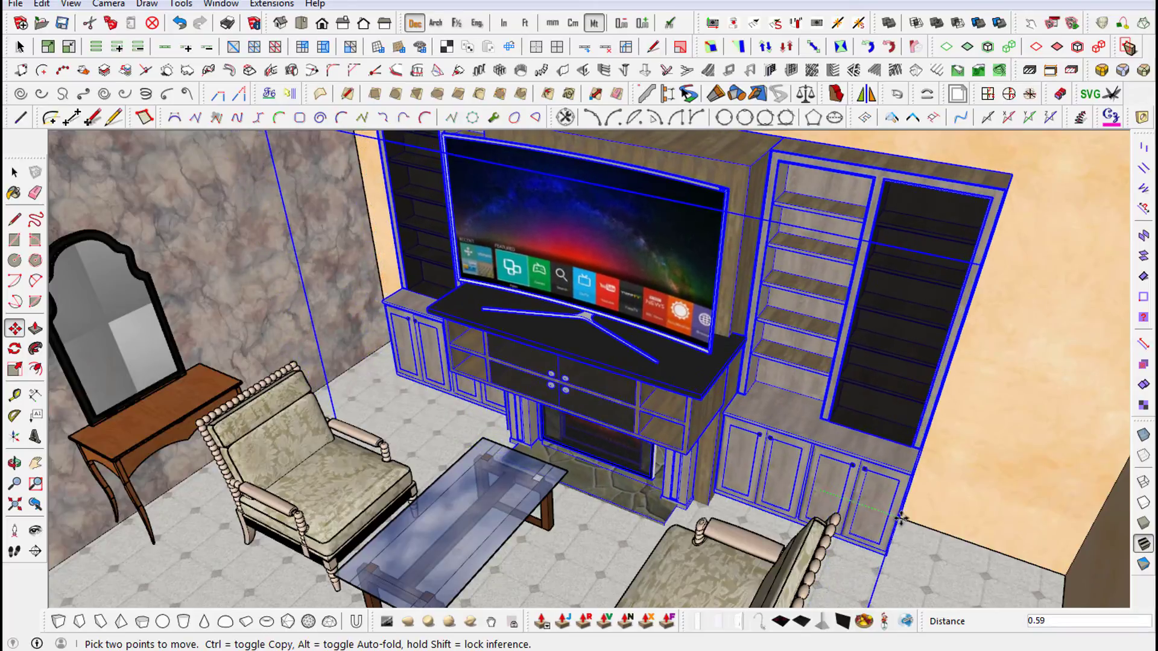
scroll(826, 543, "up", 3)
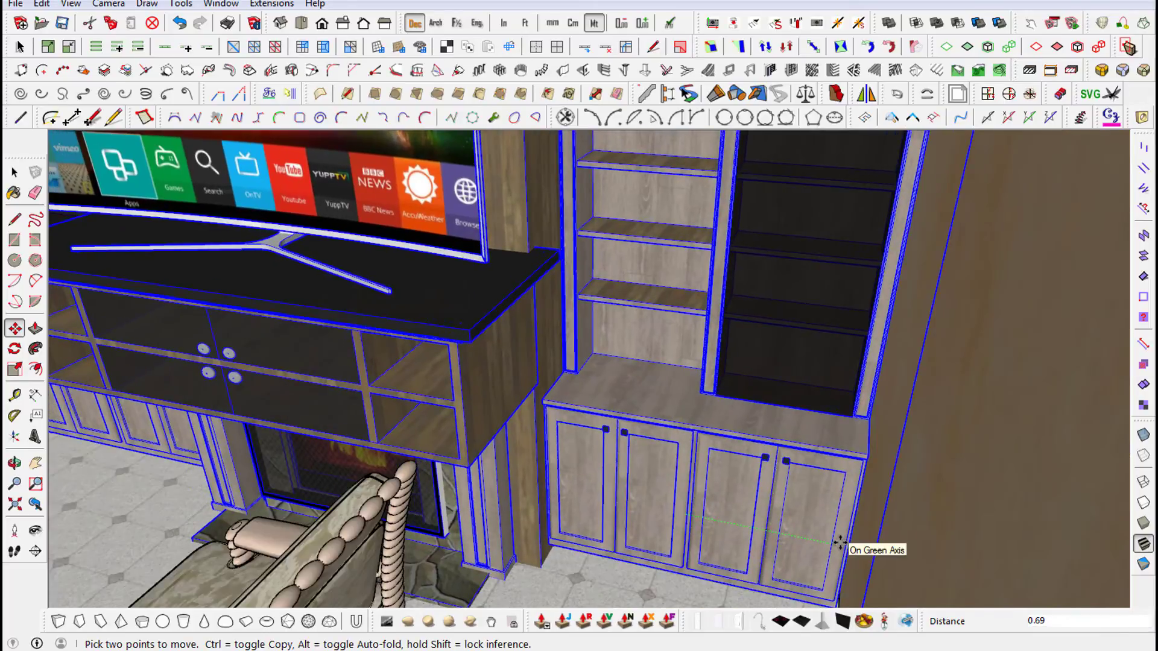
scroll(808, 531, "down", 10)
mouse_move(808, 532)
middle_mouse_down()
mouse_move(451, 365)
mouse_move(485, 311)
mouse_move(480, 465)
mouse_move(468, 338)
middle_mouse_up()
key("space")
- Place a vertical guide from the wall's edge to mark the door side
scroll(408, 371, "up", 5)
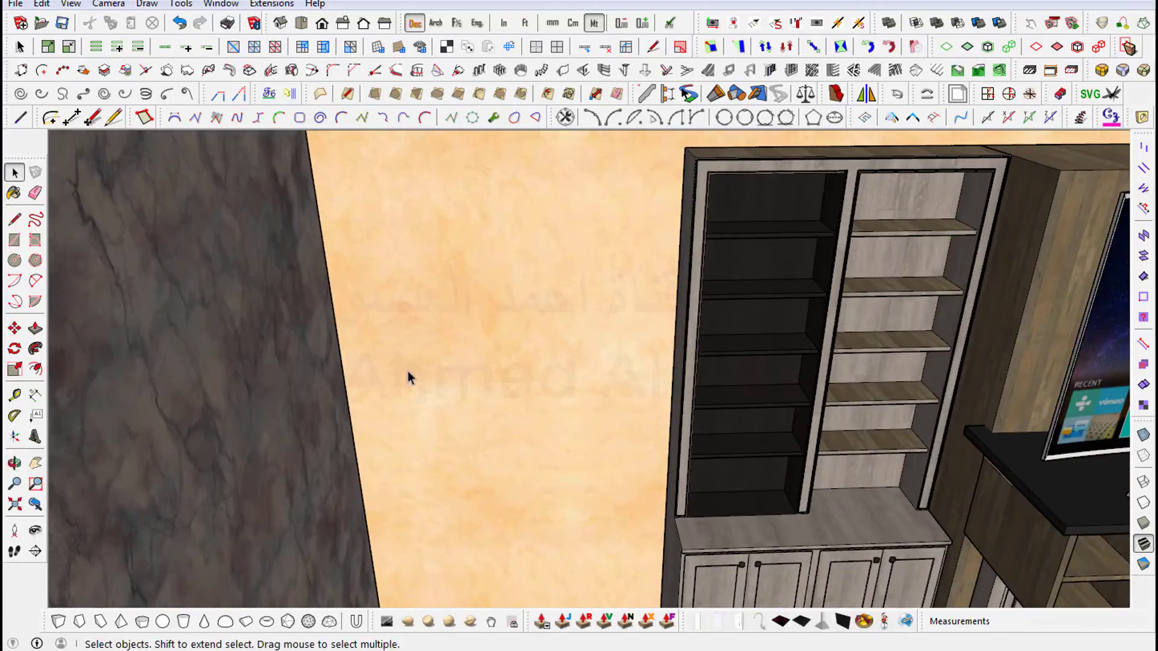
scroll(408, 373, "down", 1)
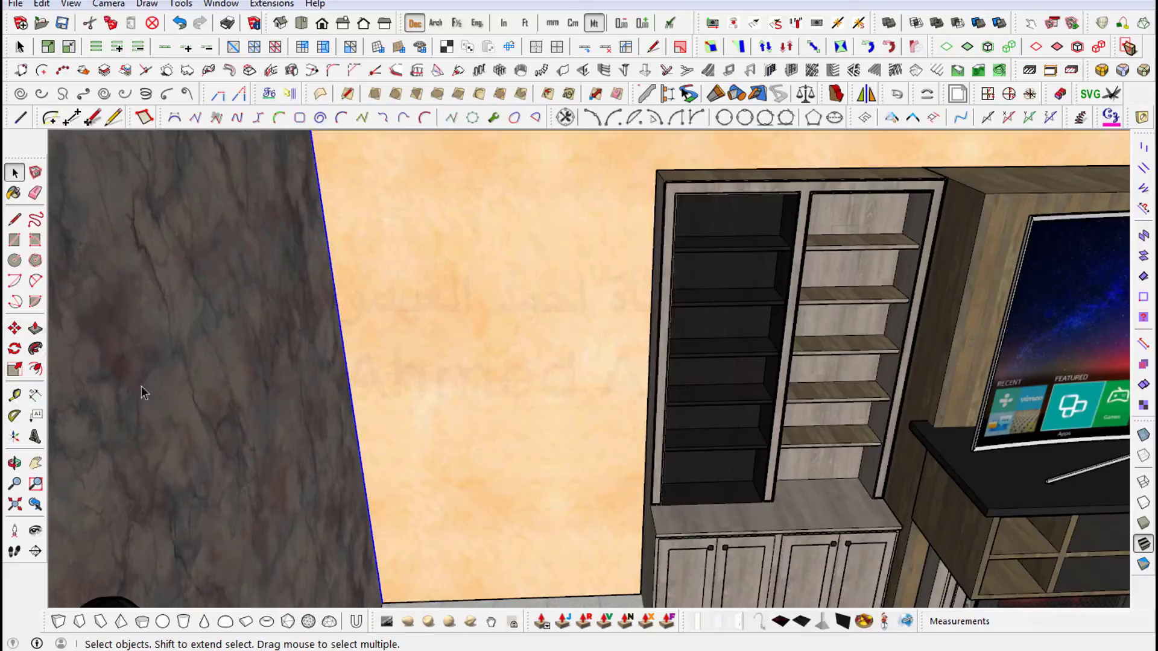
left_click(16, 396)
left_click(343, 352)
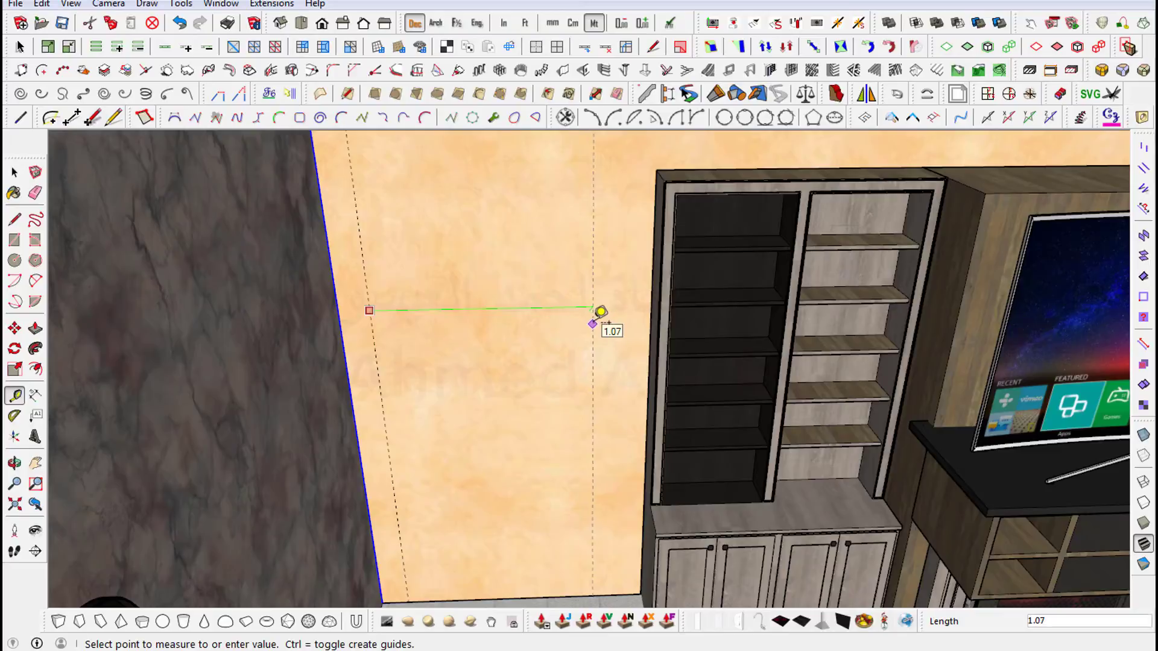
left_click(595, 311)
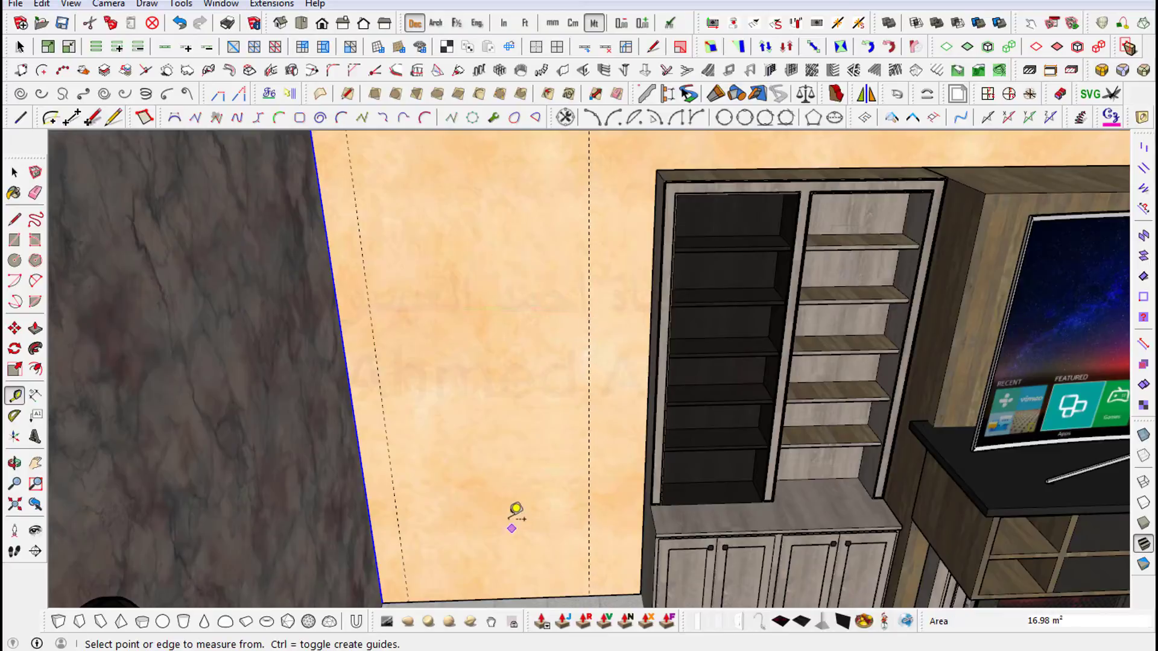
- Add a horizontal guide 2.4 above the floor for the door top
scroll(494, 432, "down", 2)
scroll(495, 422, "down", 2)
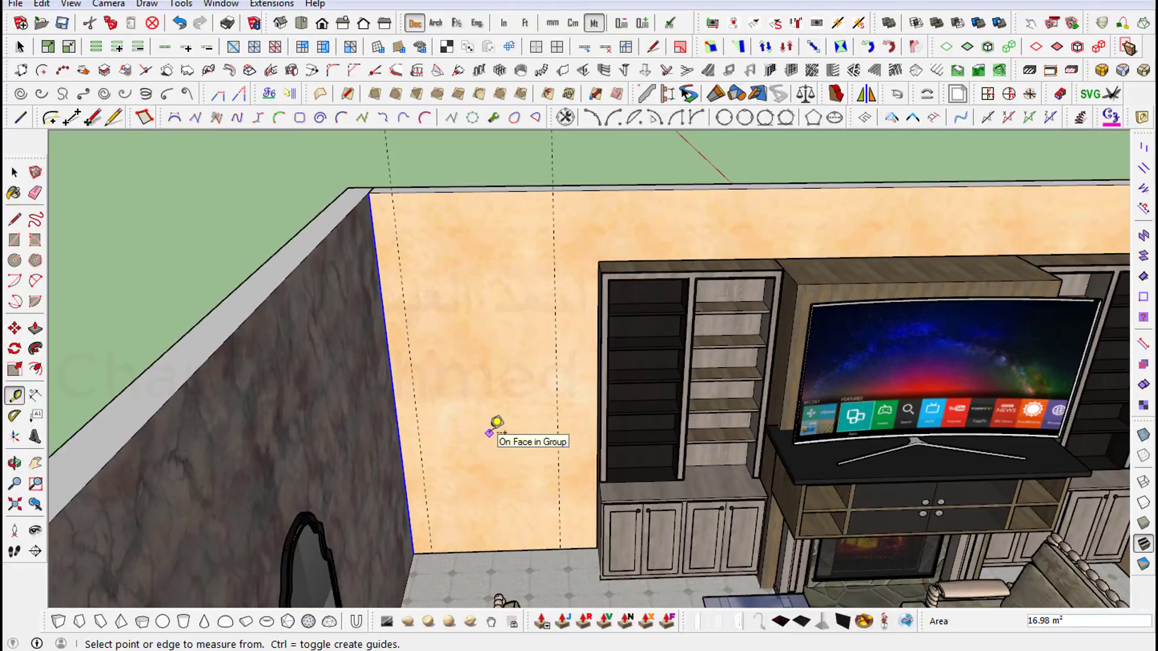
left_click(491, 551)
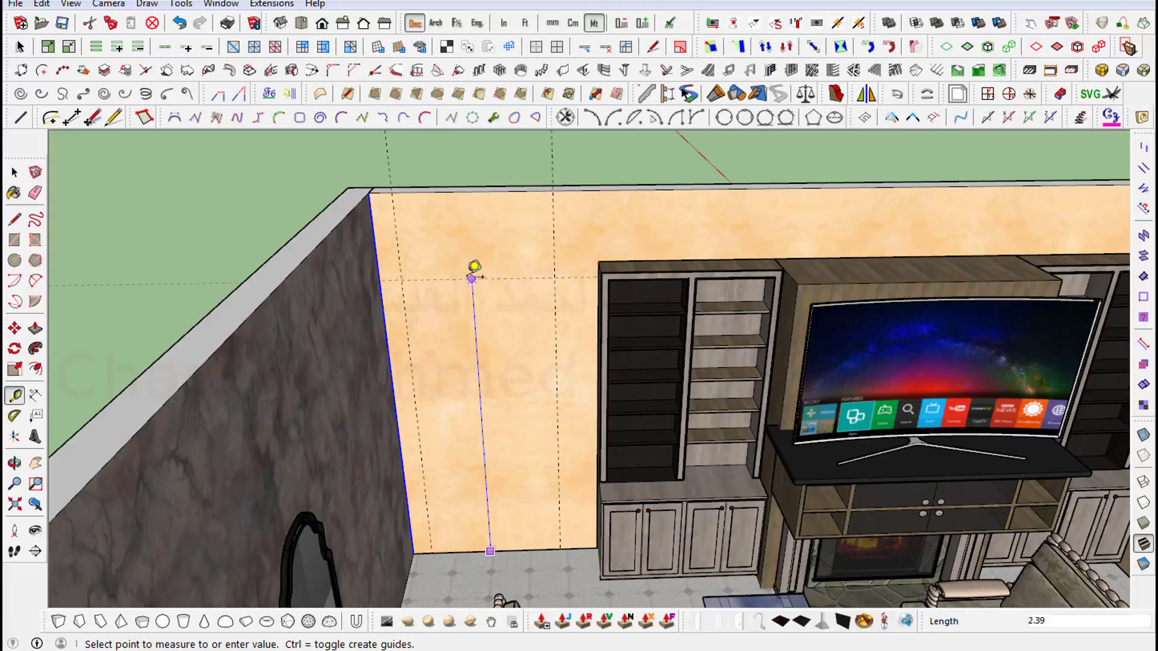
type("2.4")
key("Return")
key("space")
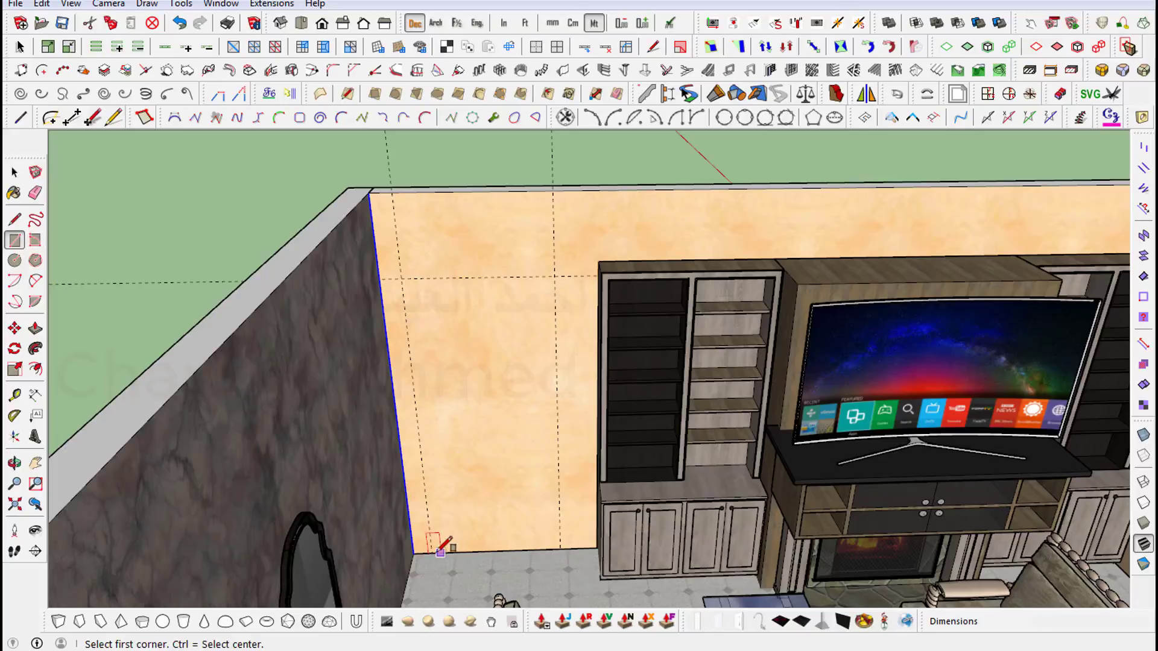
- Draw the door rectangle between the guides and explode the wall group
left_click(432, 552)
left_click(554, 276)
key("space")
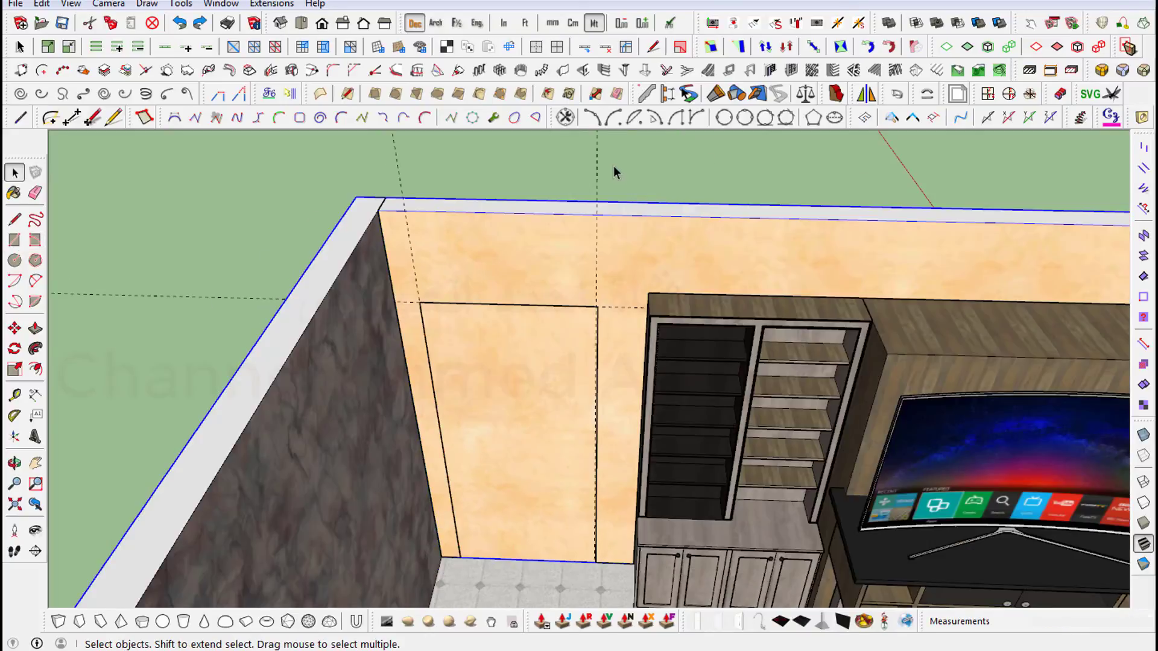
right_click(641, 204)
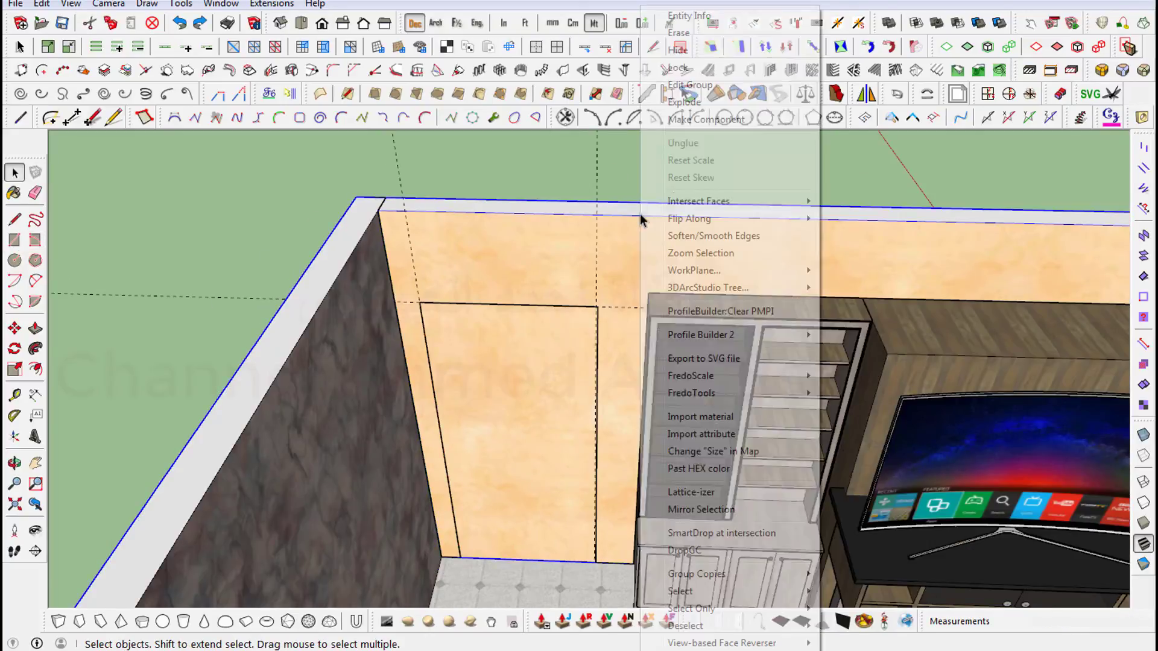
left_click(683, 103)
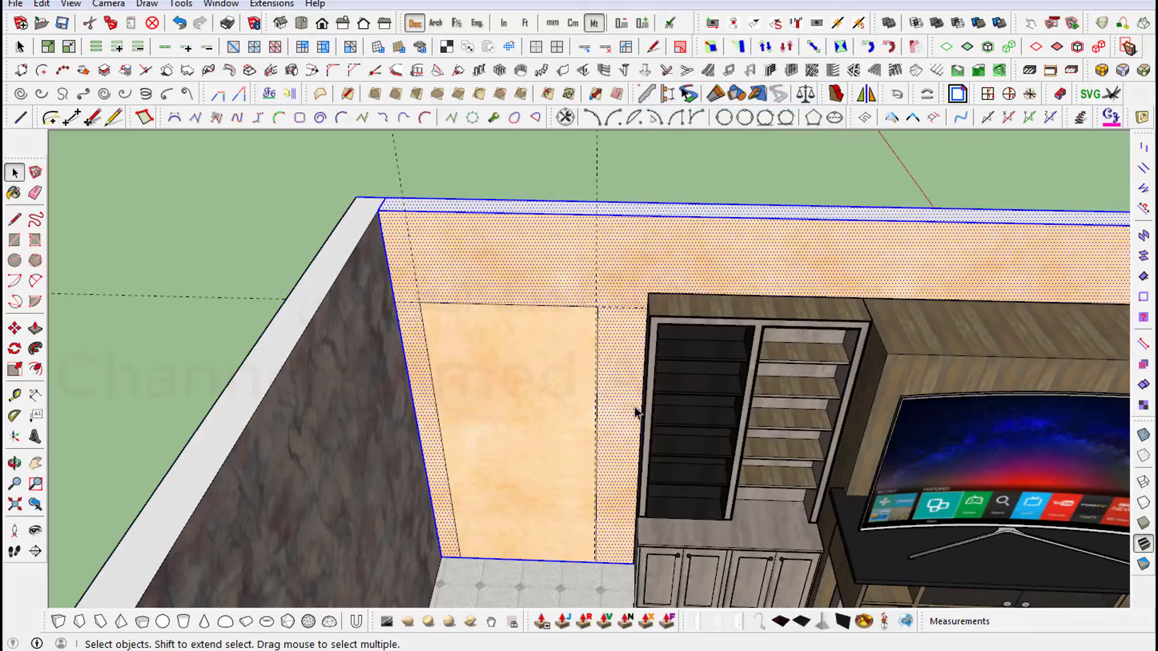
- Push/Pull the door face right through the wall
left_click(511, 435)
left_click(35, 328)
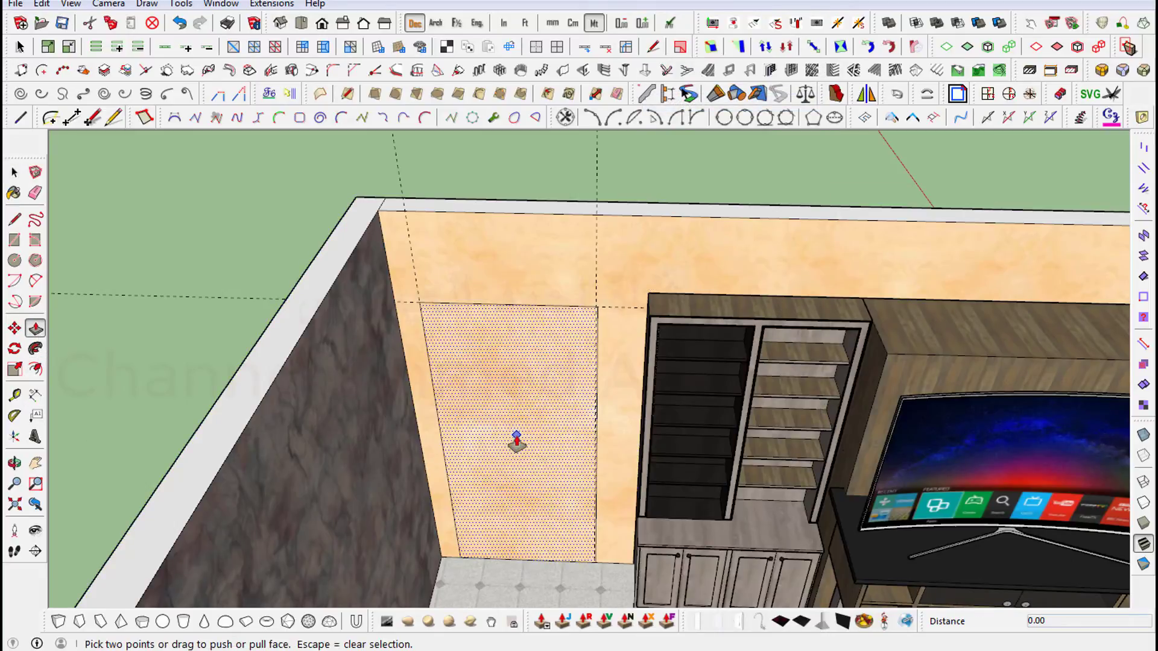
left_click(508, 438)
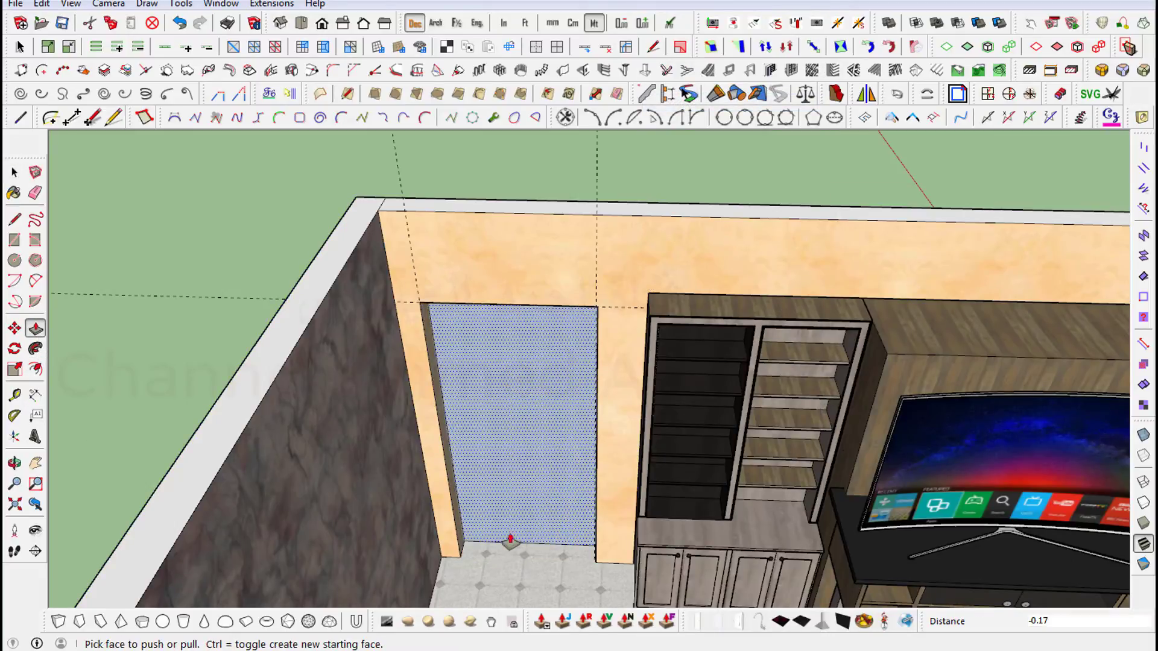
left_click(511, 486)
middle_click_drag(511, 486, 414, 361)
key("space")
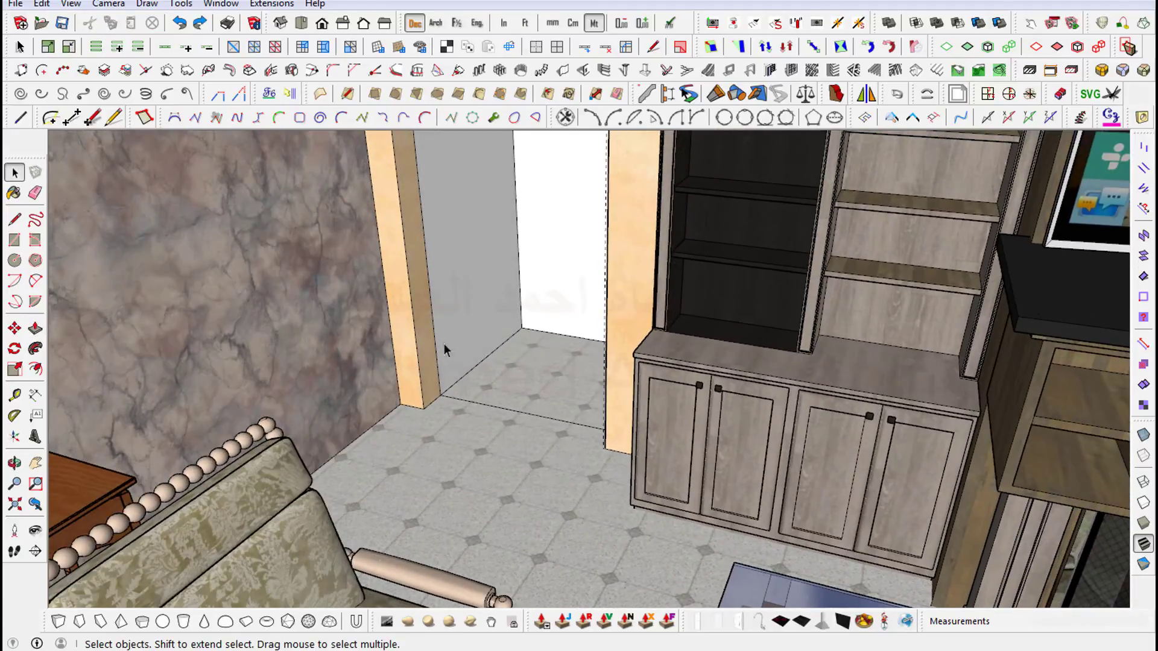
scroll(444, 350, "down", 5)
- Open the entrance door with the Interact tool and orbit around the finished room
middle_click_drag(543, 380, 549, 429)
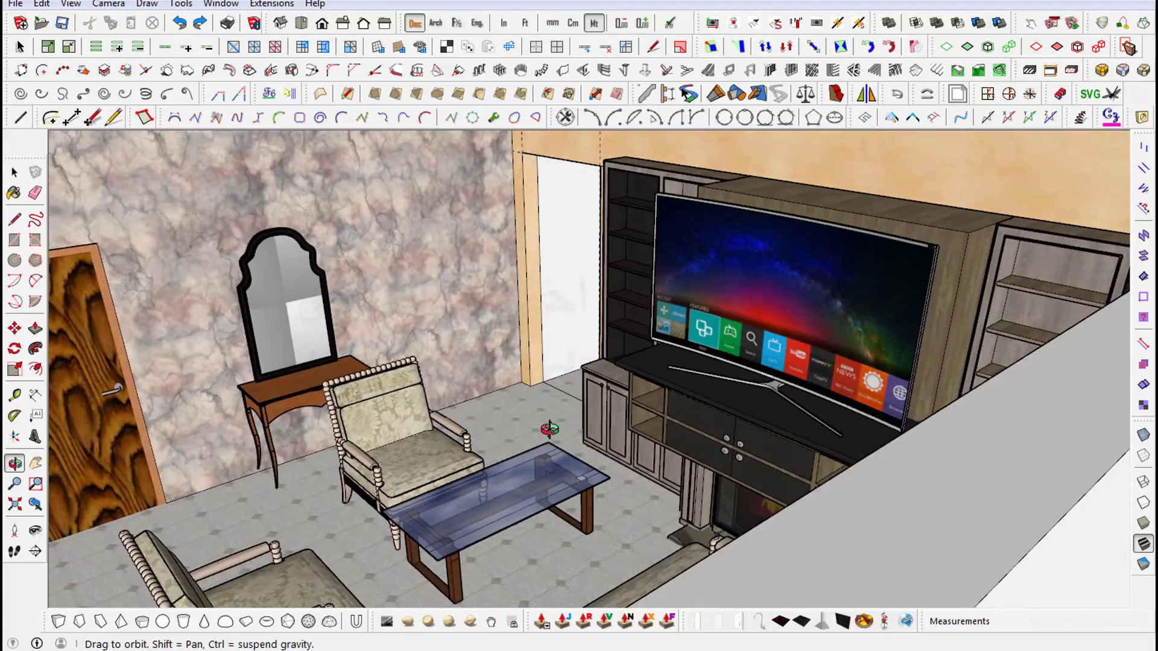
scroll(548, 429, "down", 5)
middle_click_drag(422, 337, 324, 233)
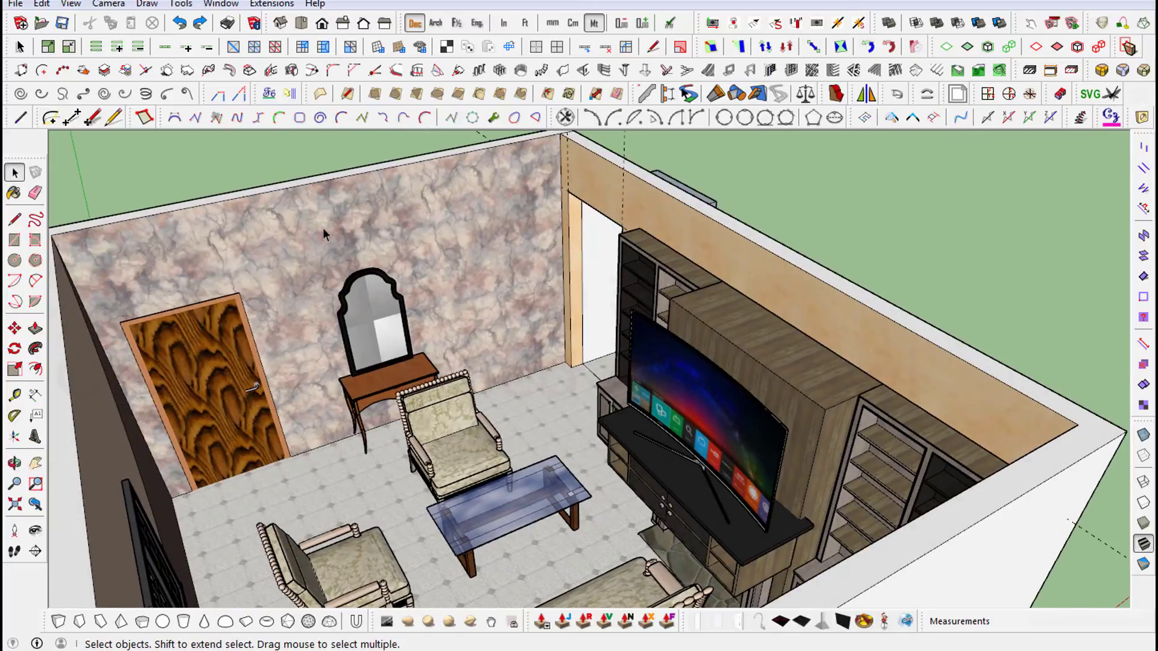
left_click(1029, 23)
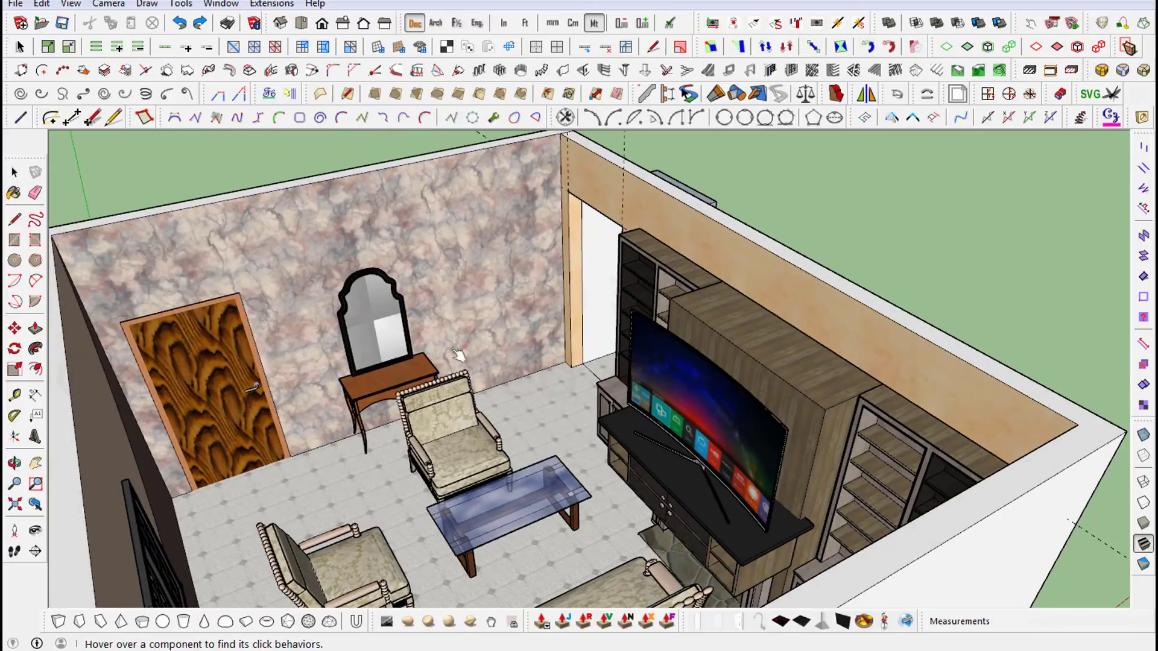
left_click(256, 390)
mouse_move(331, 416)
middle_mouse_down()
mouse_move(365, 483)
mouse_move(955, 533)
middle_mouse_up()
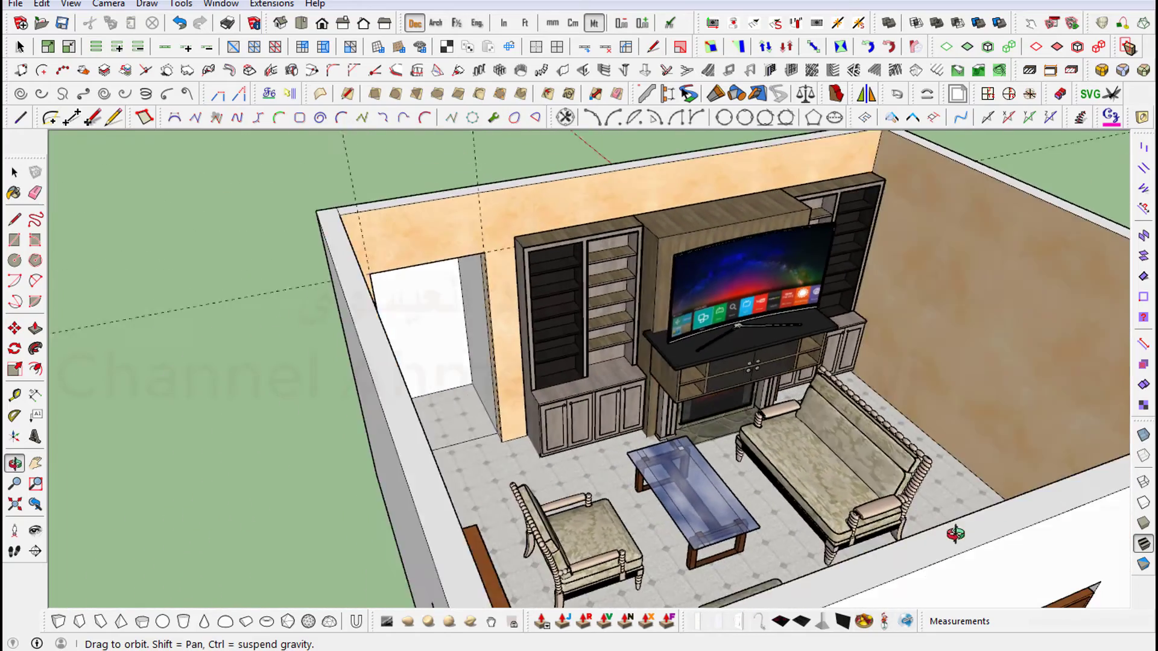
mouse_move(955, 534)
middle_mouse_down()
mouse_move(864, 558)
mouse_move(698, 331)
middle_mouse_up()
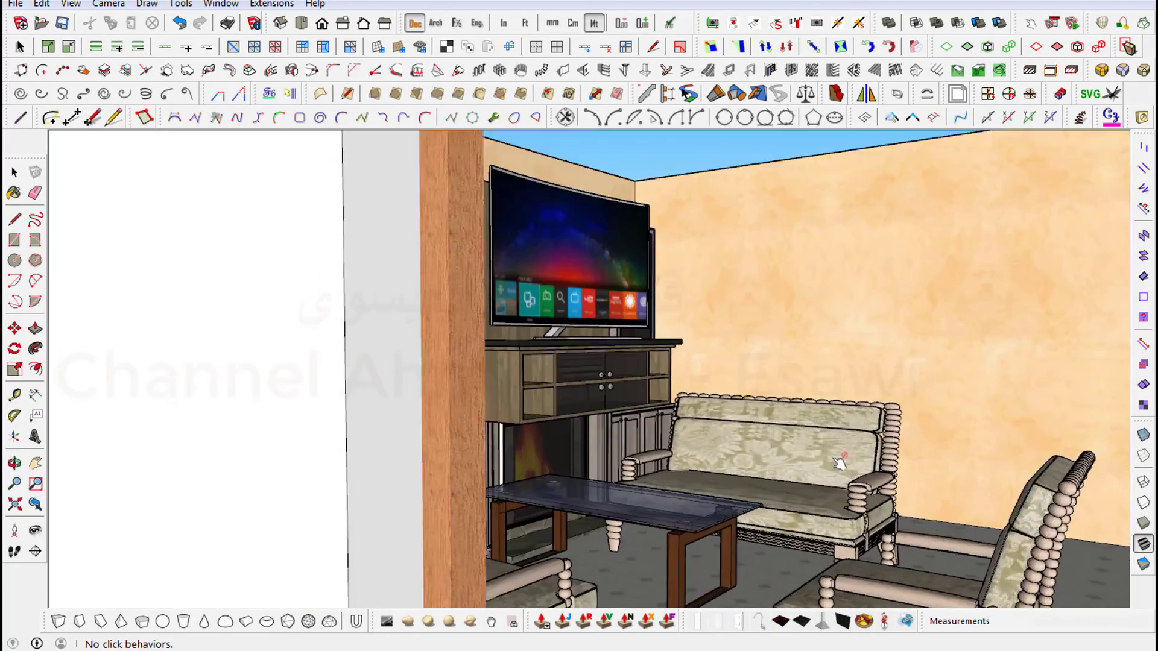
middle_click_drag(839, 463, 422, 302)
left_click(14, 173)
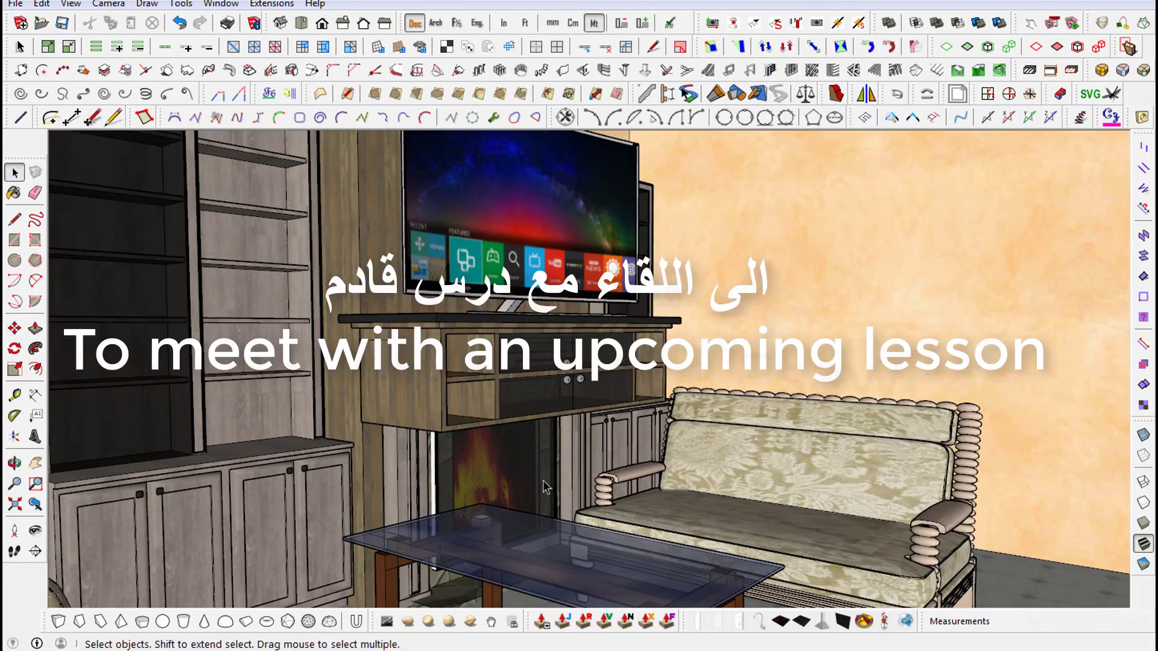
mouse_move(544, 488)
middle_mouse_down()
mouse_move(890, 455)
mouse_move(704, 458)
middle_mouse_up()
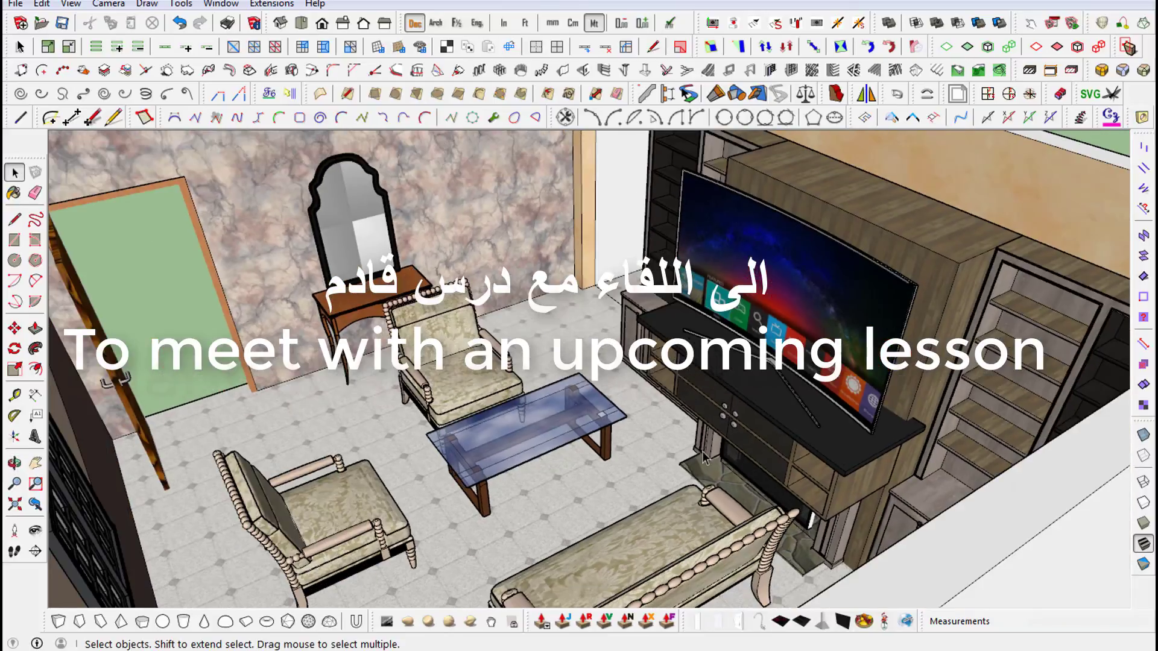
middle_click(704, 458)
mouse_move(730, 513)
middle_mouse_down()
mouse_move(334, 416)
mouse_move(431, 374)
mouse_move(323, 440)
mouse_move(675, 358)
mouse_move(750, 416)
mouse_move(912, 399)
mouse_move(701, 350)
middle_mouse_up()
key("space")
scroll(701, 350, "up", 3)
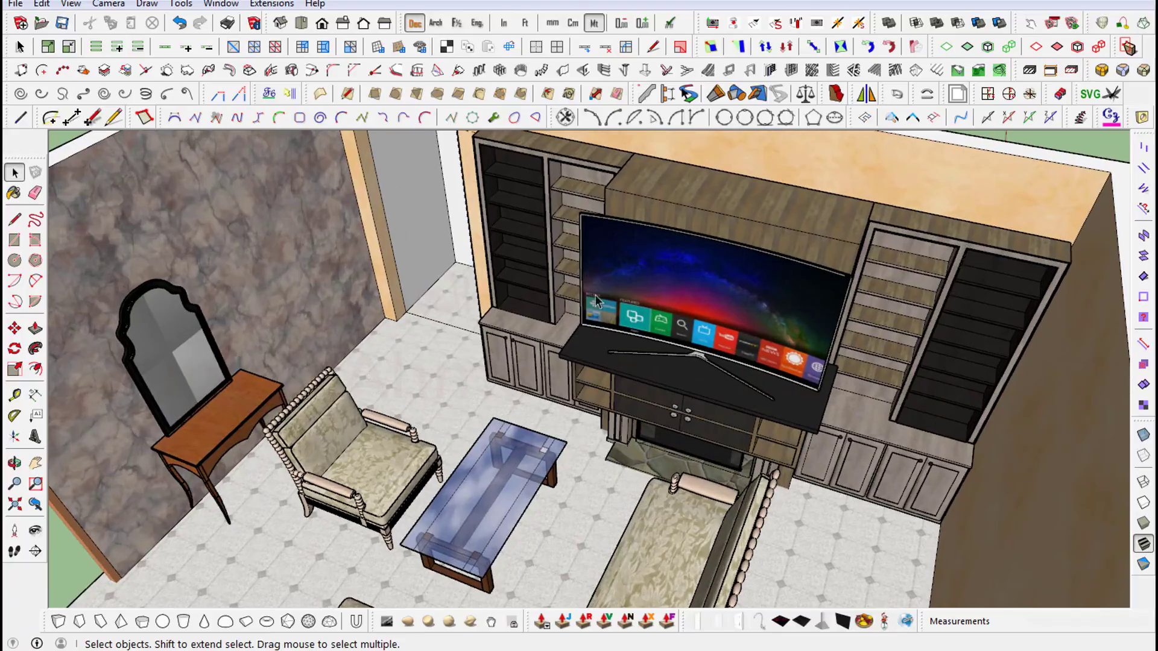